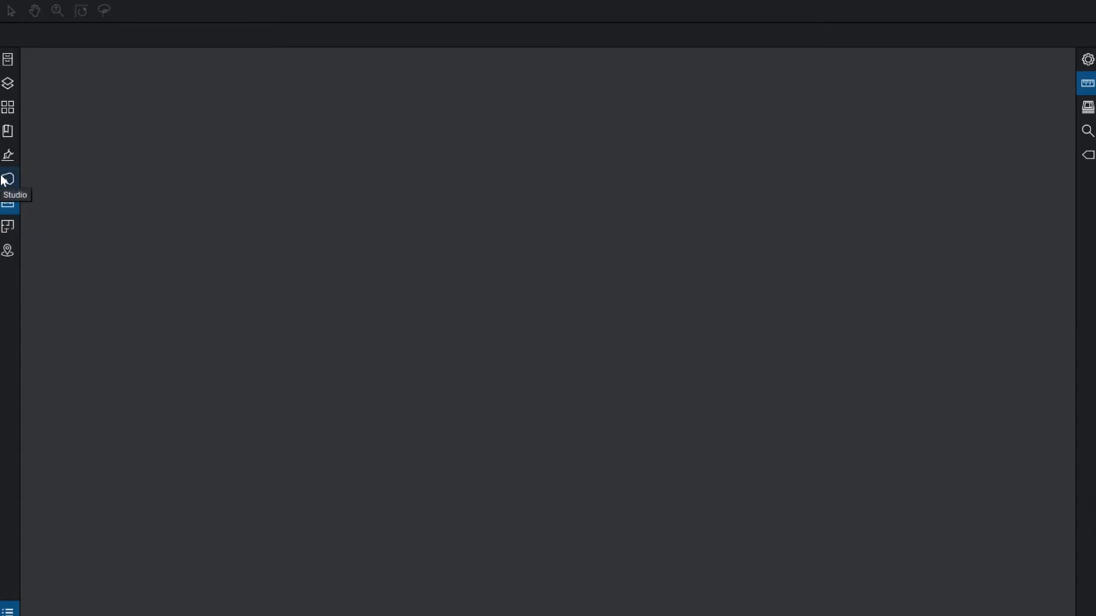
# Step: Sign out of the Studio server under Preferences > Studio > Servers and confirm with OK
pyautogui.click(6, 180)
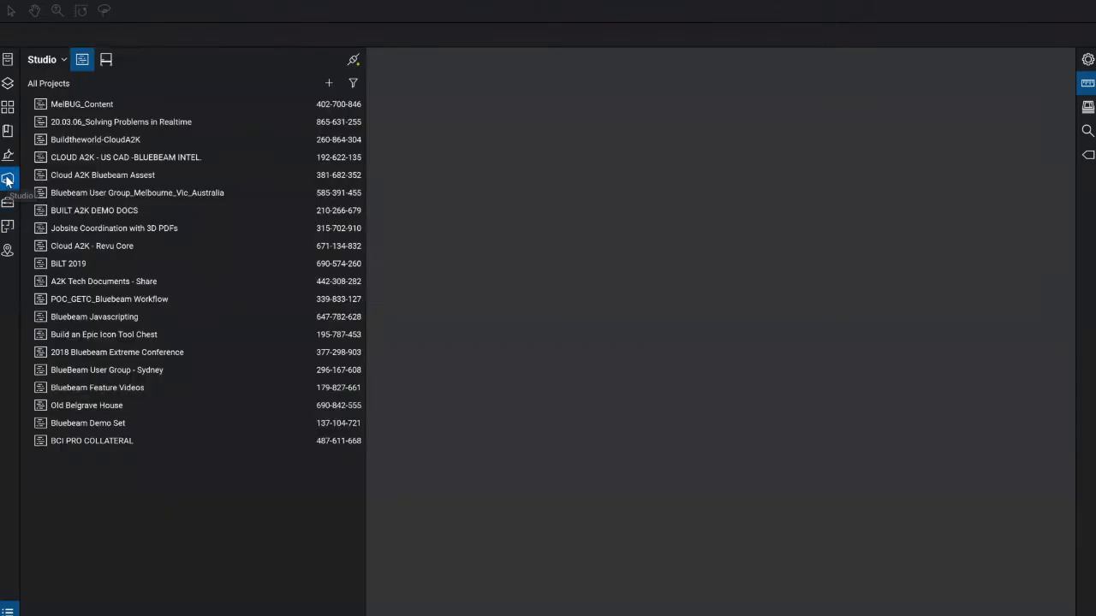
pyautogui.click(12, 1)
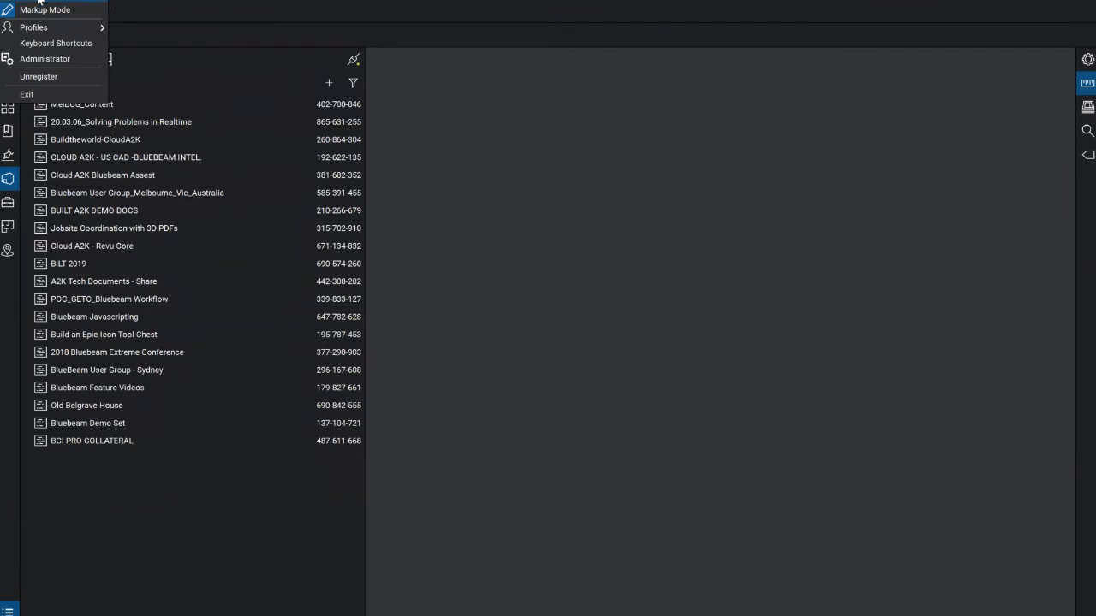
pyautogui.press('Escape')
pyautogui.hotkey('ctrl', 'k')
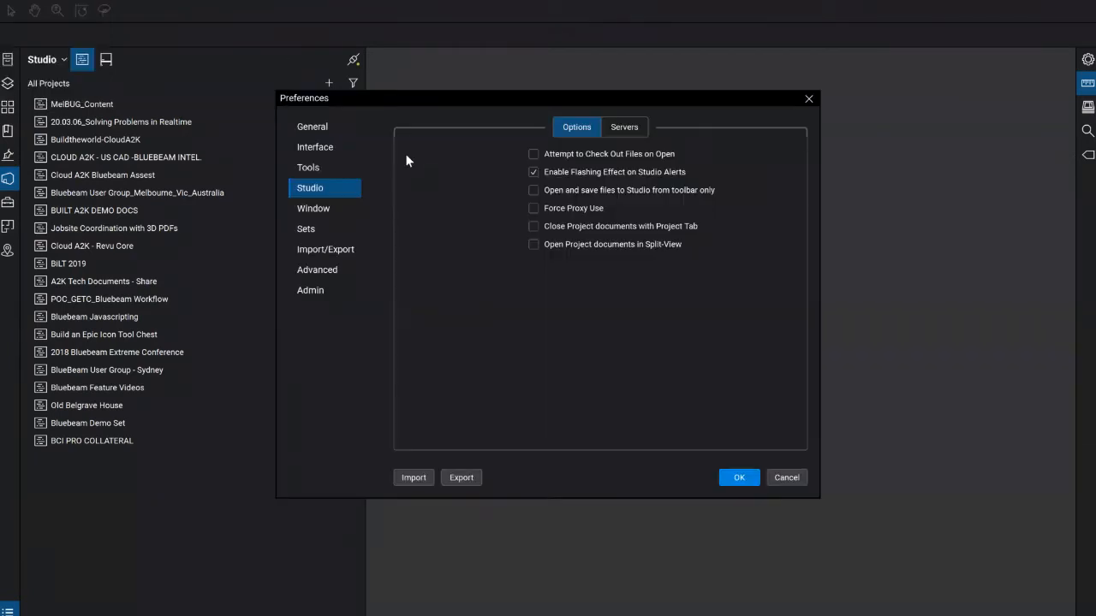
pyautogui.click(622, 128)
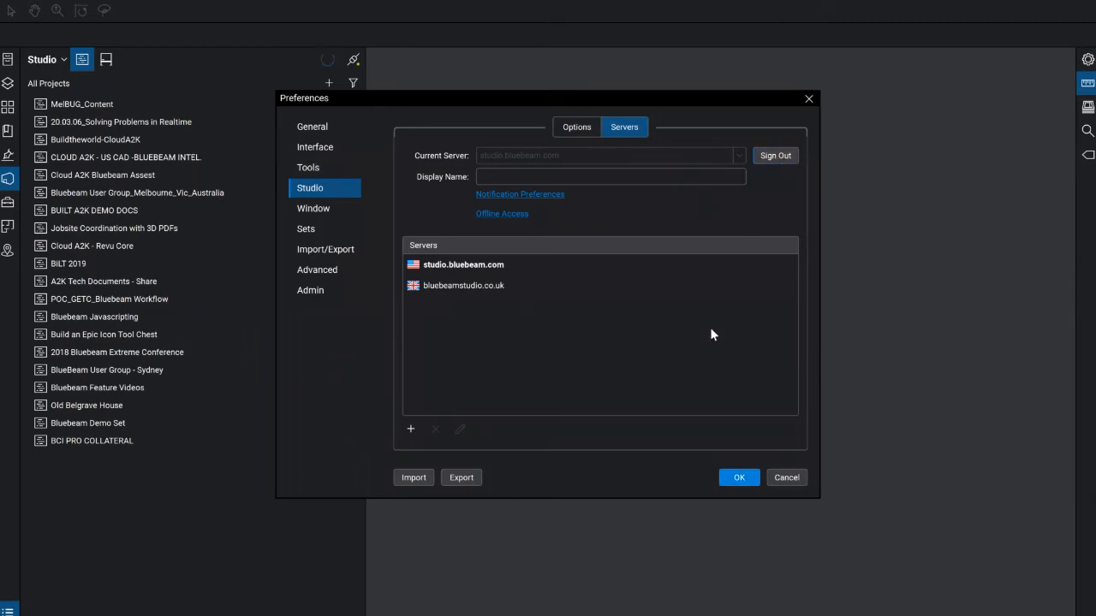
pyautogui.click(740, 478)
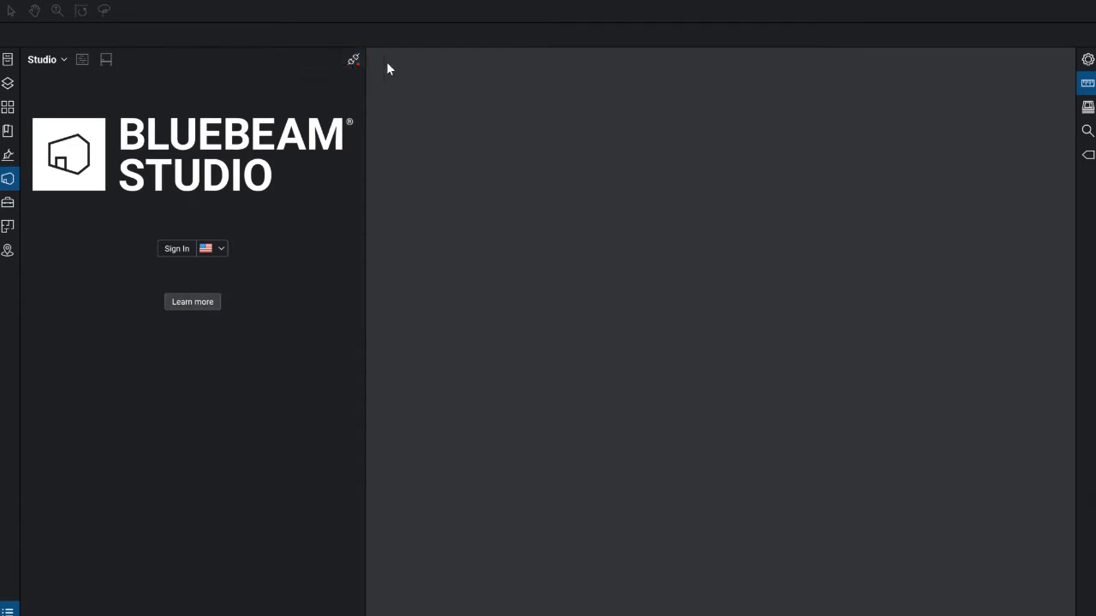
# Step: Open the Studio account sign-up form and enter the user's first and last name
pyautogui.click(353, 60)
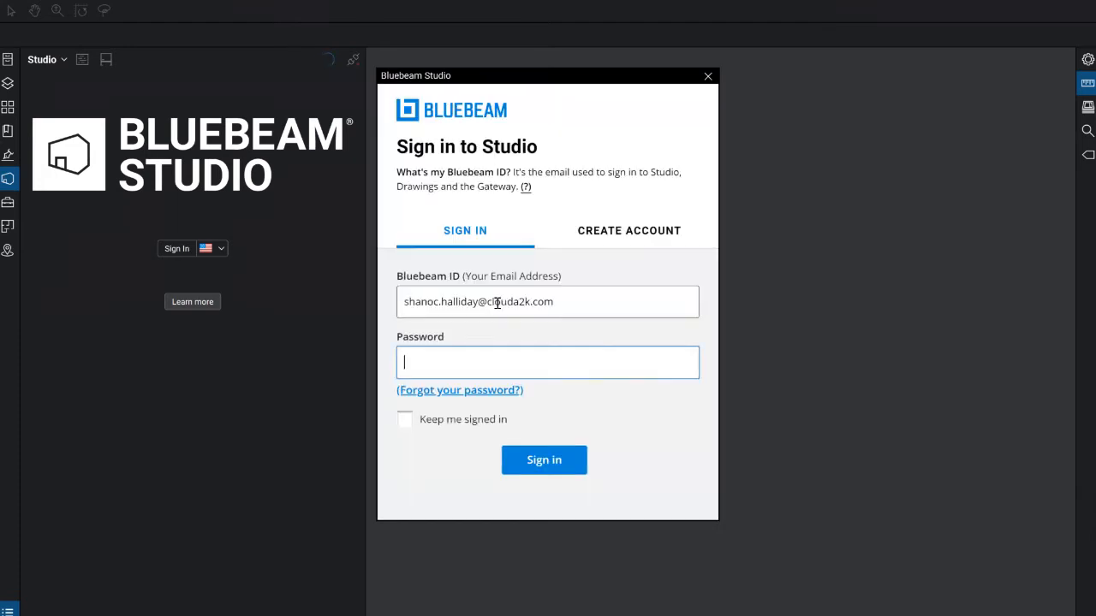
pyautogui.click(616, 235)
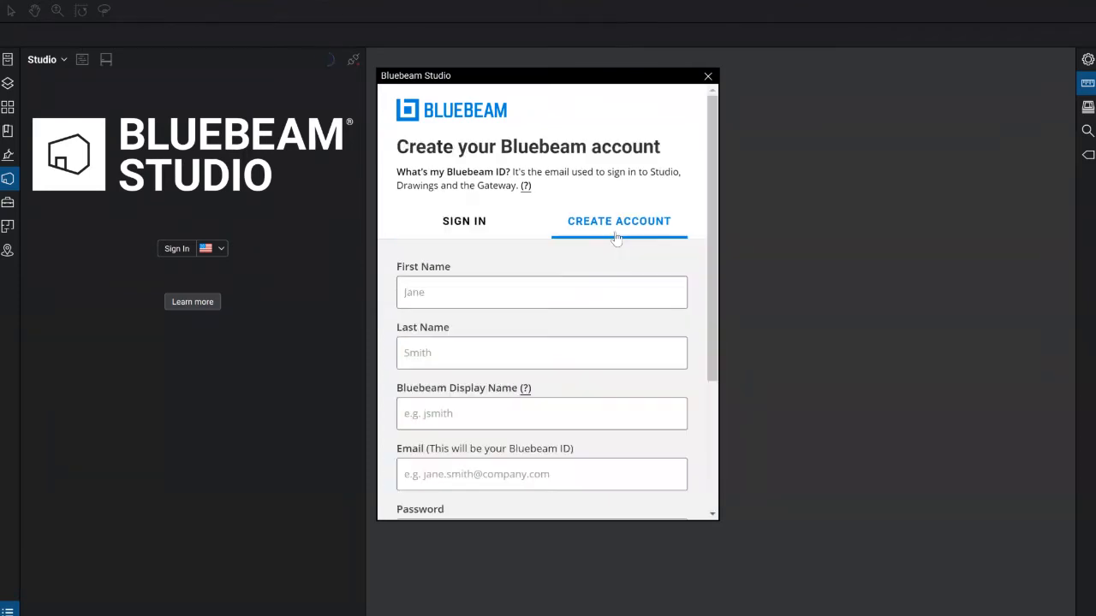
pyautogui.click(472, 293)
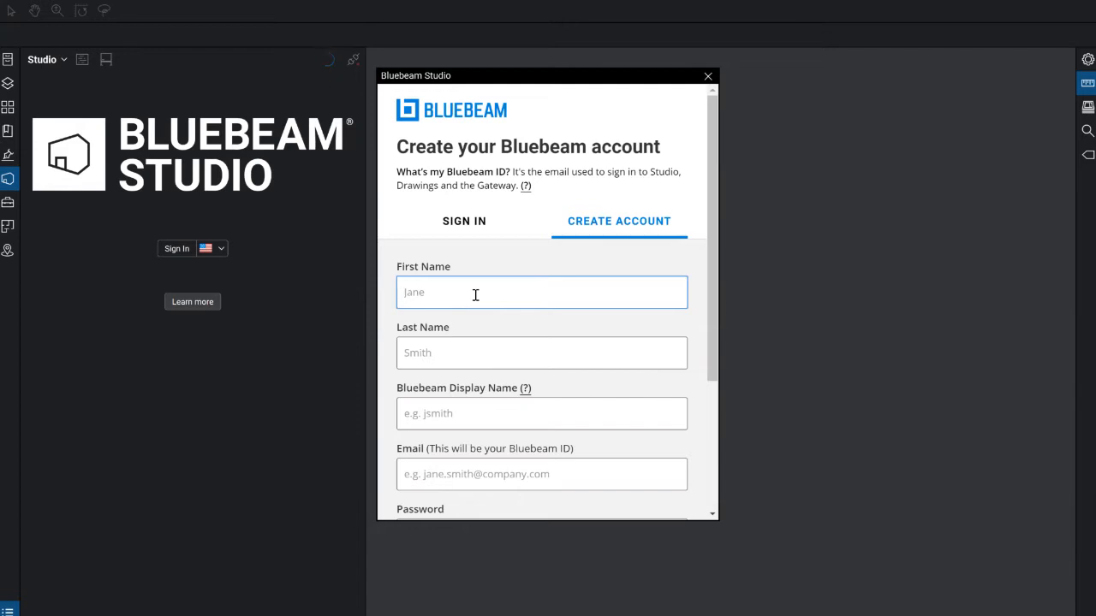
pyautogui.press('Tab')
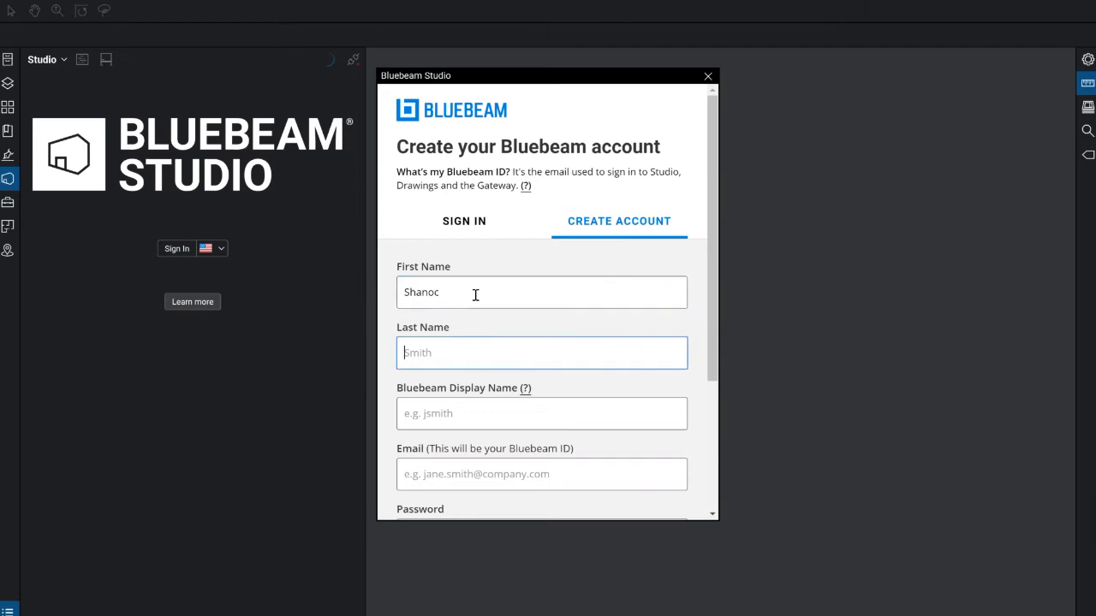
# Step: Enter the display name and paste the e-mail address copied from a saved sticky note
pyautogui.click(465, 411)
pyautogui.write('Shan')
pyautogui.scroll(-2, 487, 370)
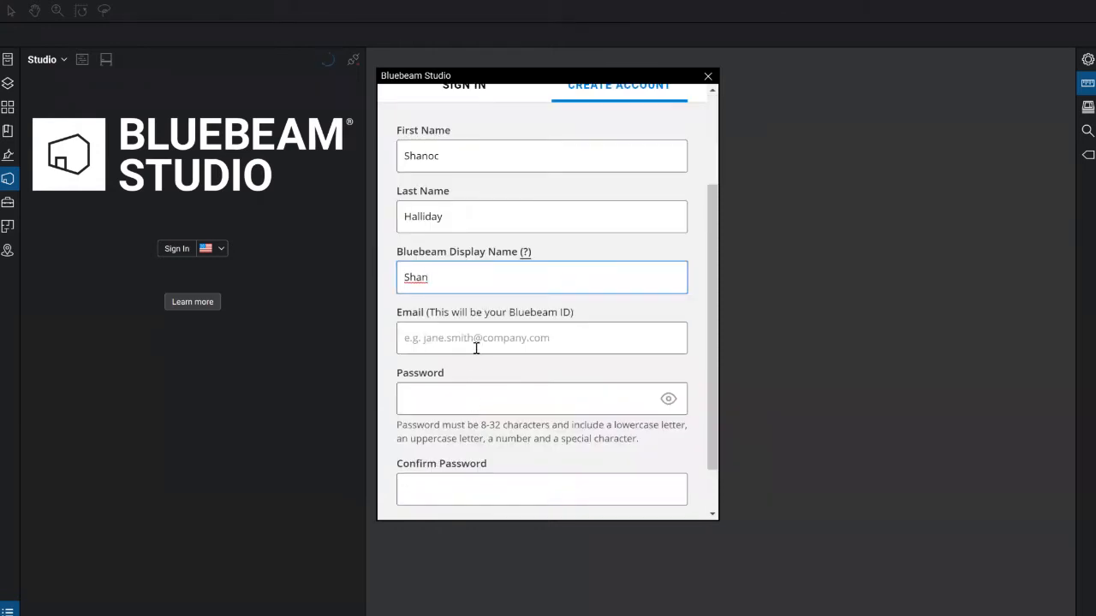
pyautogui.click(473, 343)
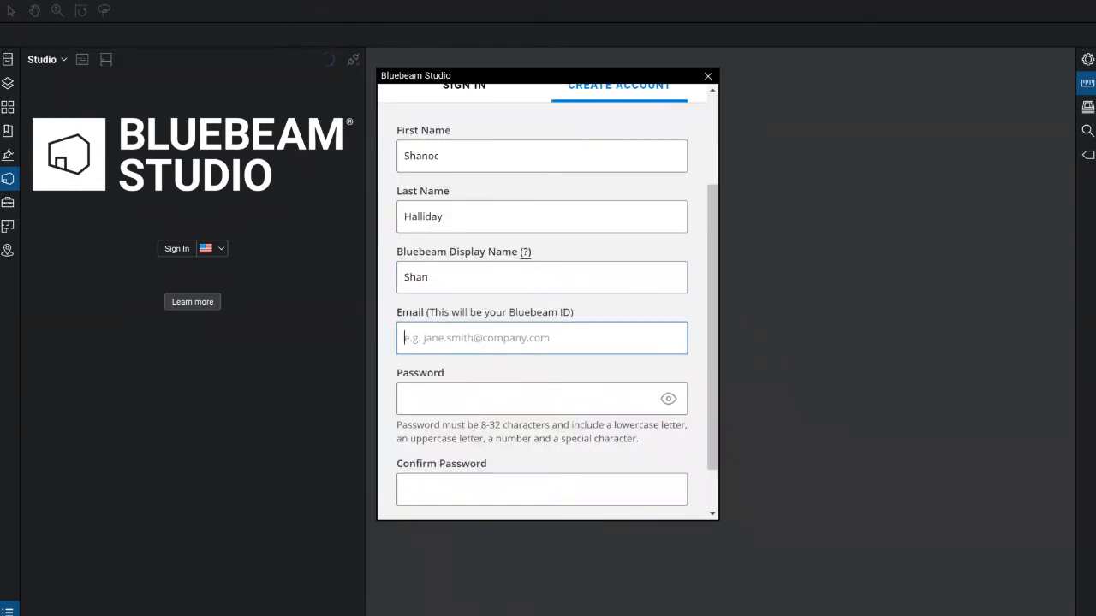
pyautogui.click(770, 614)
pyautogui.click(986, 602)
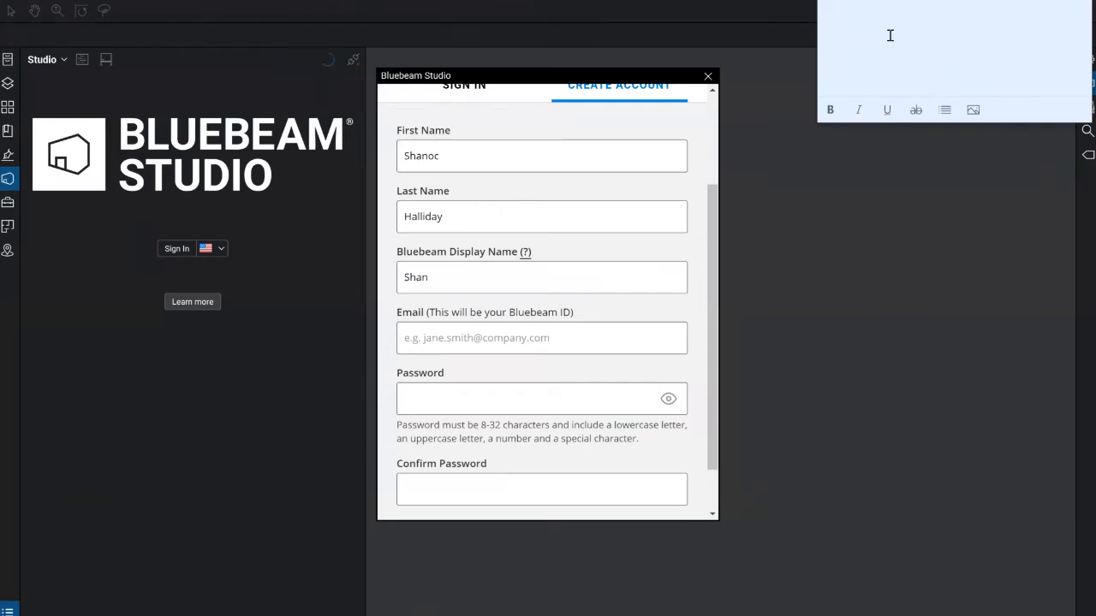
pyautogui.click(502, 336)
pyautogui.hotkey('ctrl', 'v')
# Step: Enter and confirm the account password, submit the account, and accept the terms of use
pyautogui.click(490, 399)
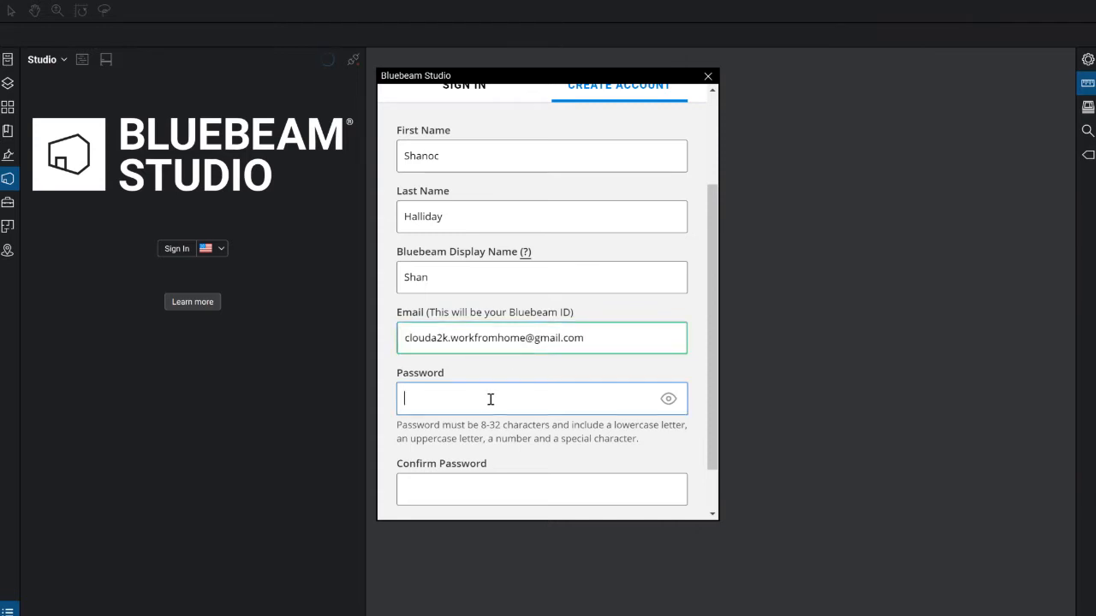
pyautogui.press('BackSpace')
pyautogui.press('BackSpace')
pyautogui.press('BackSpace')
pyautogui.press('BackSpace')
pyautogui.click(491, 496)
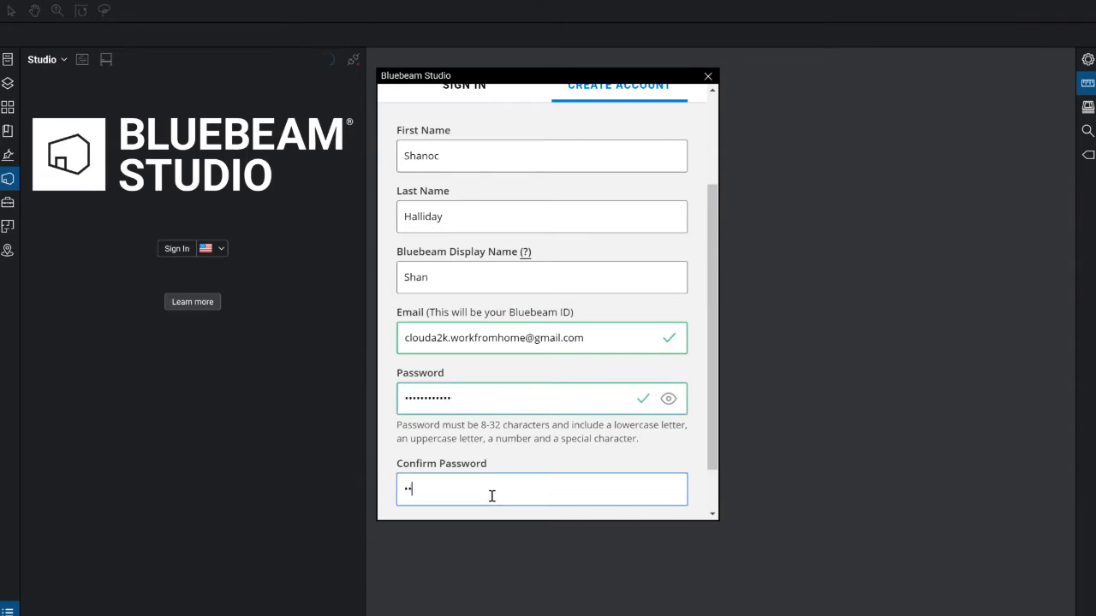
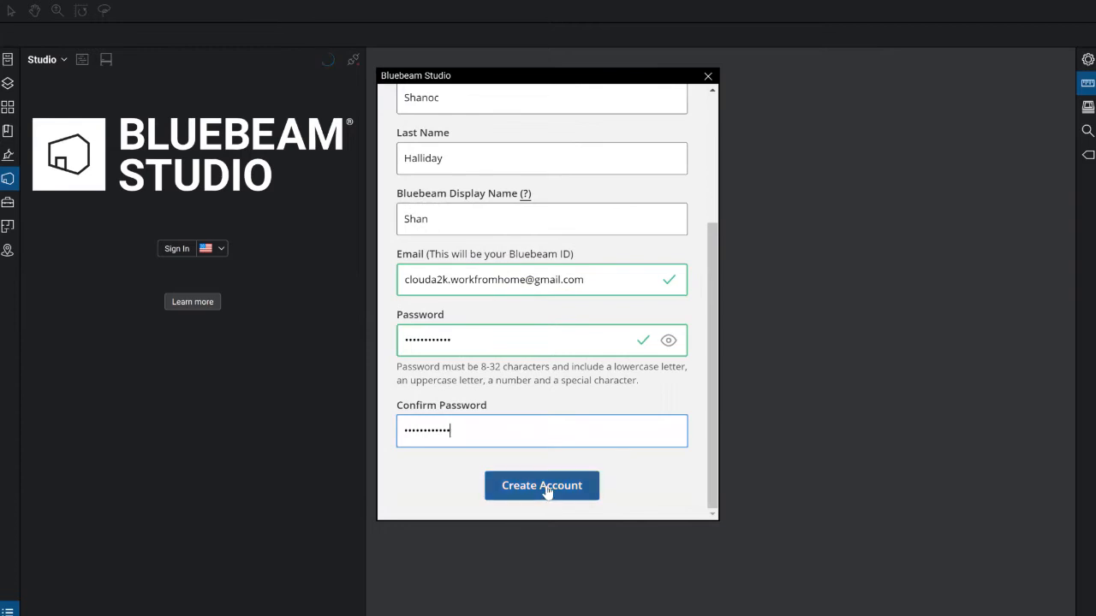
pyautogui.click(547, 491)
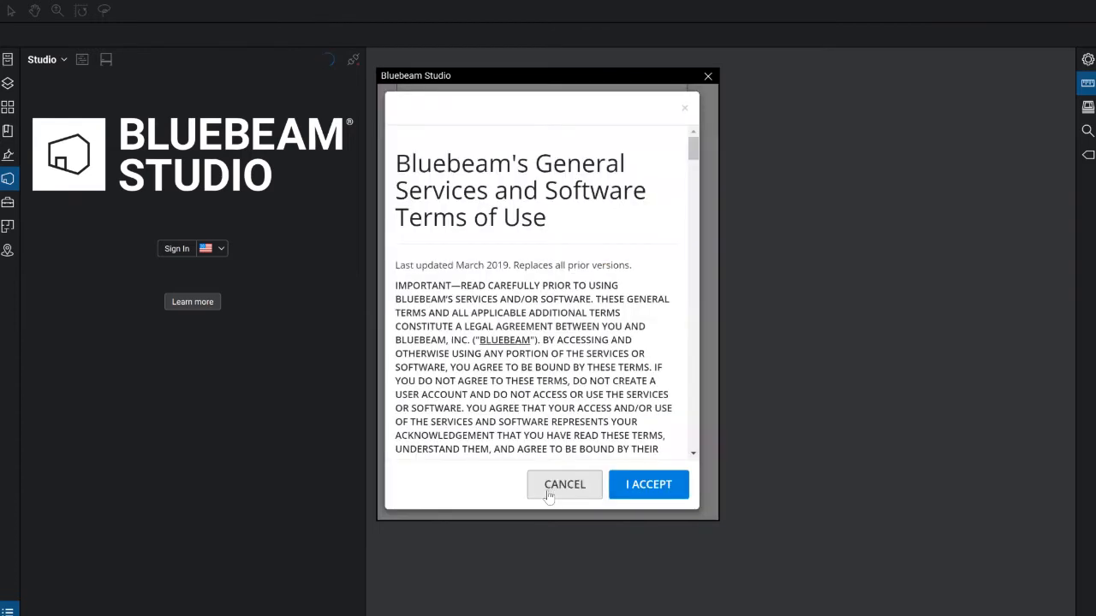
pyautogui.click(632, 490)
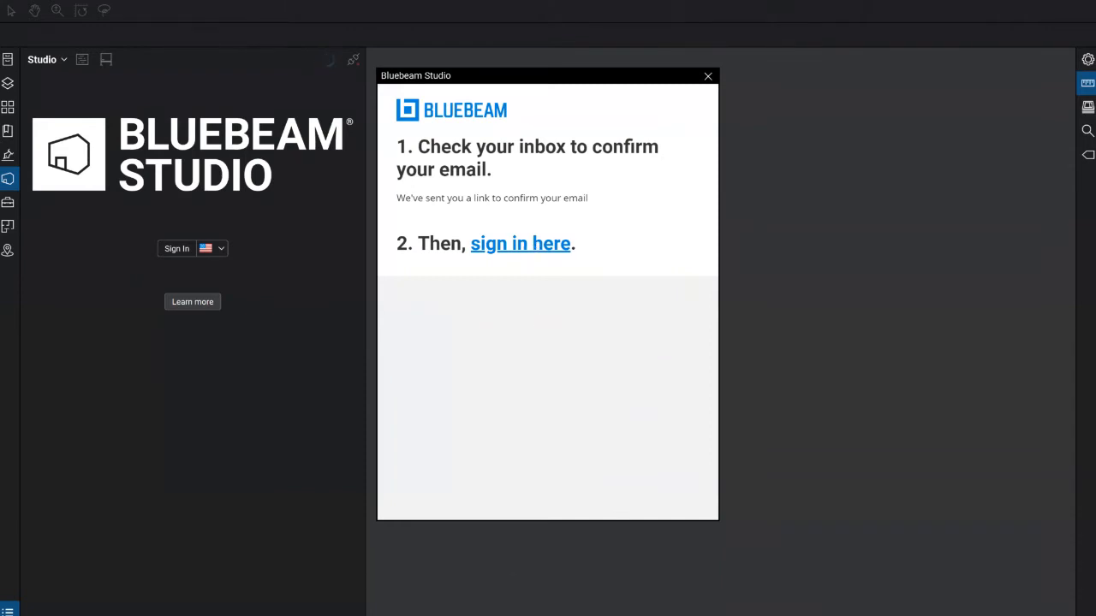
# Step: Open the do-not-reply Bluebeam verification email in the Chrome Gmail inbox
pyautogui.moveTo(692, 612)
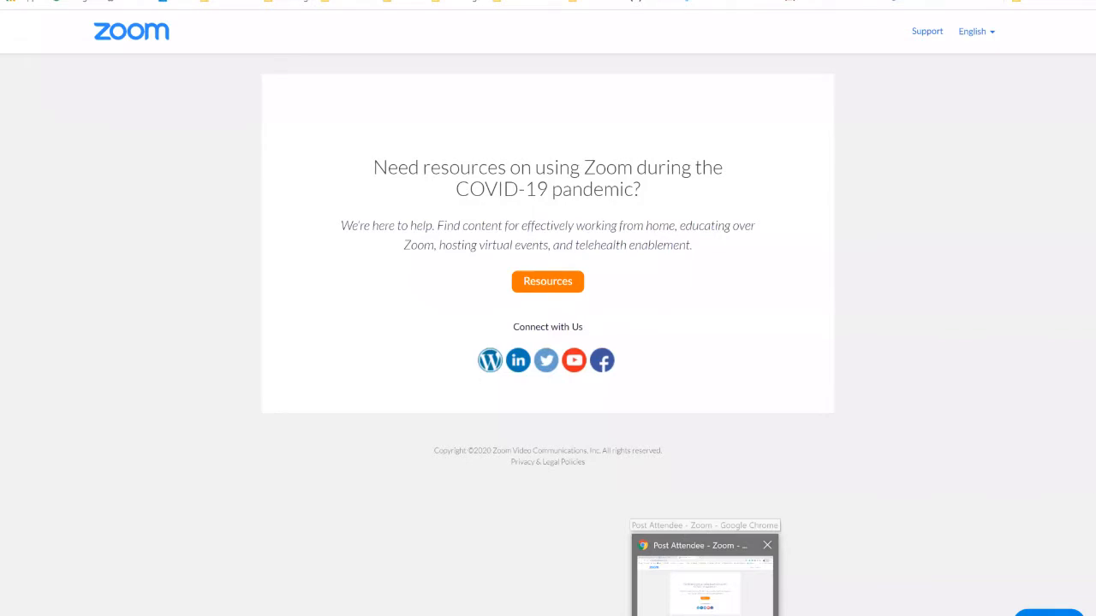
pyautogui.click(698, 590)
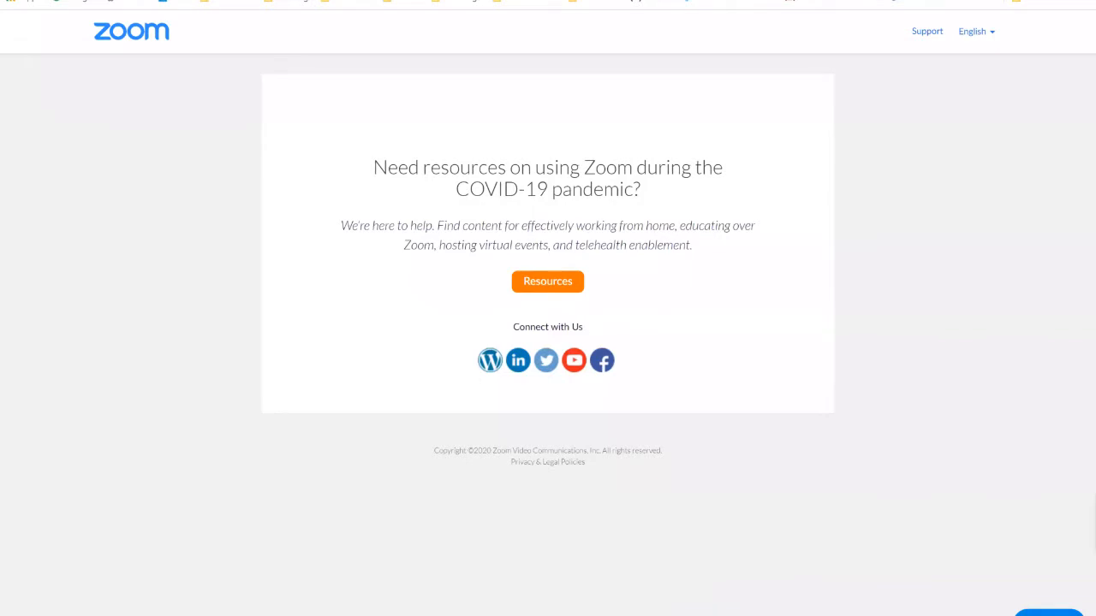
pyautogui.click(171, 2)
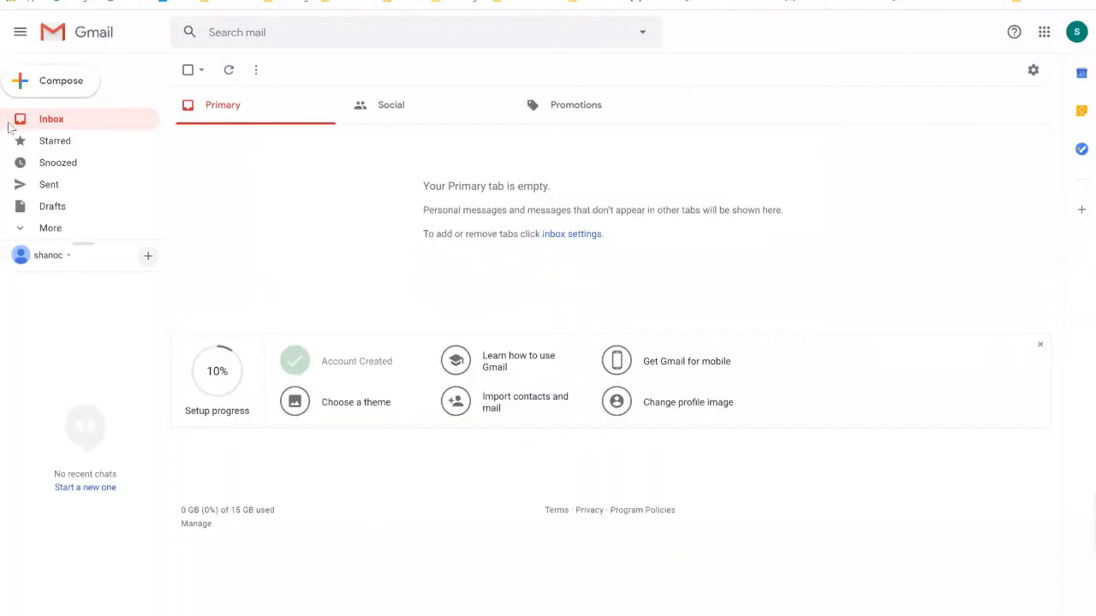
pyautogui.click(55, 143)
pyautogui.click(51, 120)
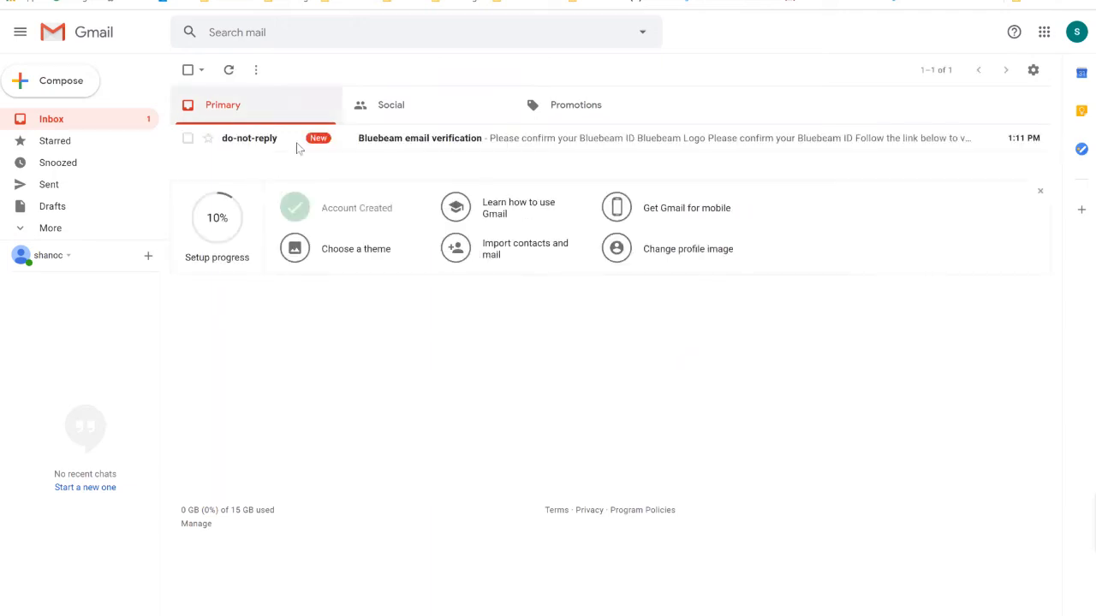
pyautogui.click(430, 141)
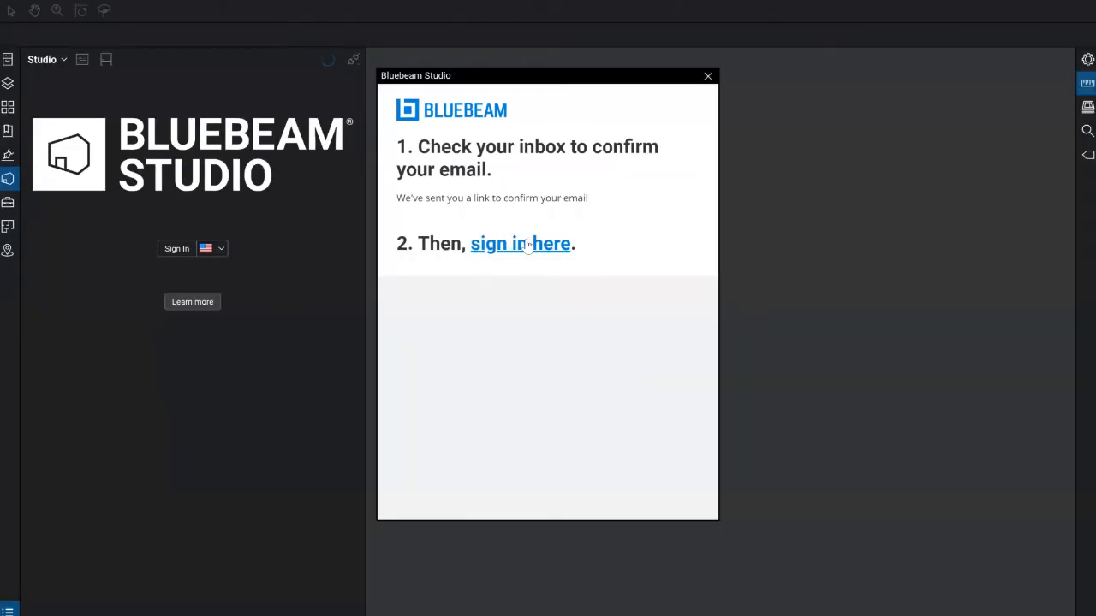
# Step: Sign in to Studio with the new account's e-mail address and password
pyautogui.click(527, 245)
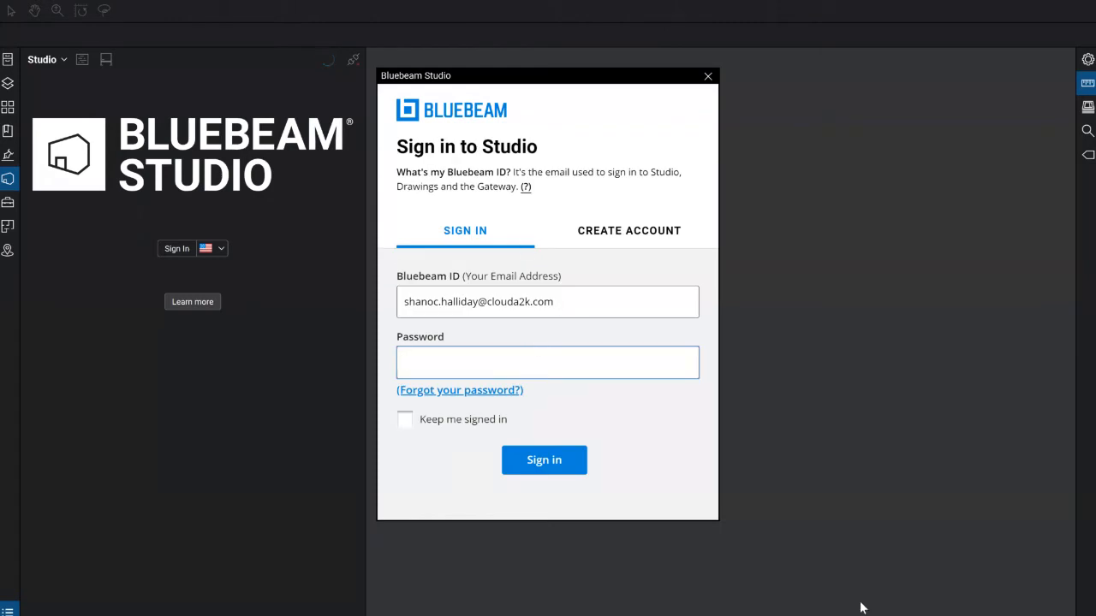
pyautogui.moveTo(560, 302); pyautogui.dragTo(341, 301)
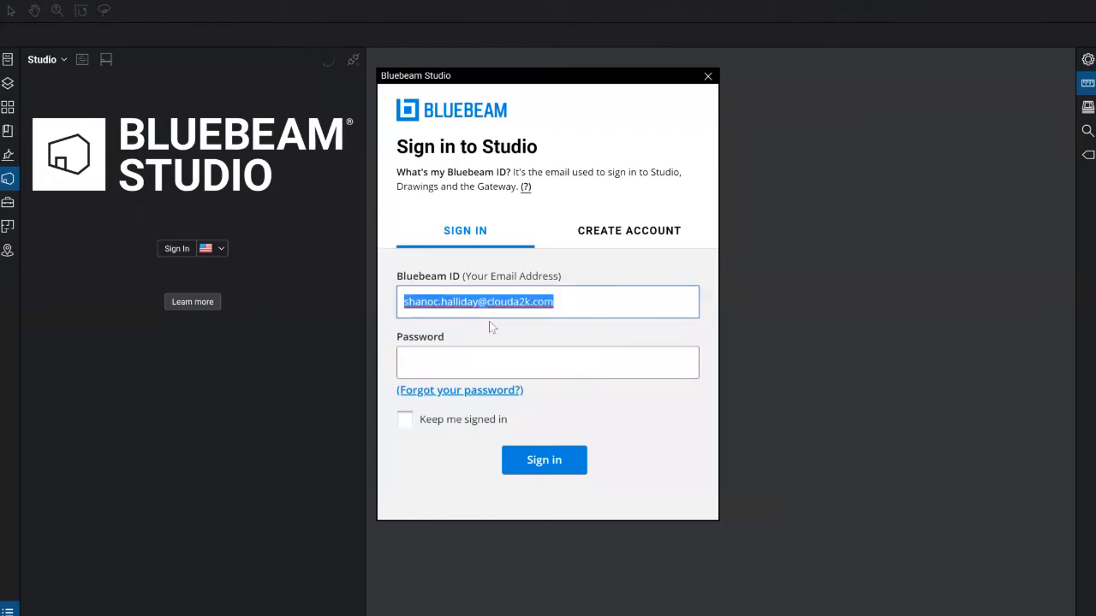
pyautogui.hotkey('ctrl', 'v')
pyautogui.click(482, 363)
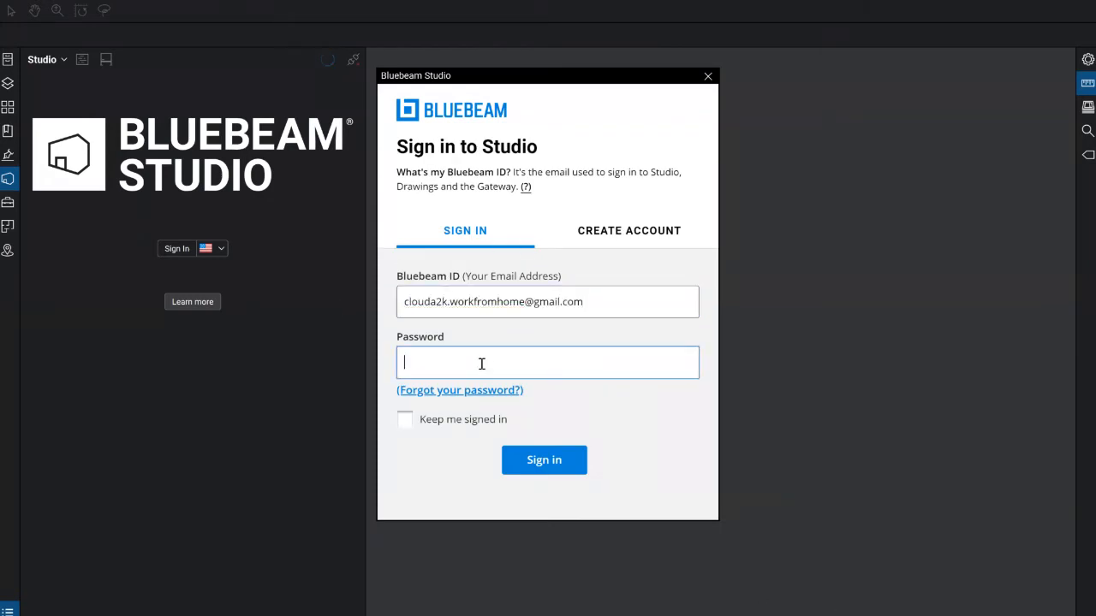
pyautogui.write('************')
pyautogui.click(541, 470)
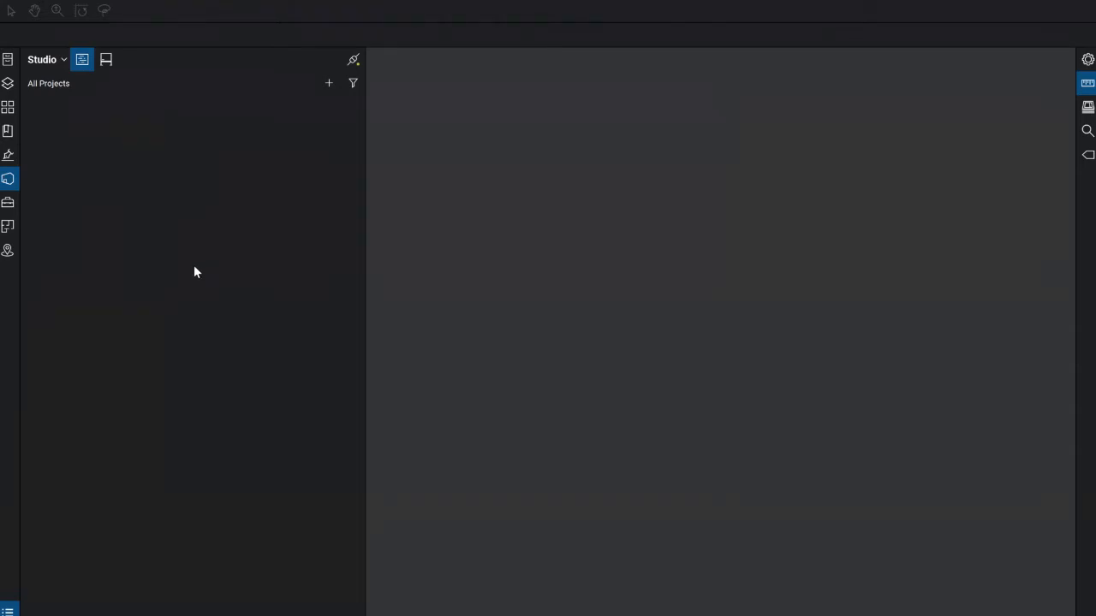
# Step: Create a new Studio project, entering the name 'Work from home_2020'
pyautogui.click(327, 87)
pyautogui.click(350, 86)
pyautogui.click(330, 84)
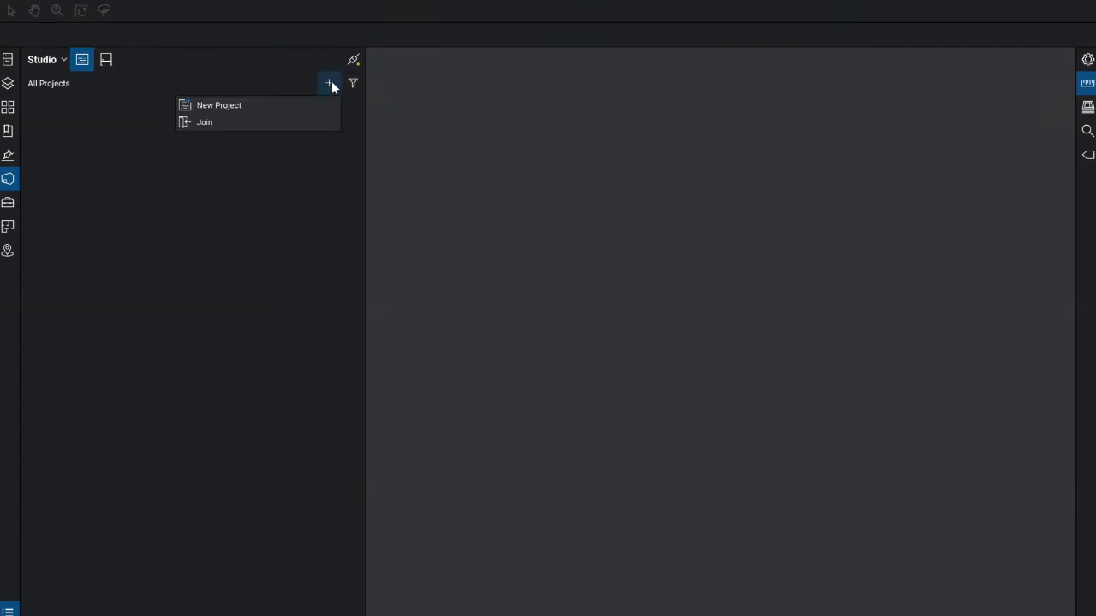
pyautogui.click(250, 105)
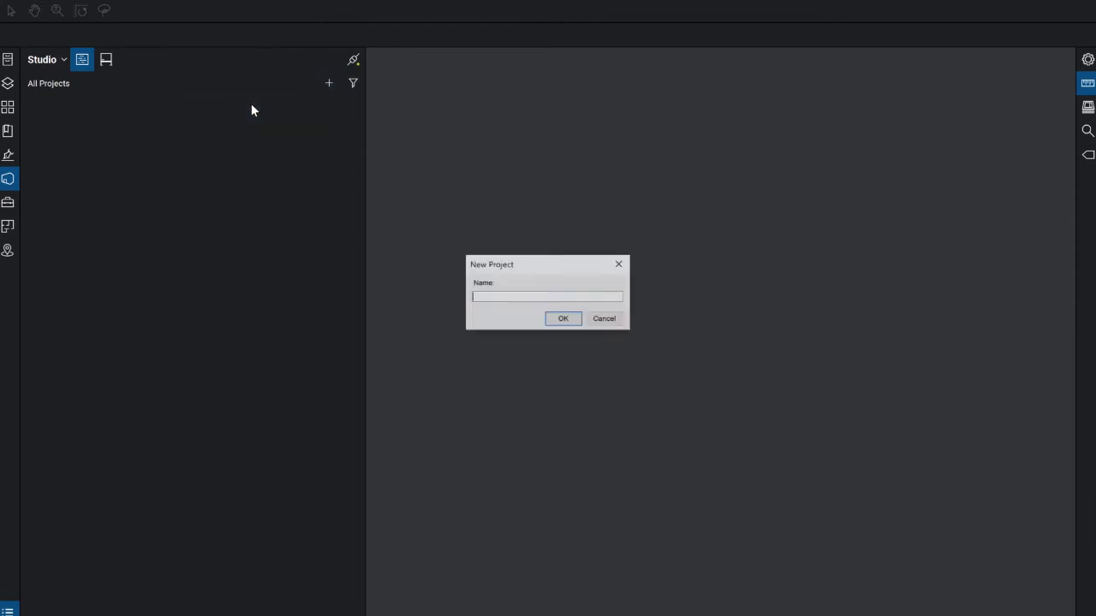
pyautogui.write('Work')
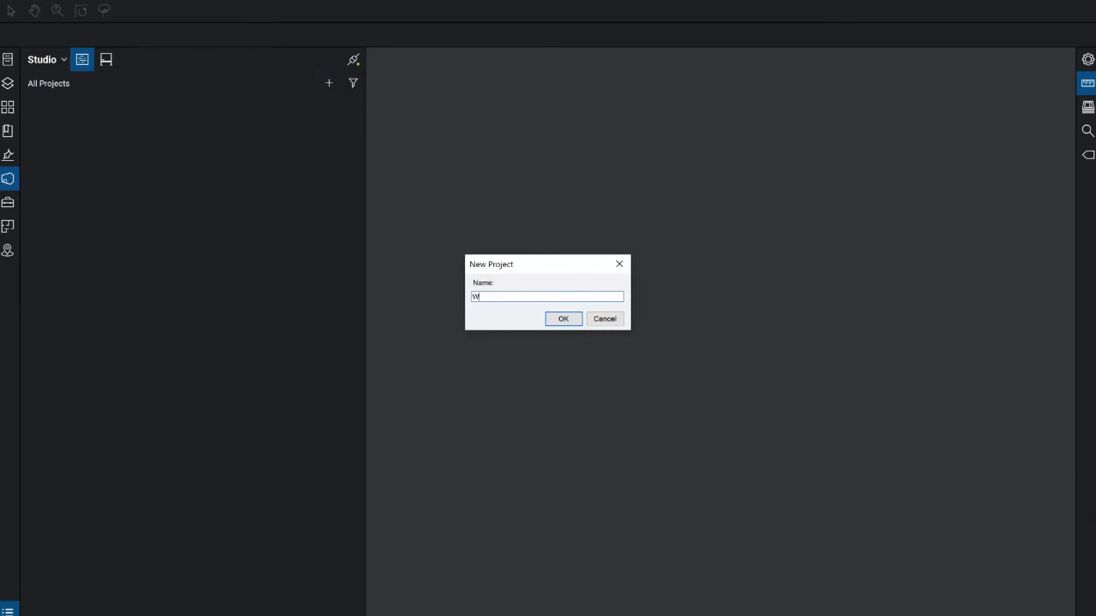
pyautogui.write(' from home')
pyautogui.write('_2020')
pyautogui.press('Return')
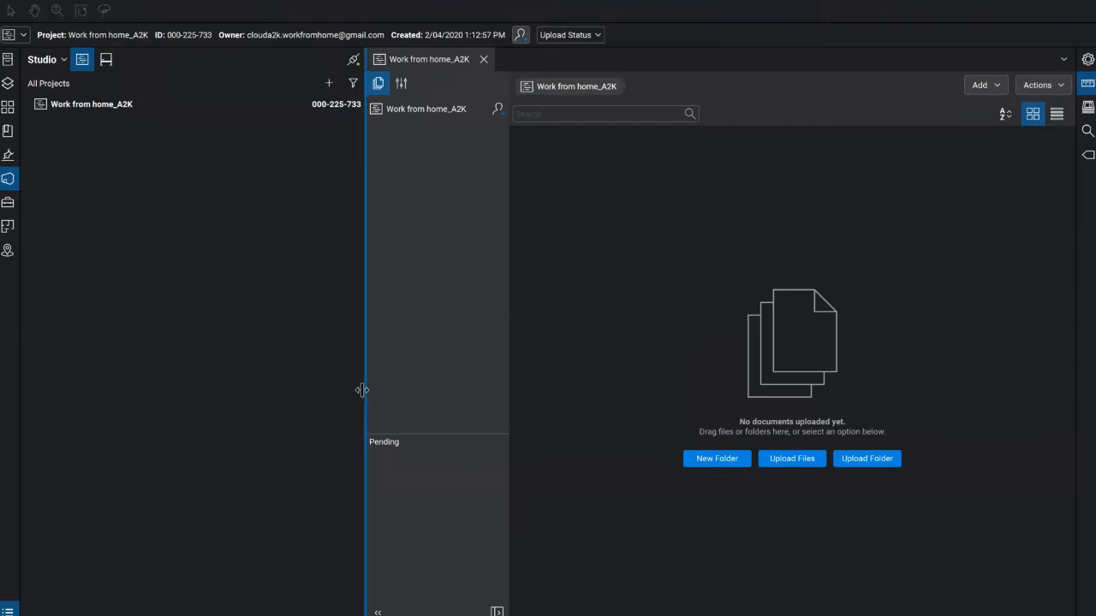
# Step: Select the Work from home_A2K project and open its Project Settings
pyautogui.click(99, 109)
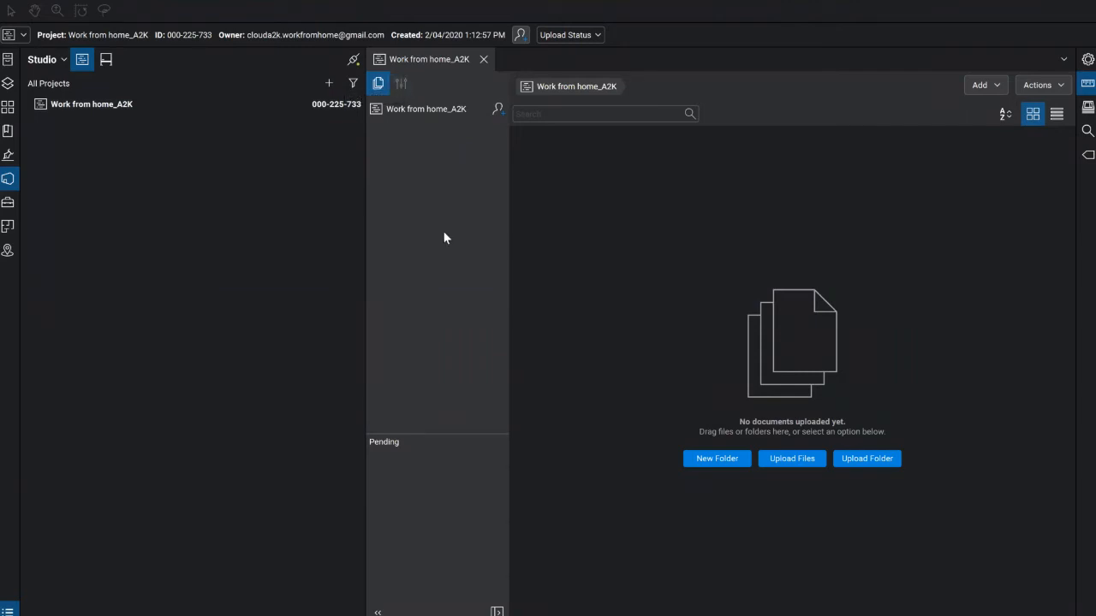
pyautogui.click(401, 82)
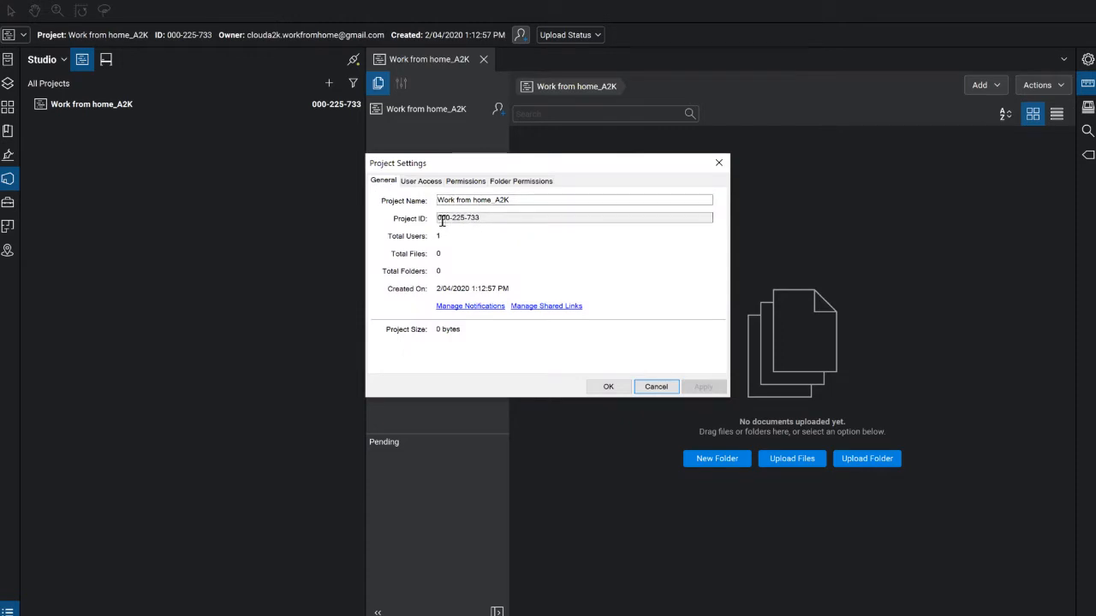
# Step: Add the invitee's e-mail address to the project's User Access list
pyautogui.moveTo(438, 219); pyautogui.dragTo(484, 220)
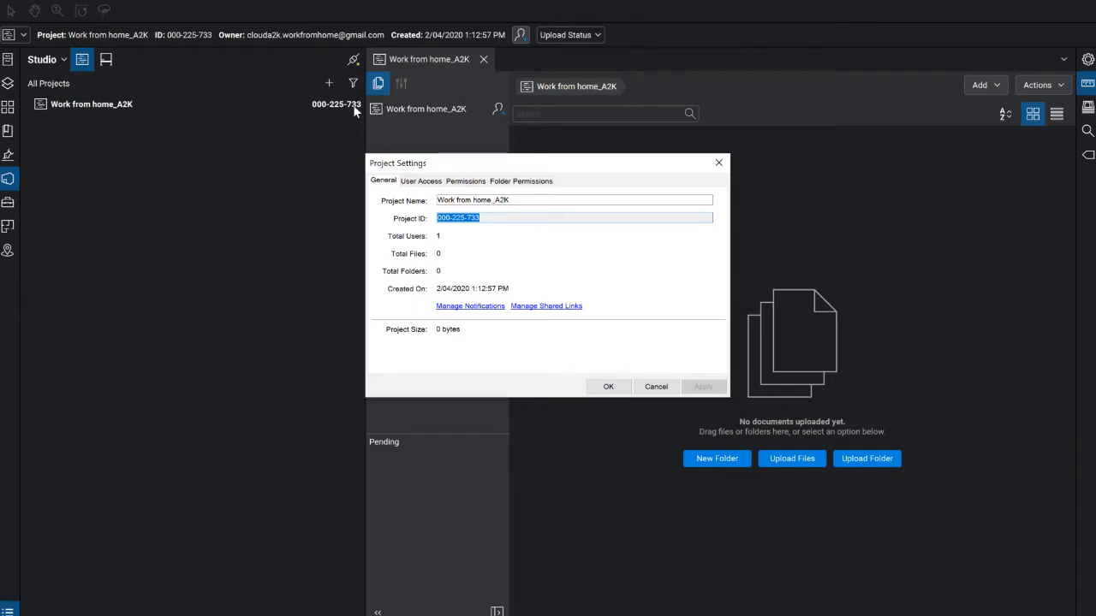
pyautogui.click(420, 182)
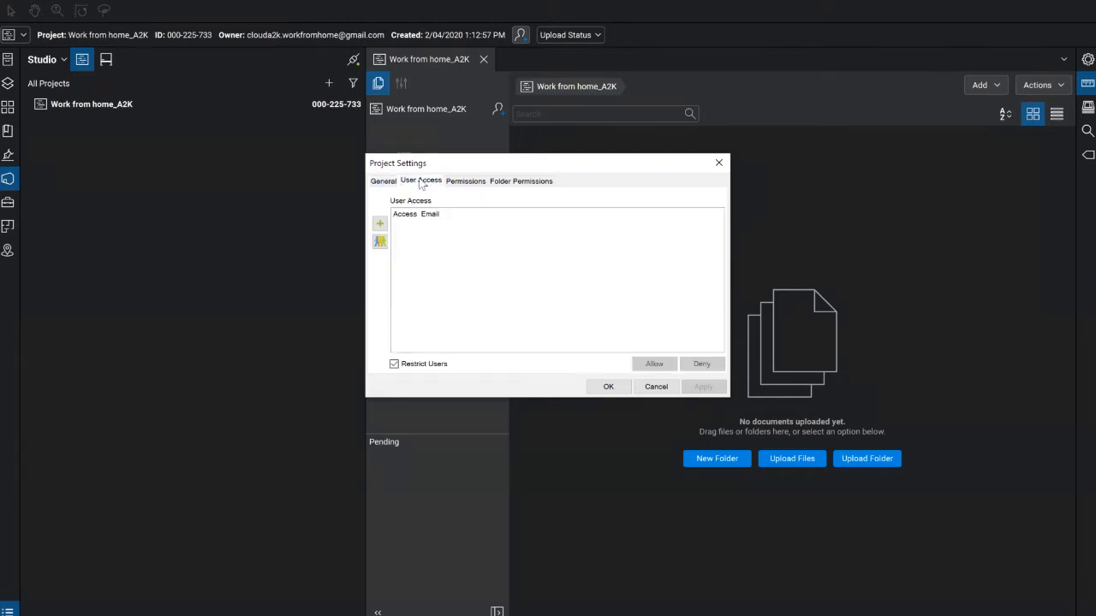
pyautogui.click(380, 225)
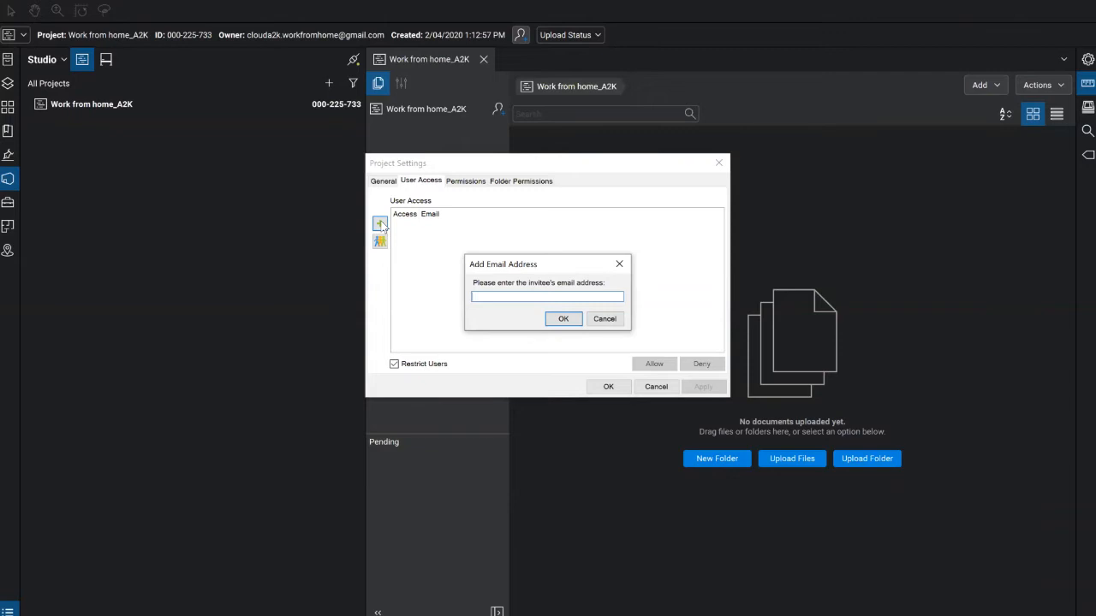
pyautogui.click(563, 319)
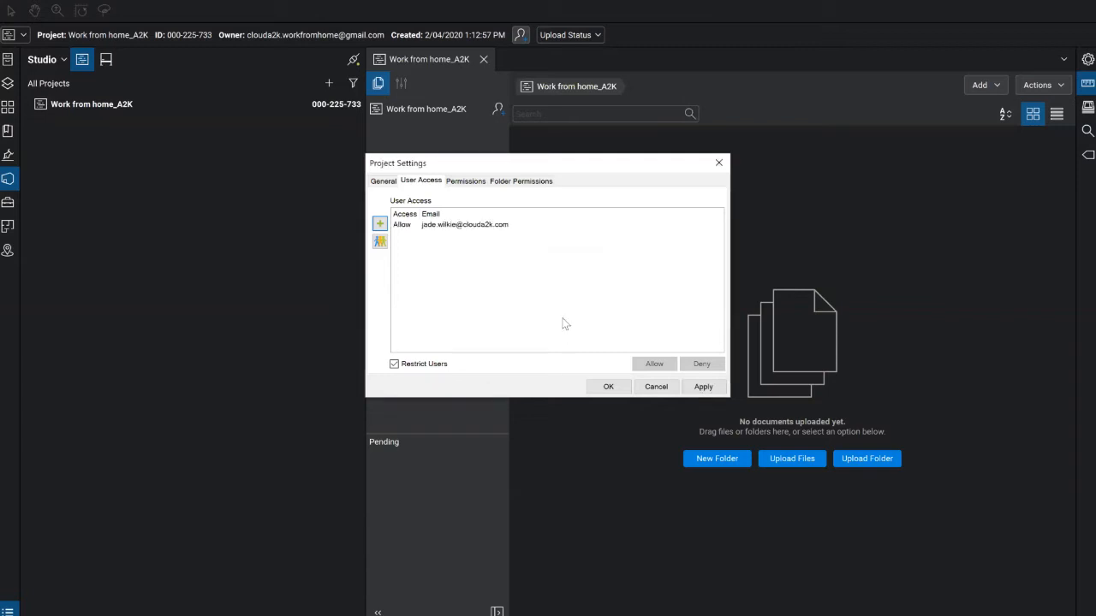
# Step: Change Attendees' Full Control and Send PDFs to Sessions permissions from Deny to Allow
pyautogui.click(465, 182)
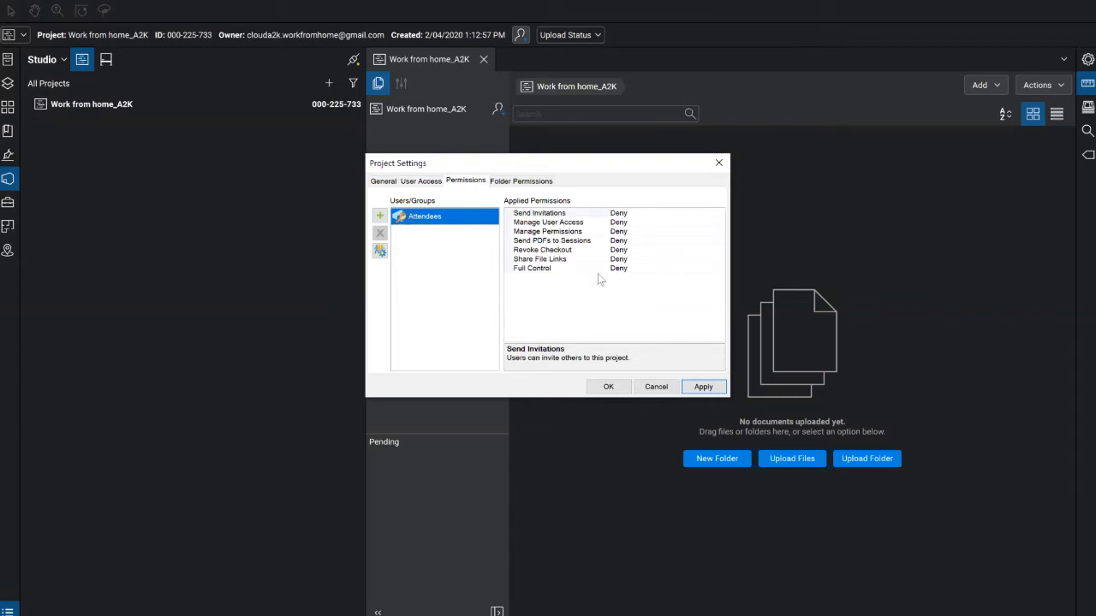
pyautogui.click(637, 267)
pyautogui.click(720, 269)
pyautogui.click(639, 288)
pyautogui.click(662, 240)
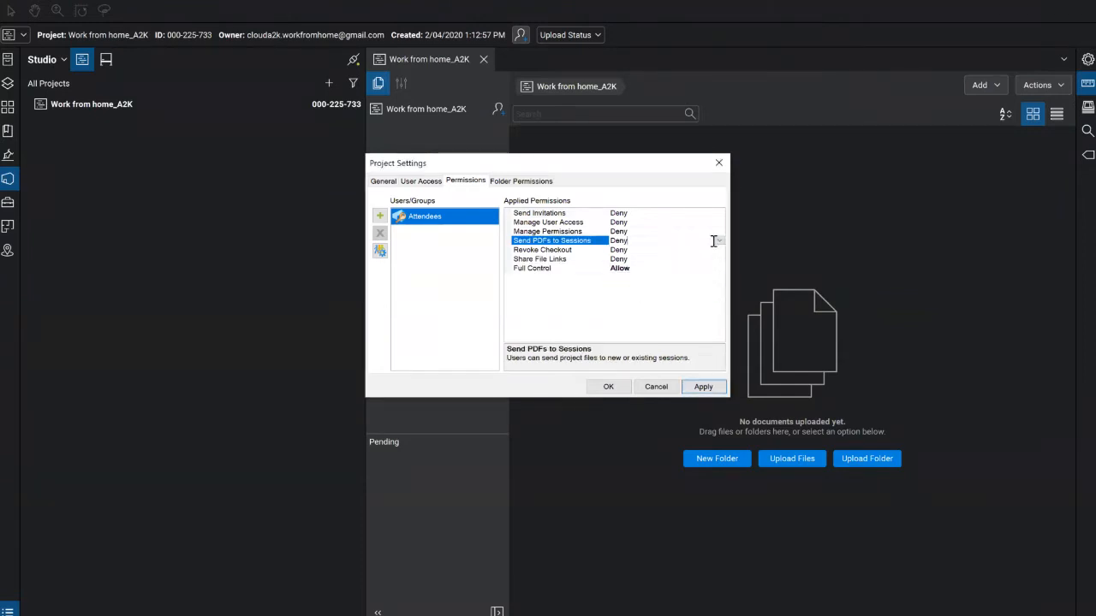
pyautogui.click(717, 242)
pyautogui.click(636, 259)
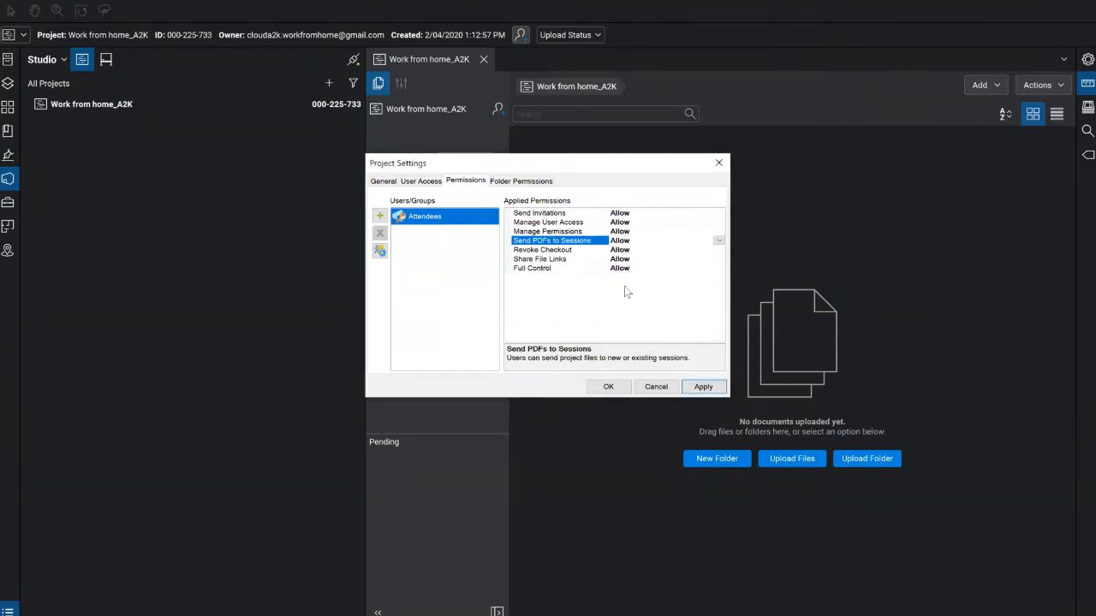
# Step: Add a group named 'new group' without members, then switch to Folder Permissions
pyautogui.click(380, 252)
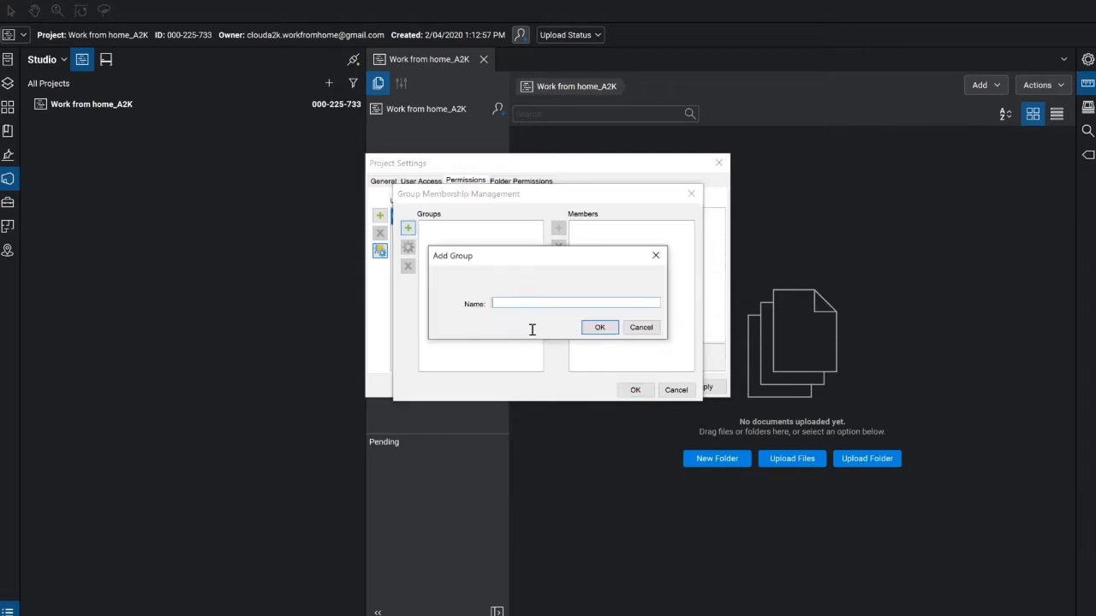
pyautogui.write('new group')
pyautogui.press('Return')
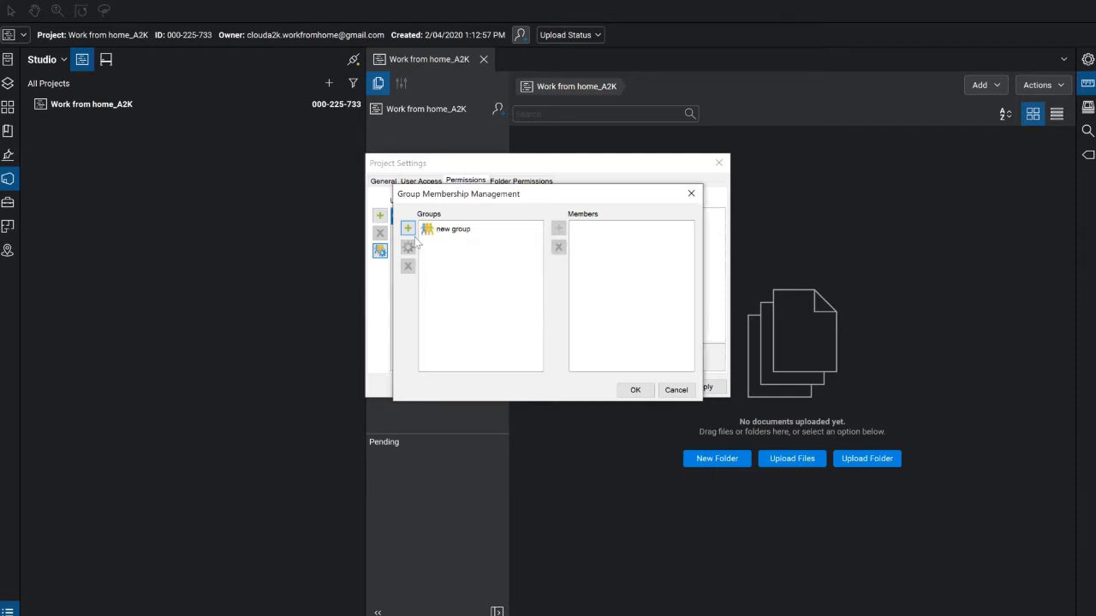
pyautogui.click(445, 230)
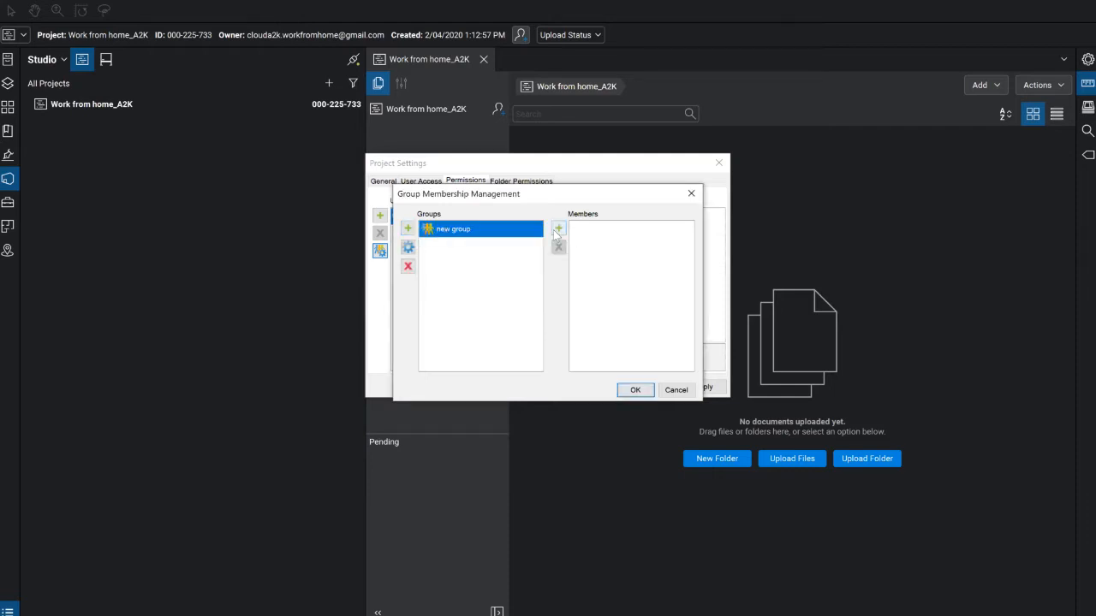
pyautogui.click(557, 229)
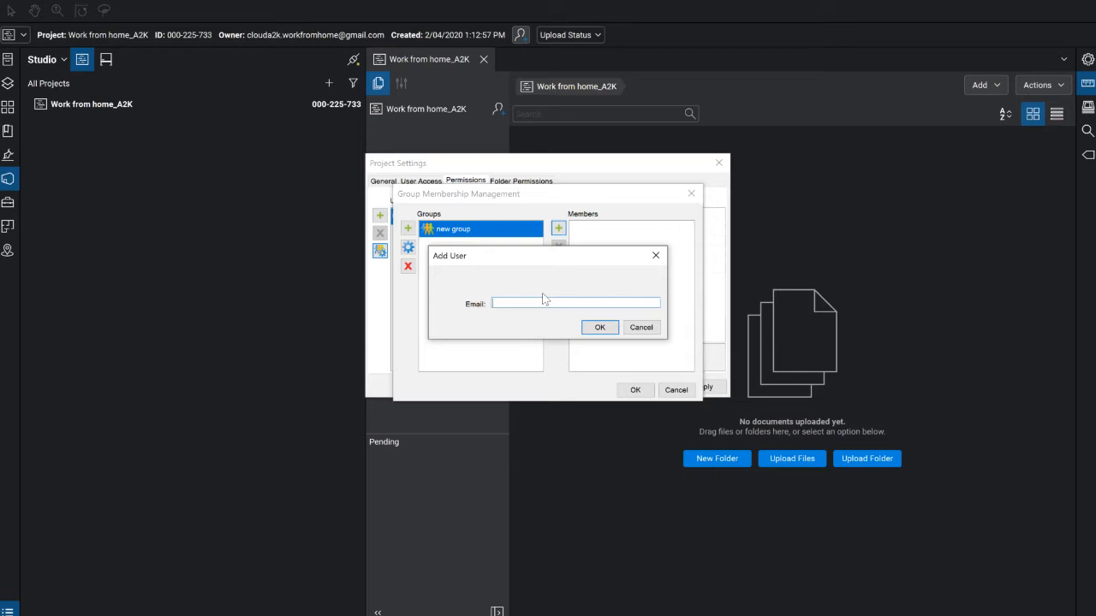
pyautogui.click(656, 255)
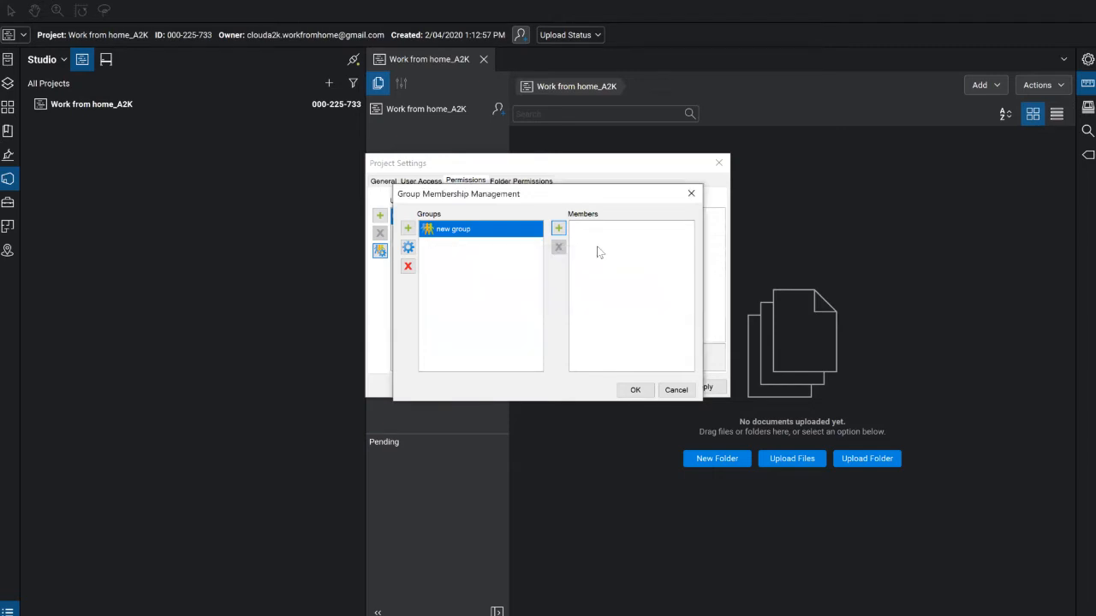
pyautogui.click(691, 193)
pyautogui.click(529, 183)
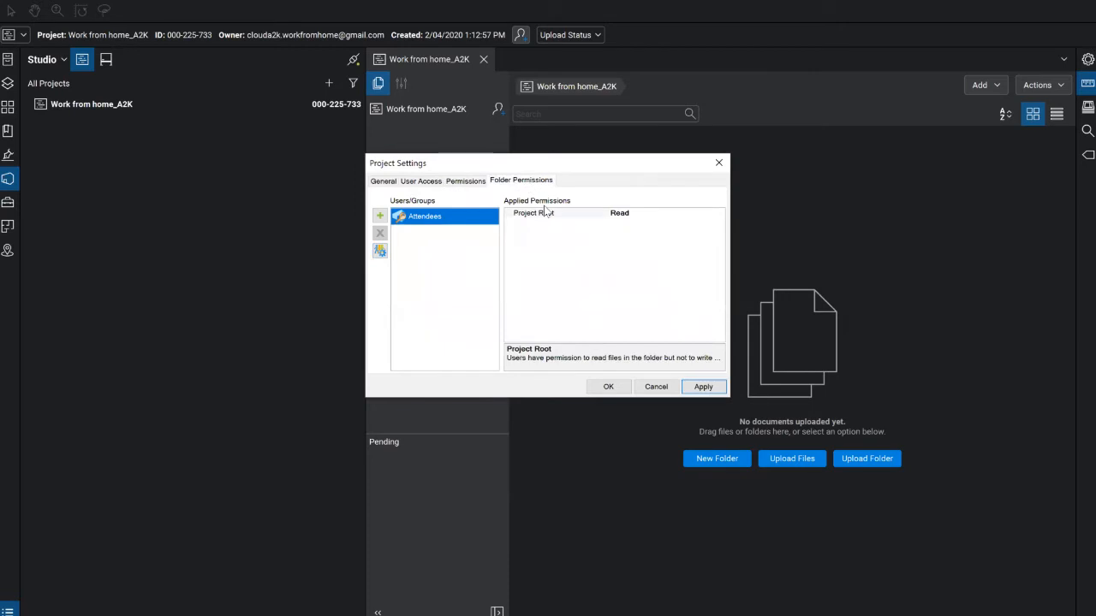
# Step: Leave Attendees' Project Root access at Read and close Project Settings with OK
pyautogui.click(642, 214)
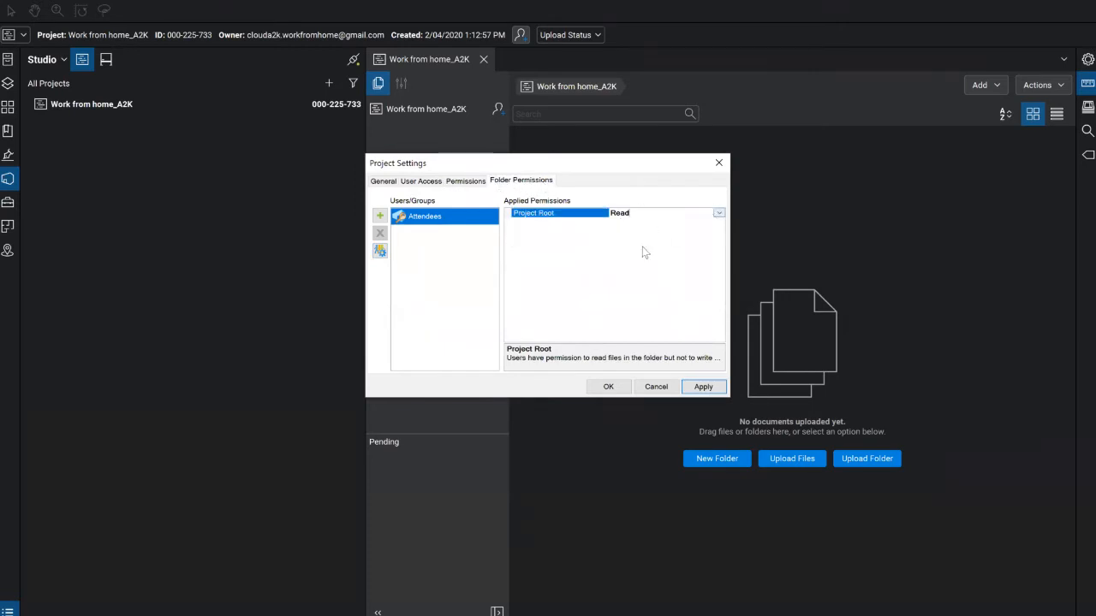
pyautogui.click(713, 213)
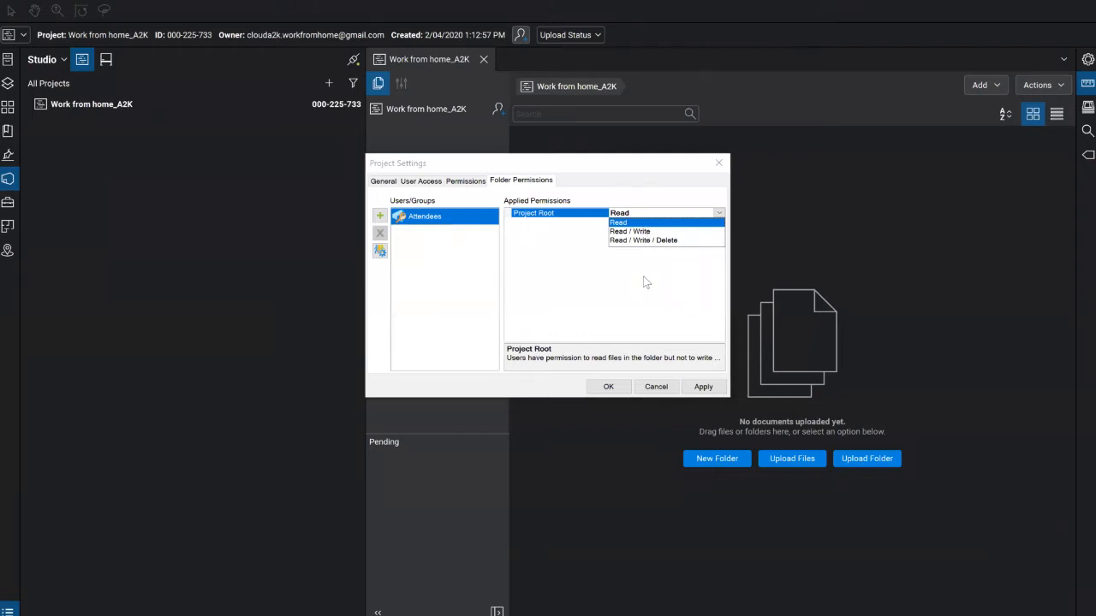
pyautogui.click(643, 276)
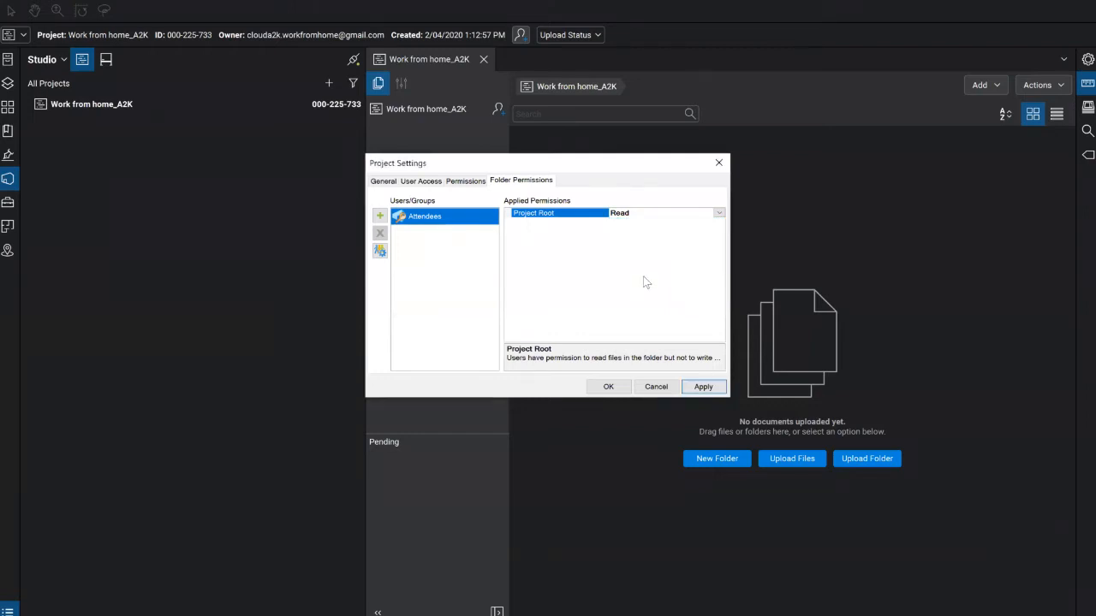
pyautogui.click(606, 387)
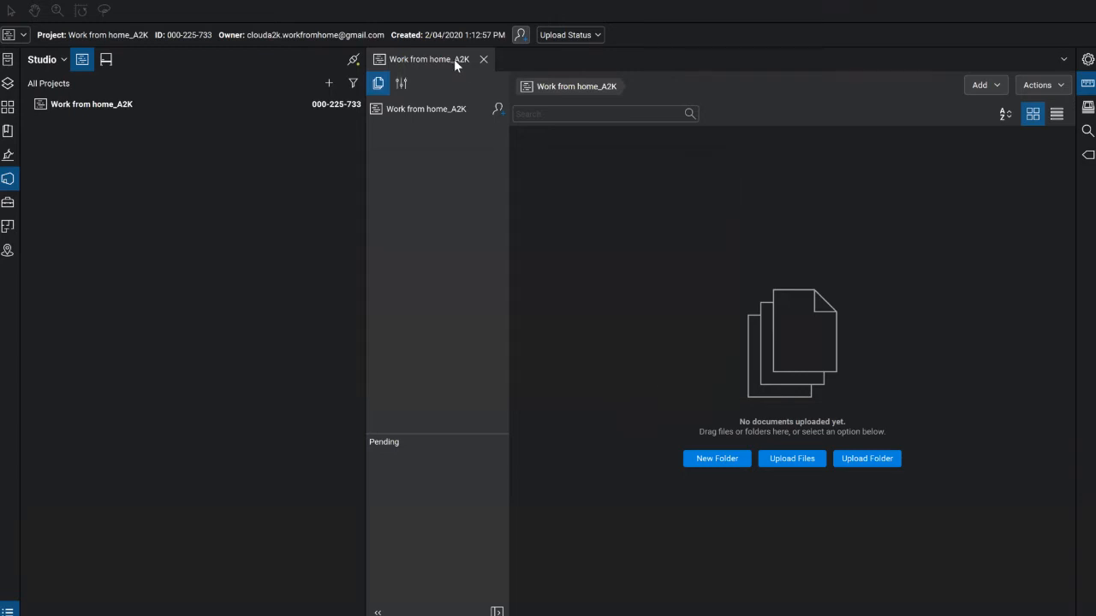
# Step: Copy the Work from home_A2K project invitation, close the invitation dialogs, and widen the file area
pyautogui.click(497, 112)
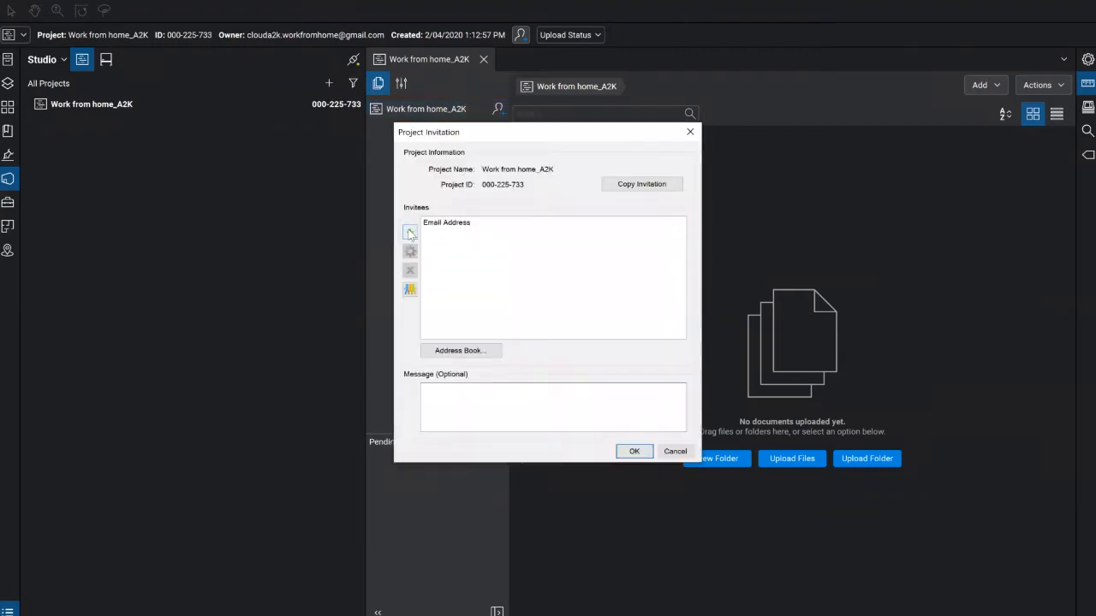
pyautogui.click(640, 188)
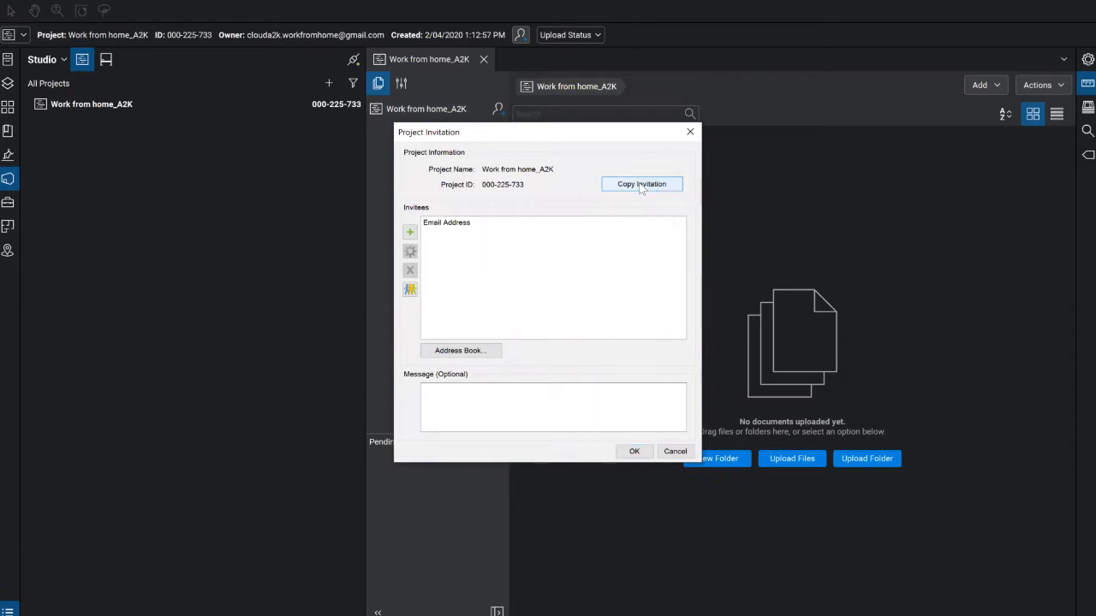
pyautogui.click(409, 233)
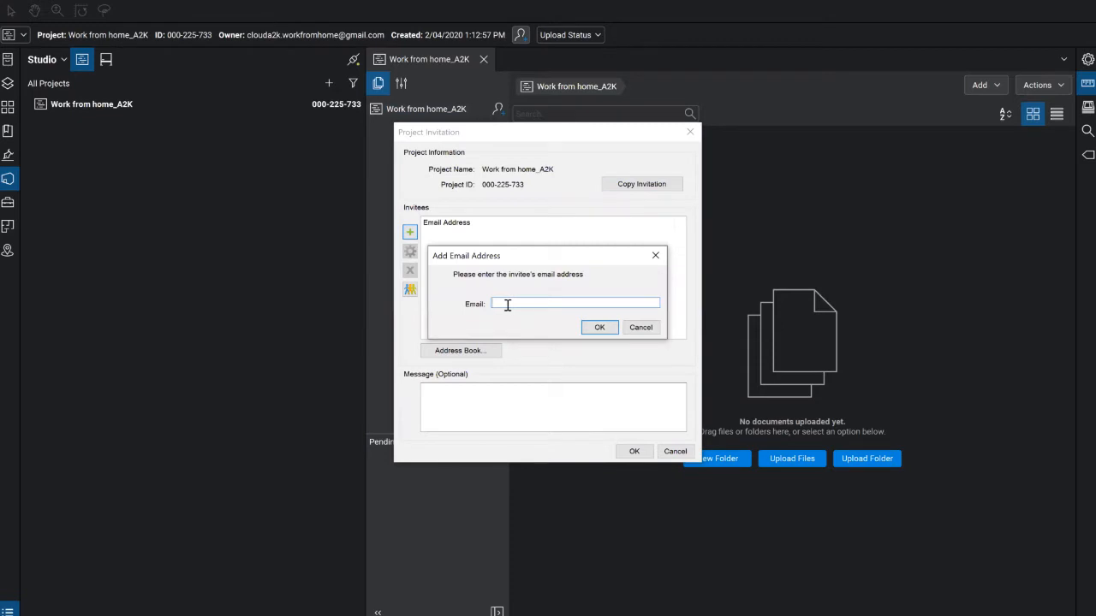
pyautogui.click(656, 255)
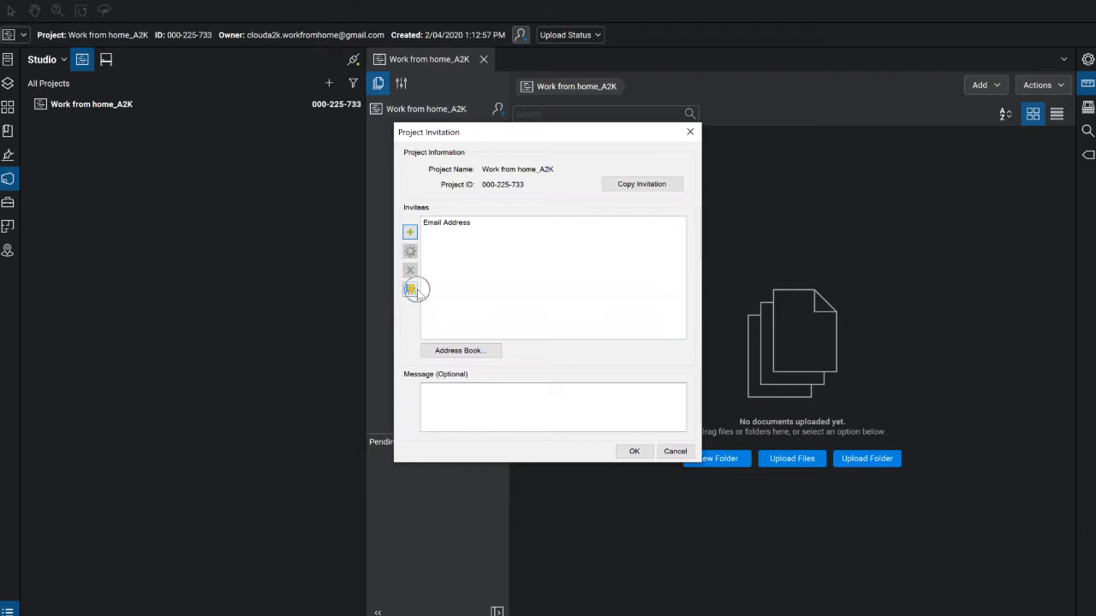
pyautogui.click(690, 132)
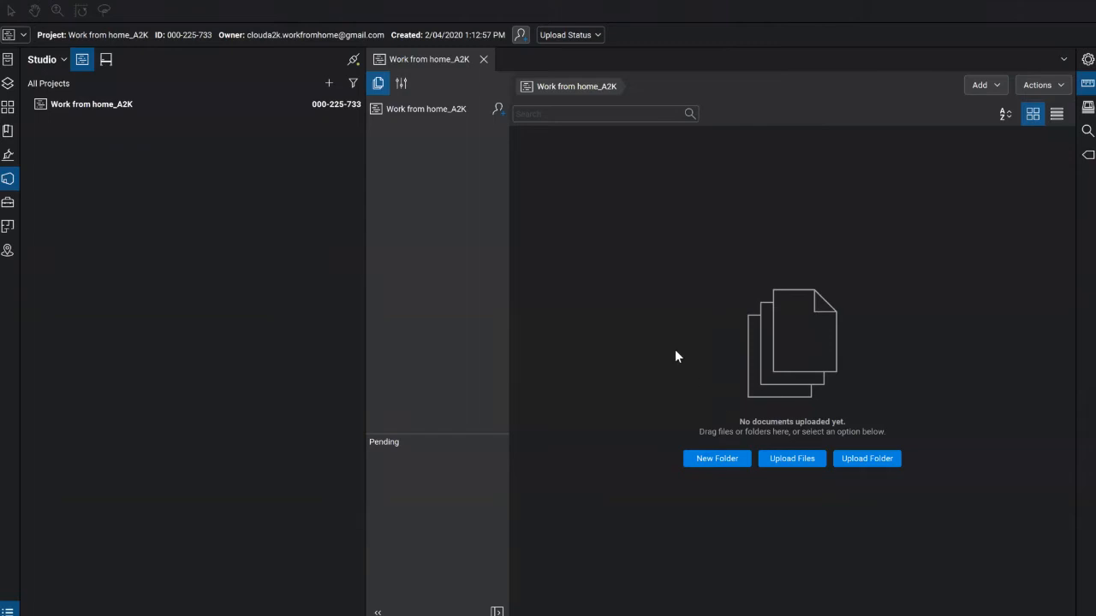
pyautogui.moveTo(364, 288); pyautogui.dragTo(271, 308)
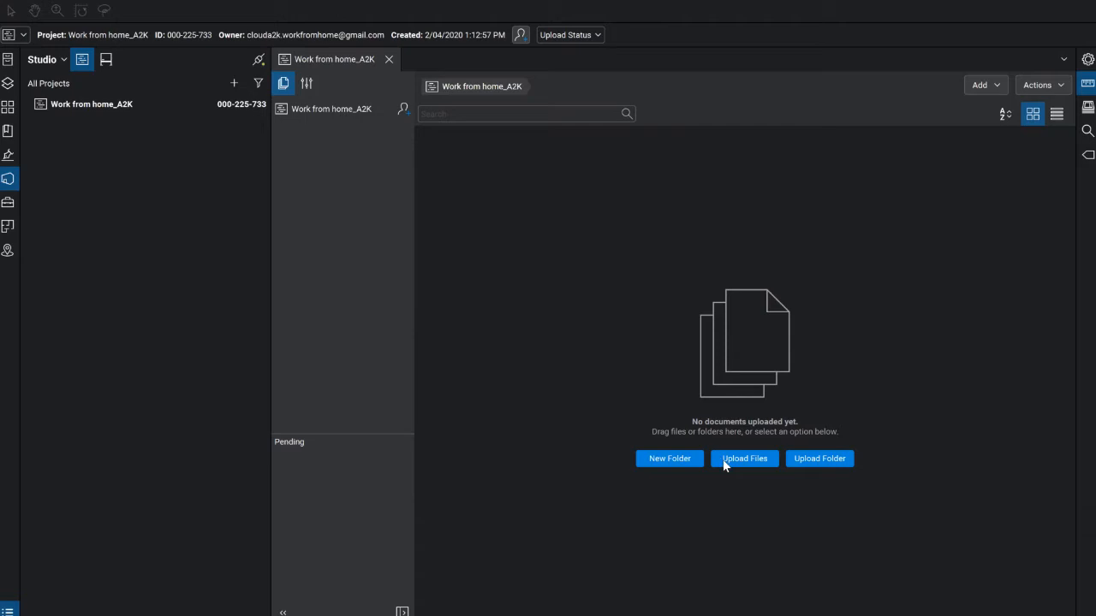
# Step: Create a folder named RFI in the project, open it, and start an upload into it
pyautogui.click(675, 461)
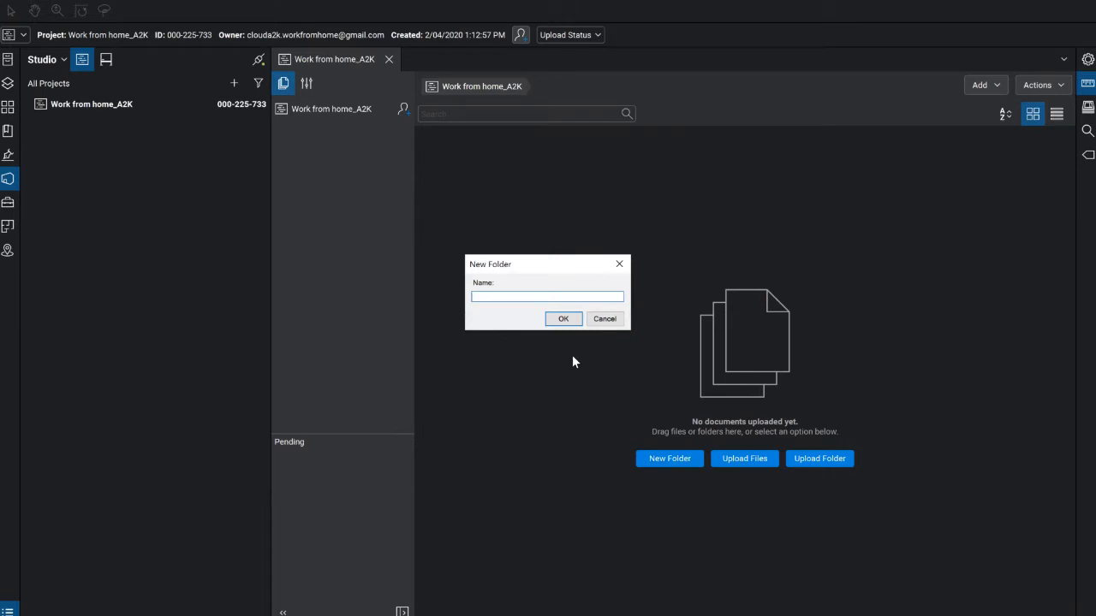
pyautogui.write('RFI')
pyautogui.click(570, 322)
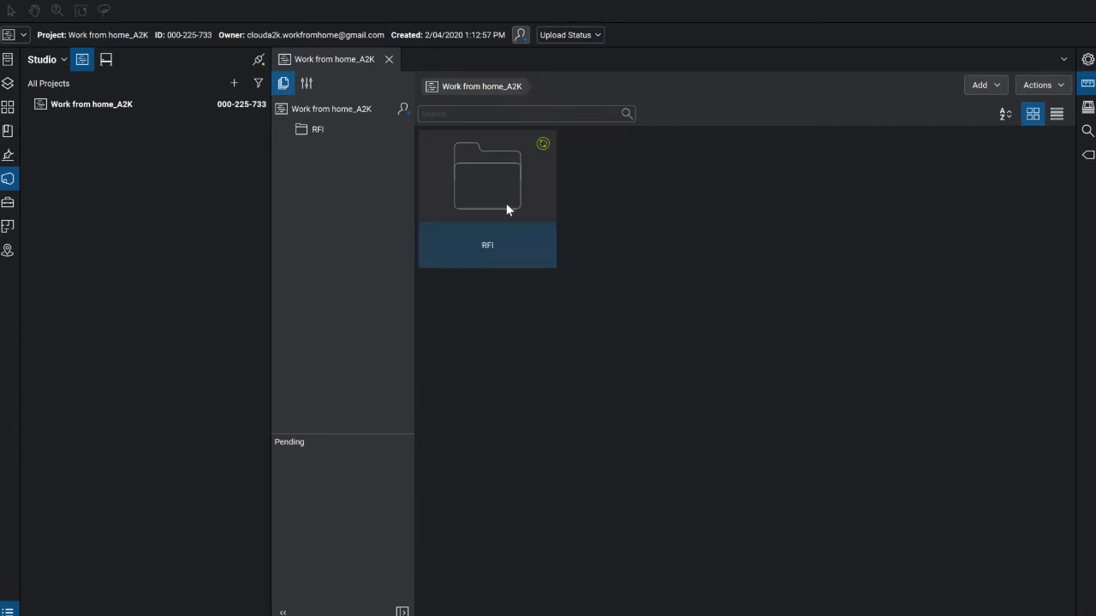
pyautogui.doubleClick(486, 185)
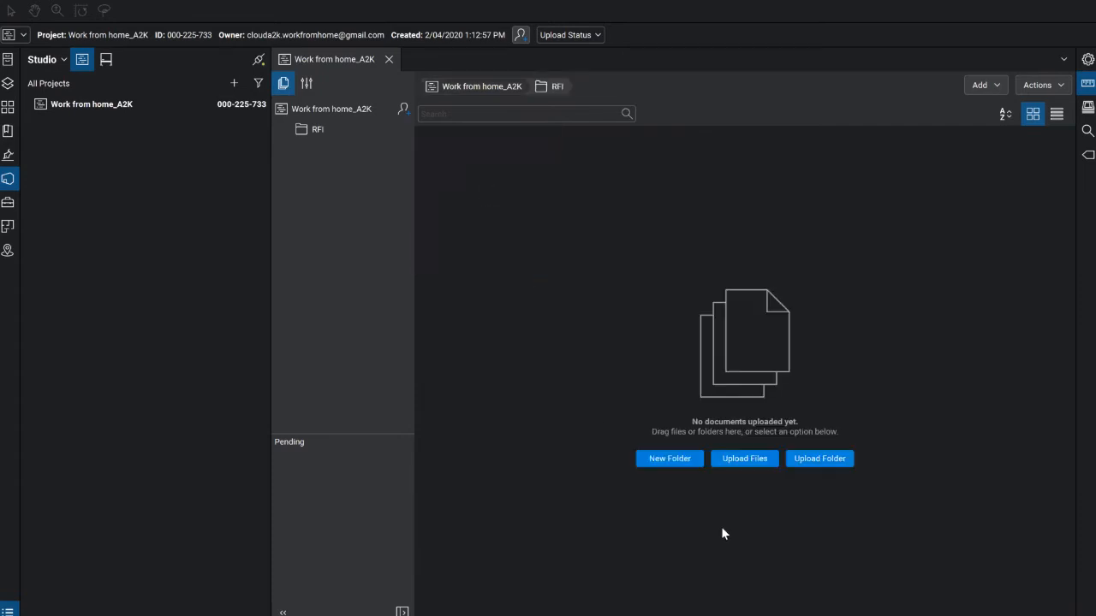
pyautogui.click(744, 458)
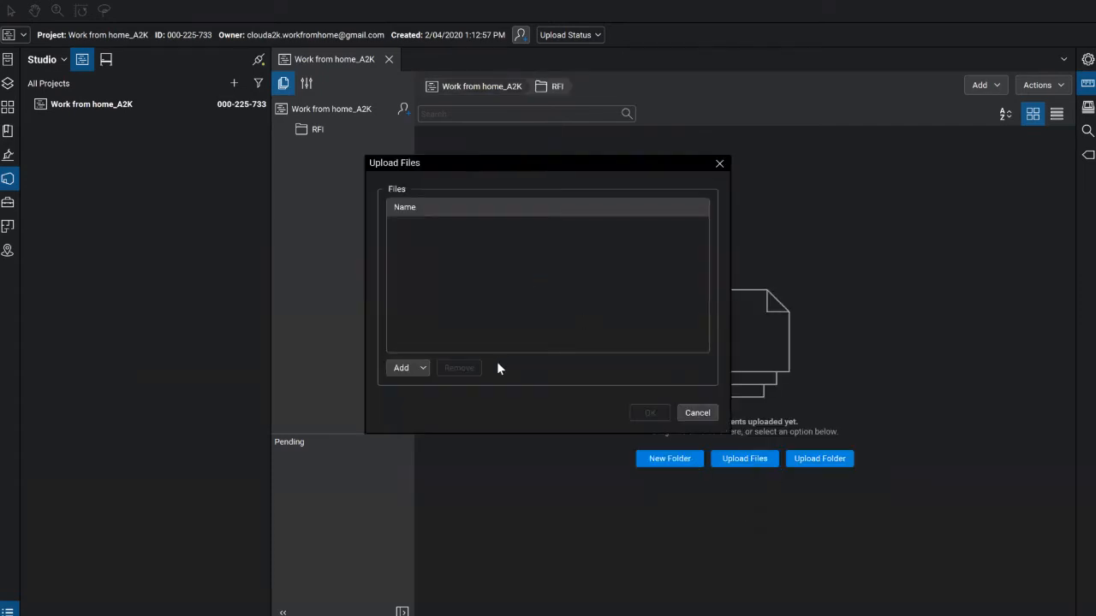
# Step: Choose to add files and browse to Bluebeam > 01. Bluebeam Demonstrations > 01.DataSets > RFI
pyautogui.click(404, 367)
pyautogui.click(396, 385)
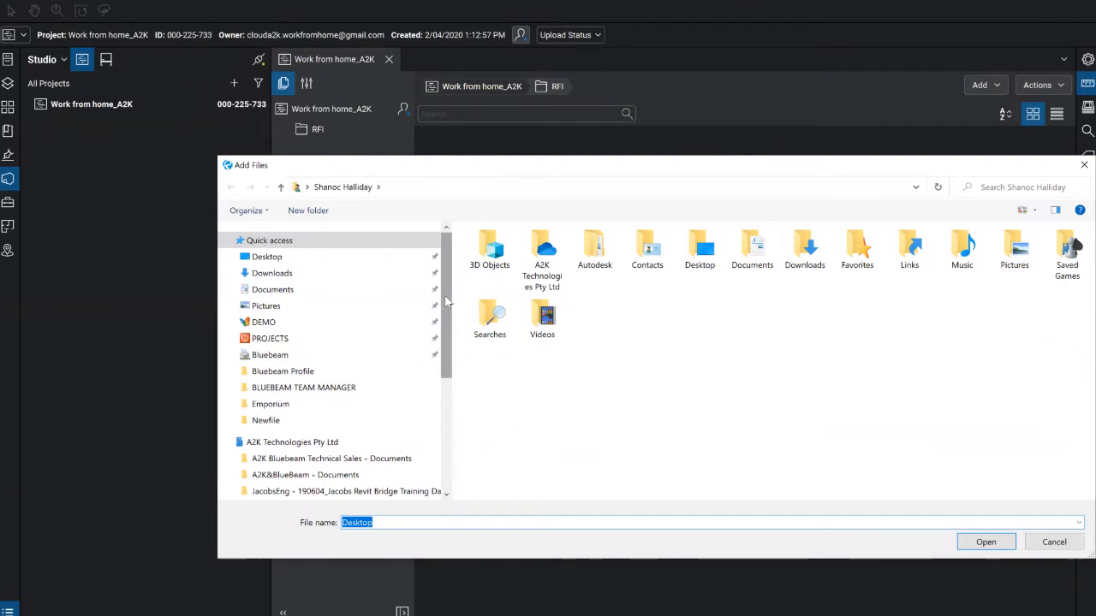
pyautogui.scroll(-1, 441, 309)
pyautogui.scroll(1, 417, 248)
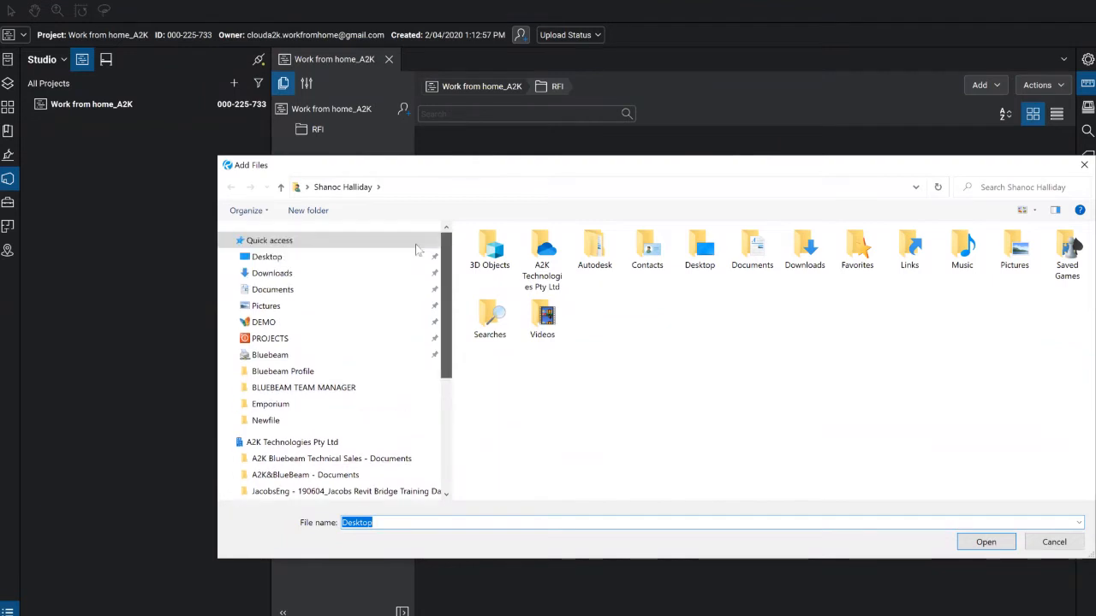
pyautogui.click(272, 355)
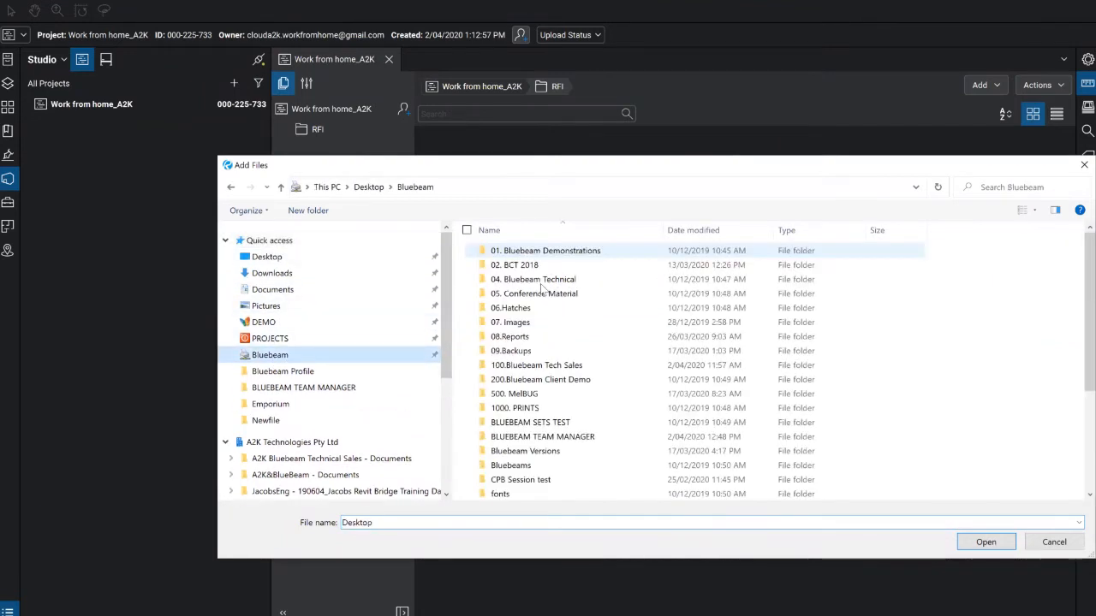
pyautogui.doubleClick(550, 252)
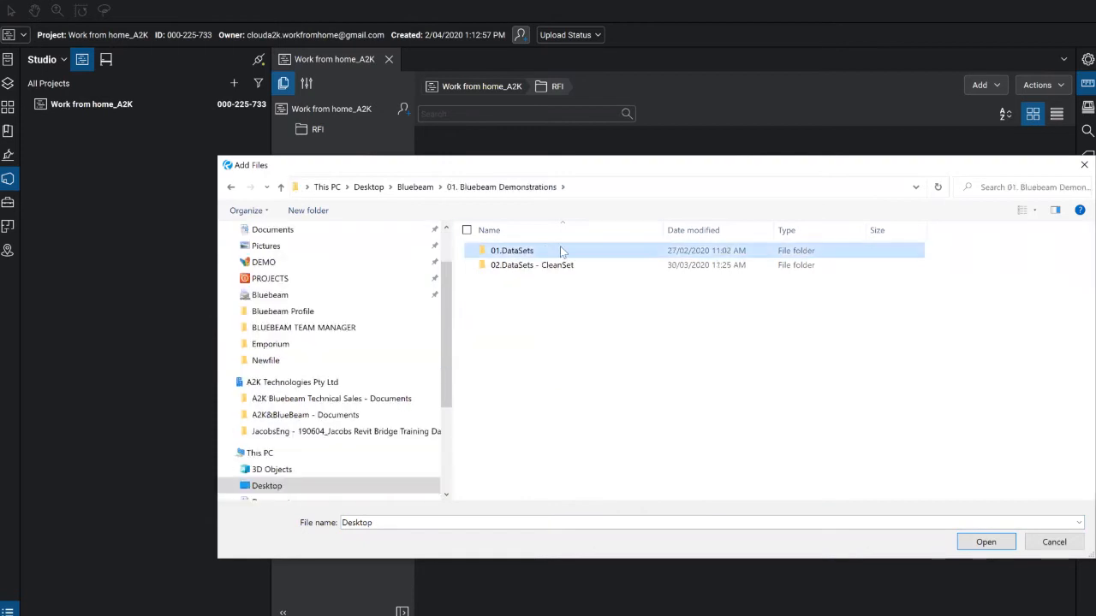
pyautogui.doubleClick(560, 248)
pyautogui.doubleClick(548, 355)
# Step: Upload RFI-23.pdf into the RFI folder and select the uploaded file
pyautogui.click(512, 266)
pyautogui.click(986, 542)
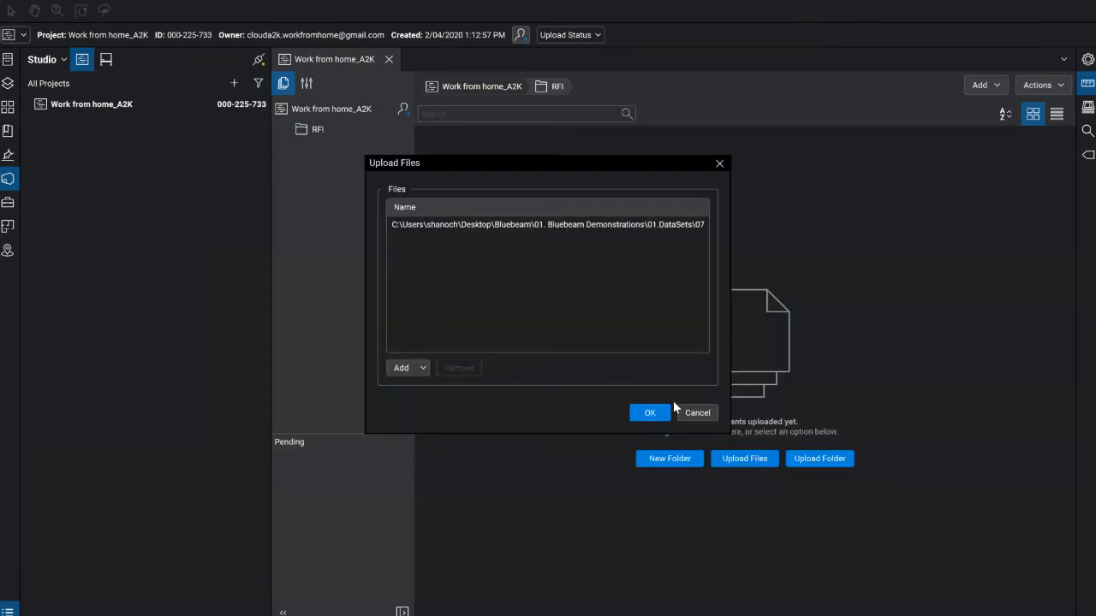
pyautogui.click(655, 413)
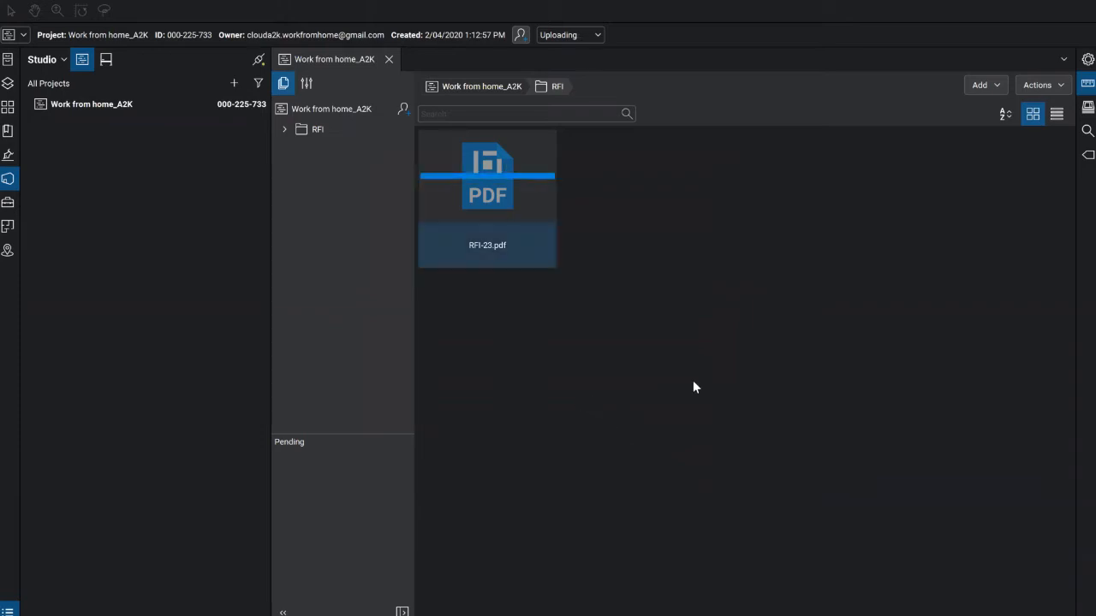
pyautogui.click(477, 188)
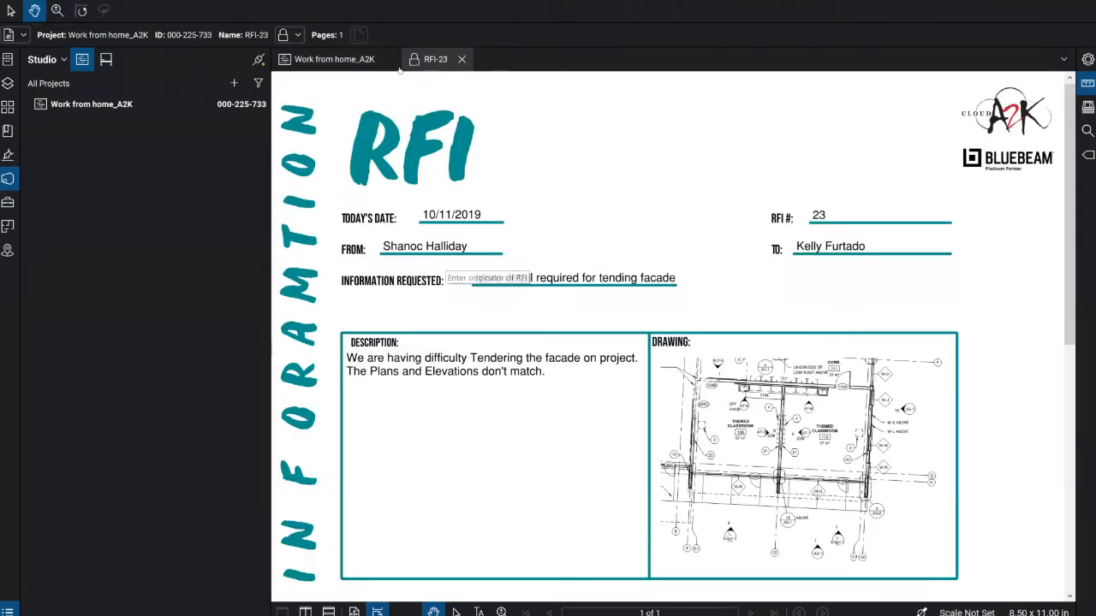
# Step: Scroll through the RFI-23 request form to read it
pyautogui.scroll(-3, 693, 310)
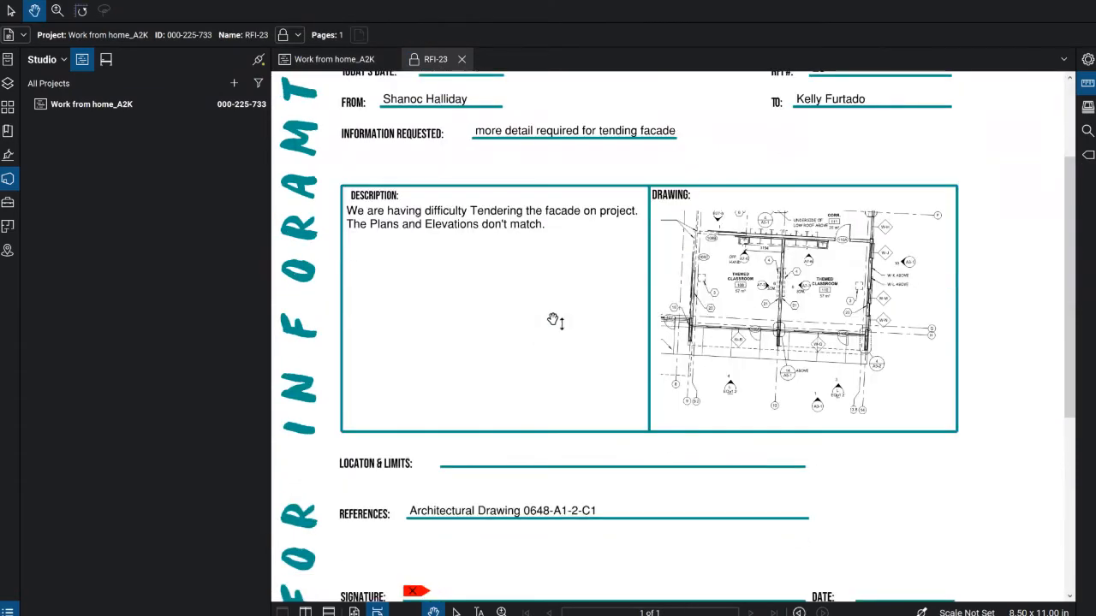
pyautogui.scroll(-2, 553, 320)
pyautogui.scroll(2, 540, 411)
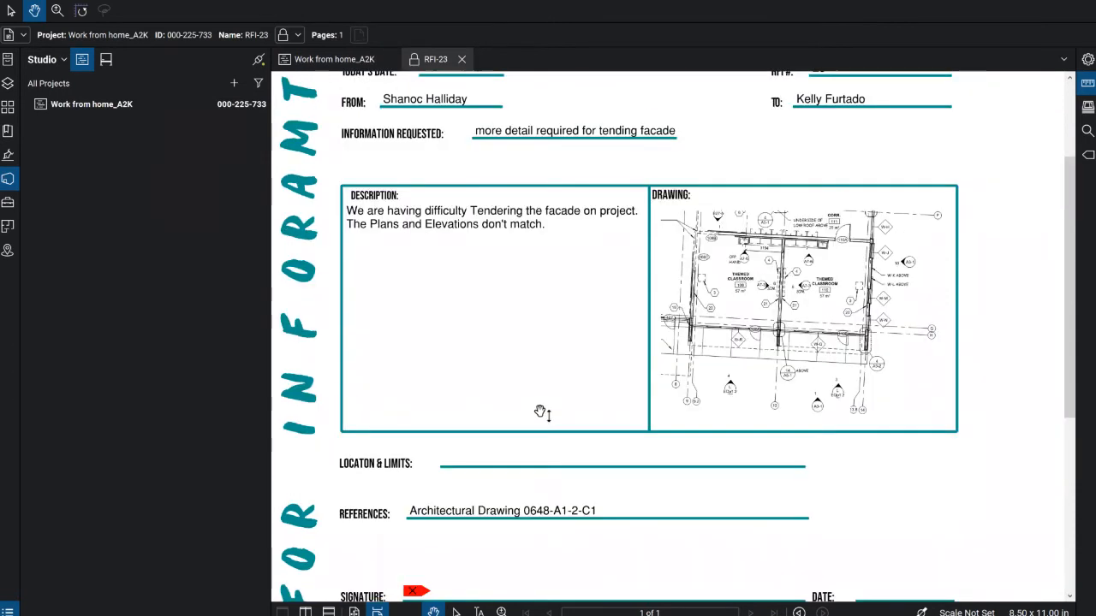
pyautogui.scroll(3, 540, 411)
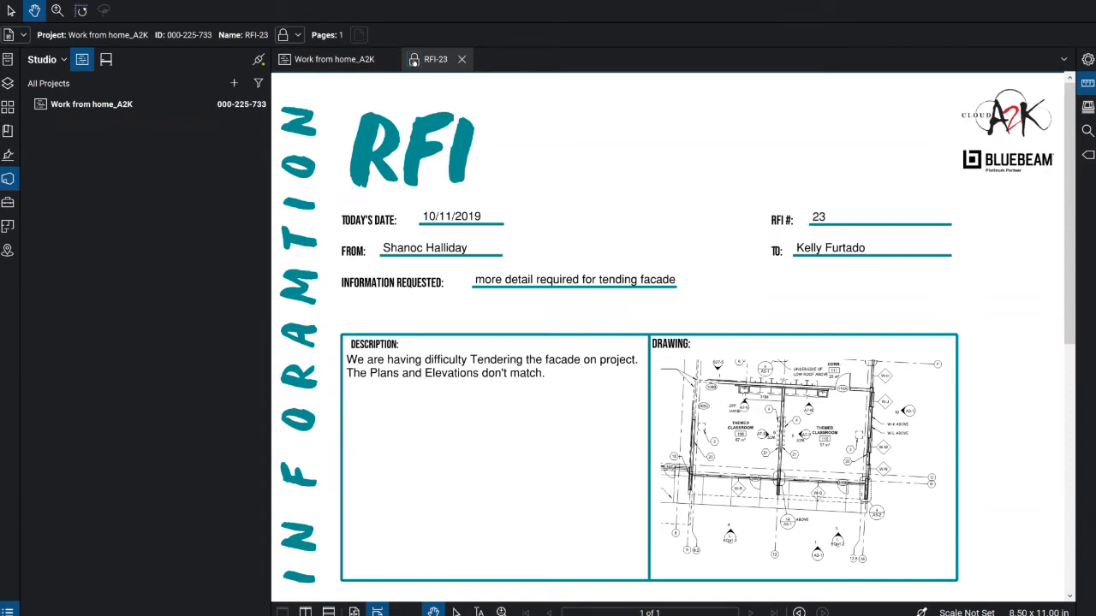
# Step: Look over the RFI-23 tab's document and check-out options, then open the Sets panel
pyautogui.rightClick(415, 62)
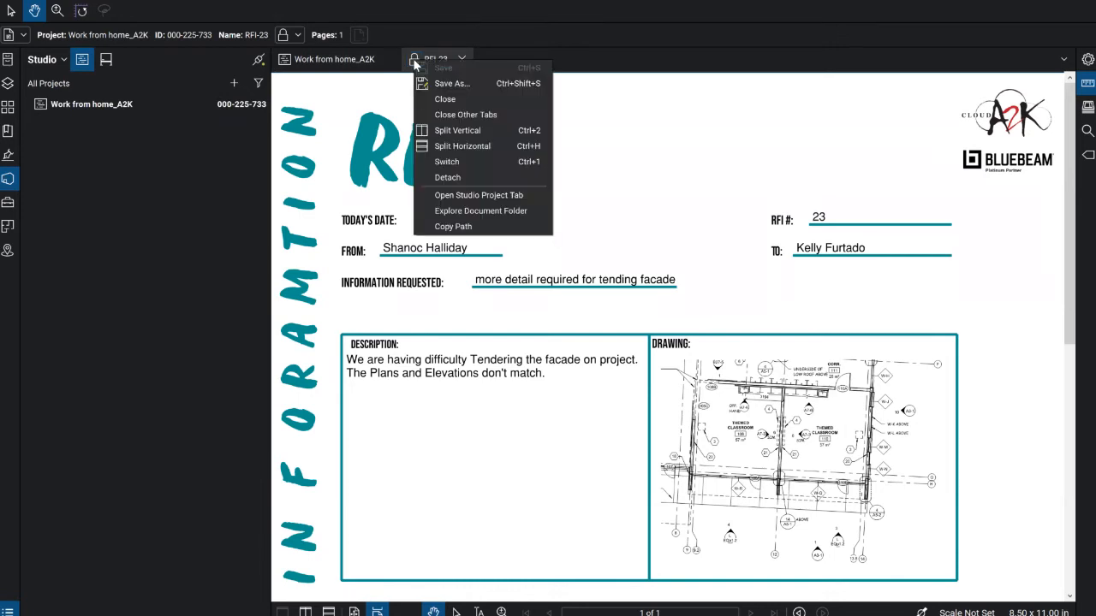
pyautogui.click(411, 66)
pyautogui.click(413, 61)
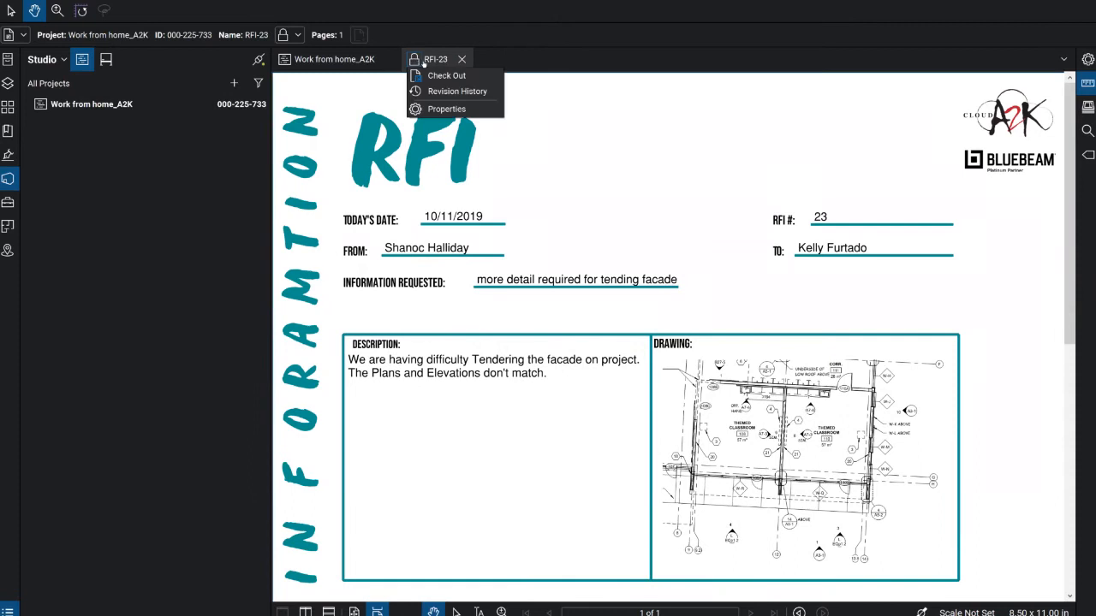
pyautogui.click(588, 136)
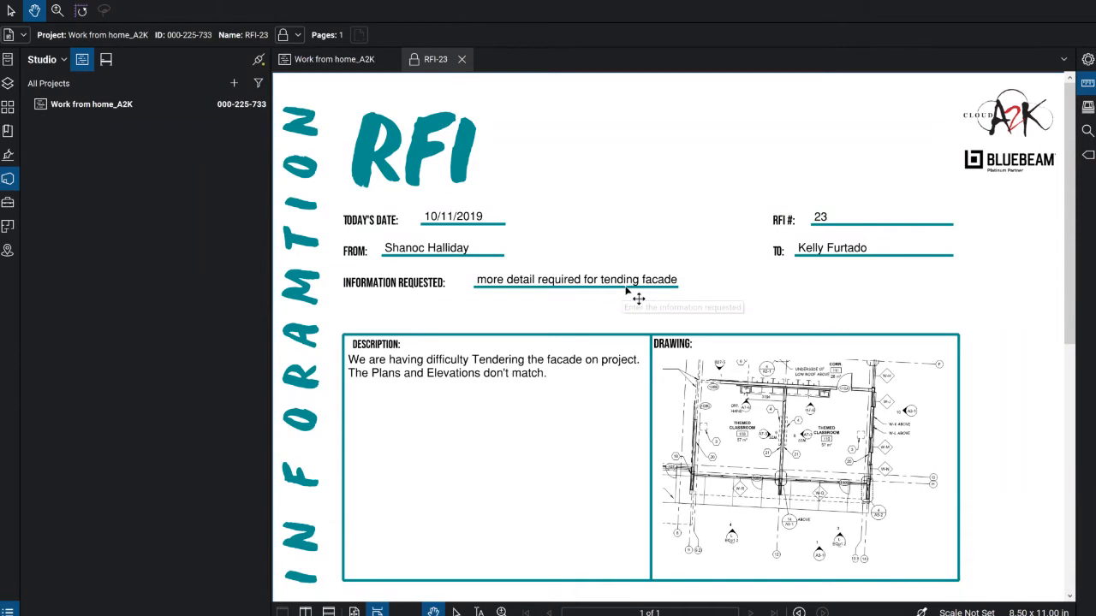
pyautogui.scroll(-3, 627, 291)
pyautogui.scroll(3, 91, 191)
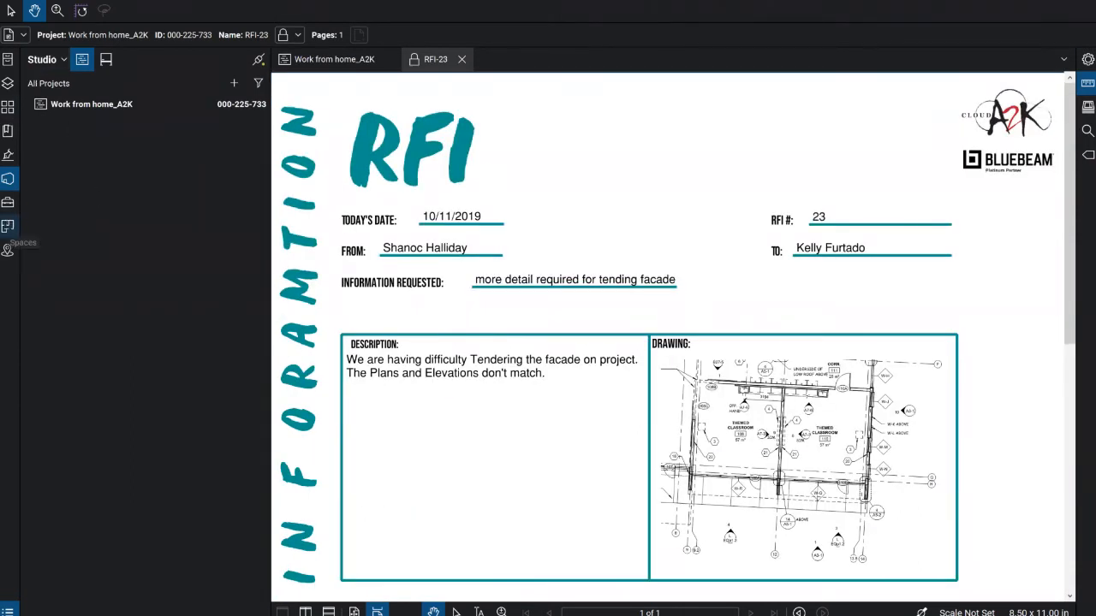
pyautogui.click(1087, 107)
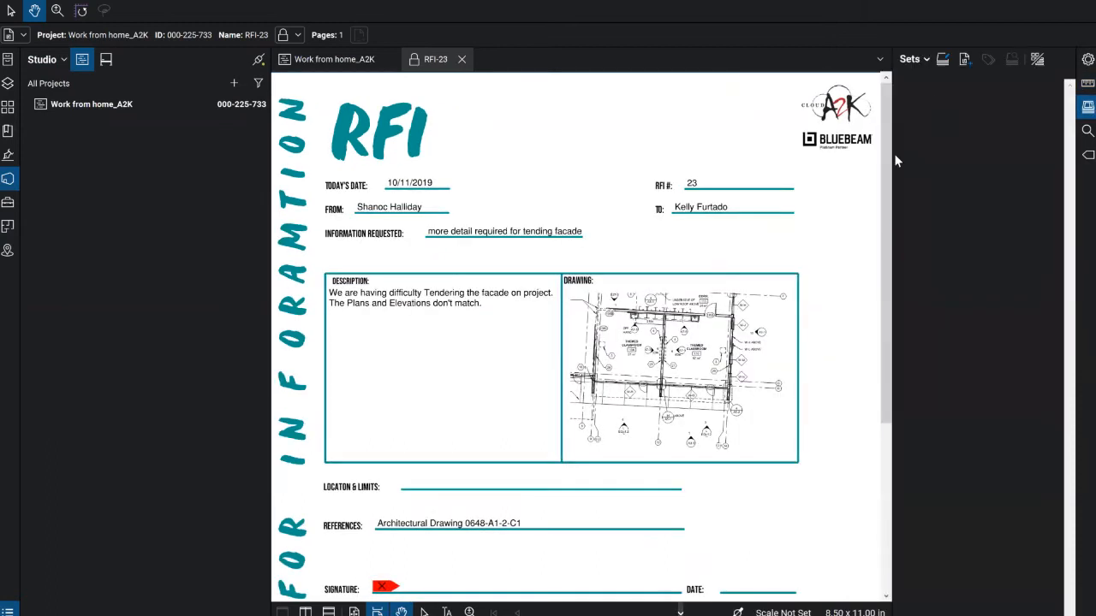
# Step: Widen the Sets panel, create a new set, and add files to it from My Computer
pyautogui.moveTo(891, 157); pyautogui.dragTo(849, 181)
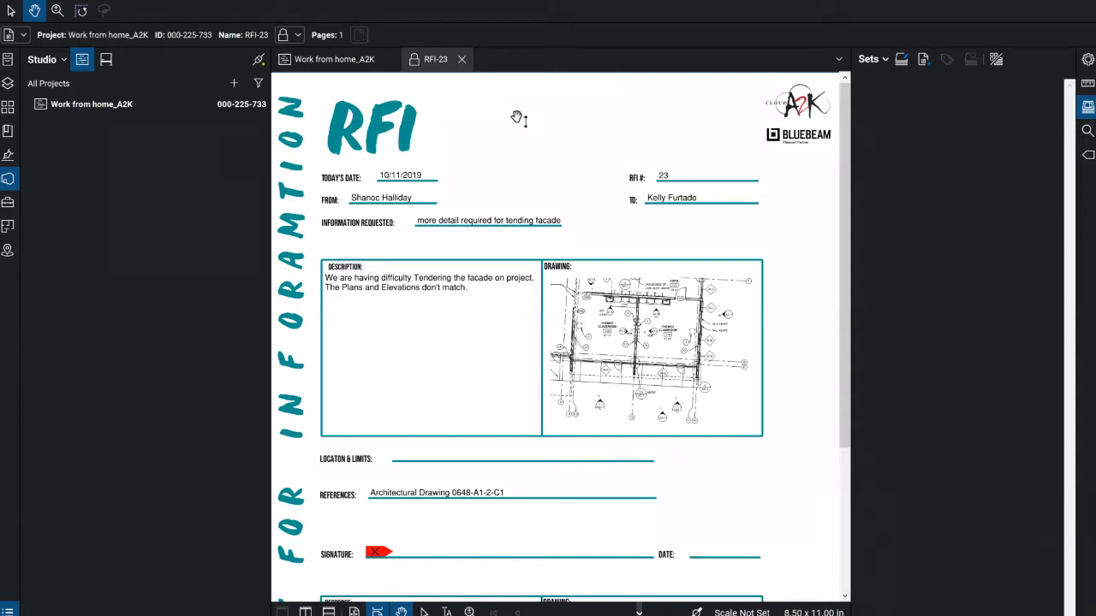
pyautogui.click(885, 61)
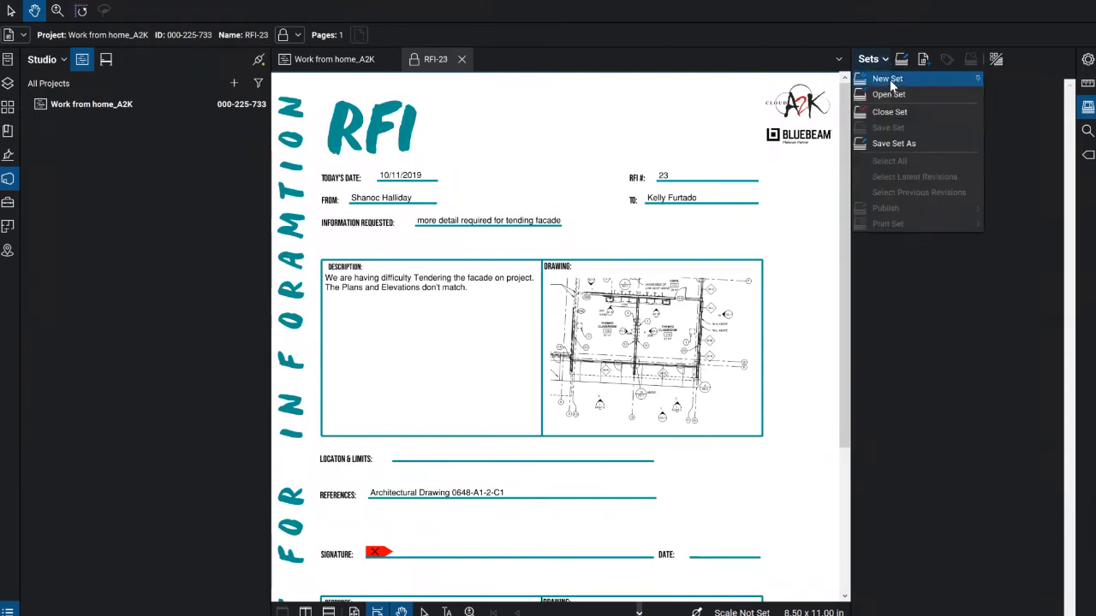
pyautogui.click(889, 80)
pyautogui.click(397, 343)
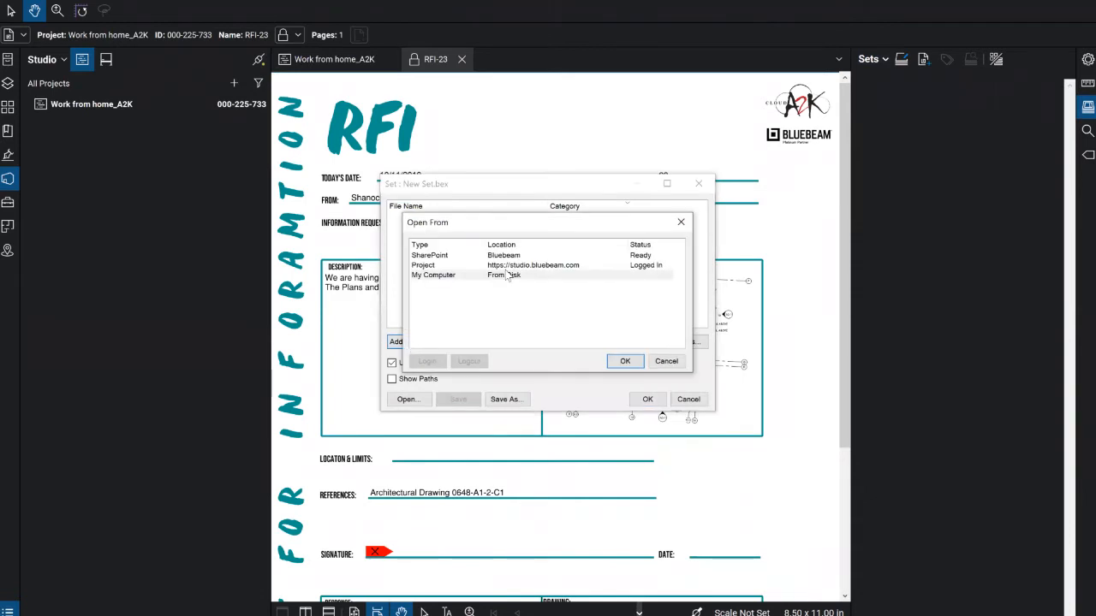
pyautogui.click(509, 267)
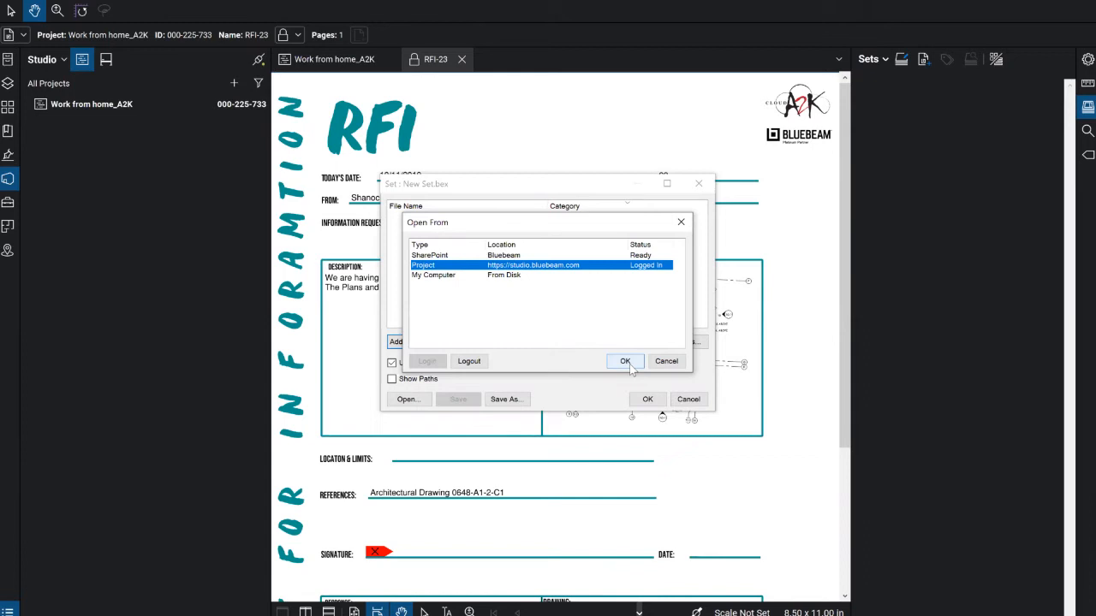
pyautogui.click(503, 275)
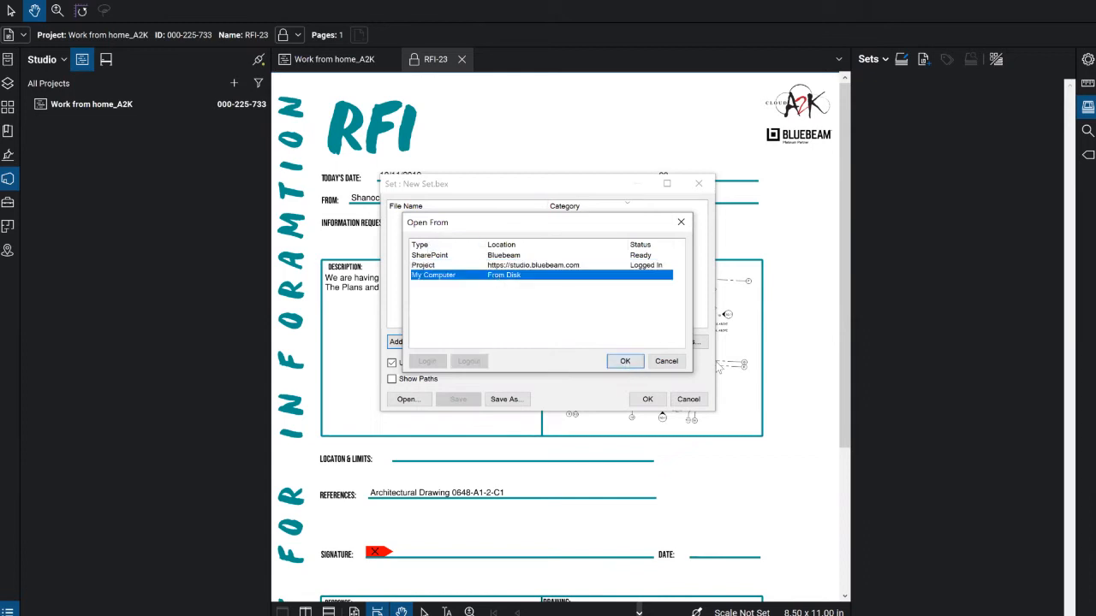
pyautogui.click(625, 361)
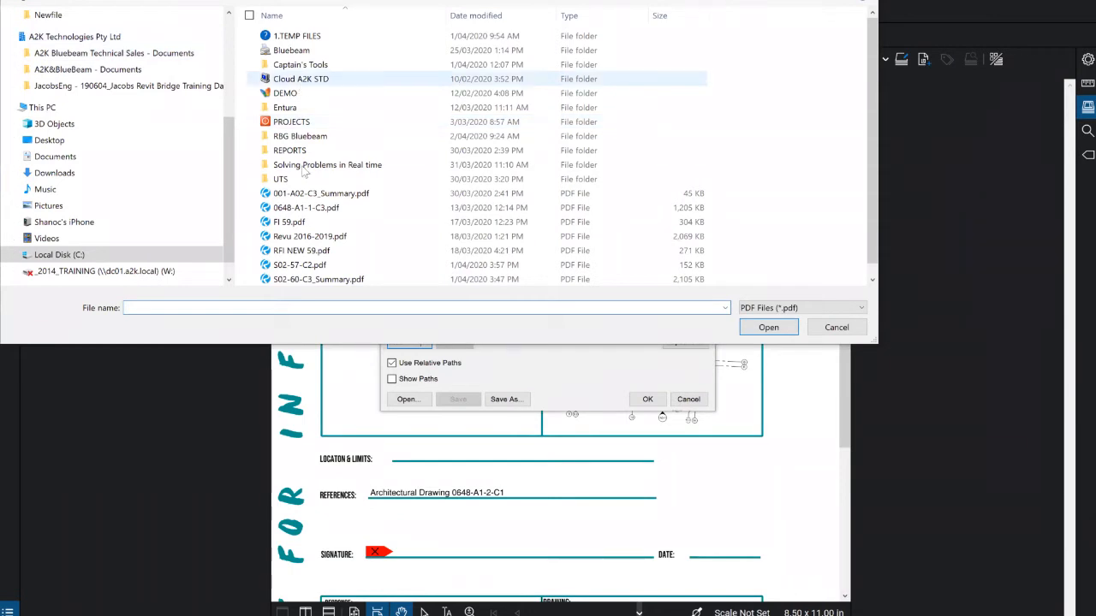
# Step: Browse to 02.DataSets - CleanSet > Big Project > 01. PDF SILES > 2019.11.10_LAD
pyautogui.doubleClick(297, 49)
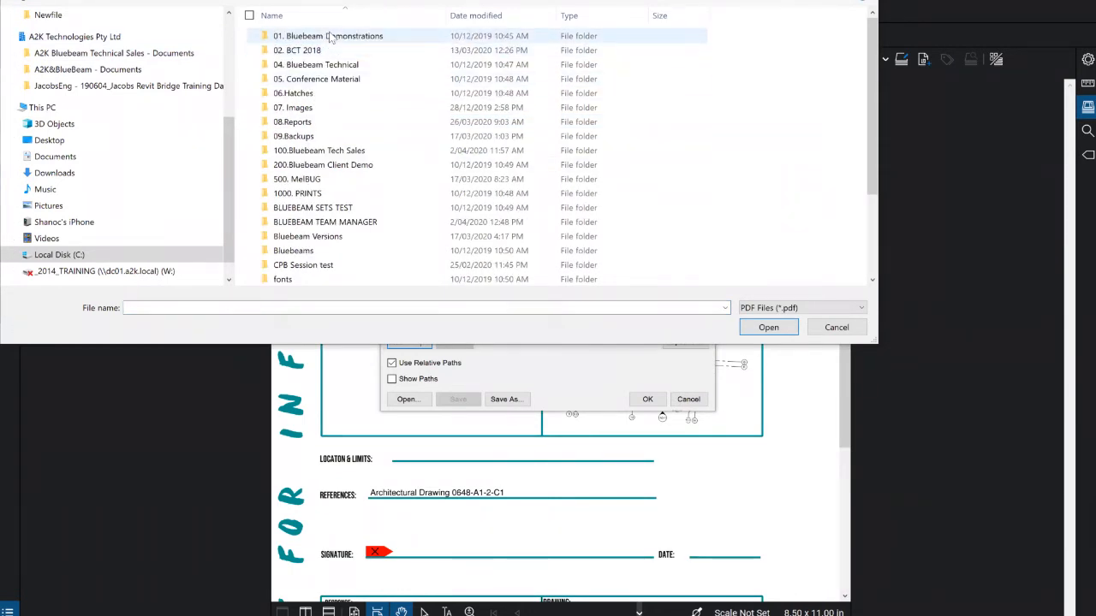
pyautogui.doubleClick(299, 39)
pyautogui.doubleClick(299, 51)
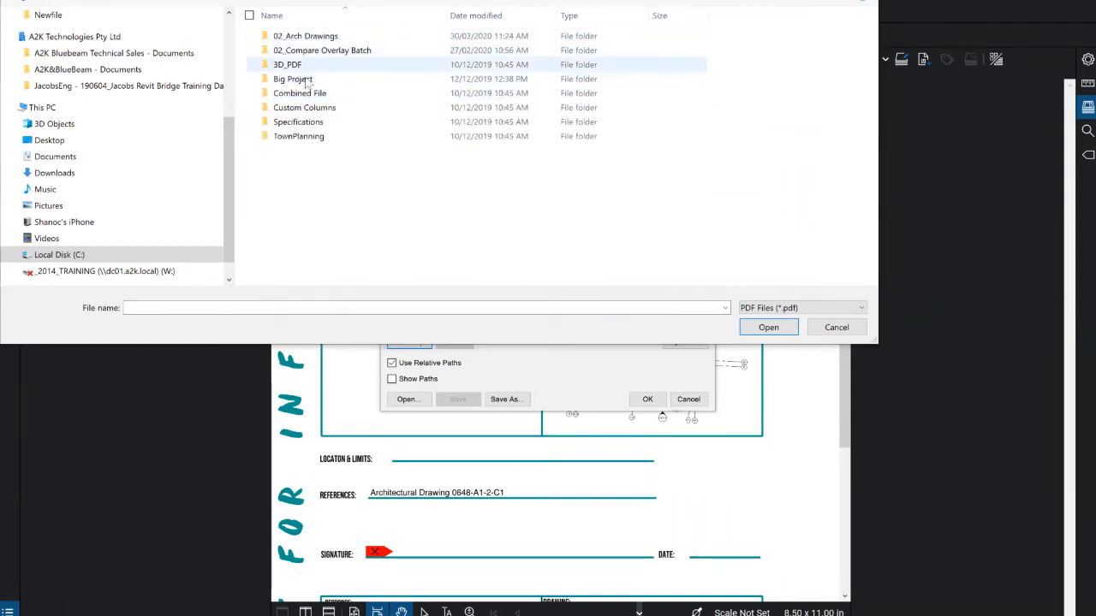
pyautogui.doubleClick(306, 81)
pyautogui.click(300, 37)
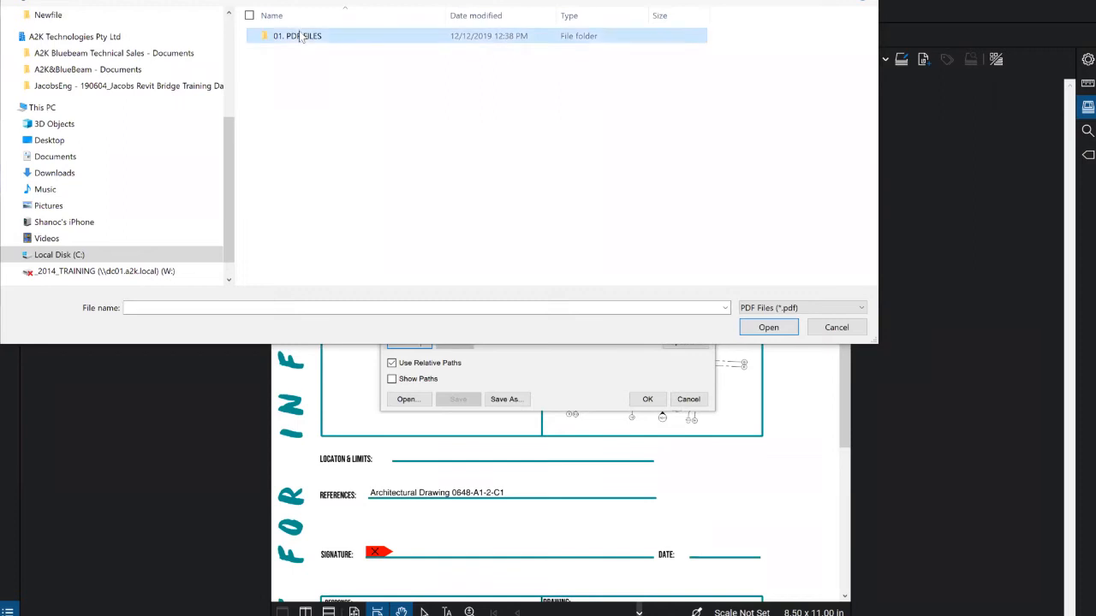
pyautogui.doubleClick(300, 37)
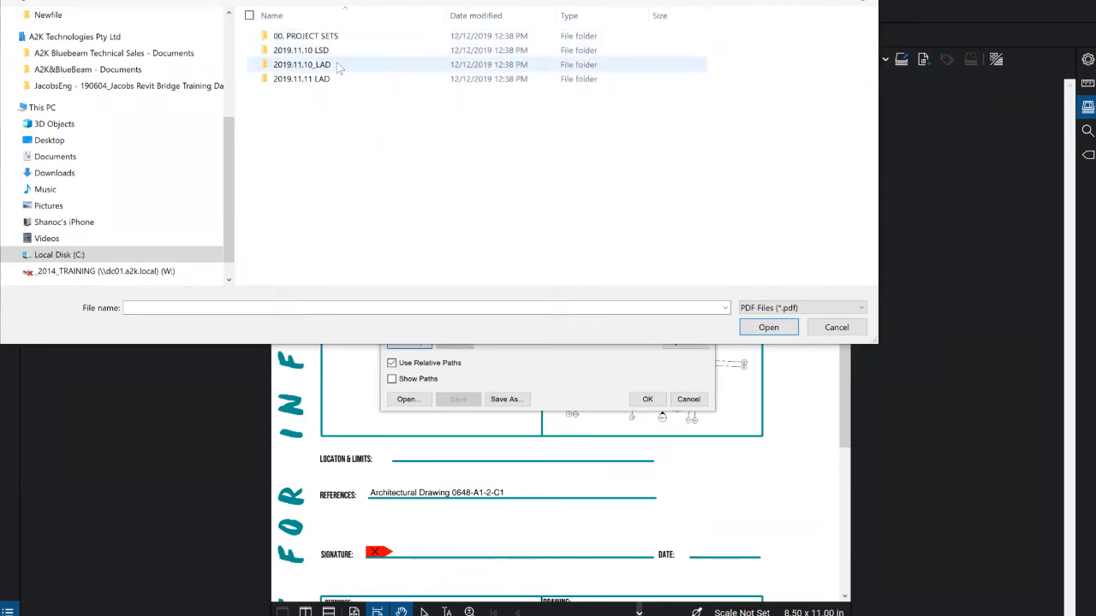
pyautogui.doubleClick(336, 66)
# Step: Add drawings 0648-A0-0 through 0648-A9-1-C1 to the new set
pyautogui.click(306, 38)
pyautogui.scroll(-6, 333, 154)
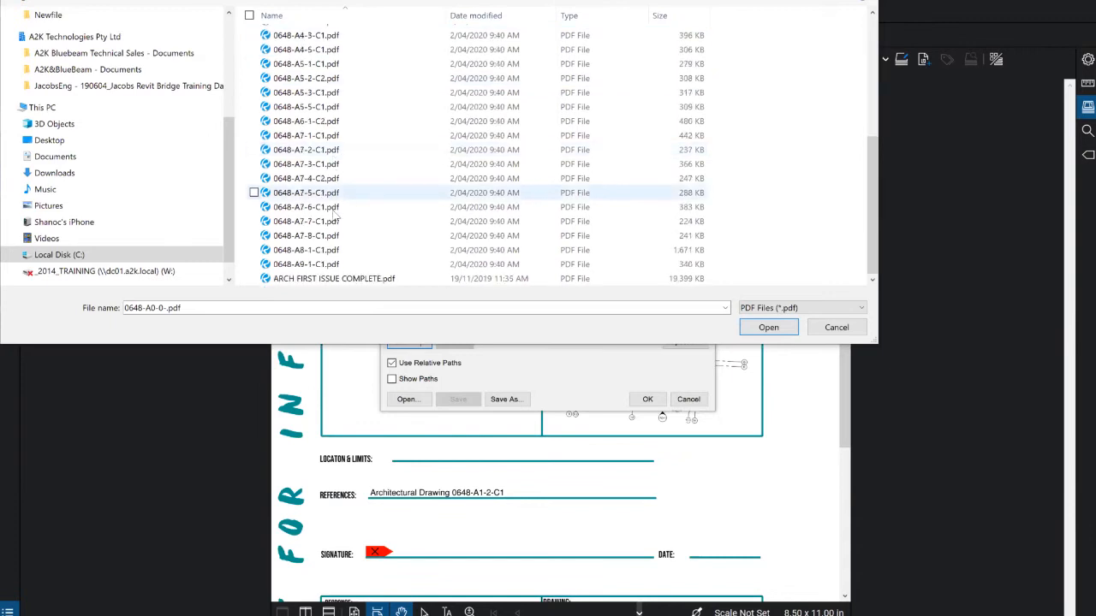
pyautogui.keyDown('shift'); pyautogui.click(323, 265); pyautogui.keyUp('shift')
pyautogui.click(768, 328)
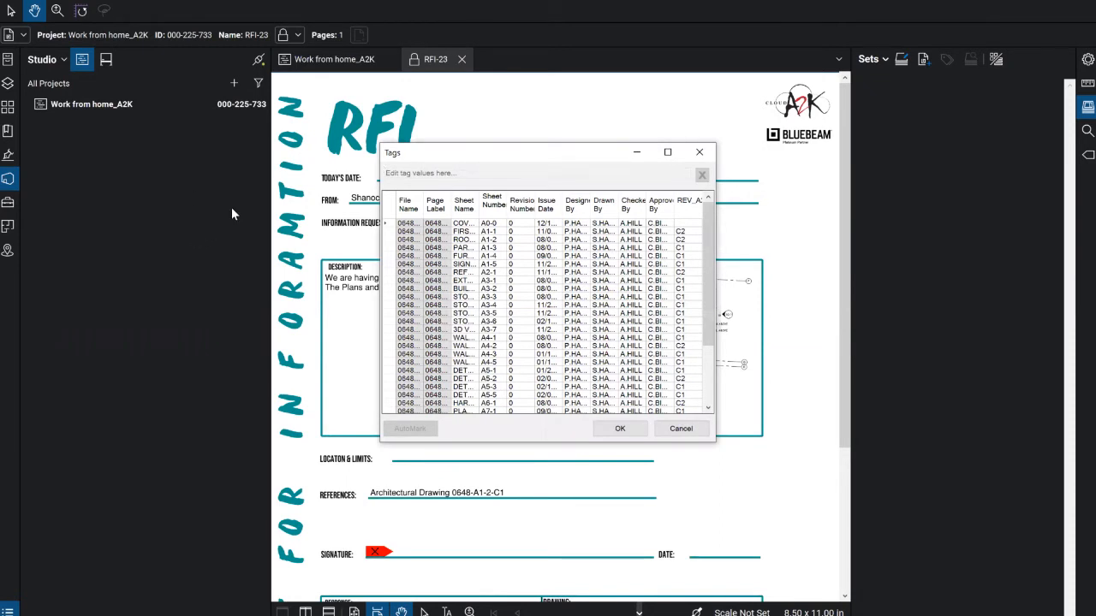
# Step: Accept the sheet tags for the loaded 0648 drawings
pyautogui.click(620, 429)
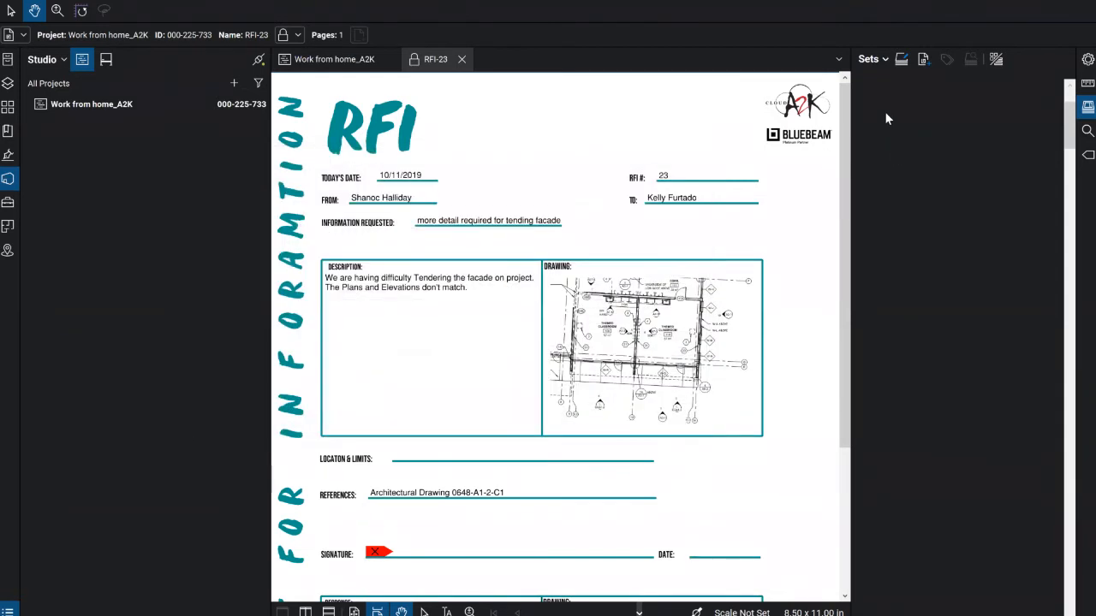
# Step: Open the 0648-A0-0 cover sheet, follow links via A1-2 to the A4-3 wall sections, then start saving the set
pyautogui.click(961, 219)
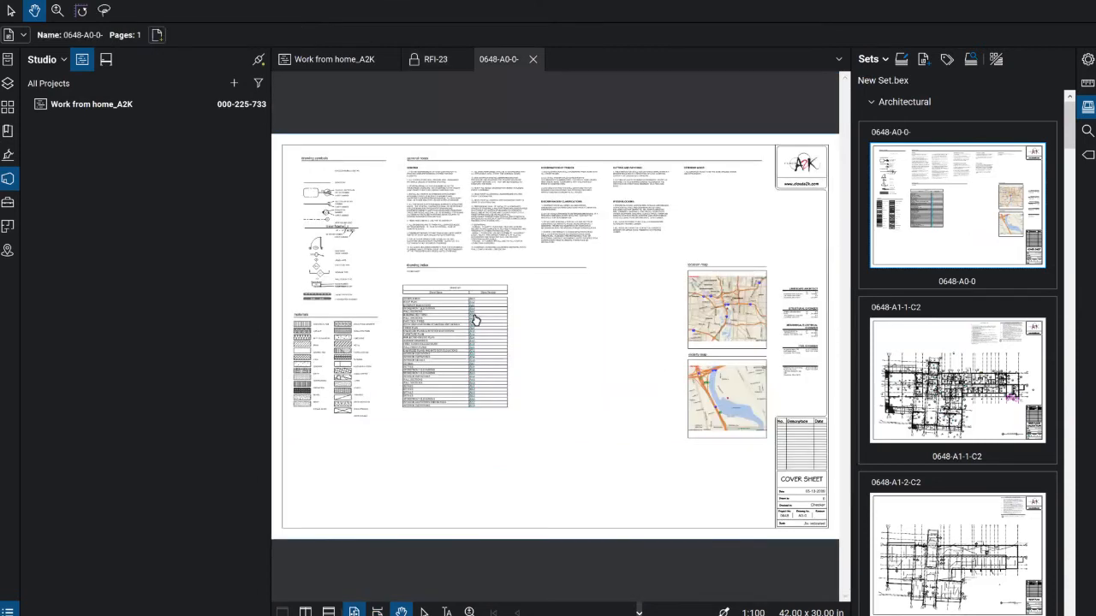
pyautogui.scroll(3, 466, 266)
pyautogui.scroll(3, 456, 252)
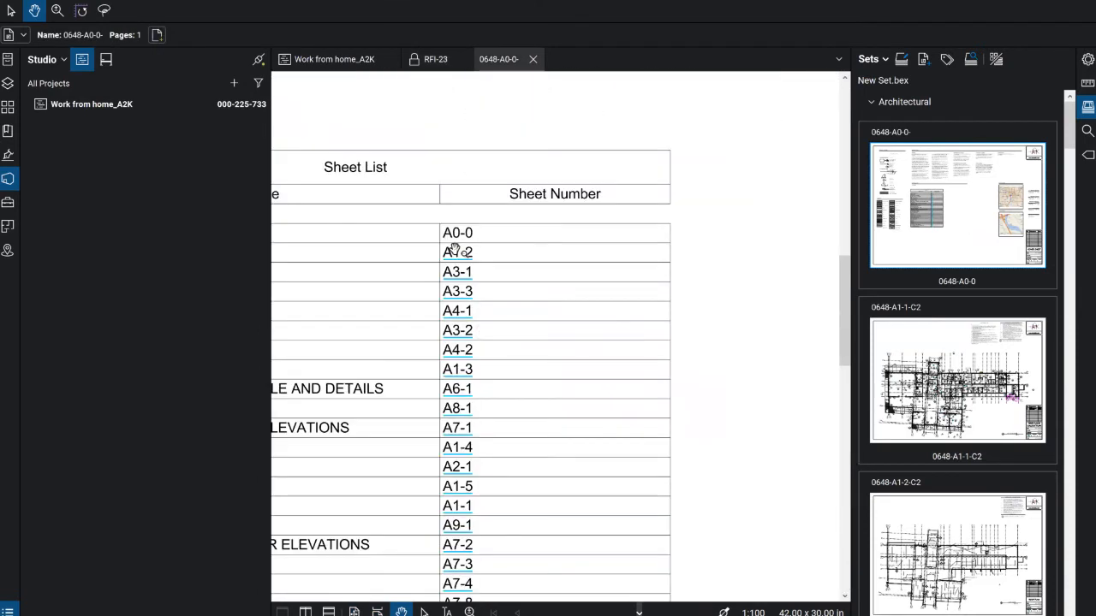
pyautogui.click(455, 252)
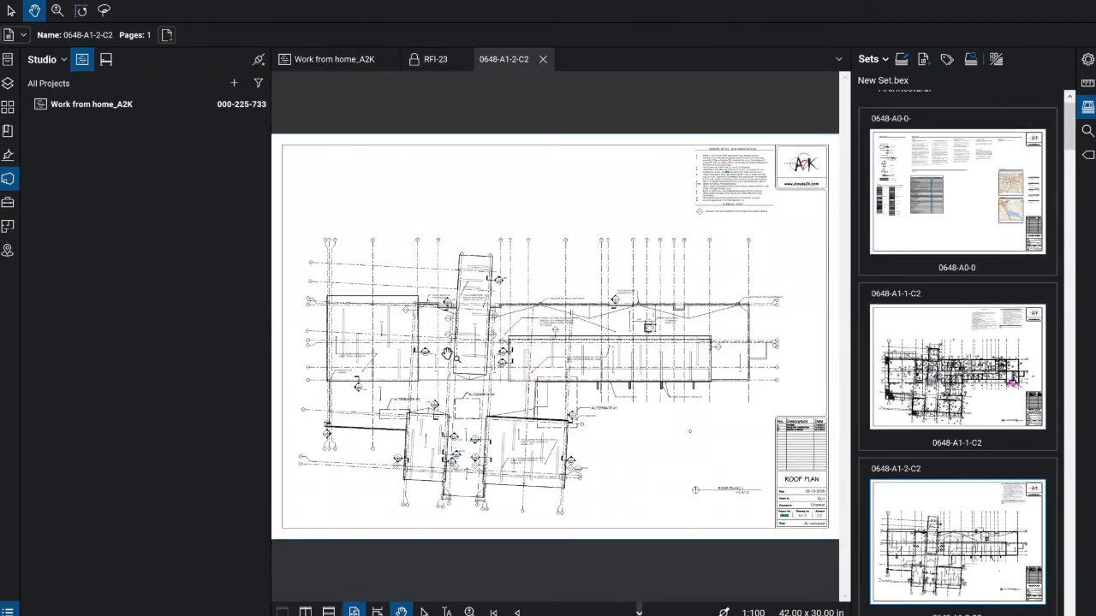
pyautogui.click(453, 360)
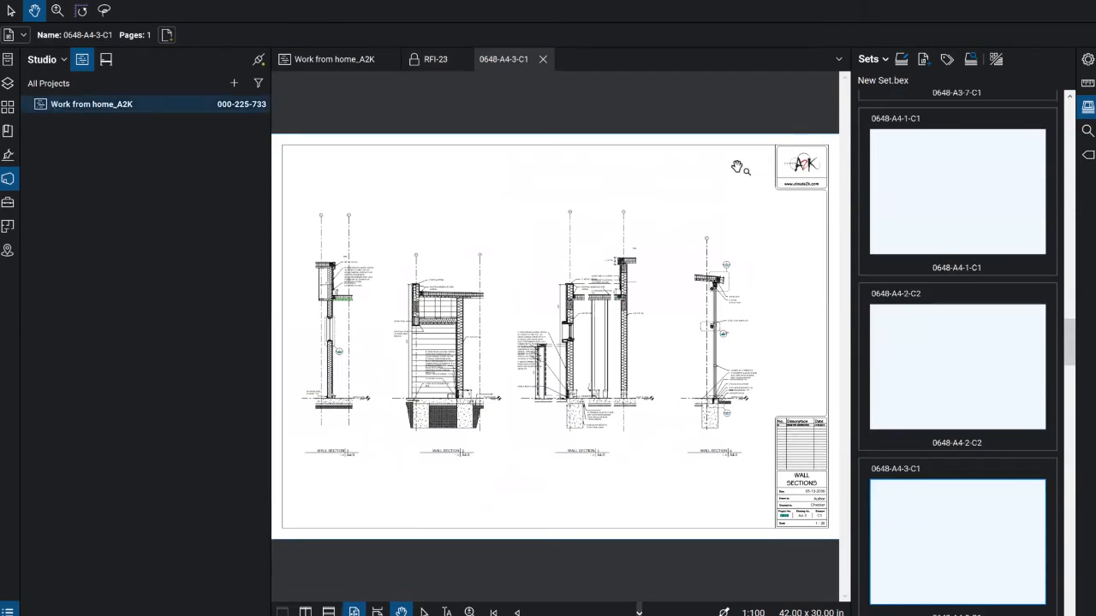
pyautogui.click(885, 60)
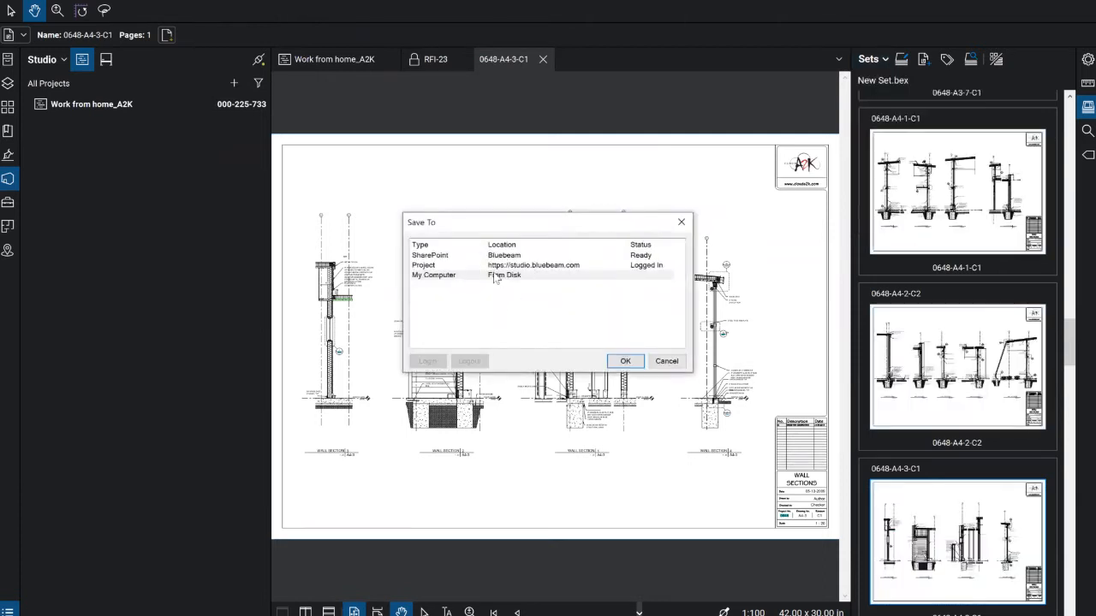
# Step: Pick the Studio project as save location, retype the set's name, then cancel the local-disk save
pyautogui.click(518, 267)
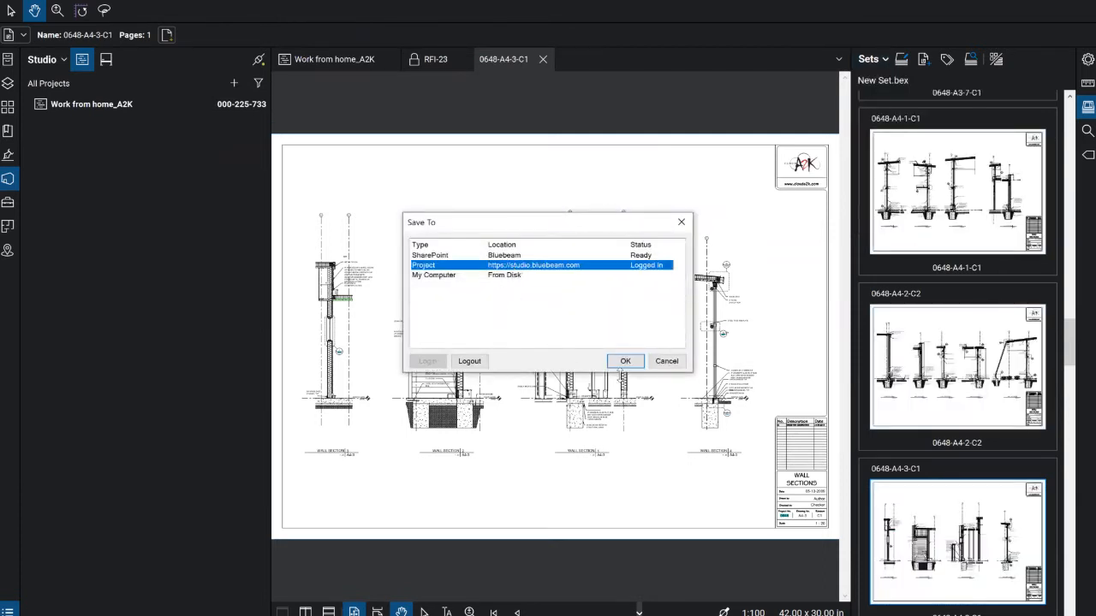
pyautogui.click(626, 361)
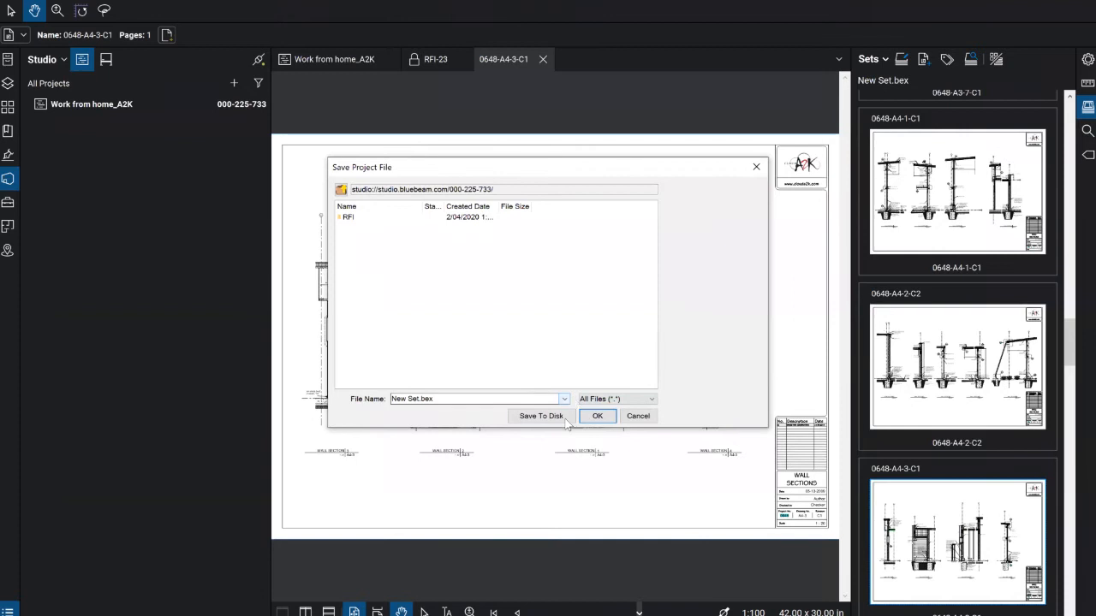
pyautogui.doubleClick(441, 398)
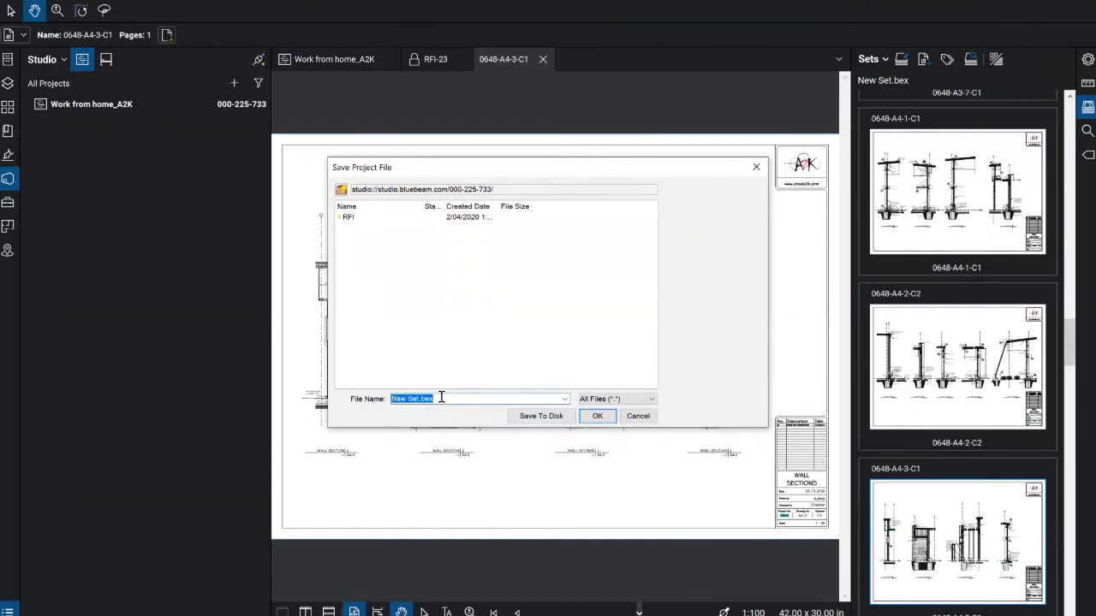
pyautogui.write('W')
pyautogui.press('BackSpace')
pyautogui.press('BackSpace')
pyautogui.write('WFH-SET')
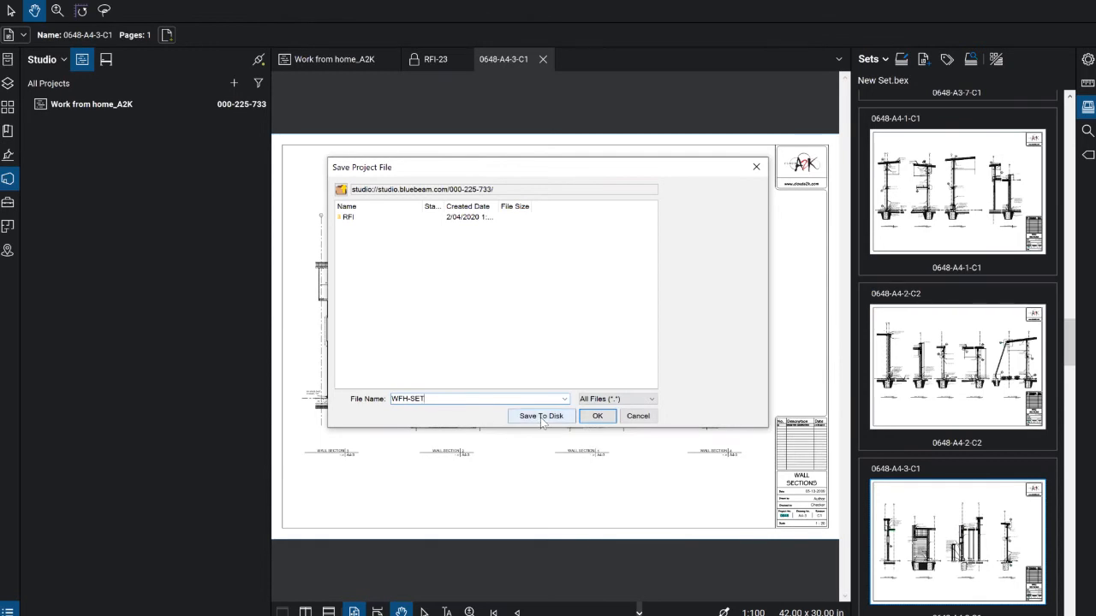
pyautogui.click(541, 417)
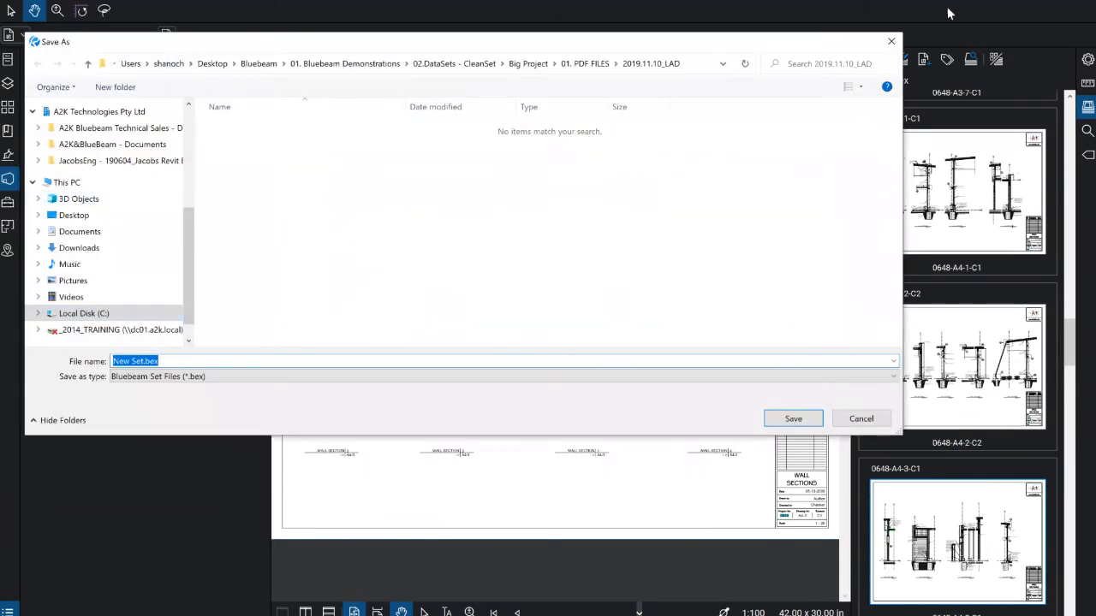
pyautogui.press('Return')
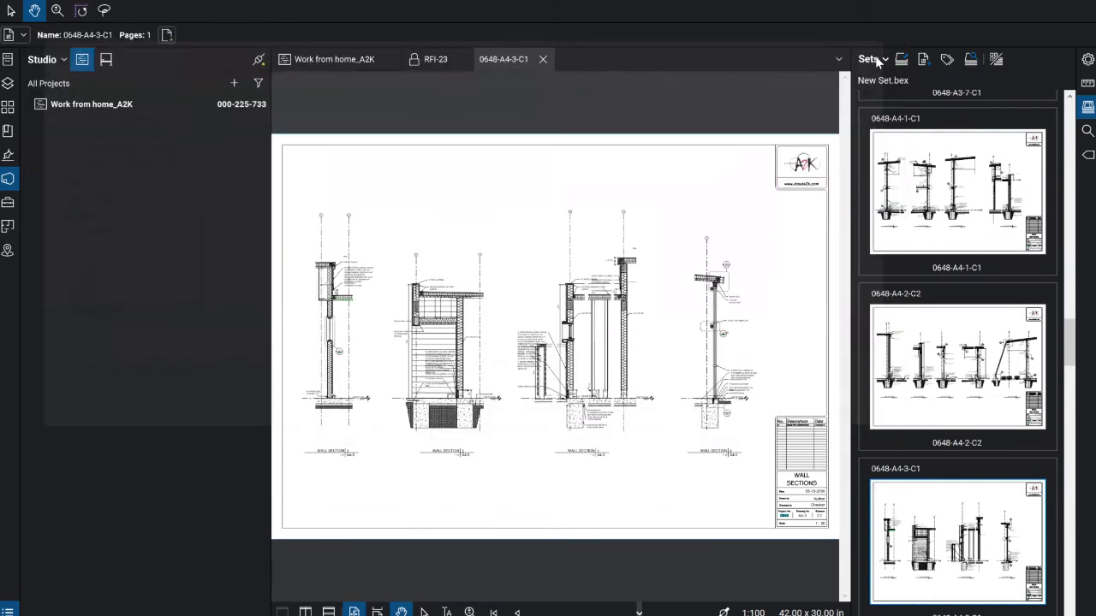
# Step: Save the set as New Set.bex to the Work from home_A2K Studio project root
pyautogui.click(882, 57)
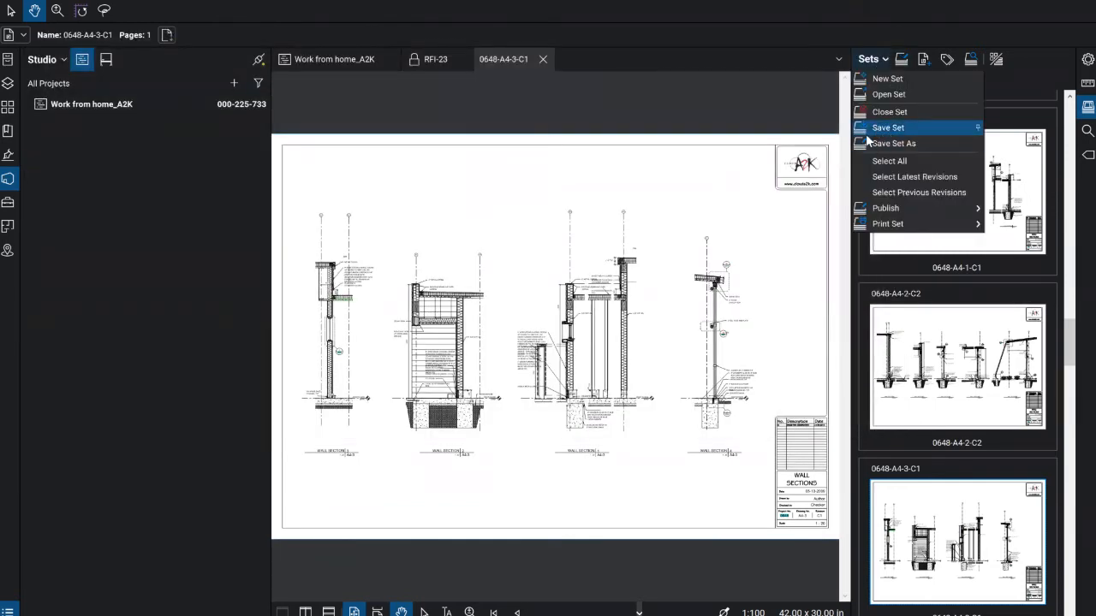
pyautogui.click(867, 132)
pyautogui.click(524, 265)
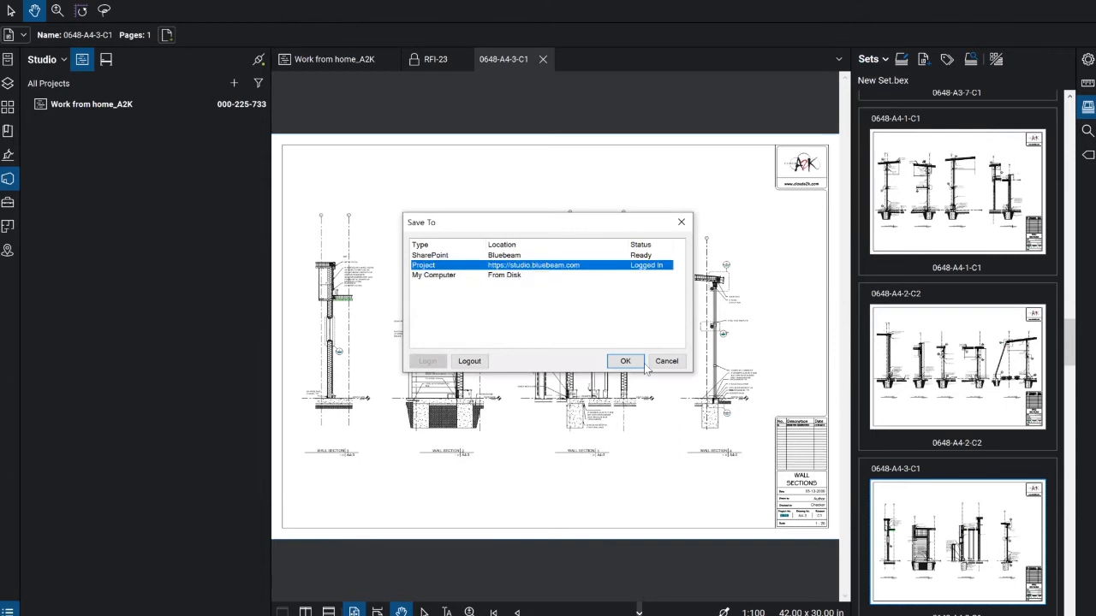
pyautogui.click(624, 360)
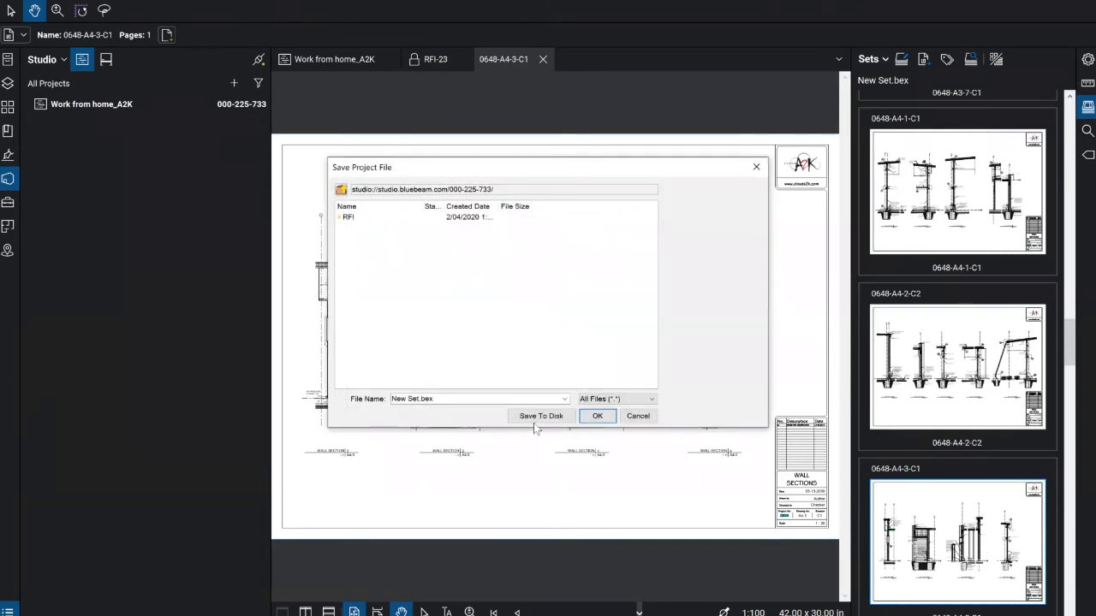
pyautogui.click(598, 416)
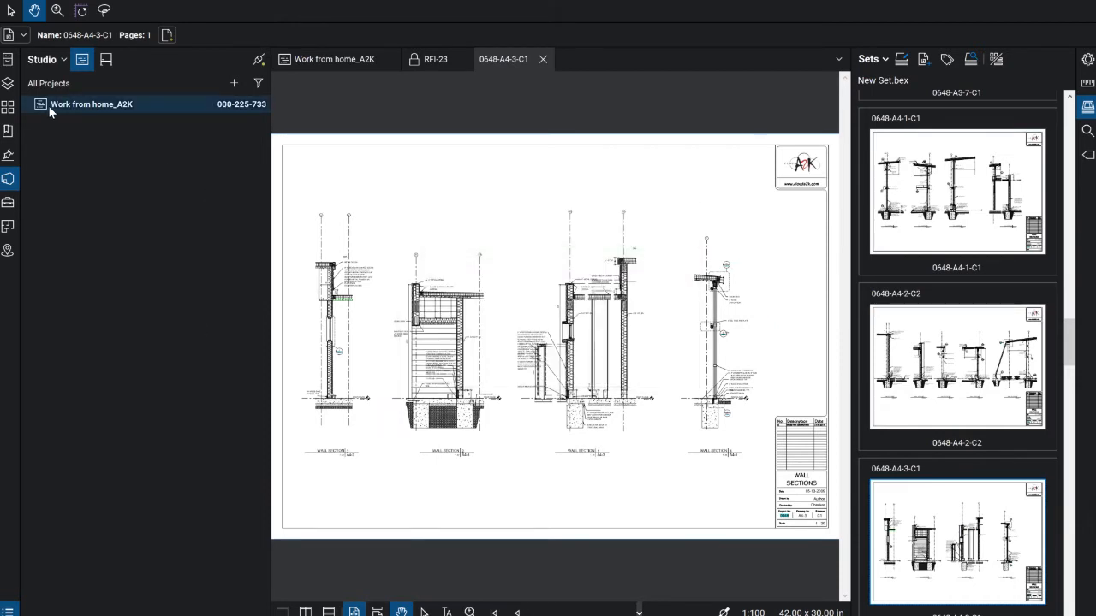
# Step: Confirm New Set.bex in the Work from home_A2K files and reopen the 0648-A0-0 cover sheet
pyautogui.click(320, 59)
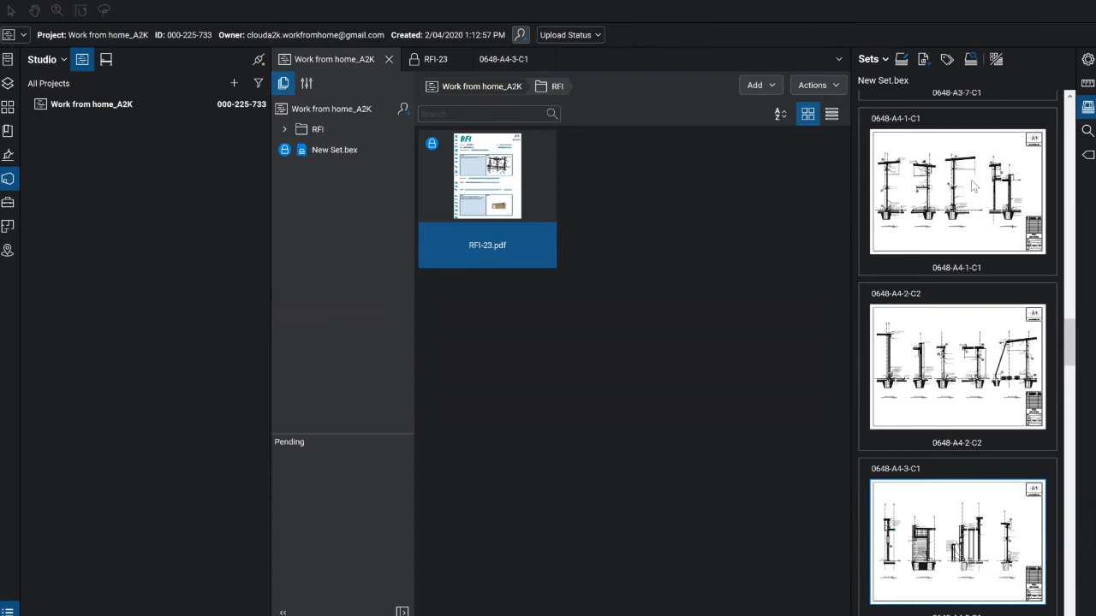
pyautogui.scroll(10, 970, 180)
pyautogui.scroll(4, 970, 180)
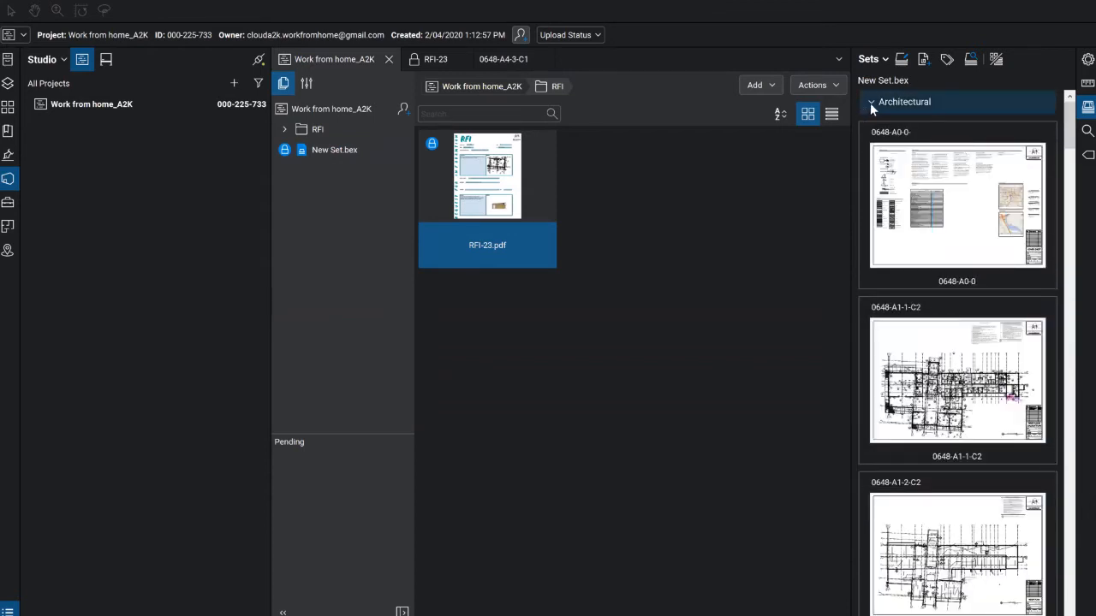
pyautogui.click(870, 103)
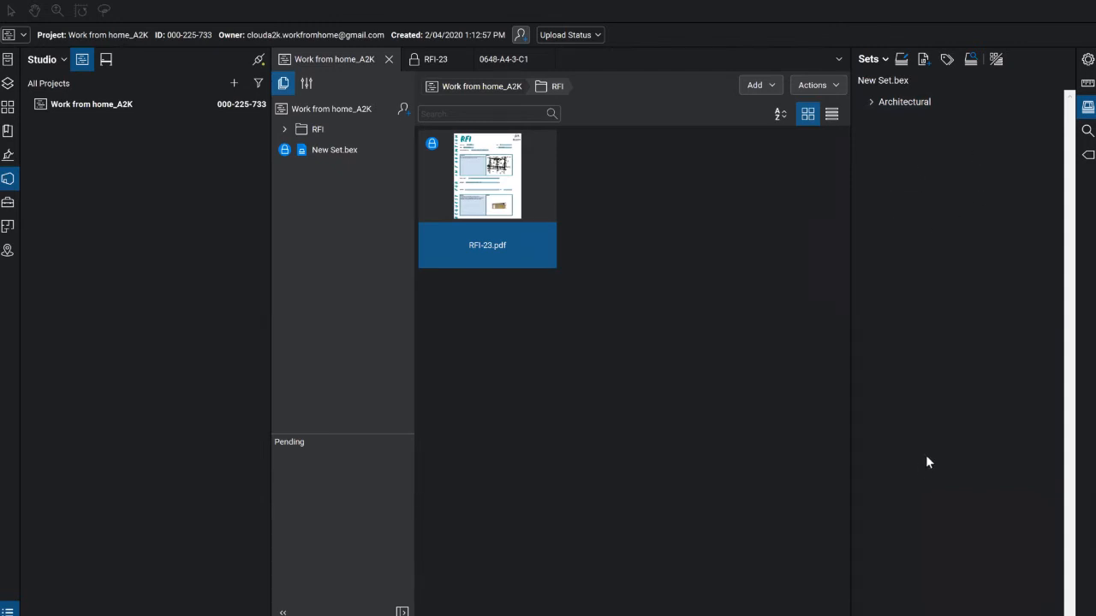
pyautogui.click(861, 100)
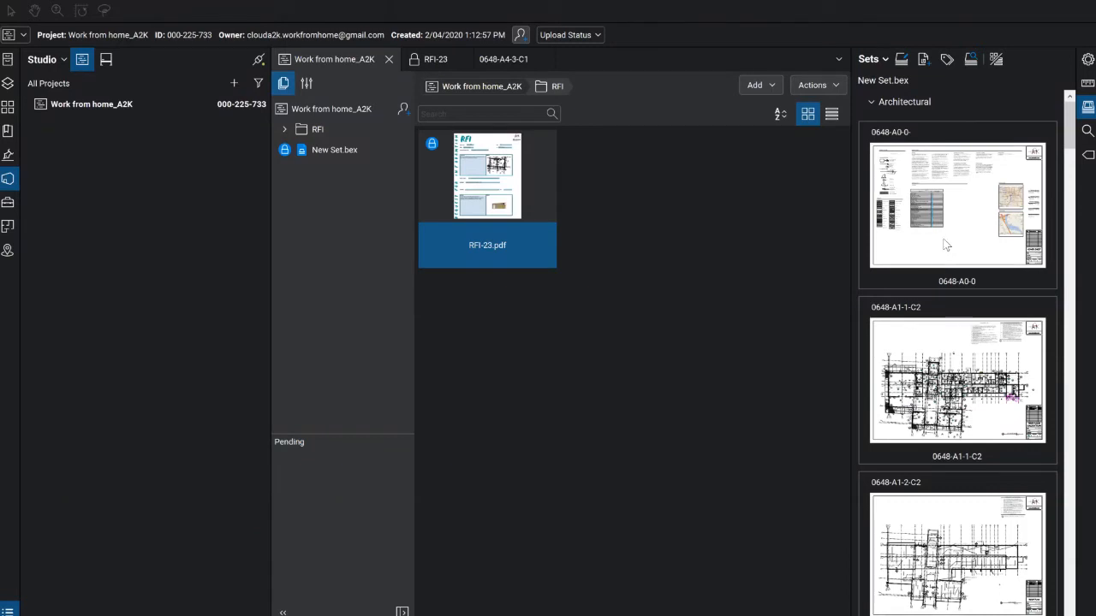
pyautogui.click(978, 196)
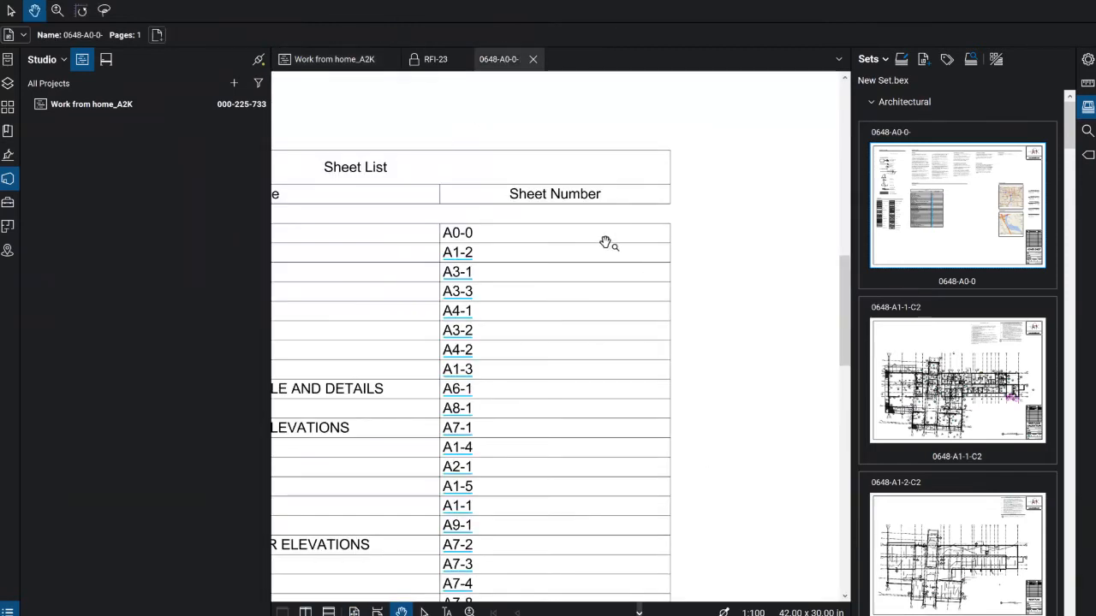
# Step: Jump to sheet 0648-A3-1-C1 via the A3-1 link in the cover sheet's Sheet List
pyautogui.scroll(-2, 605, 244)
pyautogui.scroll(-2, 443, 277)
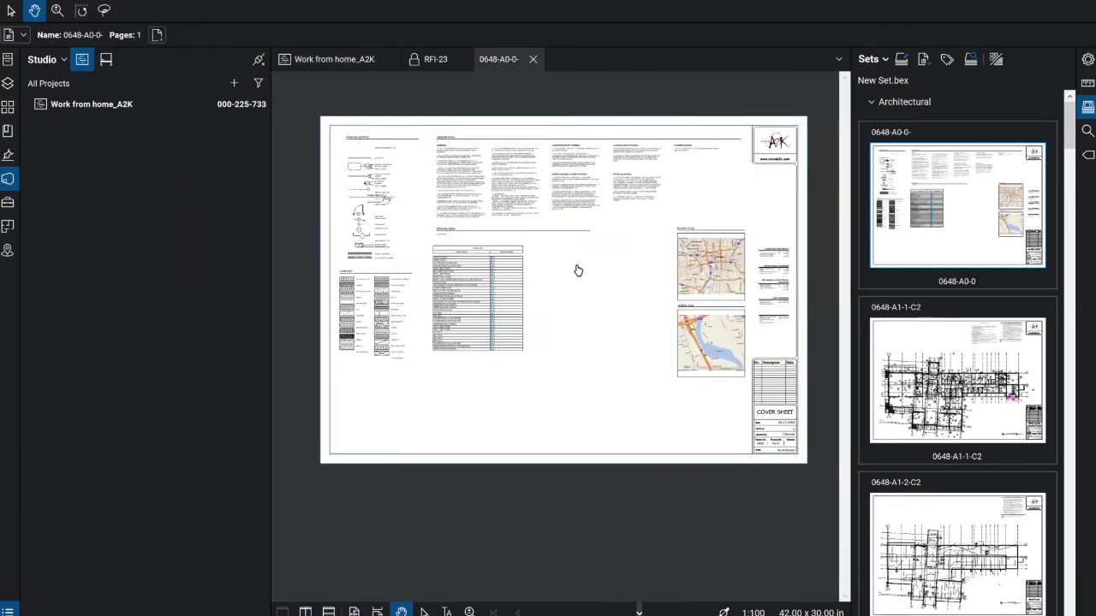
pyautogui.scroll(2, 580, 219)
pyautogui.scroll(2, 562, 222)
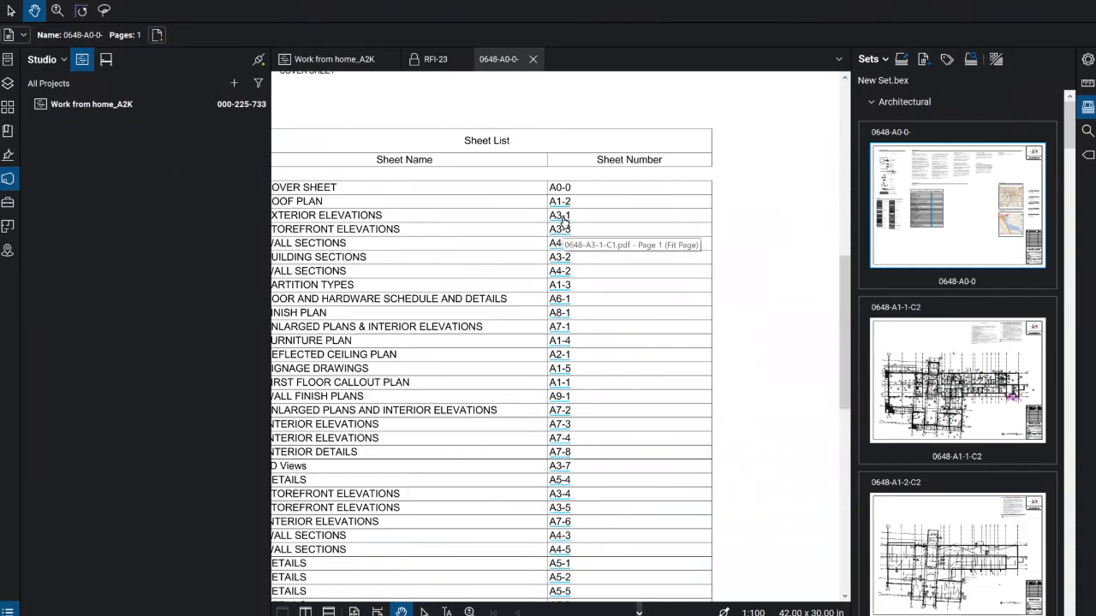
pyautogui.click(561, 216)
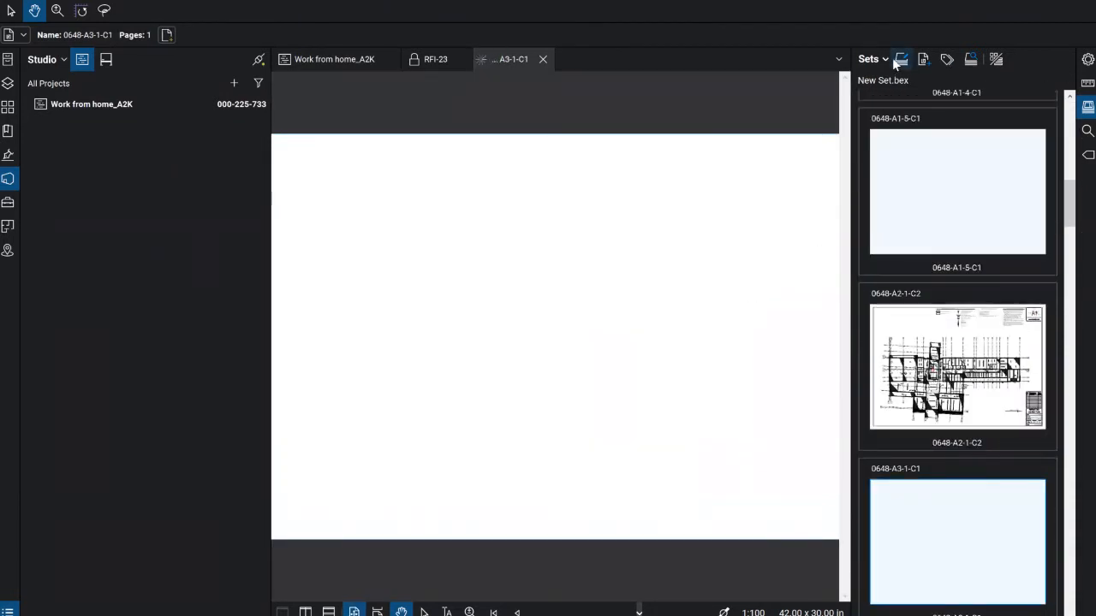
# Step: Close the set, saving changes to New Set.bex
pyautogui.click(888, 59)
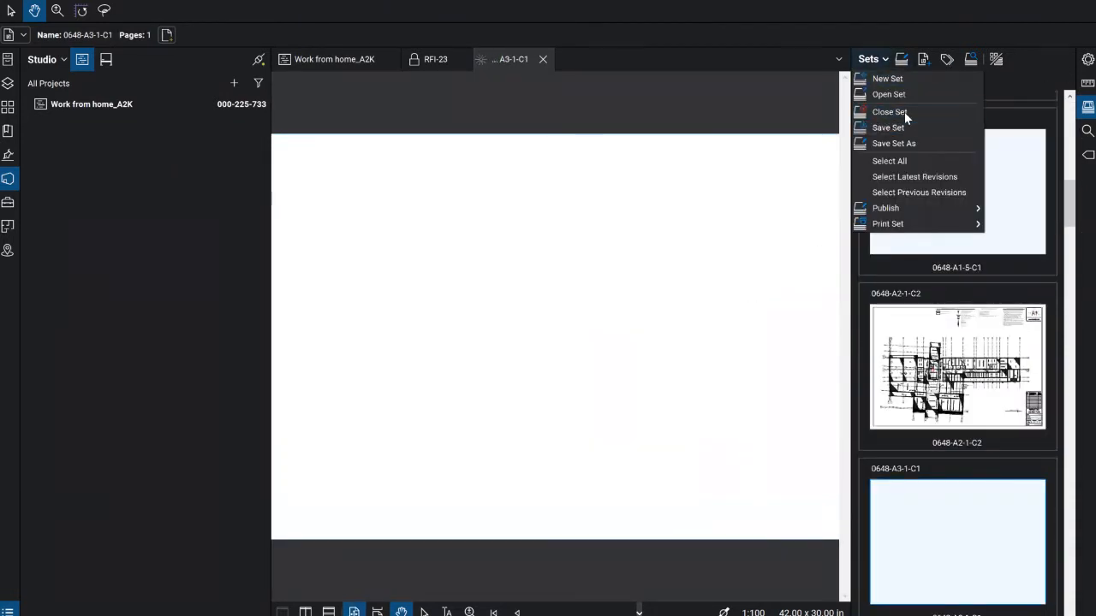
pyautogui.click(888, 111)
pyautogui.click(552, 317)
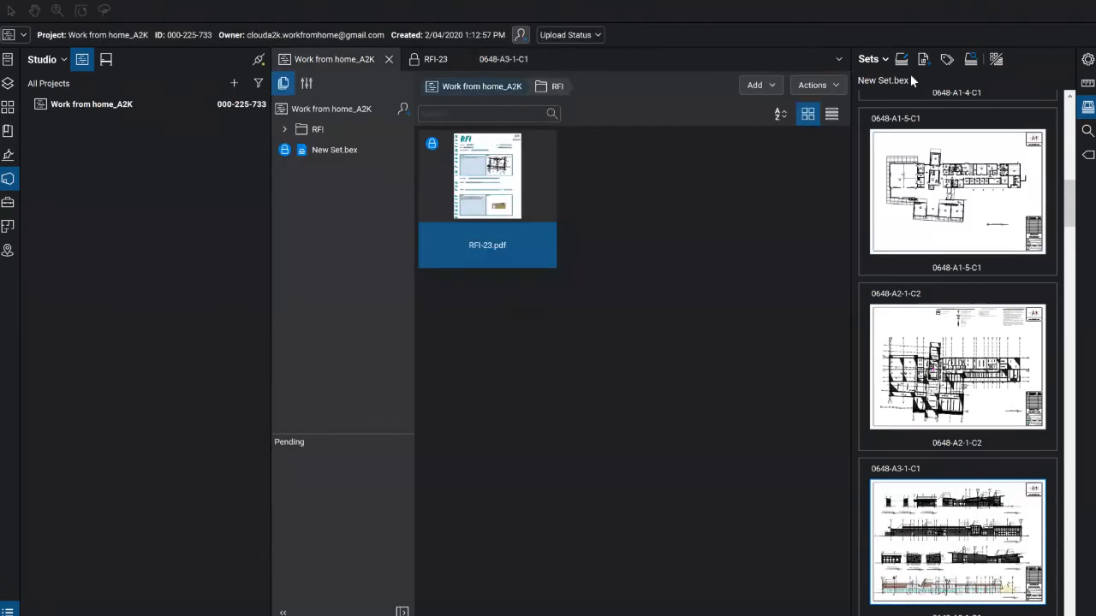
# Step: Reopen New Set.bex from the project files and collapse the All Projects list
pyautogui.scroll(10, 912, 97)
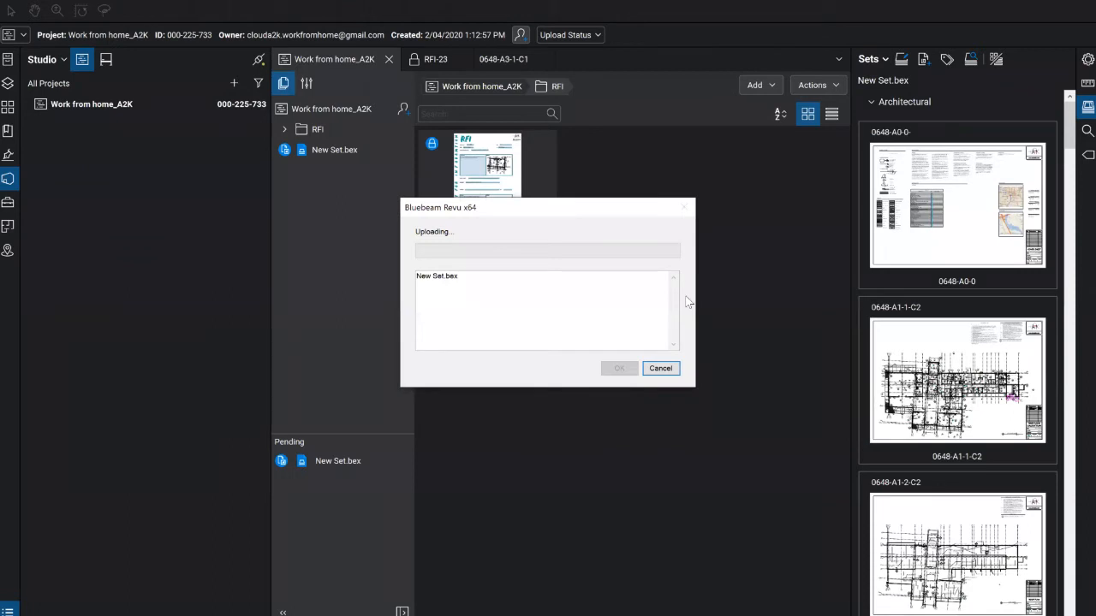
pyautogui.click(637, 368)
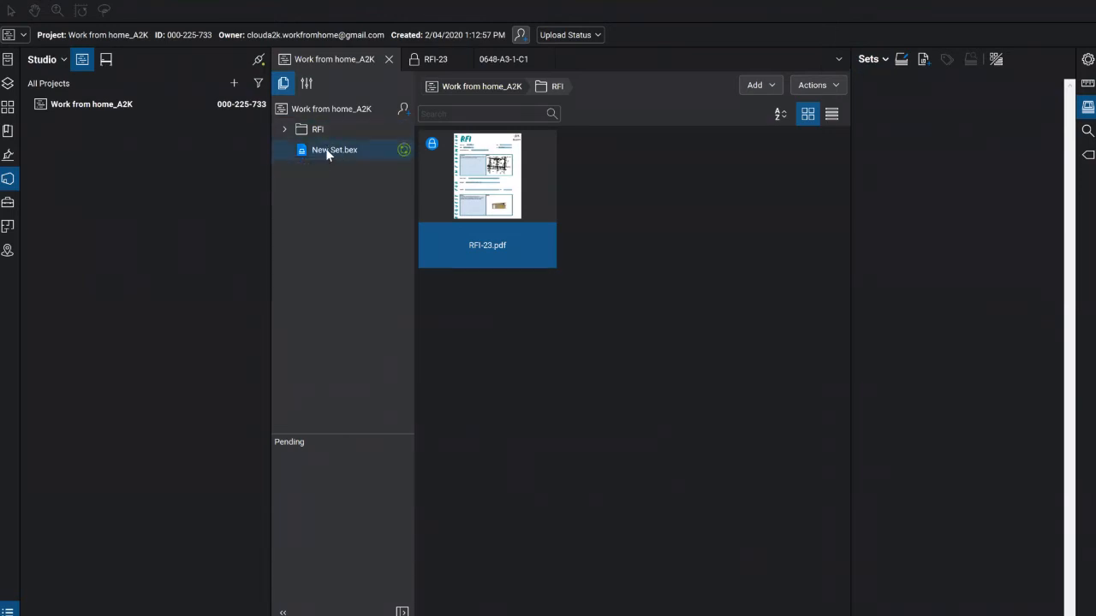
pyautogui.click(325, 150)
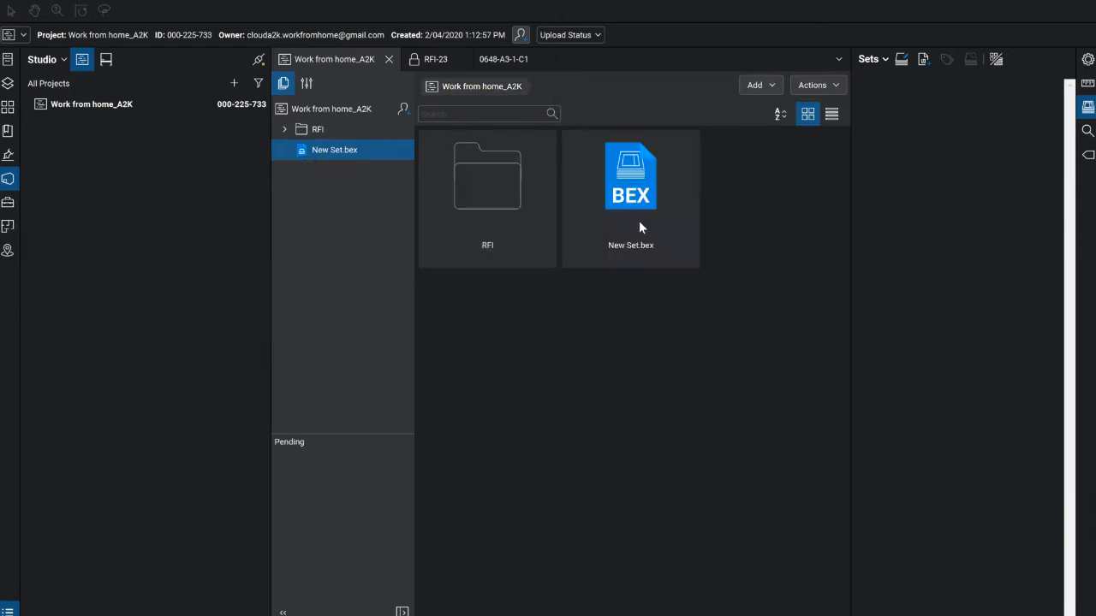
pyautogui.doubleClick(630, 183)
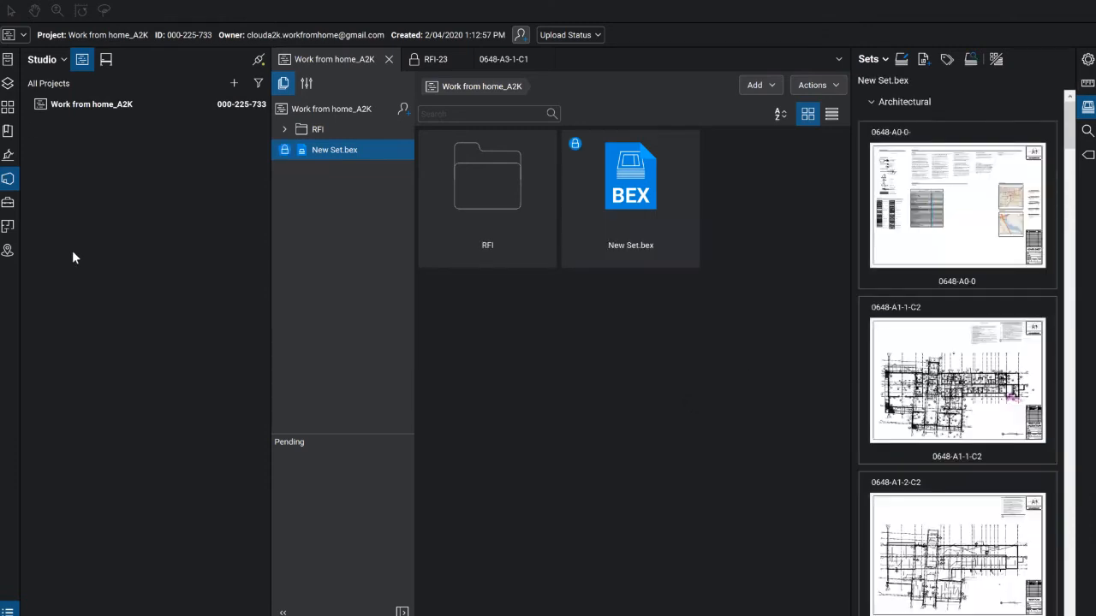
pyautogui.click(8, 179)
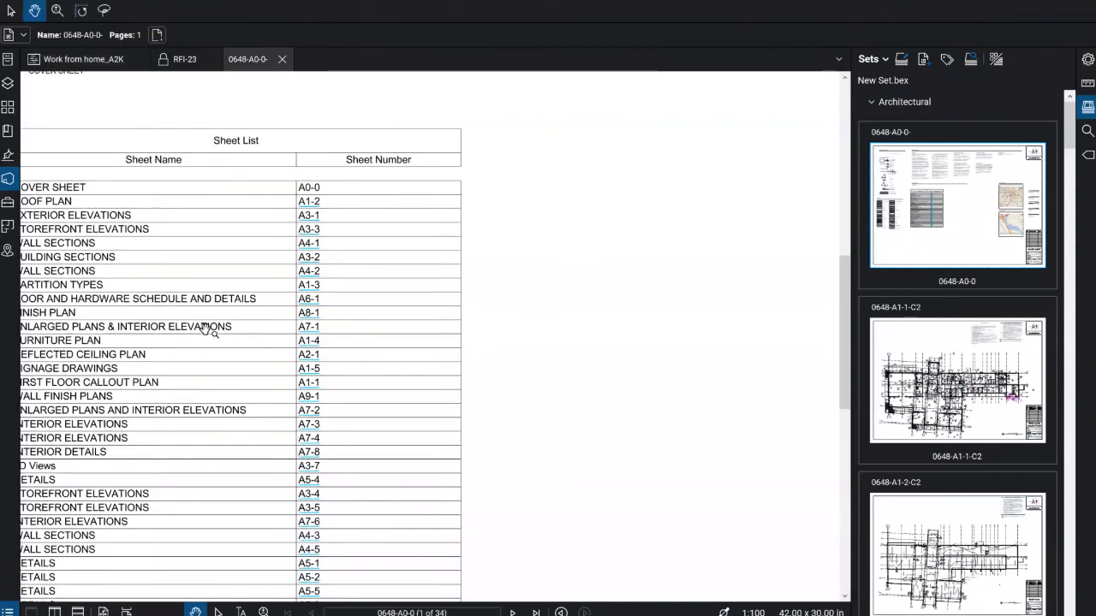
# Step: Follow the A6-1 Sheet List link, then open sheet 0648-A1-1-C2 from the Sets panel
pyautogui.scroll(-5, 207, 330)
pyautogui.scroll(5, 318, 325)
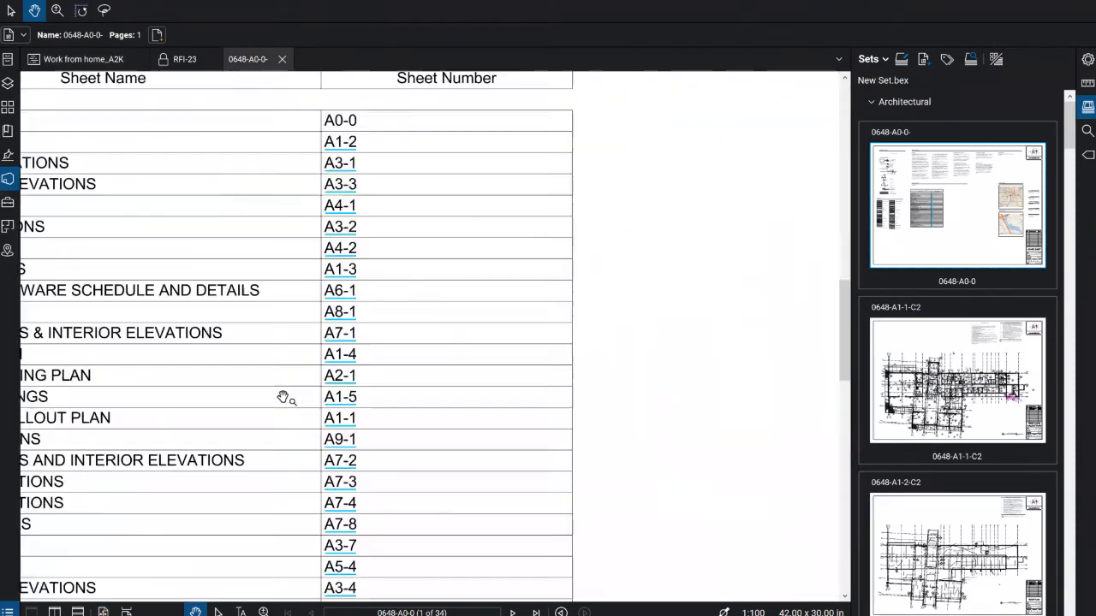
pyautogui.click(343, 289)
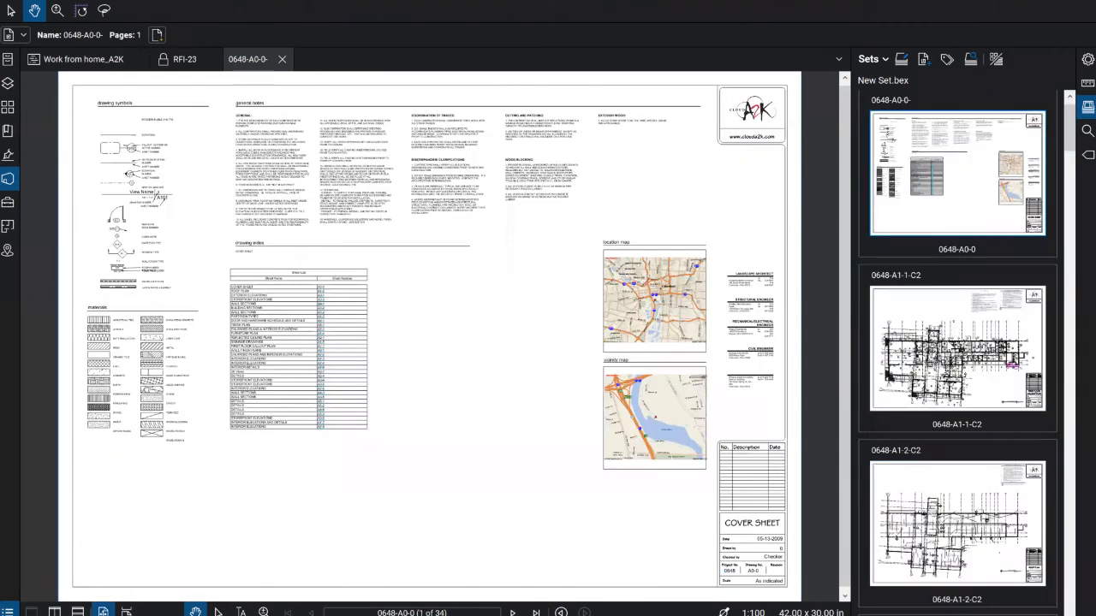
pyautogui.click(954, 315)
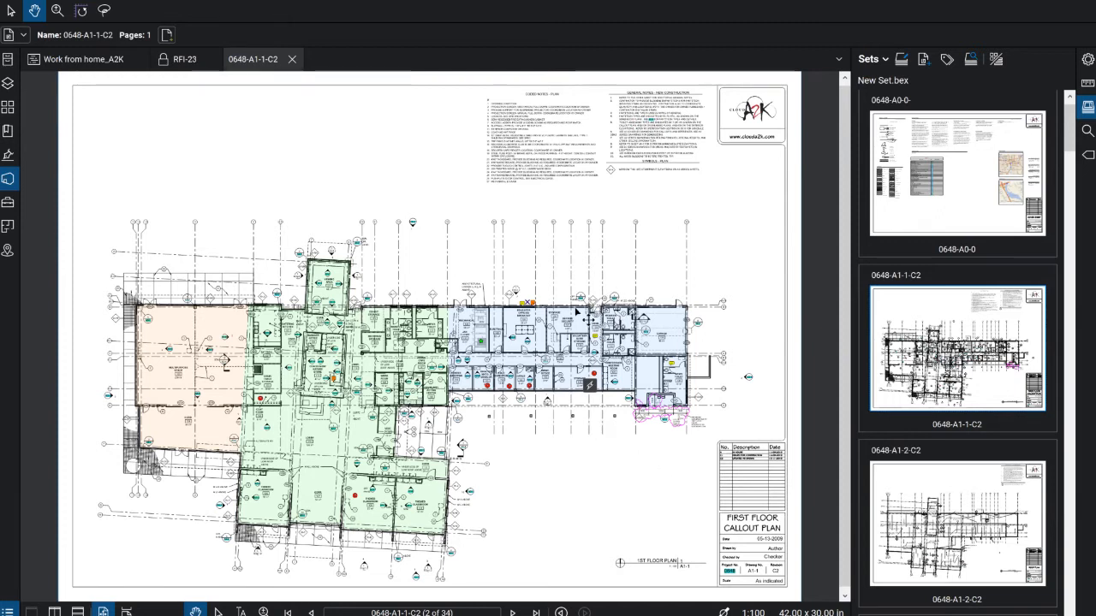
pyautogui.scroll(10, 579, 319)
# Step: Inspect RFI 05 on the floor plan and open the Tool Chest
pyautogui.scroll(-6, 341, 426)
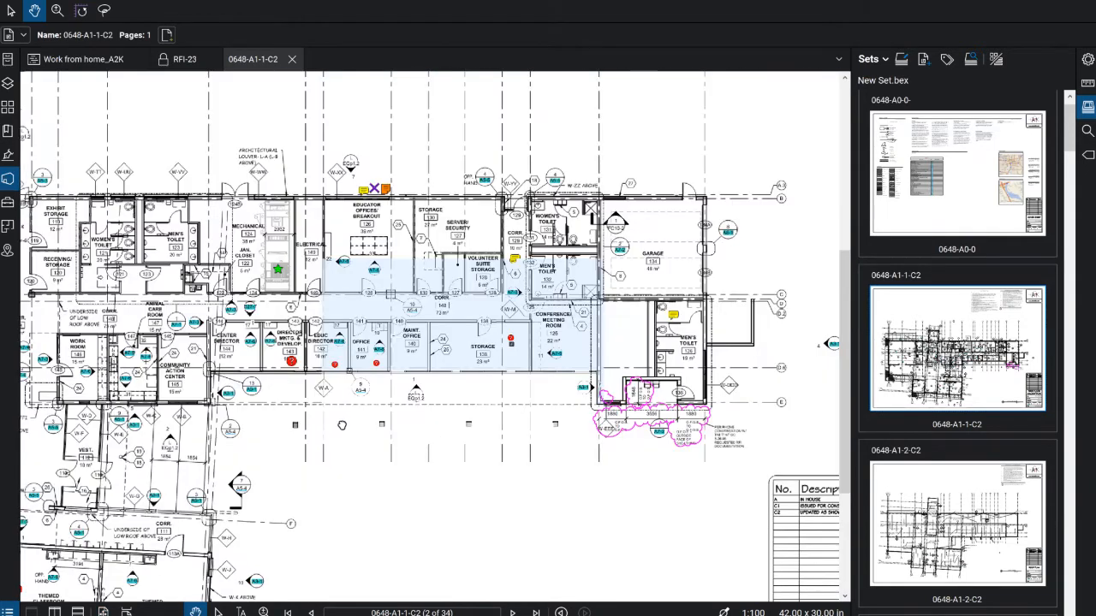
pyautogui.moveTo(365, 375); pyautogui.dragTo(407, 329)
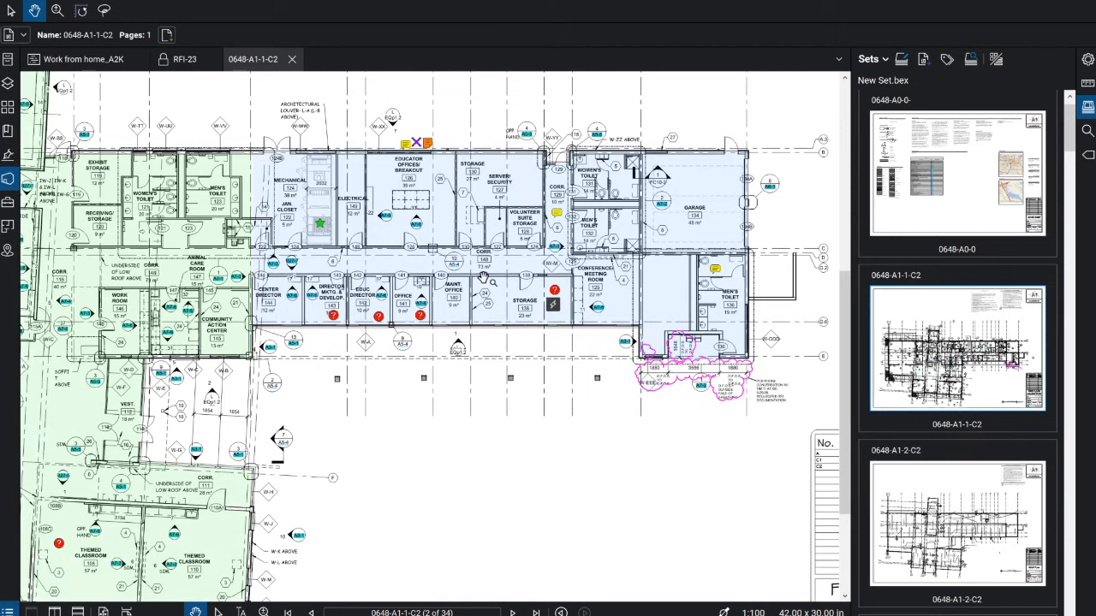
pyautogui.scroll(4, 435, 315)
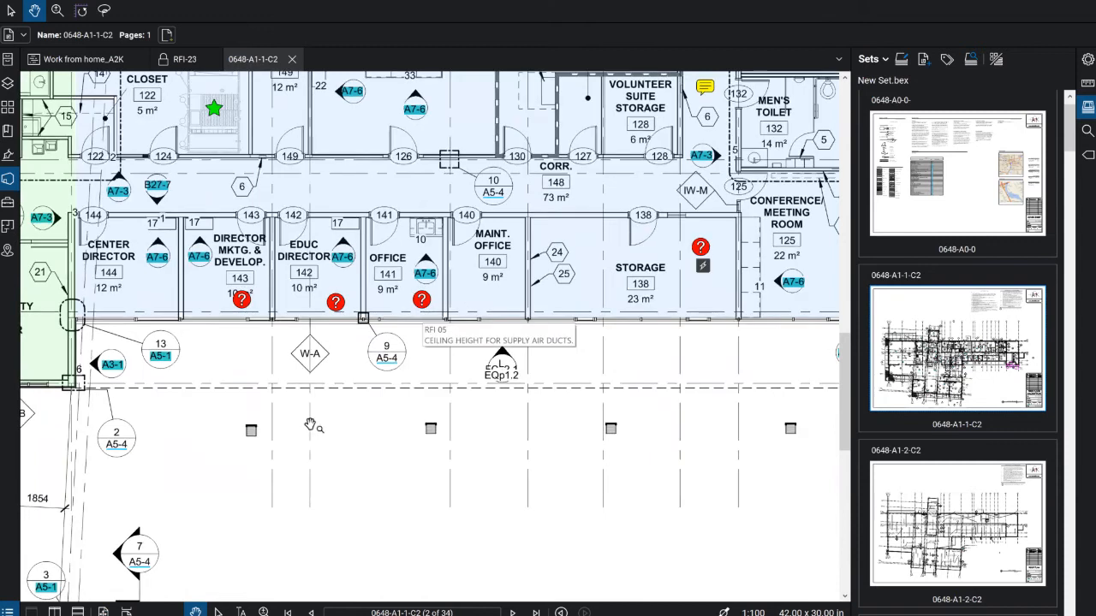
pyautogui.scroll(-4, 422, 301)
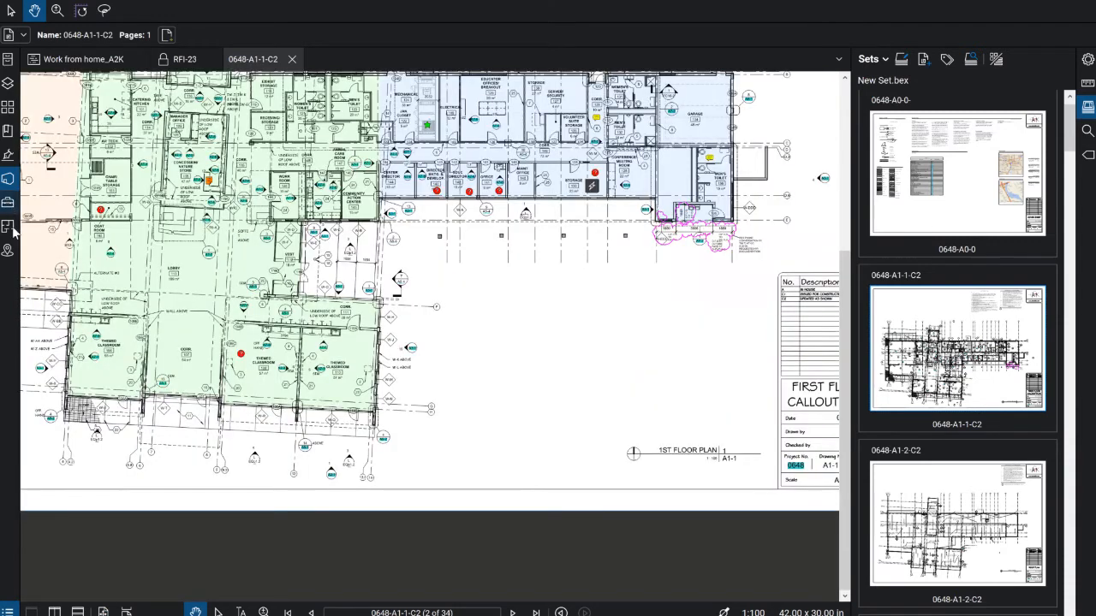
pyautogui.click(12, 205)
# Step: Place an RFI_A2K marker from Site Tracking on Themed Classroom 110's lower wall
pyautogui.scroll(-5, 107, 304)
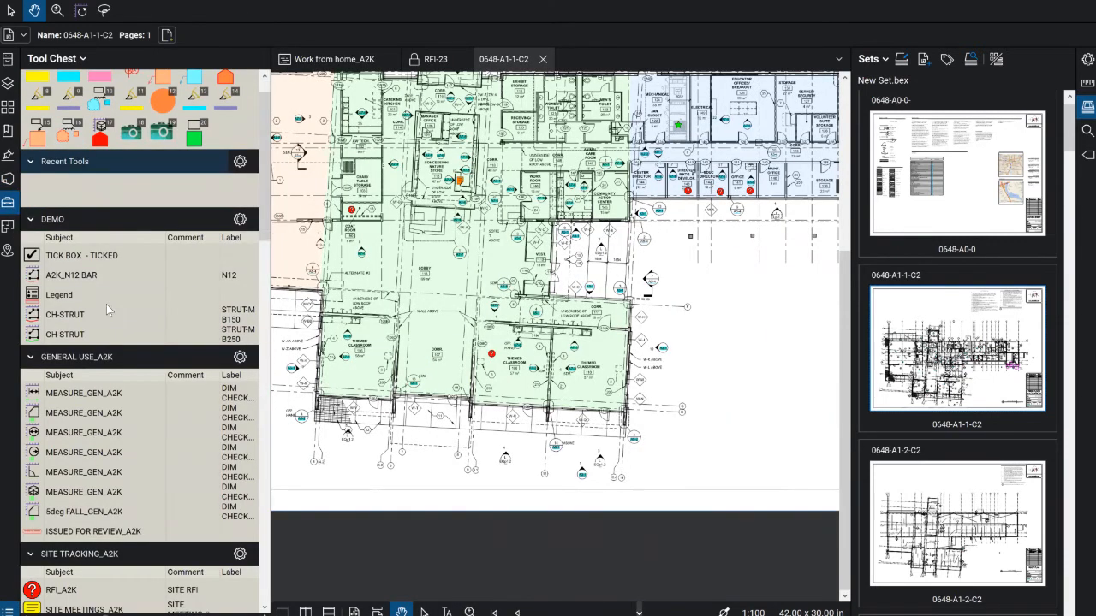
pyautogui.scroll(-5, 96, 301)
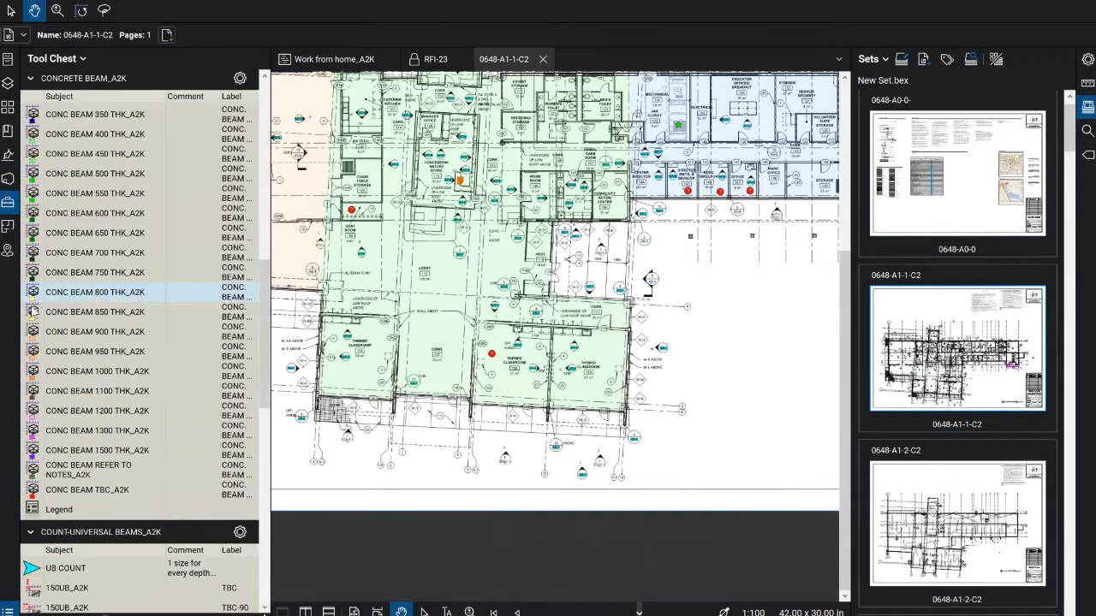
pyautogui.scroll(-1, 97, 301)
pyautogui.scroll(5, 97, 307)
pyautogui.click(96, 305)
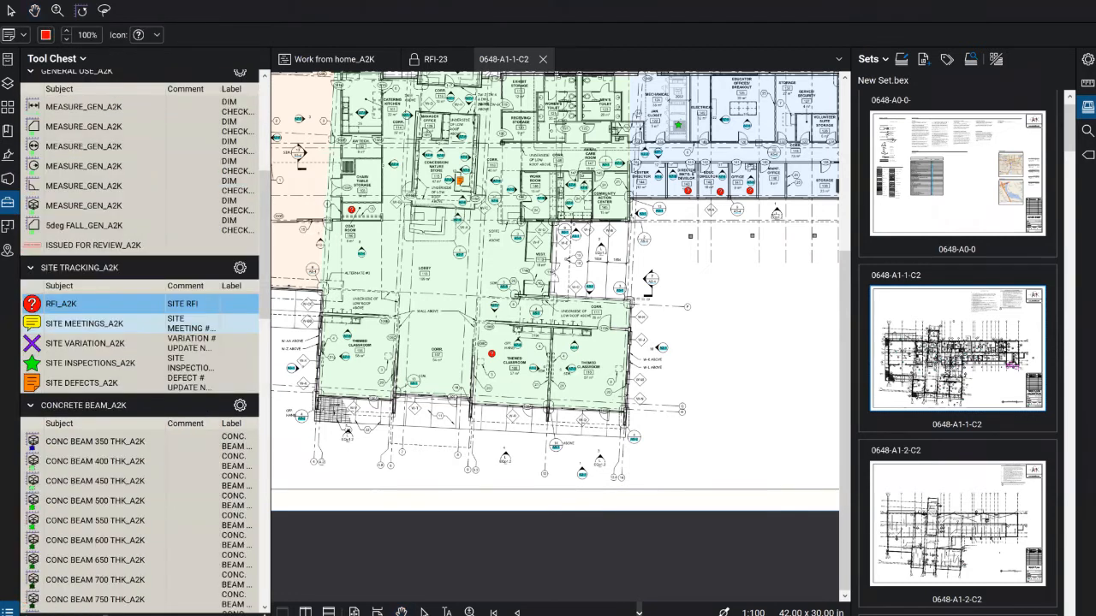
pyautogui.scroll(6, 640, 391)
pyautogui.click(633, 391)
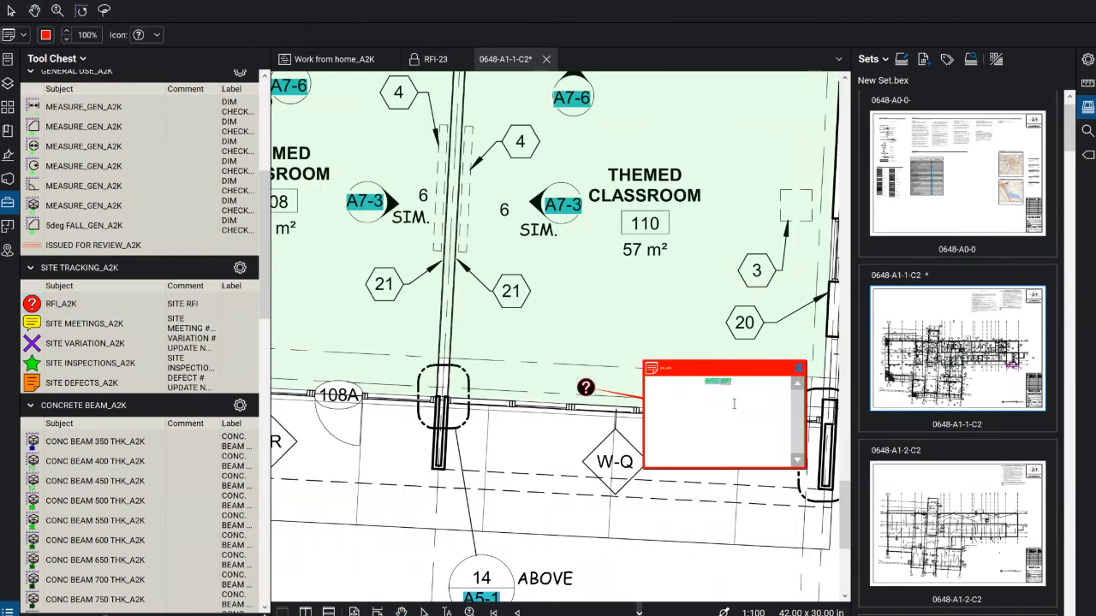
# Step: Complete the note as 'SITE RFI 23 FACADE ISSUES', close the pop-up and select the marker
pyautogui.click(746, 384)
pyautogui.write('23 FACADE ISSUES')
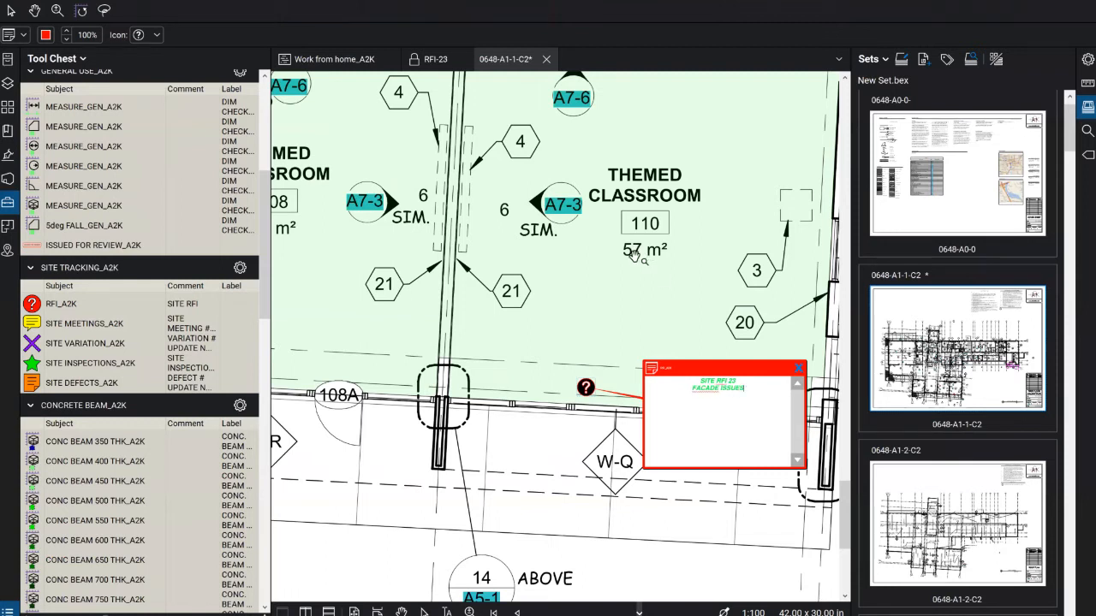
pyautogui.click(635, 287)
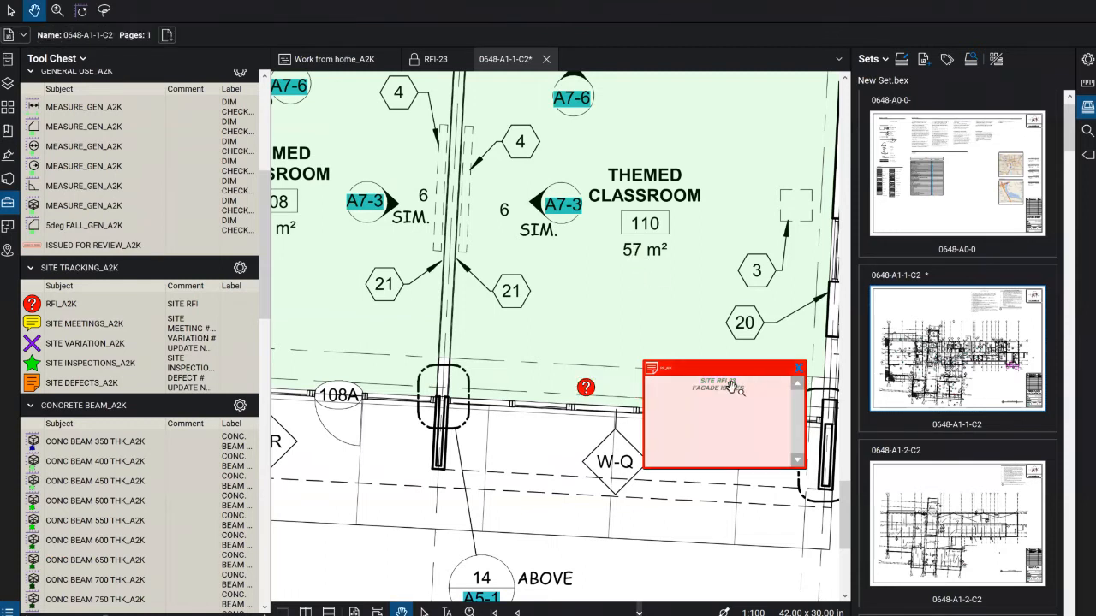
pyautogui.click(651, 404)
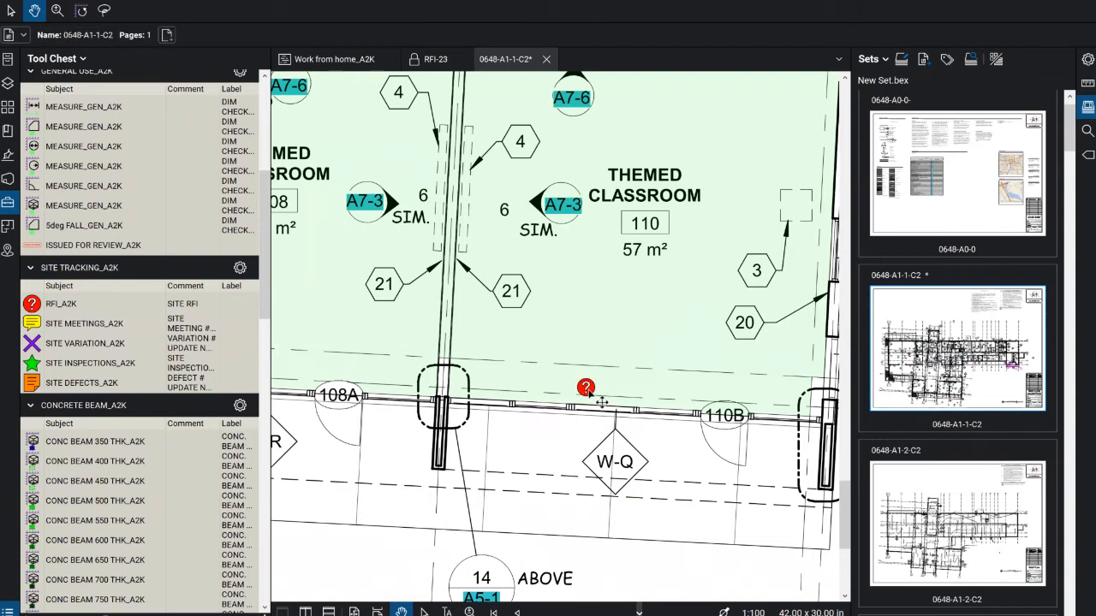
pyautogui.moveTo(602, 400)
pyautogui.click(587, 389)
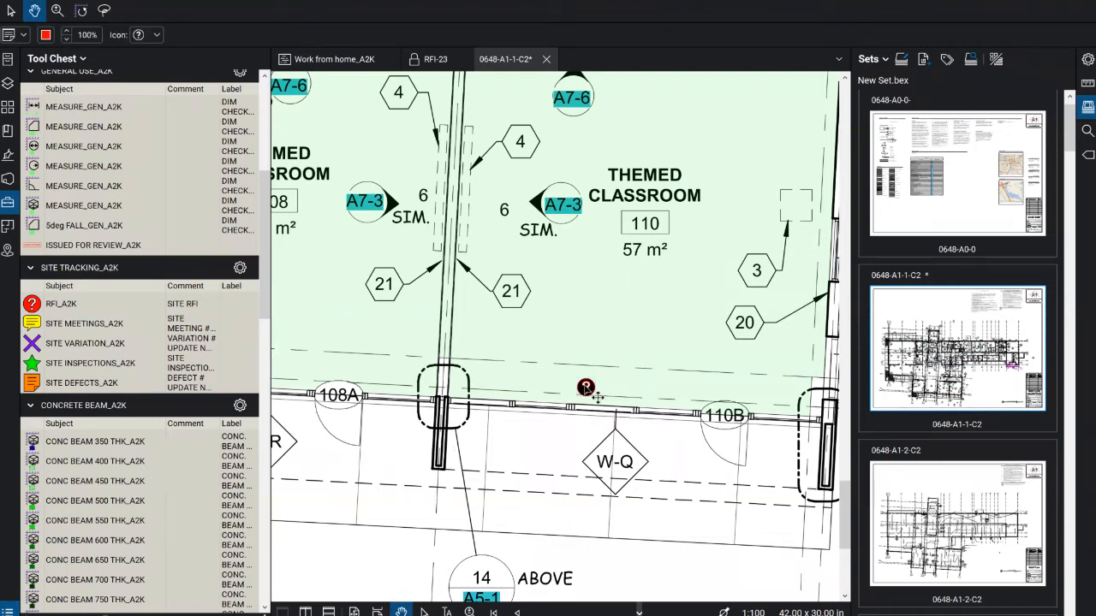
pyautogui.rightClick(586, 390)
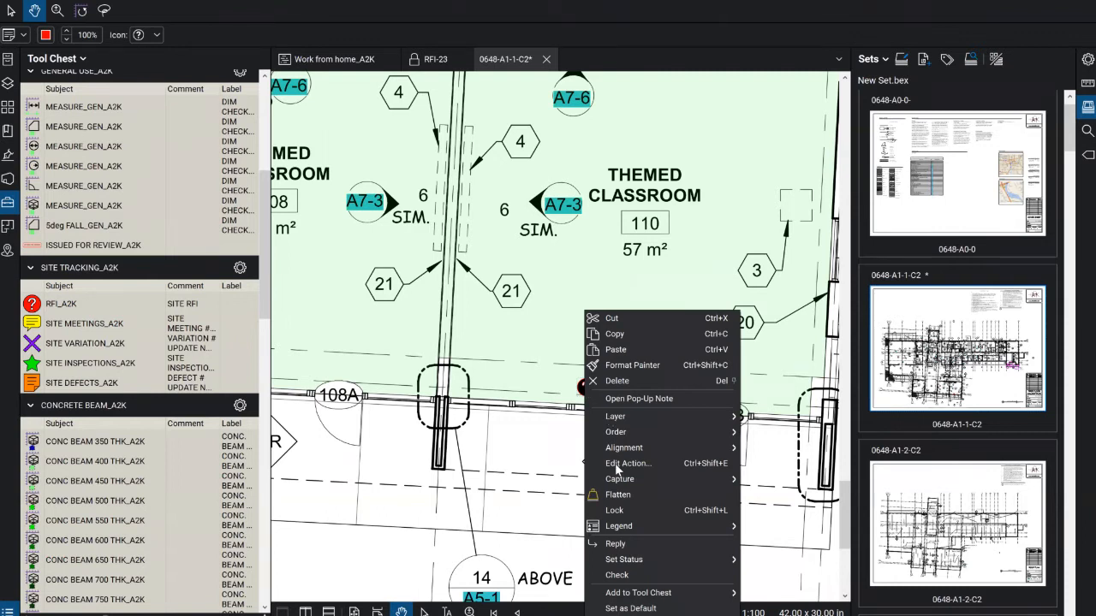
# Step: Set the RFI marker's action to open Project > RFI > RFI-23.pdf, then close the RFI-23 document
pyautogui.click(616, 463)
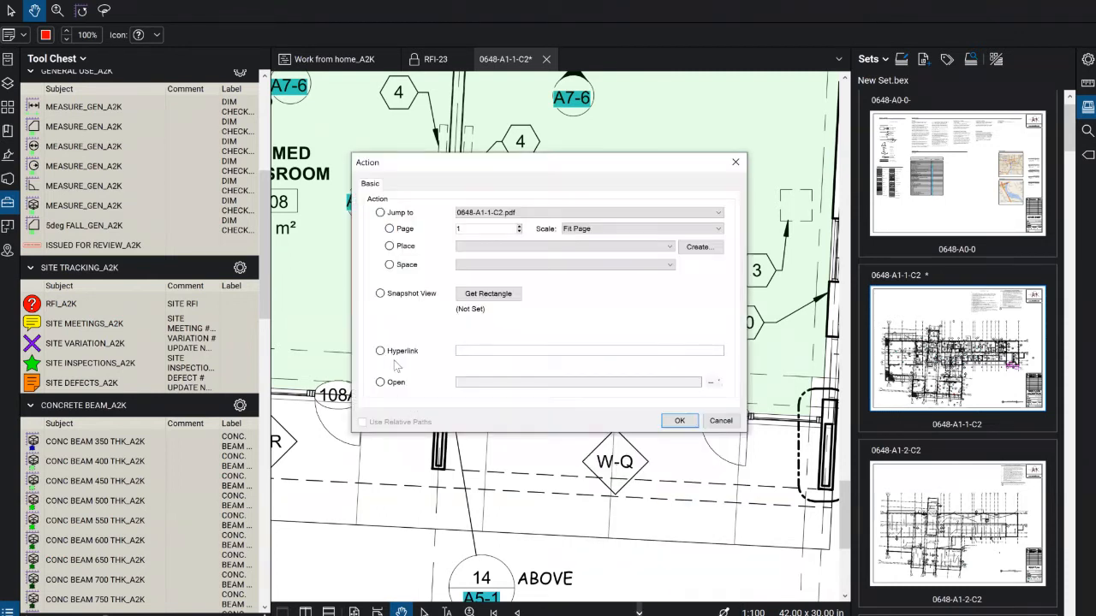
pyautogui.click(380, 383)
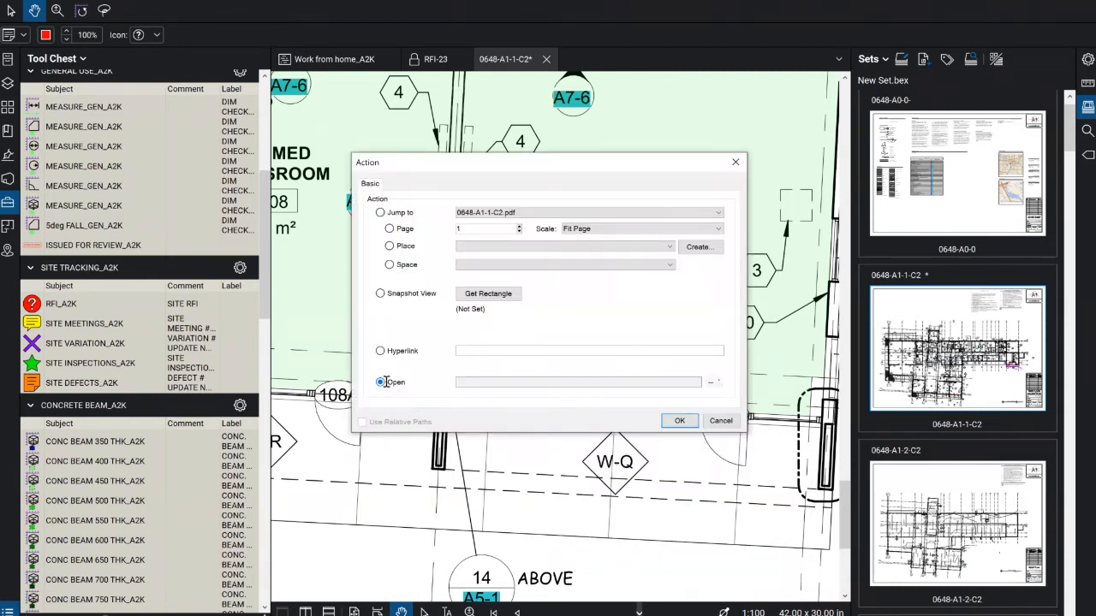
pyautogui.click(712, 380)
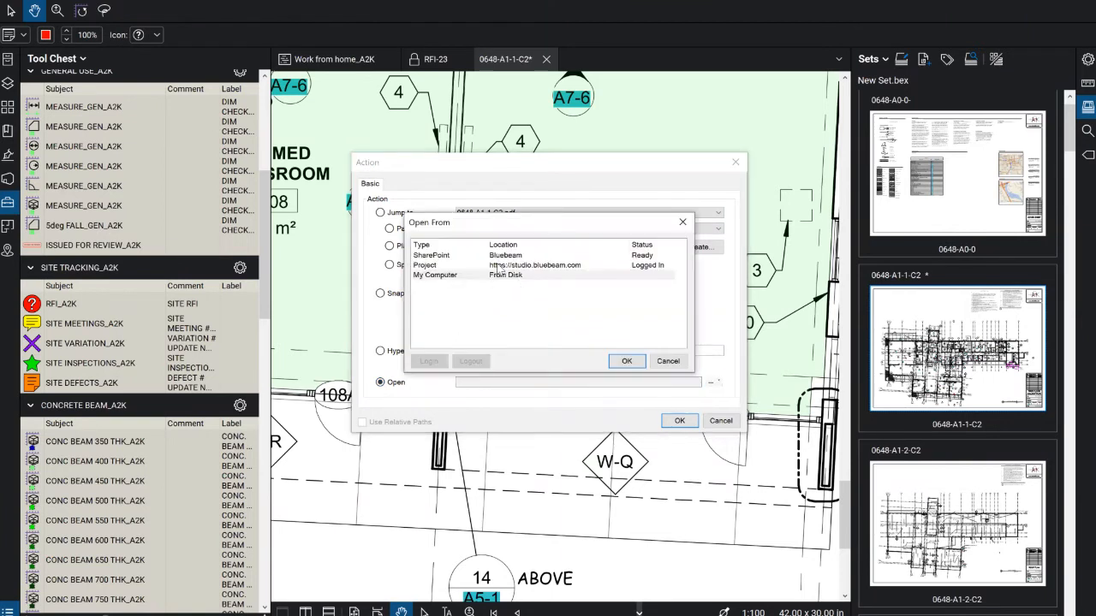
pyautogui.click(497, 267)
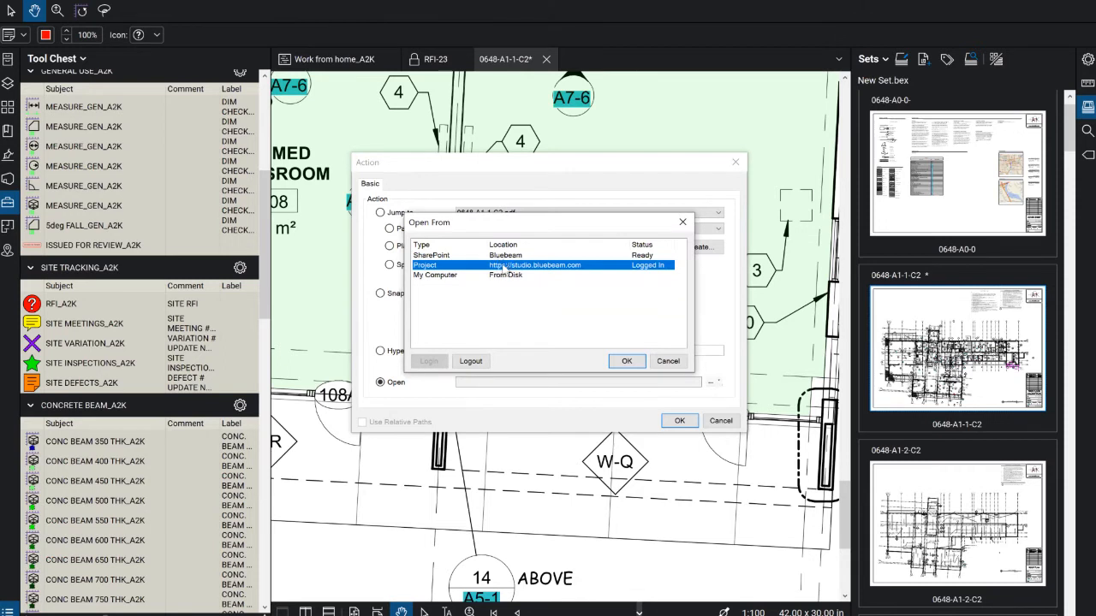
pyautogui.doubleClick(503, 268)
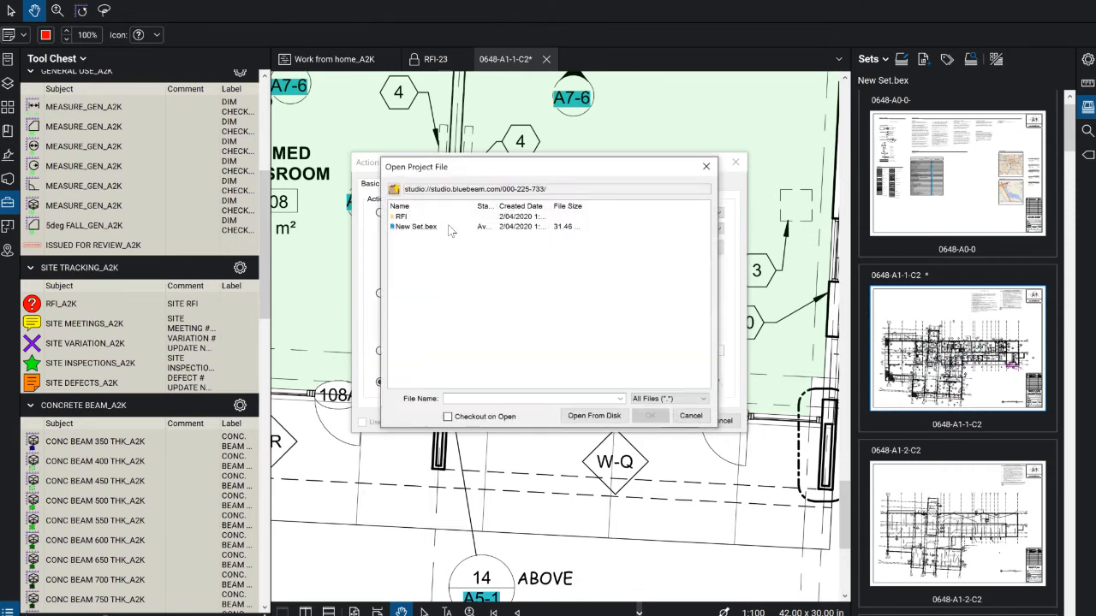
pyautogui.doubleClick(401, 216)
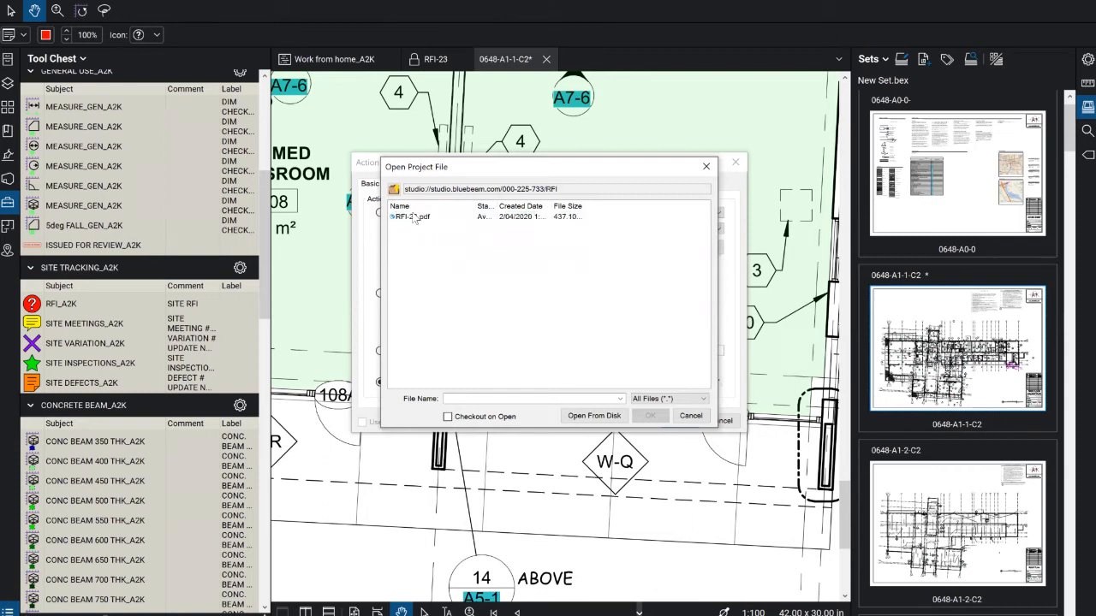
pyautogui.click(414, 217)
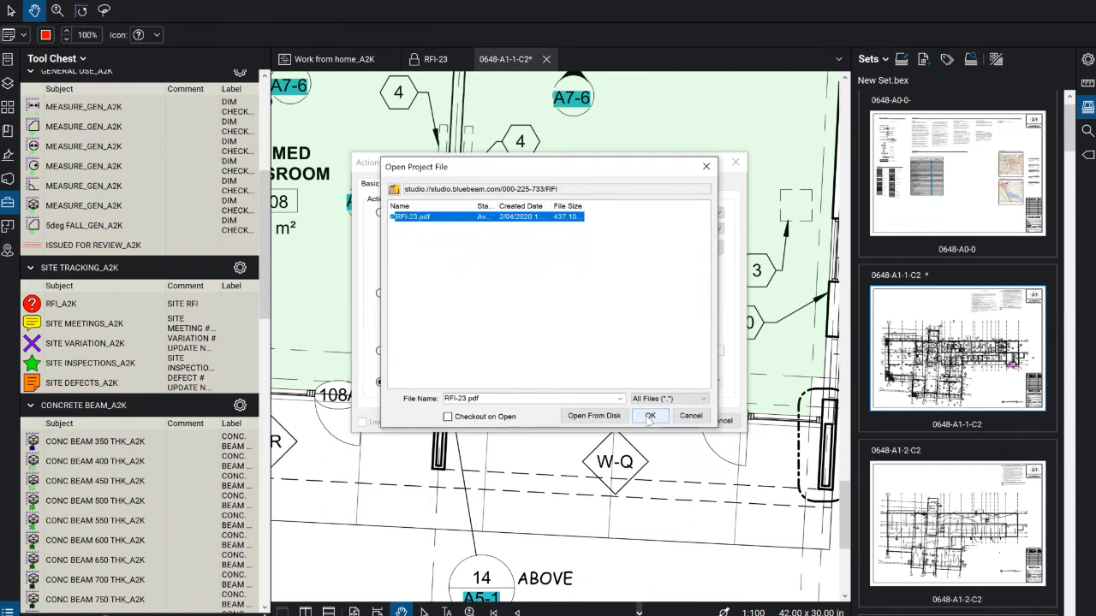
pyautogui.click(649, 417)
pyautogui.click(689, 417)
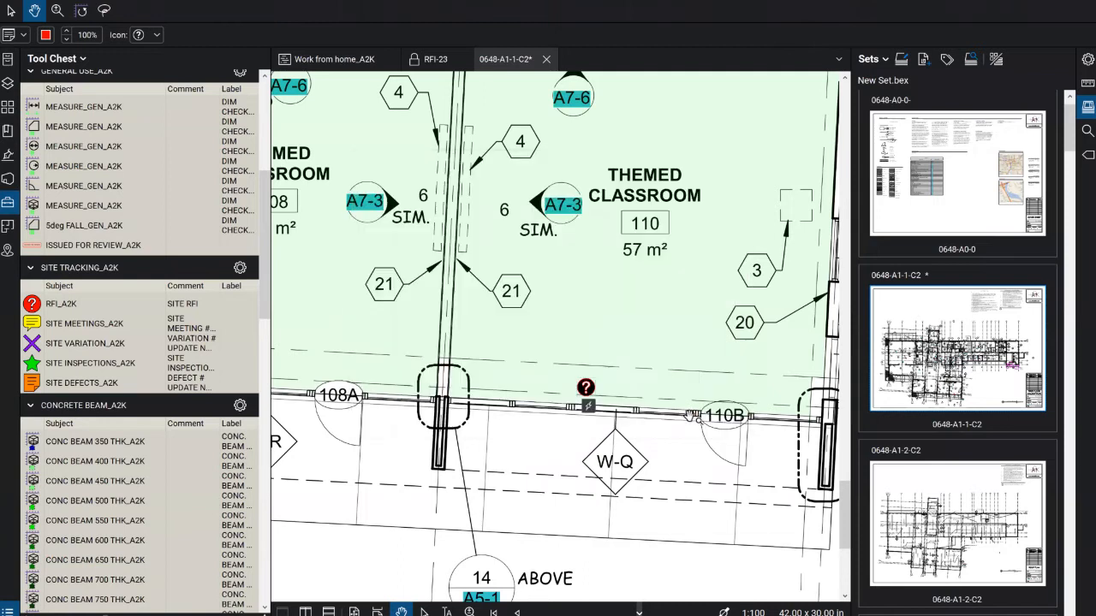
pyautogui.click(678, 372)
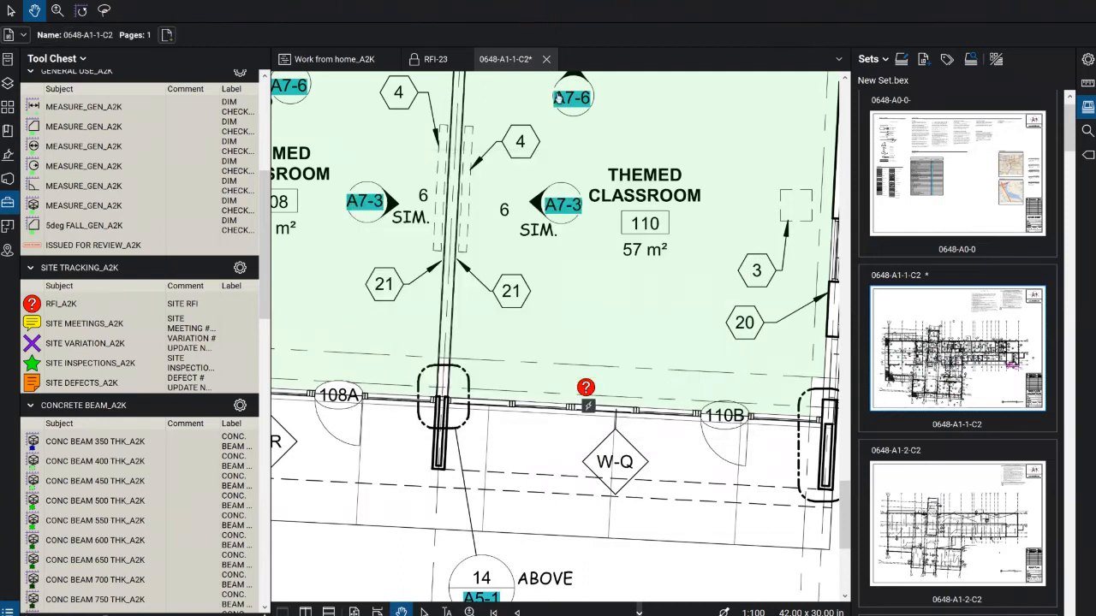
pyautogui.click(463, 60)
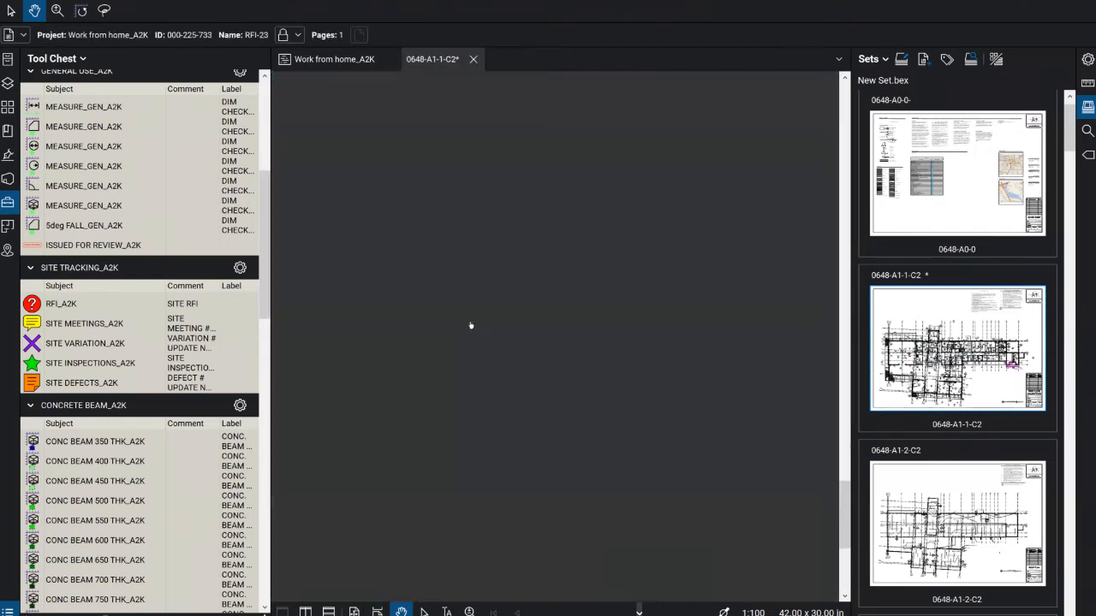
# Step: Zoom around the classrooms, fit the page, and hide the Tool Chest and Sets panels
pyautogui.scroll(-5, 558, 404)
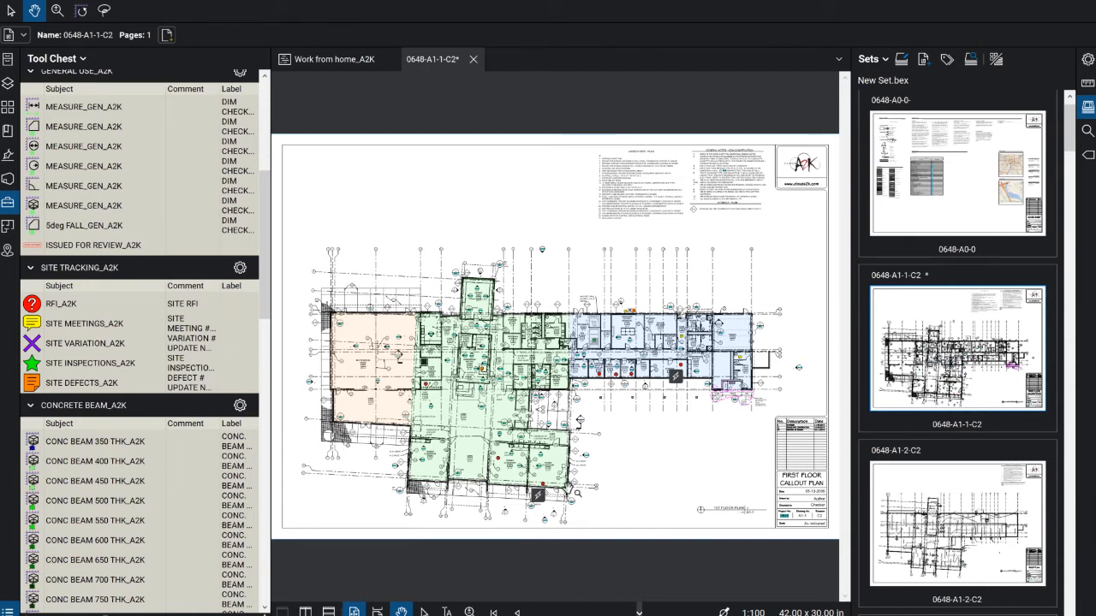
pyautogui.scroll(1, 543, 519)
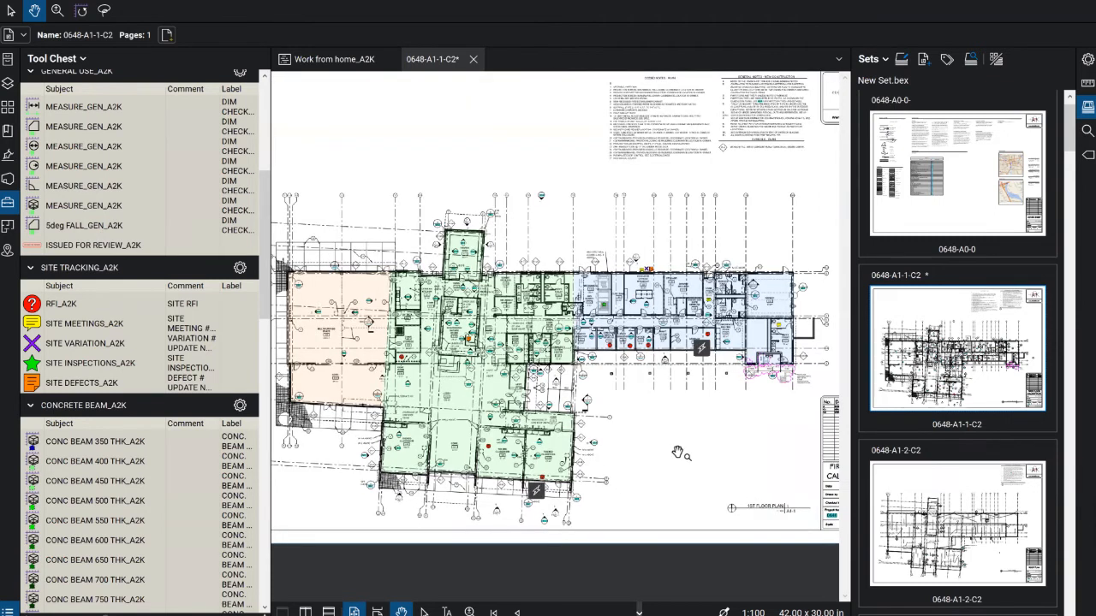
pyautogui.scroll(4, 540, 502)
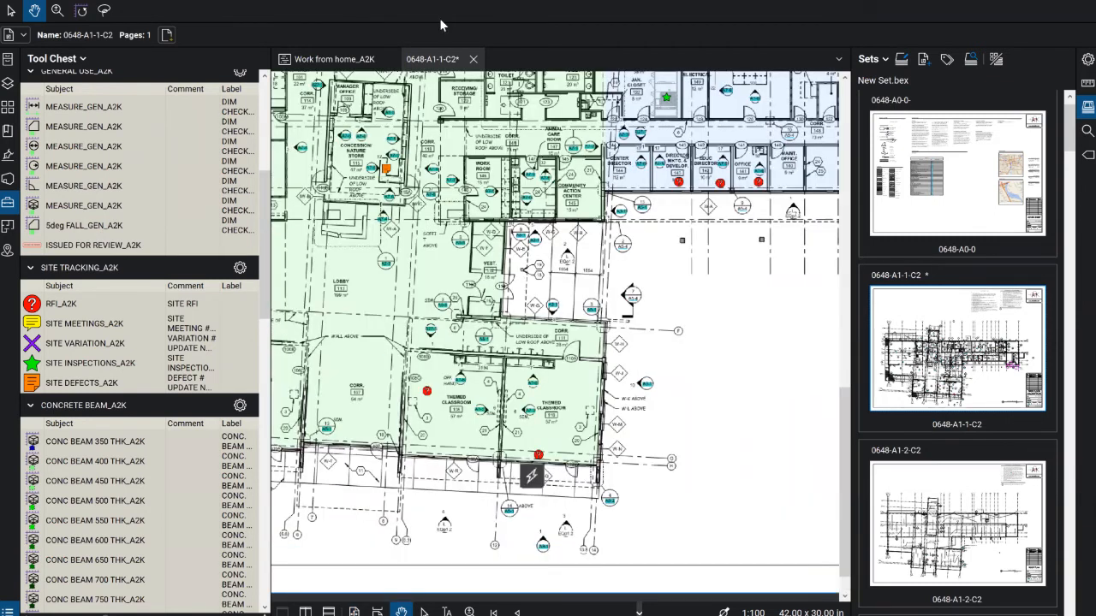
pyautogui.scroll(3, 544, 487)
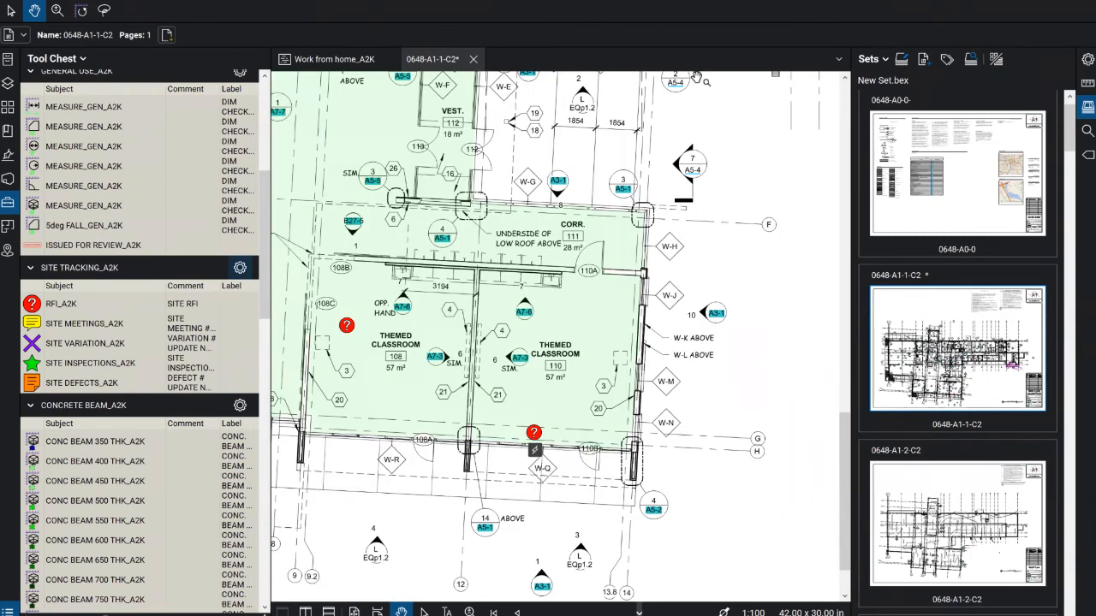
pyautogui.hotkey('ctrl', '9')
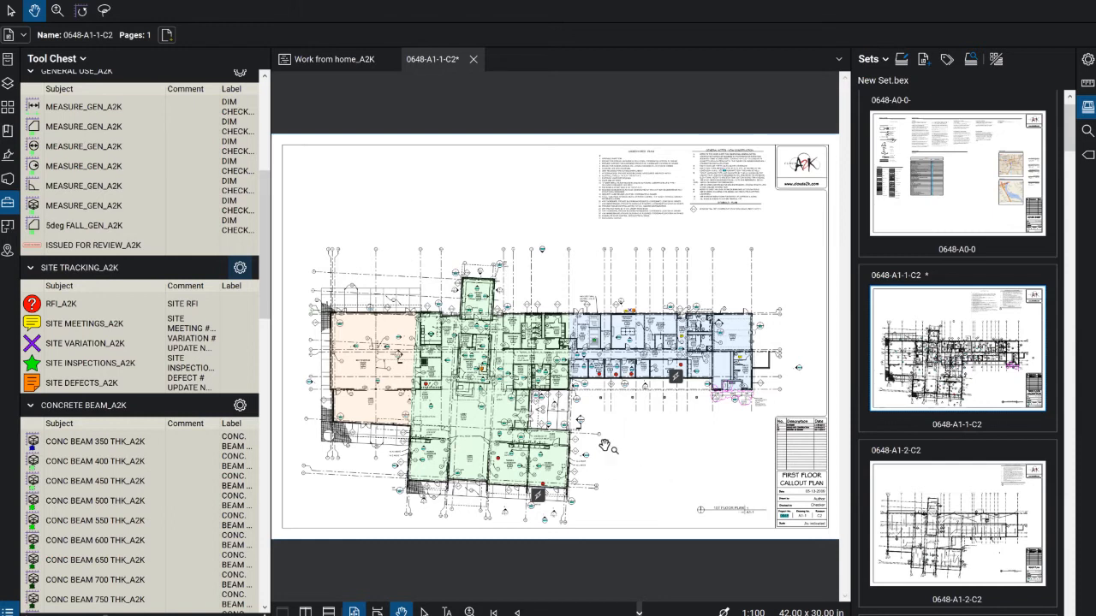
pyautogui.scroll(1, 599, 467)
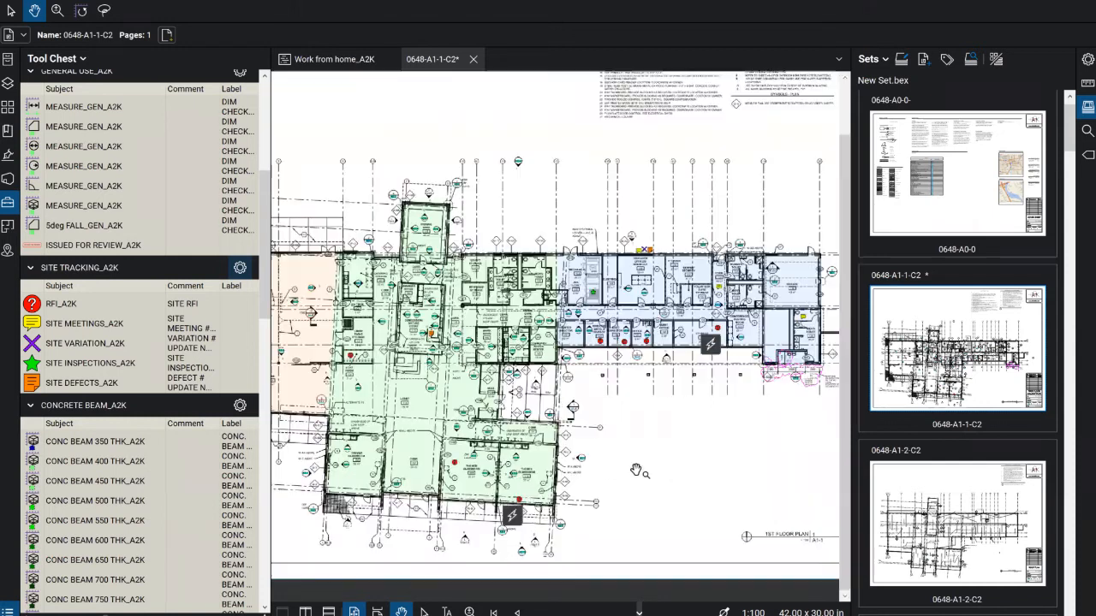
pyautogui.scroll(1, 599, 466)
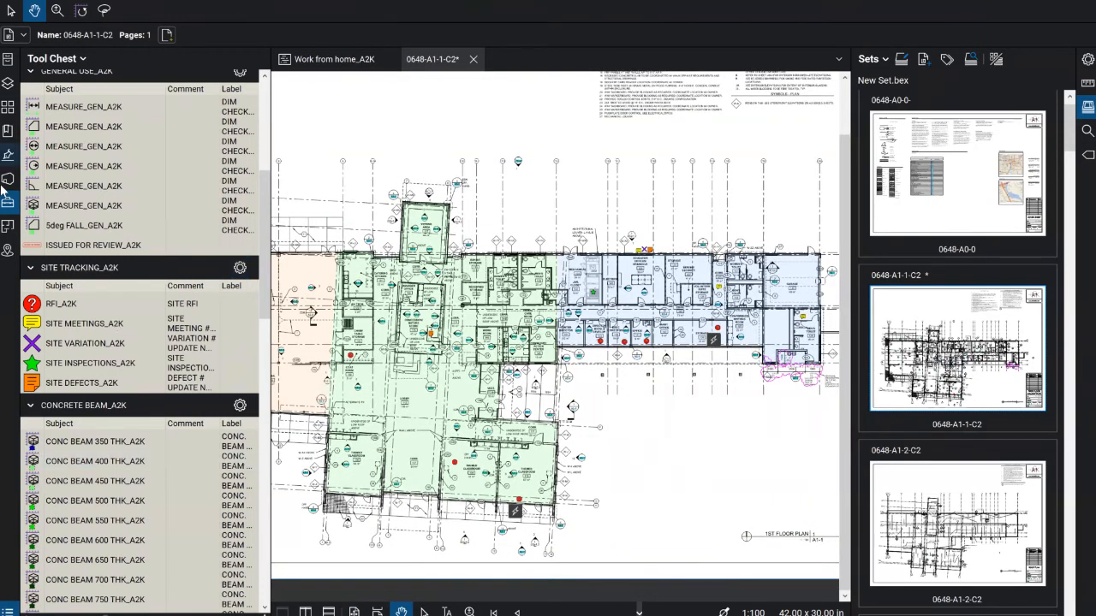
pyautogui.hotkey('shift', 'F4')
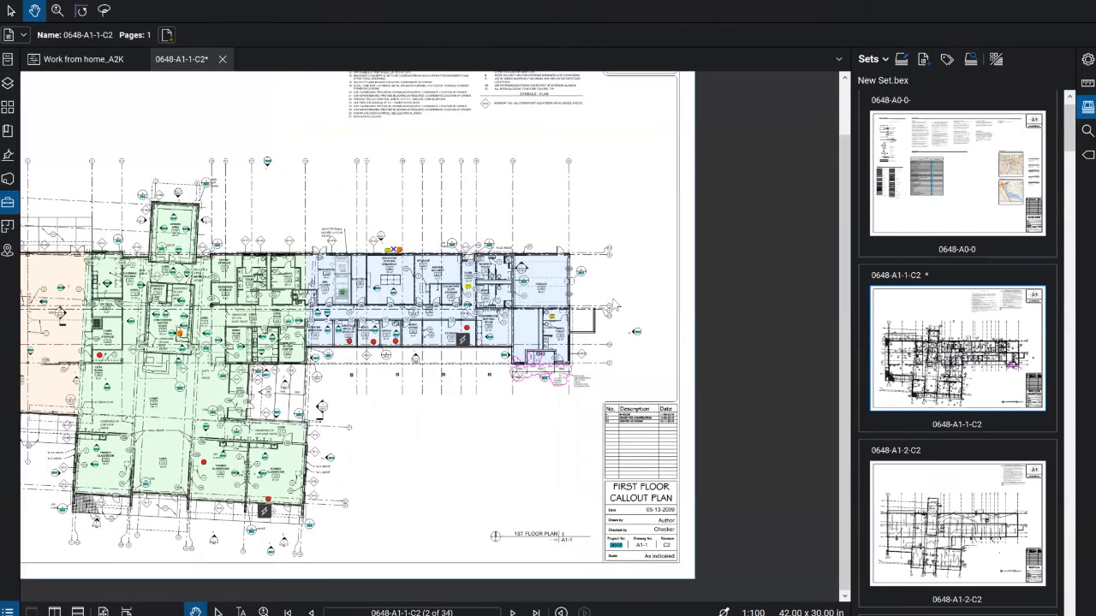
# Step: In the Markups List, sort by Subject and filter Subject to RFI_A2K only
pyautogui.hotkey('alt', 'l')
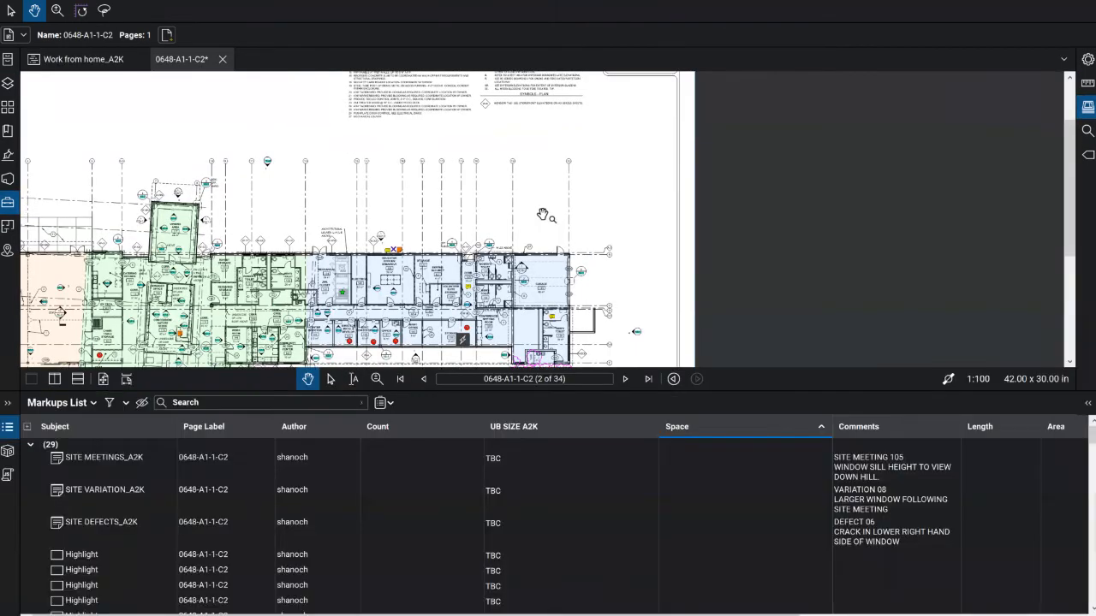
pyautogui.scroll(-4, 541, 213)
pyautogui.scroll(3, 584, 143)
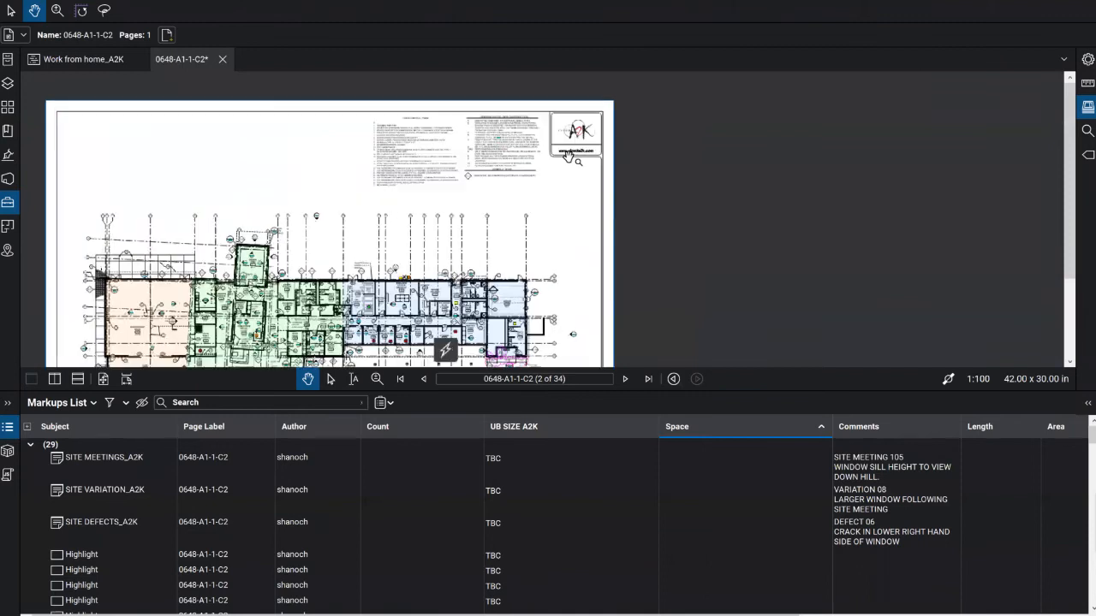
pyautogui.click(218, 401)
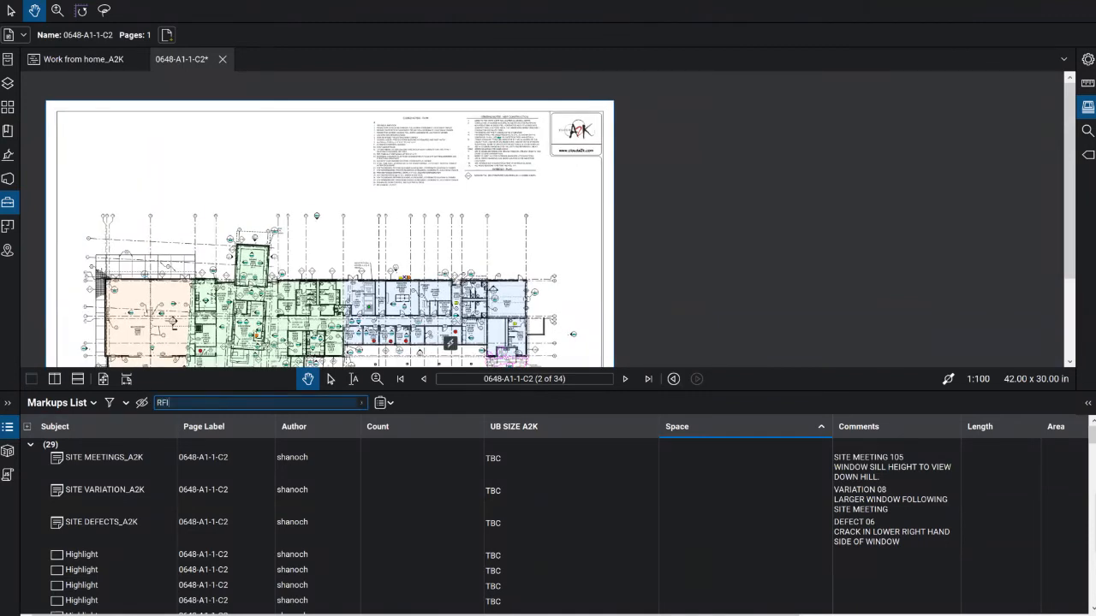
pyautogui.click(430, 456)
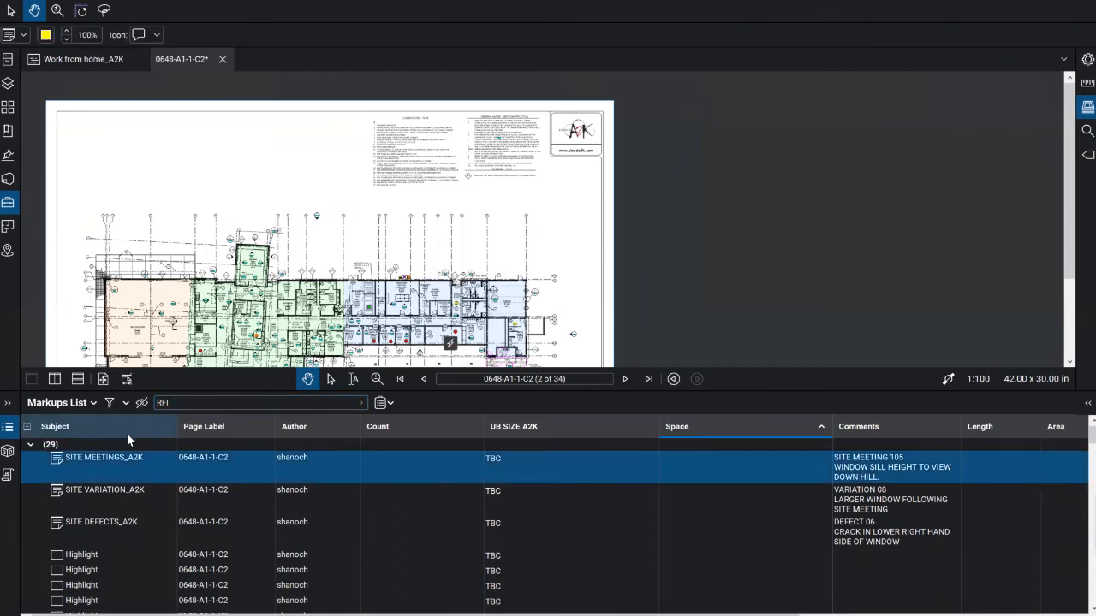
pyautogui.click(89, 428)
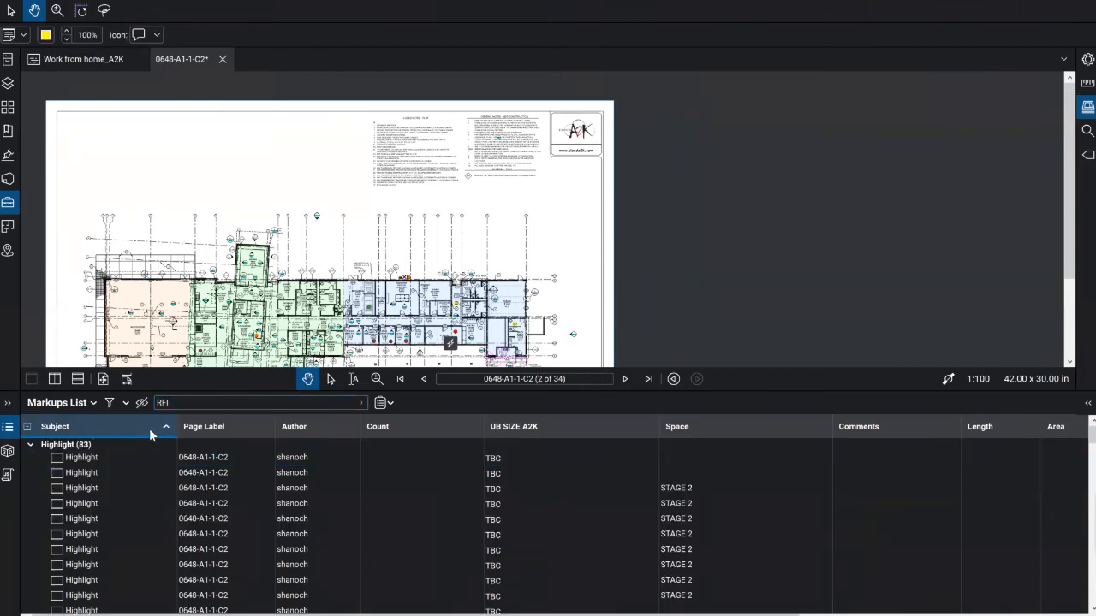
pyautogui.click(110, 403)
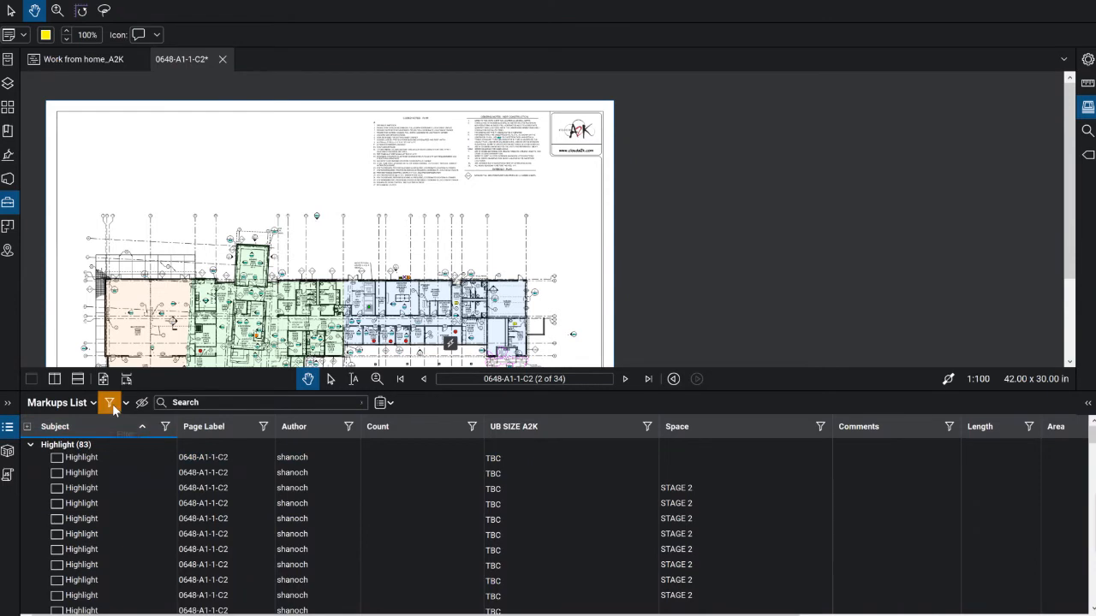
pyautogui.click(165, 426)
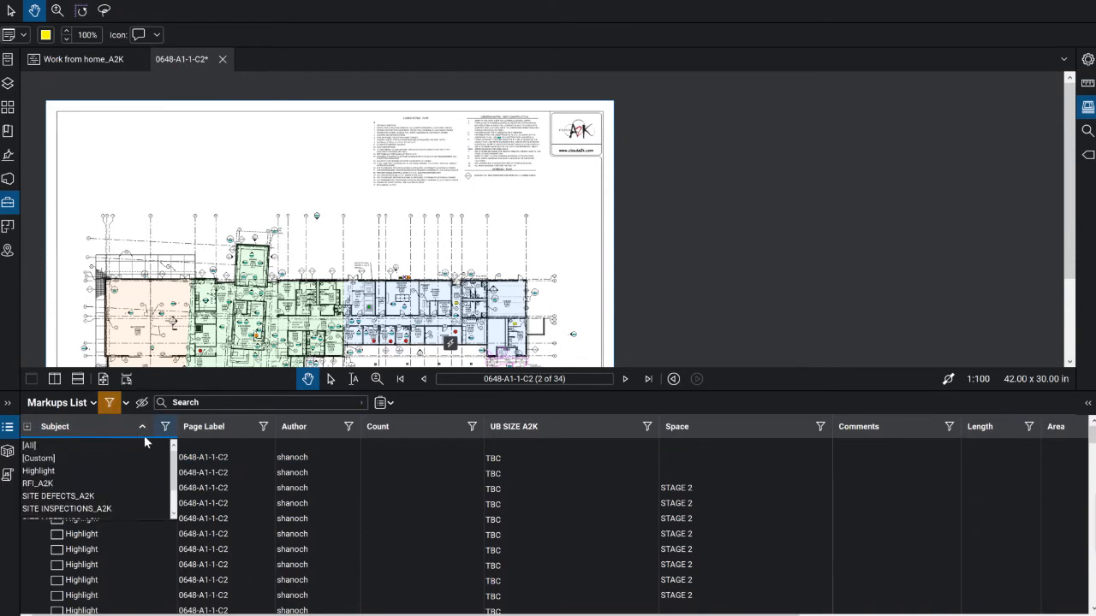
pyautogui.click(39, 484)
# Step: Go to the RFI_A2K markup, open its RFI-23 link and collapse the Markups List
pyautogui.click(78, 456)
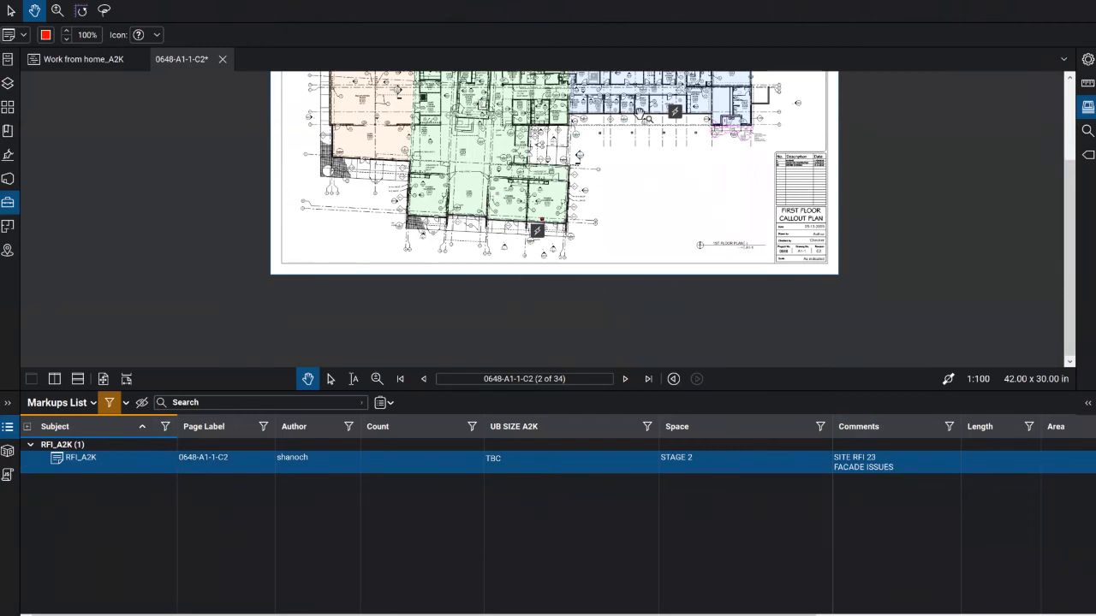
pyautogui.click(653, 236)
pyautogui.scroll(4, 537, 230)
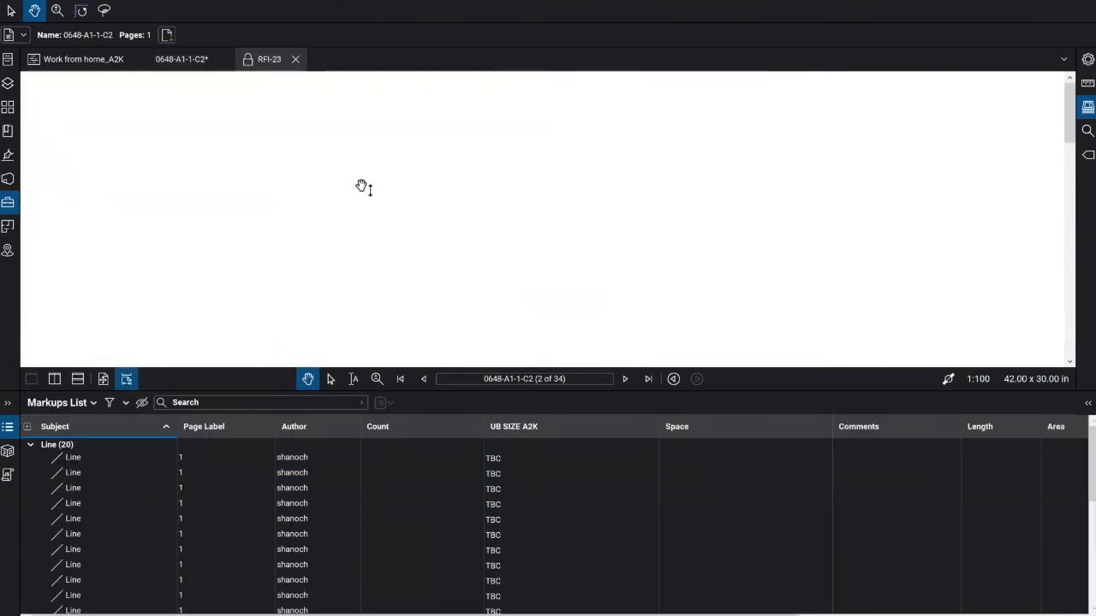
pyautogui.click(7, 430)
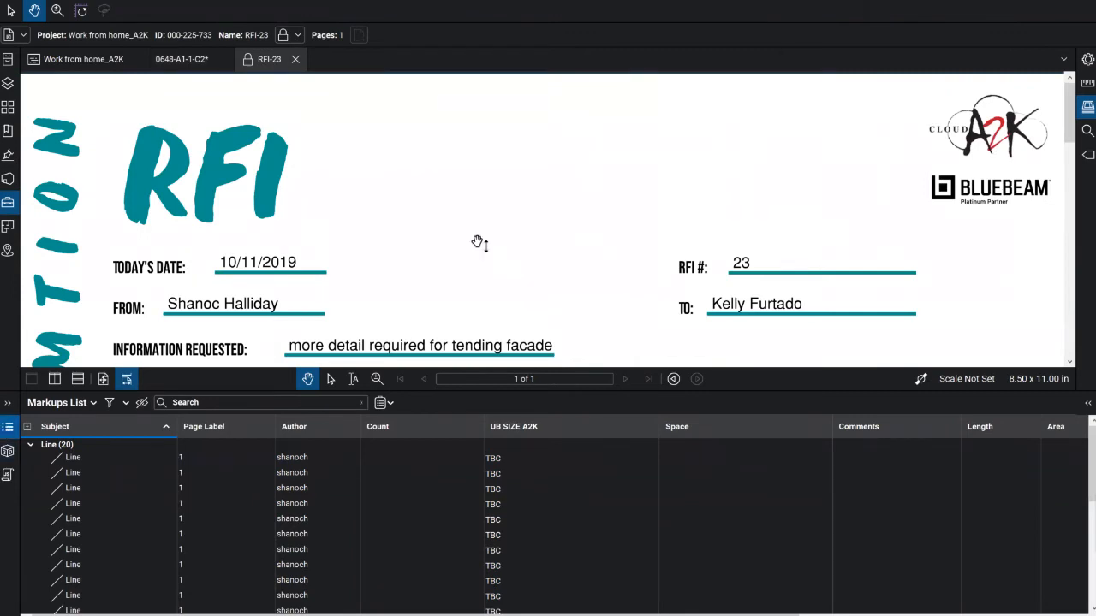
# Step: Scroll through the RFI-23 response form
pyautogui.scroll(-3, 480, 243)
pyautogui.scroll(-2, 467, 274)
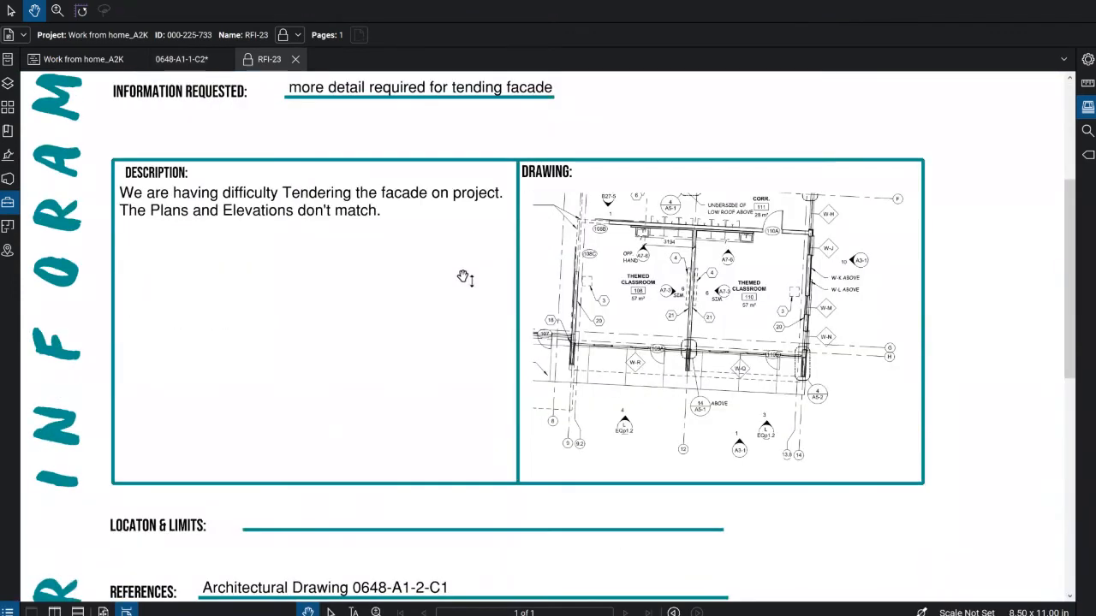
pyautogui.scroll(-3, 476, 297)
pyautogui.scroll(3, 477, 306)
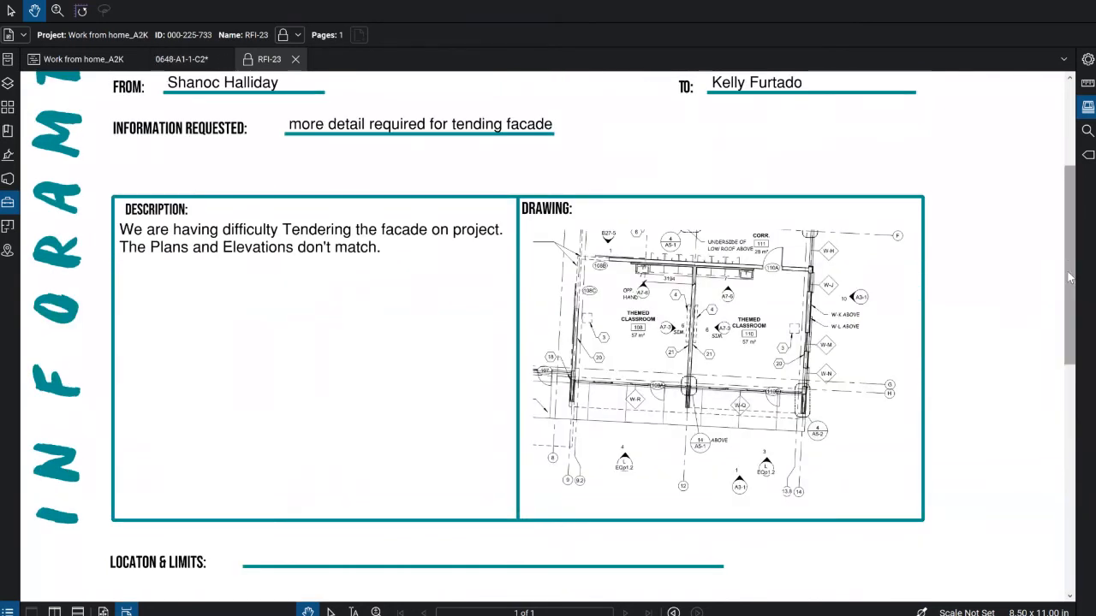
pyautogui.scroll(-2, 1068, 278)
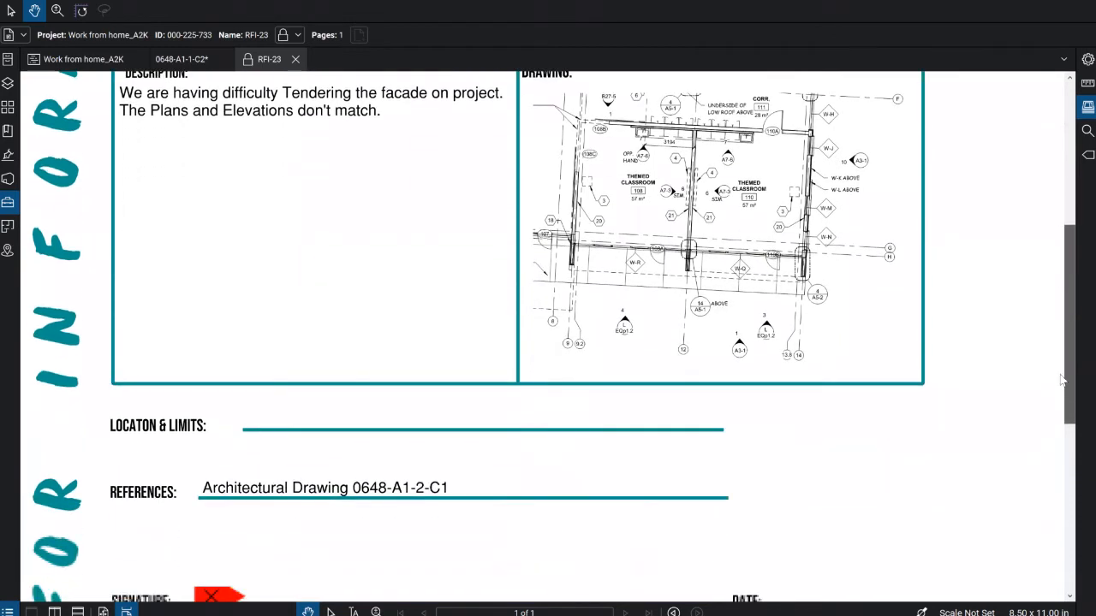
pyautogui.scroll(-6, 1062, 380)
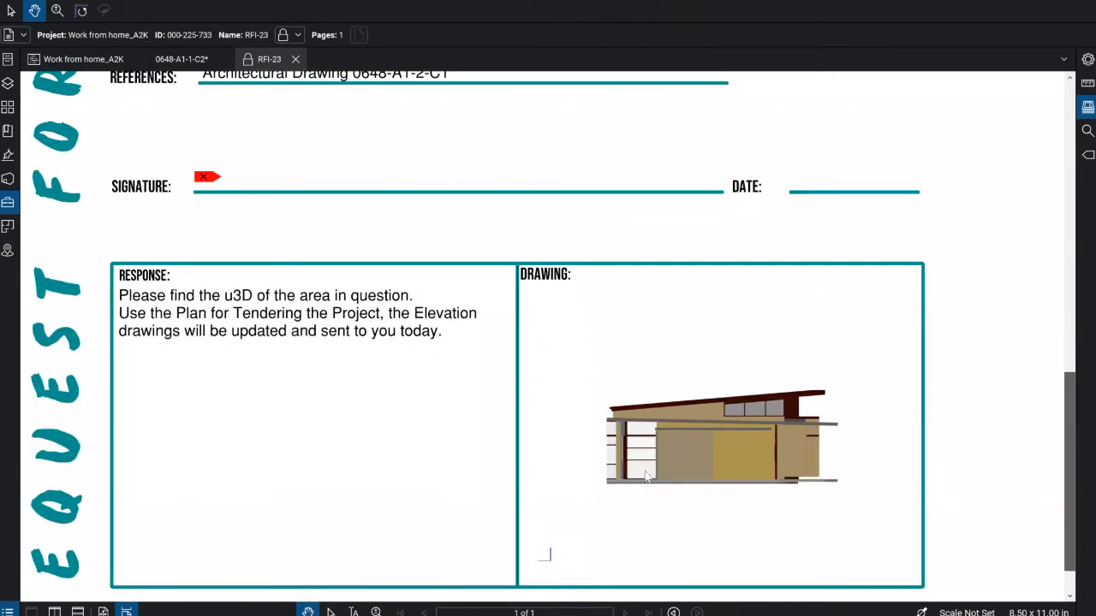
# Step: Orbit the u3D model to view the glazed facade and top, then close RFI-23 and fit the floor plan
pyautogui.moveTo(707, 445)
pyautogui.mouseDown()
pyautogui.moveTo(775, 461)
pyautogui.moveTo(782, 444)
pyautogui.moveTo(830, 459)
pyautogui.moveTo(900, 453)
pyautogui.mouseUp()
pyautogui.moveTo(808, 473); pyautogui.dragTo(806, 423)
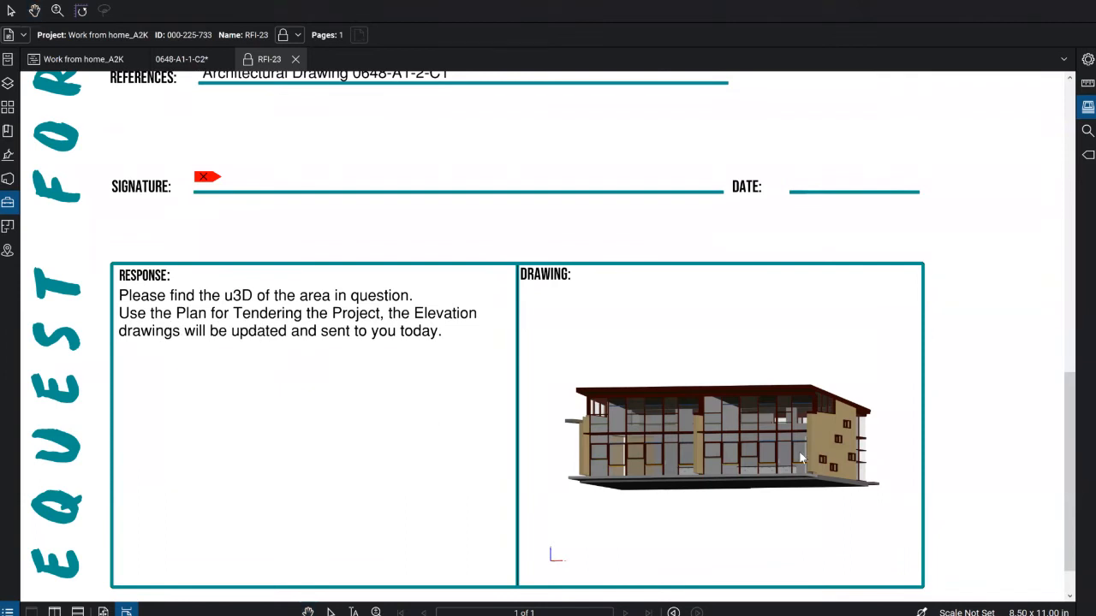
pyautogui.moveTo(792, 468); pyautogui.dragTo(791, 458)
pyautogui.click(913, 246)
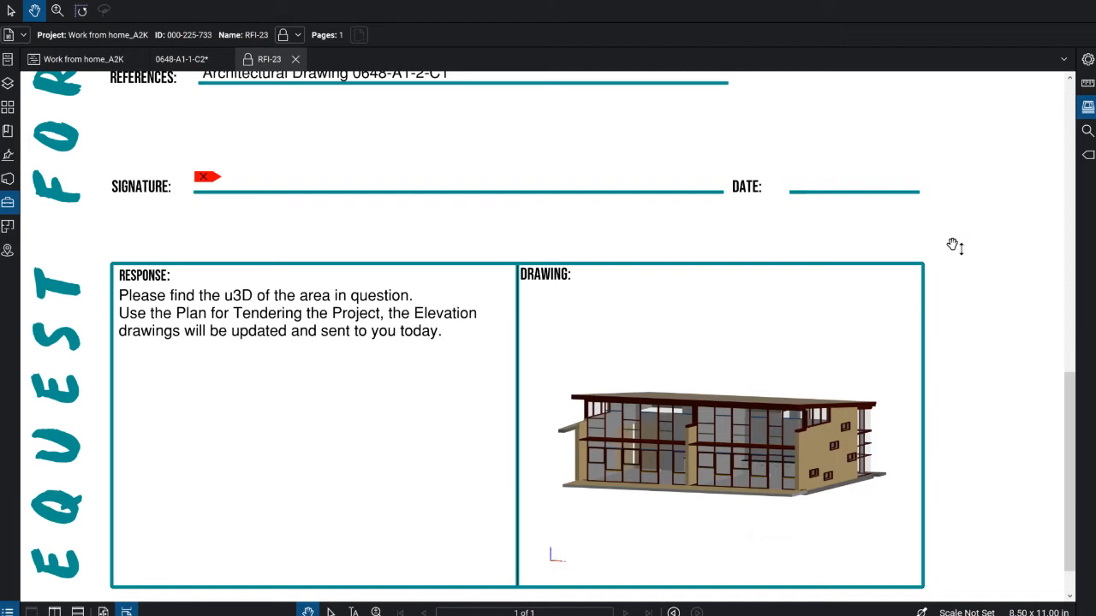
pyautogui.click(295, 59)
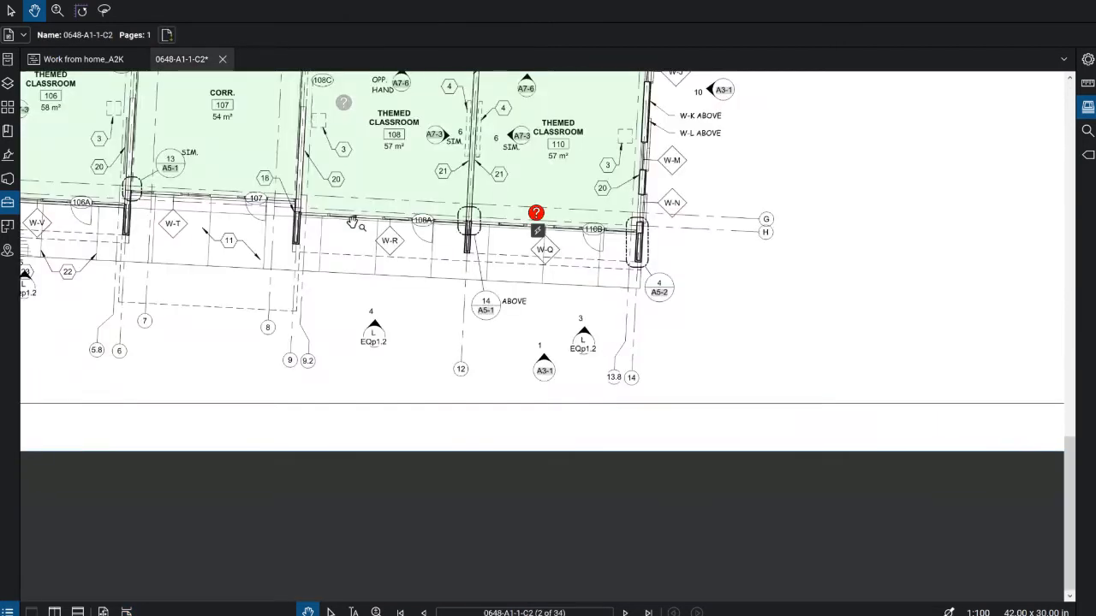
pyautogui.hotkey('ctrl', '0')
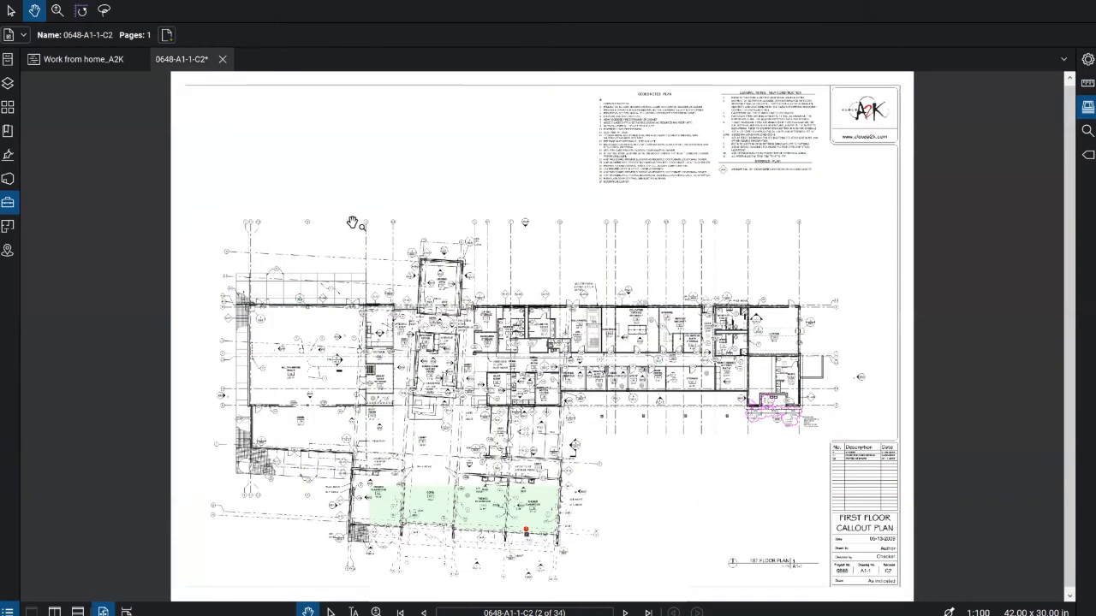
# Step: Open the Work from home_A2K project from the Studio Projects list
pyautogui.scroll(1, 352, 222)
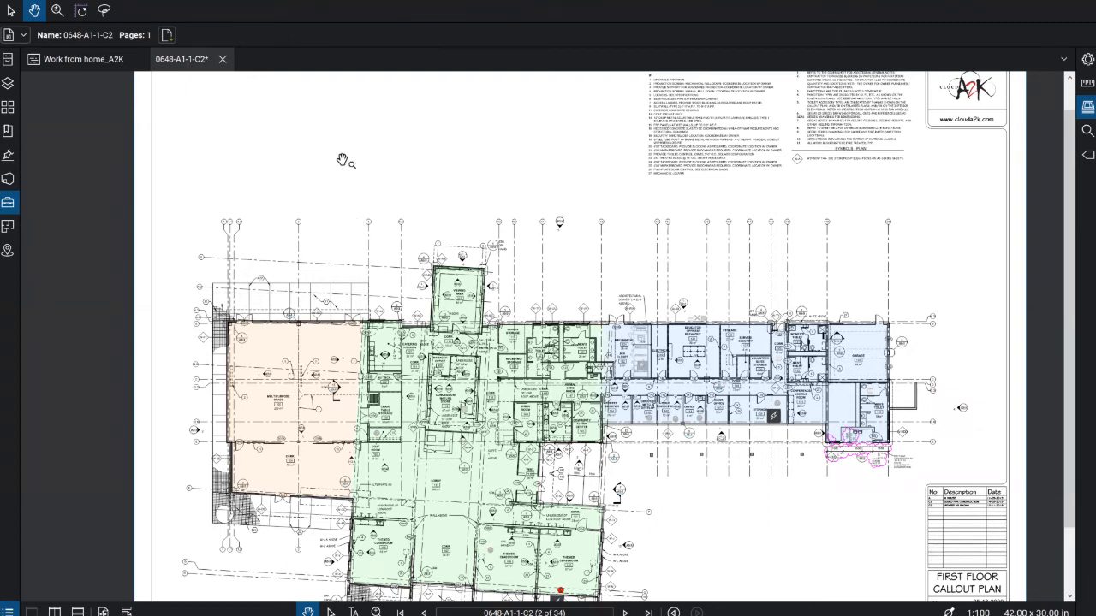
pyautogui.scroll(-1, 343, 161)
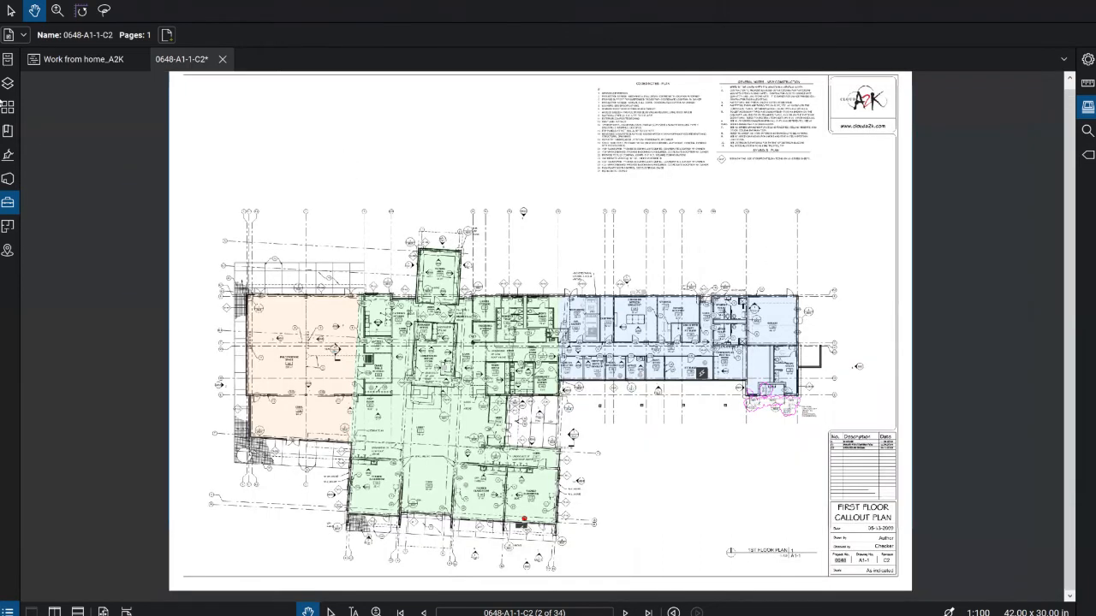
pyautogui.scroll(1, 153, 257)
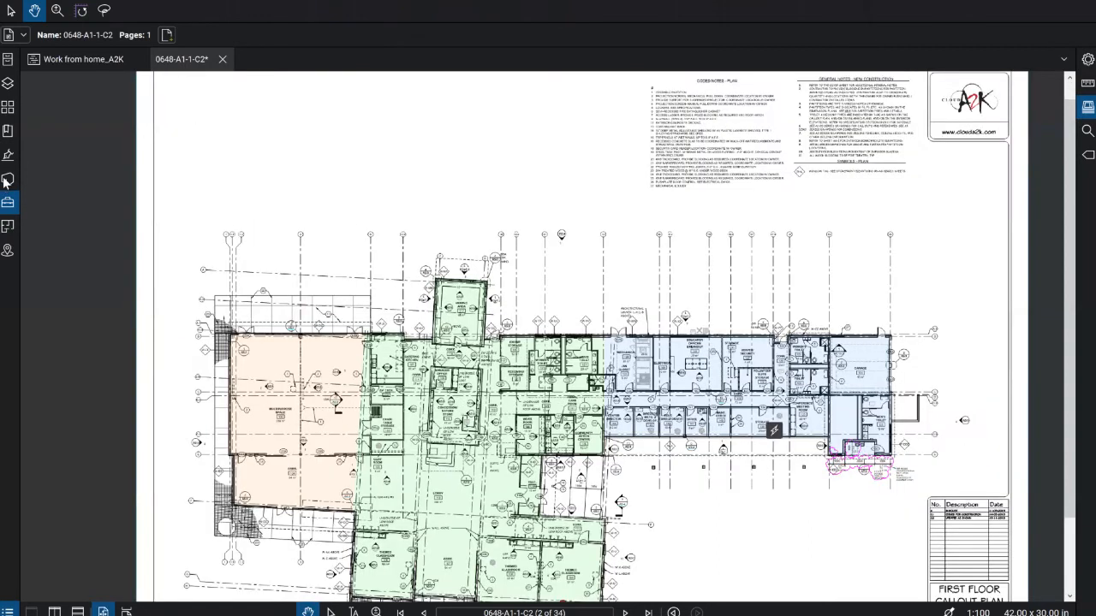
pyautogui.click(7, 178)
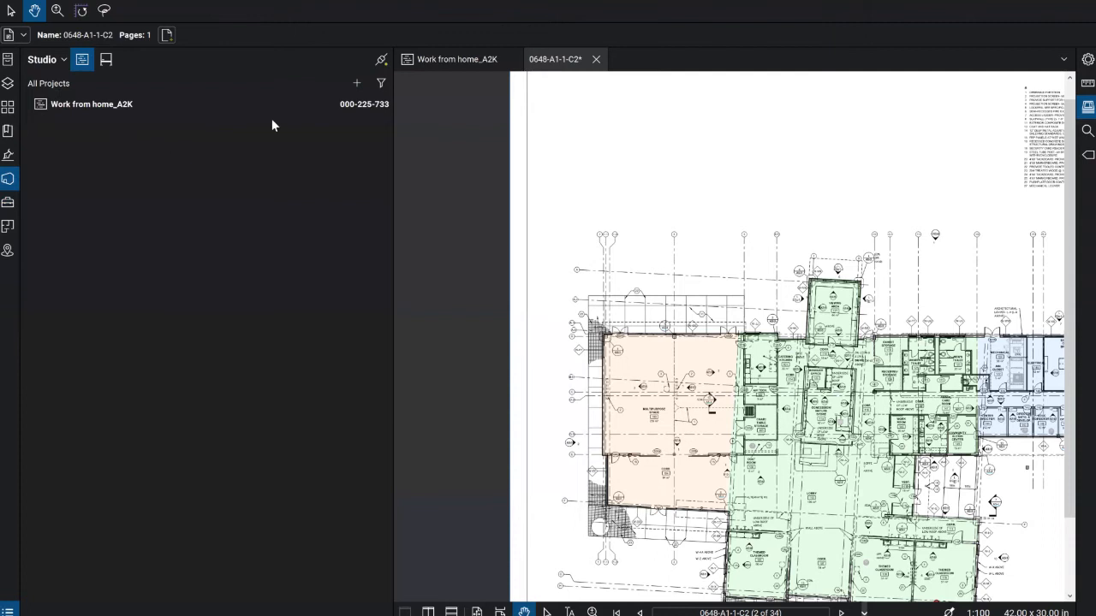
pyautogui.click(455, 60)
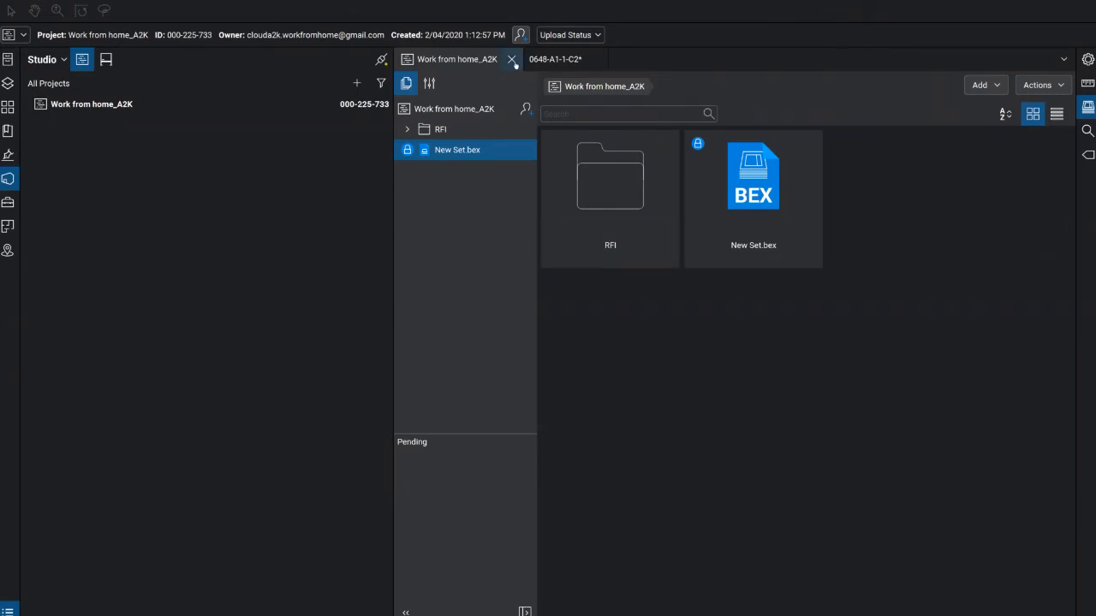
# Step: Bring the 0648-A1-1-C2 floor plan forward and open the Studio Sessions add menu
pyautogui.click(593, 60)
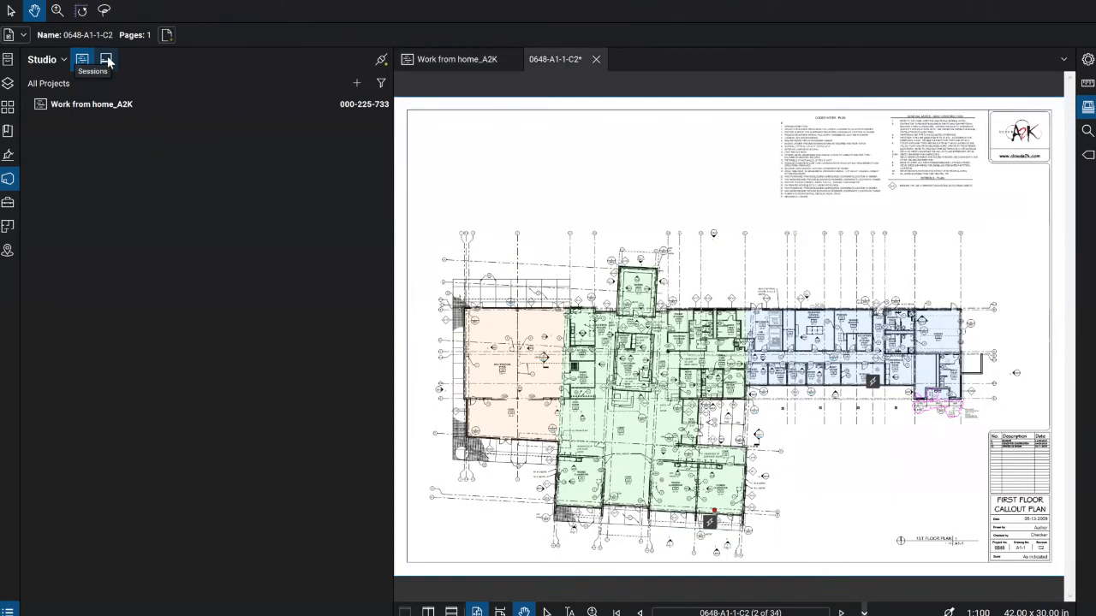
pyautogui.click(107, 60)
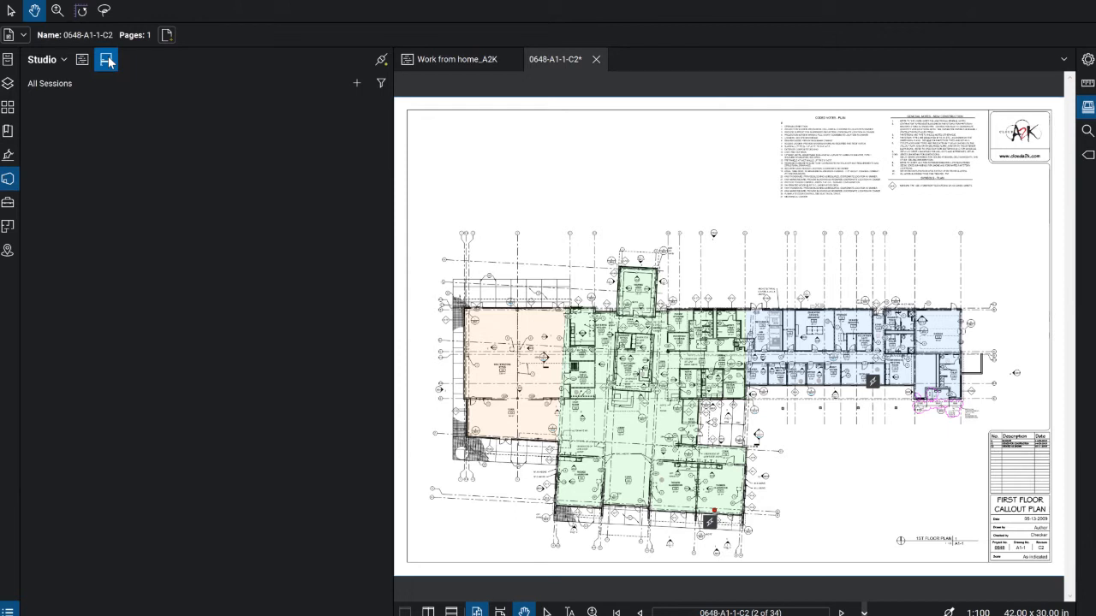
pyautogui.click(358, 85)
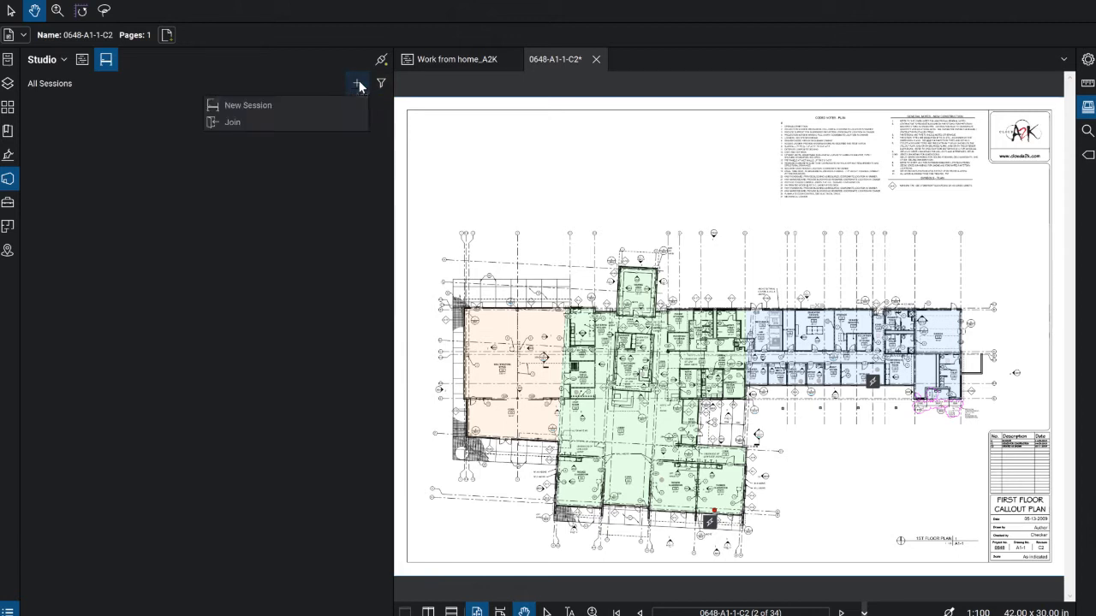
# Step: Start a new Studio Session named WORK FROM HOME_CLOUD A2K
pyautogui.click(280, 106)
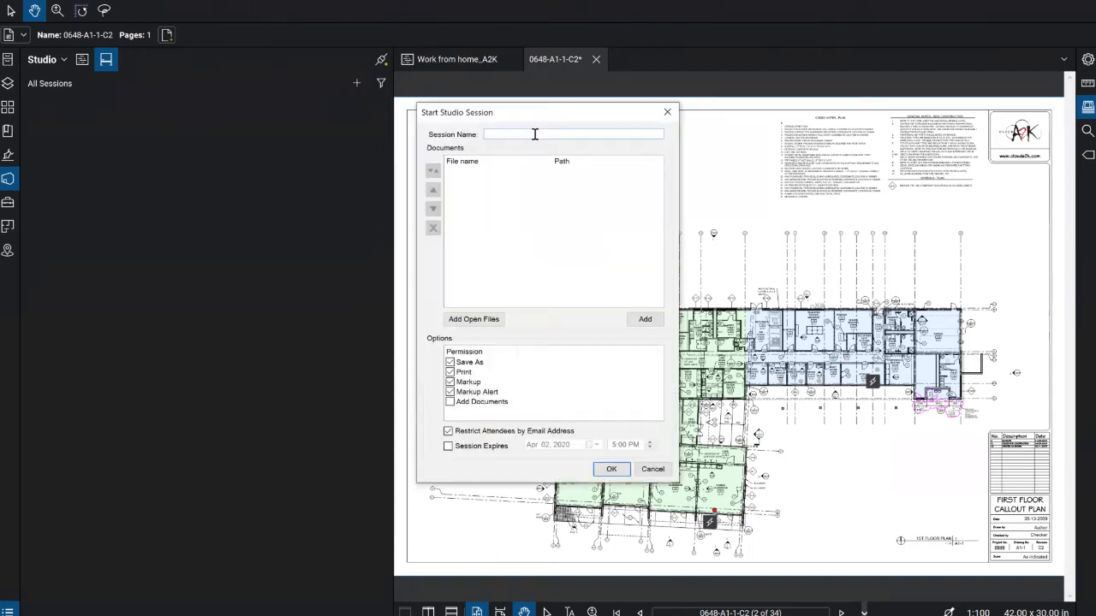
pyautogui.write('WORFK')
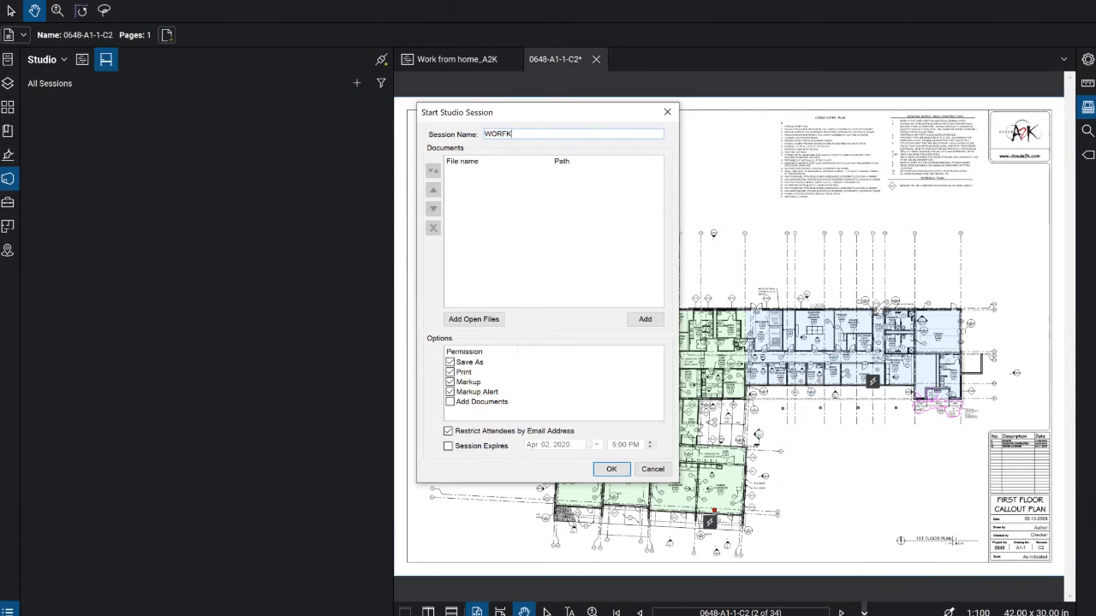
pyautogui.press('BackSpace')
pyautogui.write('K FROM HOME')
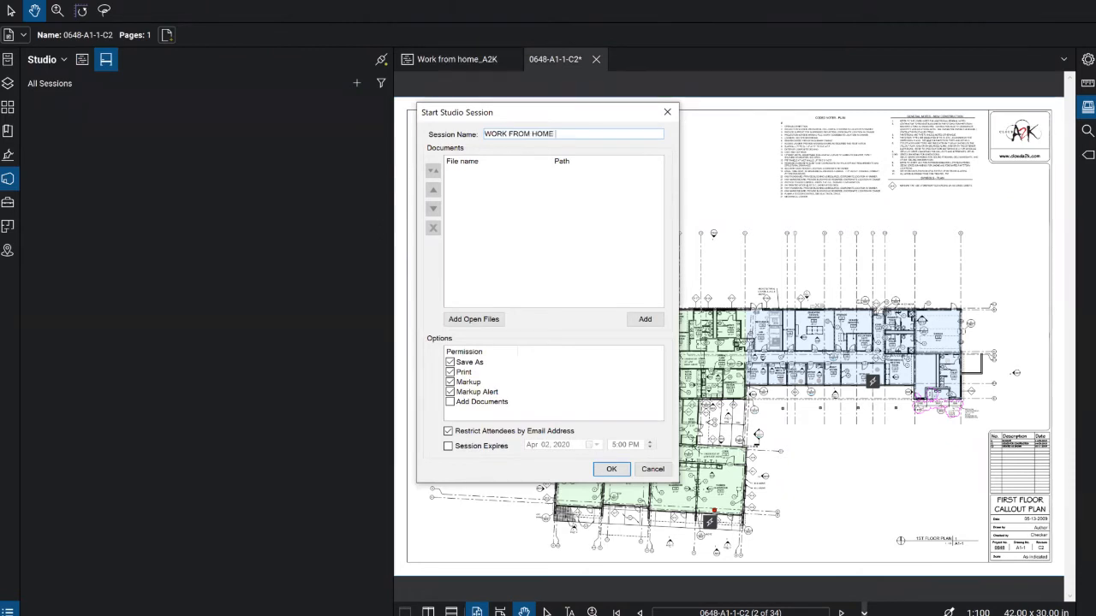
pyautogui.write('_CLOUD A2K')
# Step: Add the saved 0648-A1-1-C2.pdf to the session and set it to expire Apr 02, 2020, 5:00 PM
pyautogui.click(479, 323)
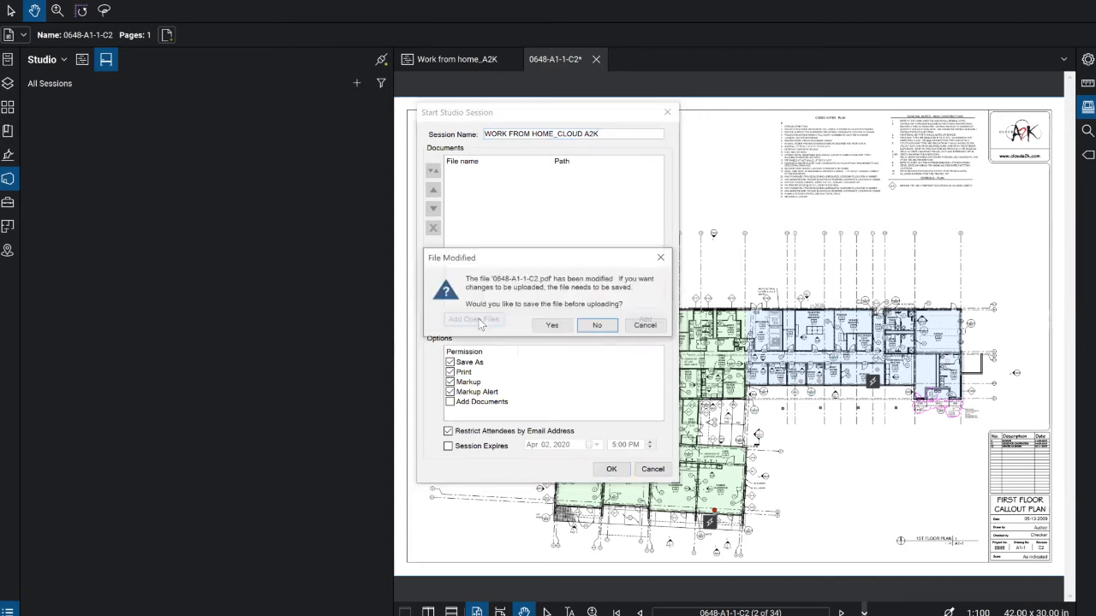
pyautogui.click(552, 325)
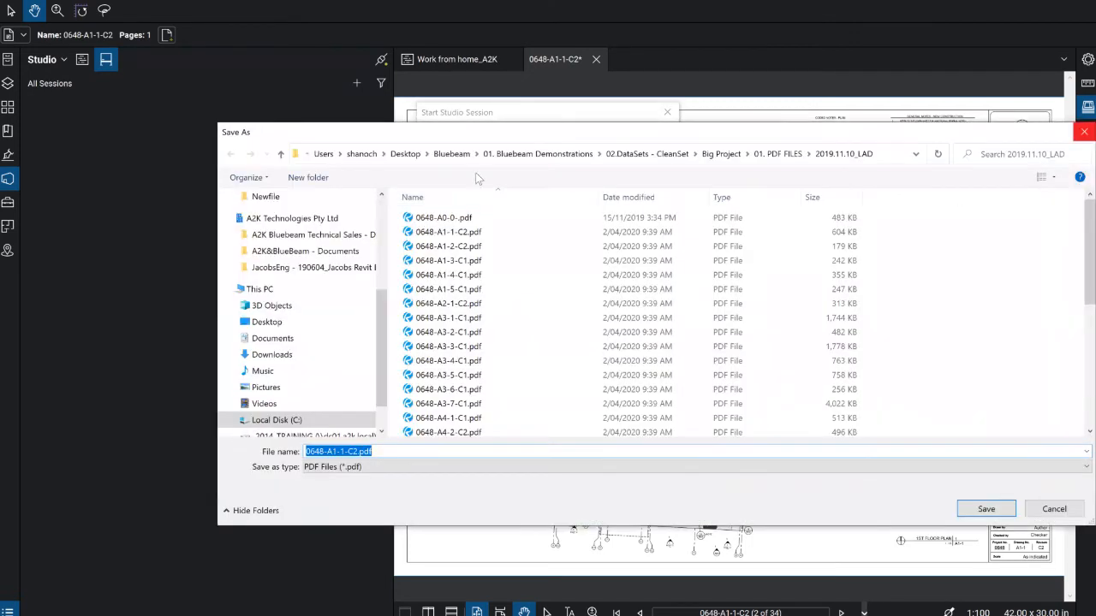
pyautogui.press('Return')
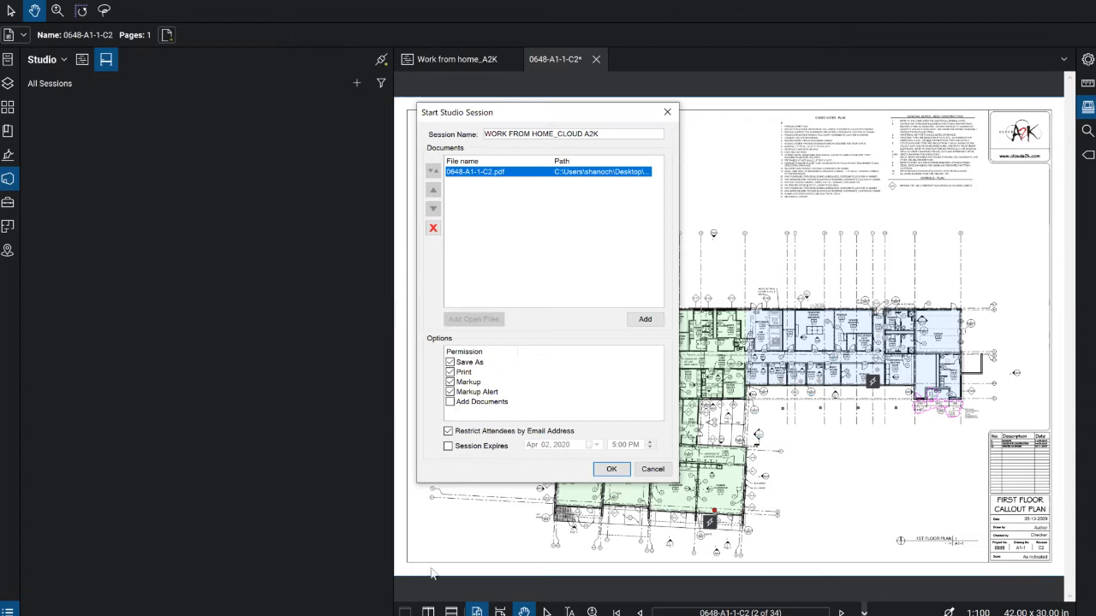
pyautogui.click(447, 446)
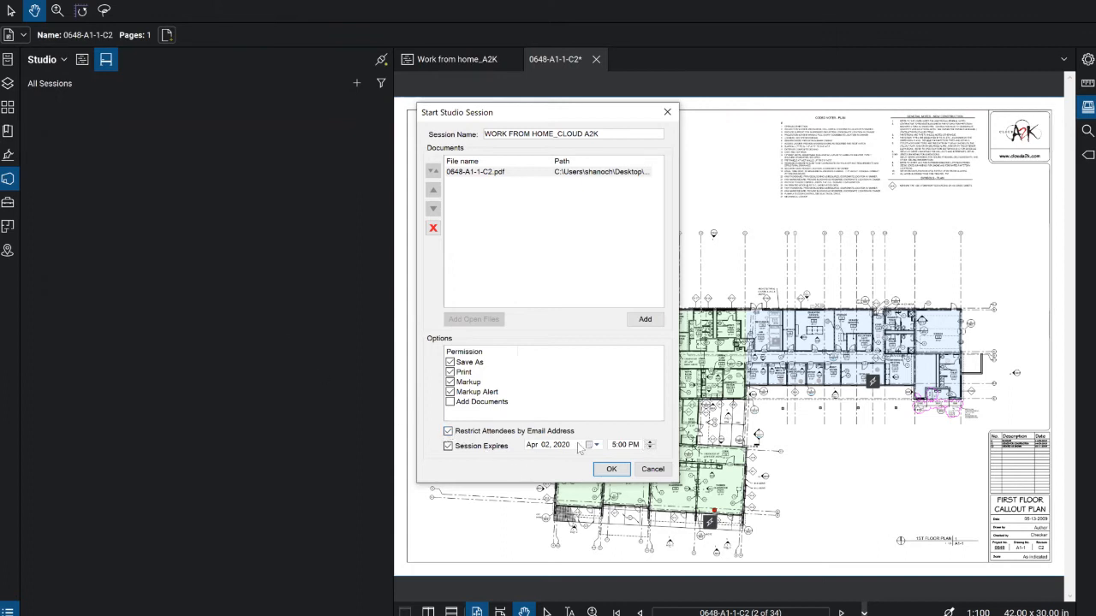
# Step: Turn off attendee email restriction, start the session, and bring up the Session Invitation window
pyautogui.click(448, 432)
pyautogui.click(447, 432)
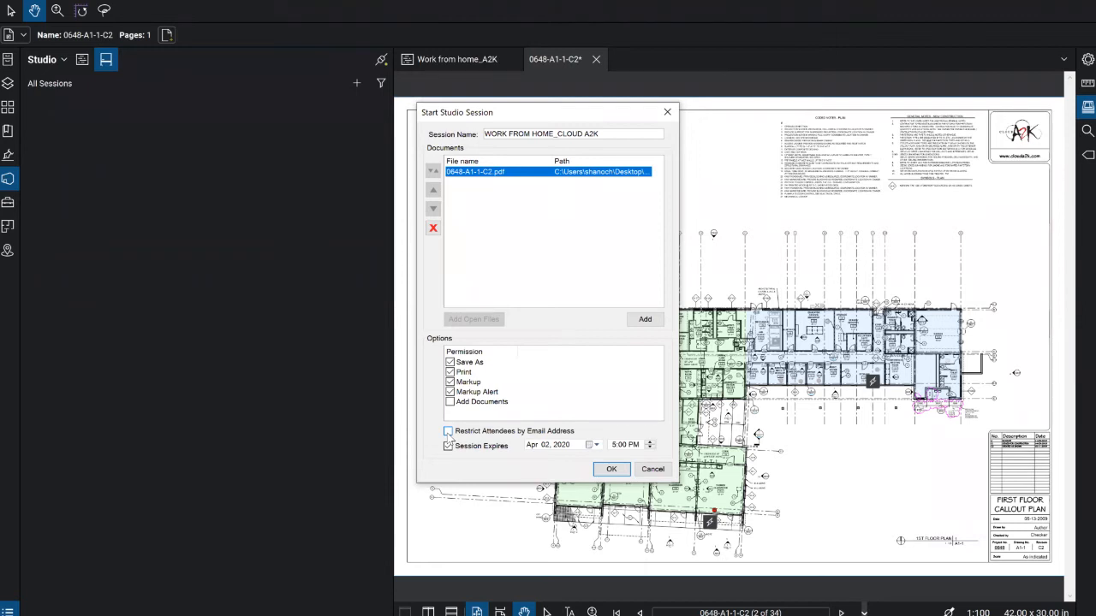
pyautogui.click(611, 468)
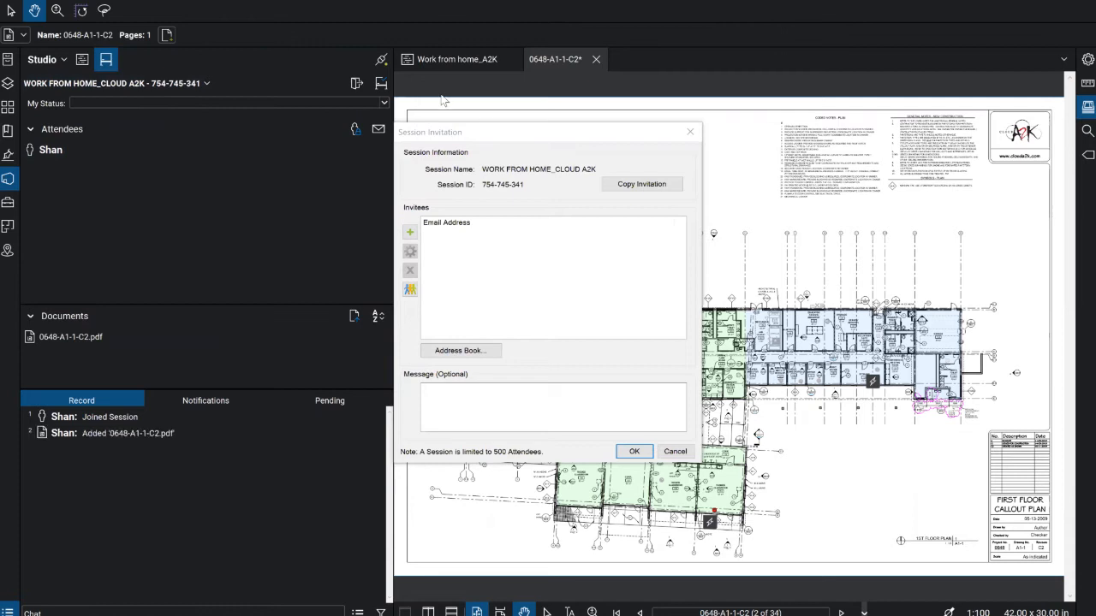
pyautogui.click(652, 190)
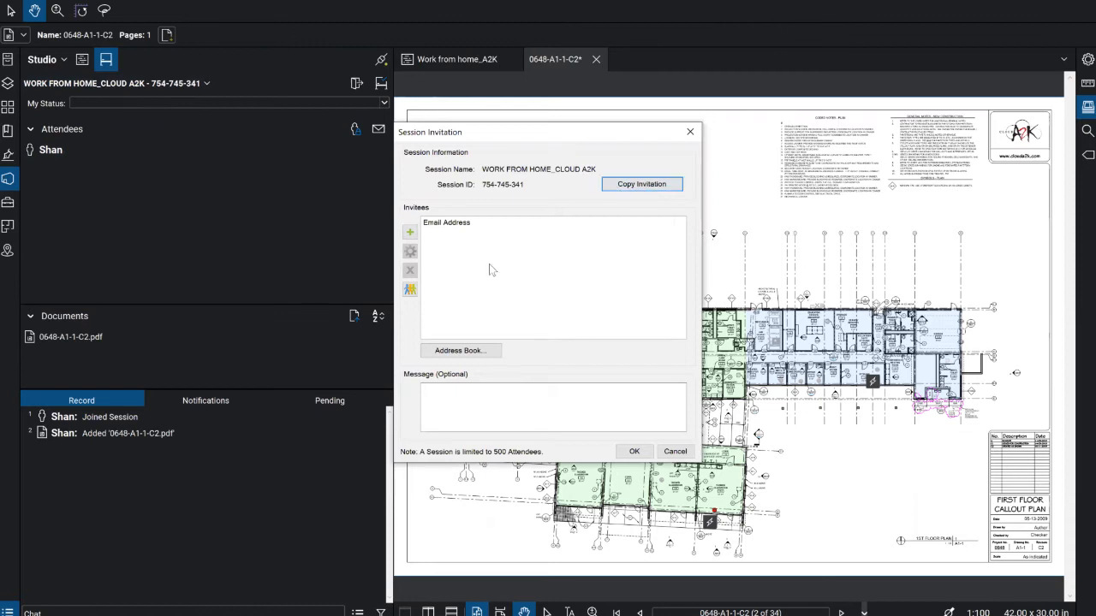
# Step: Invite a colleague by email, send the invitation, and confirm their Allow access in Attendee Access
pyautogui.click(410, 233)
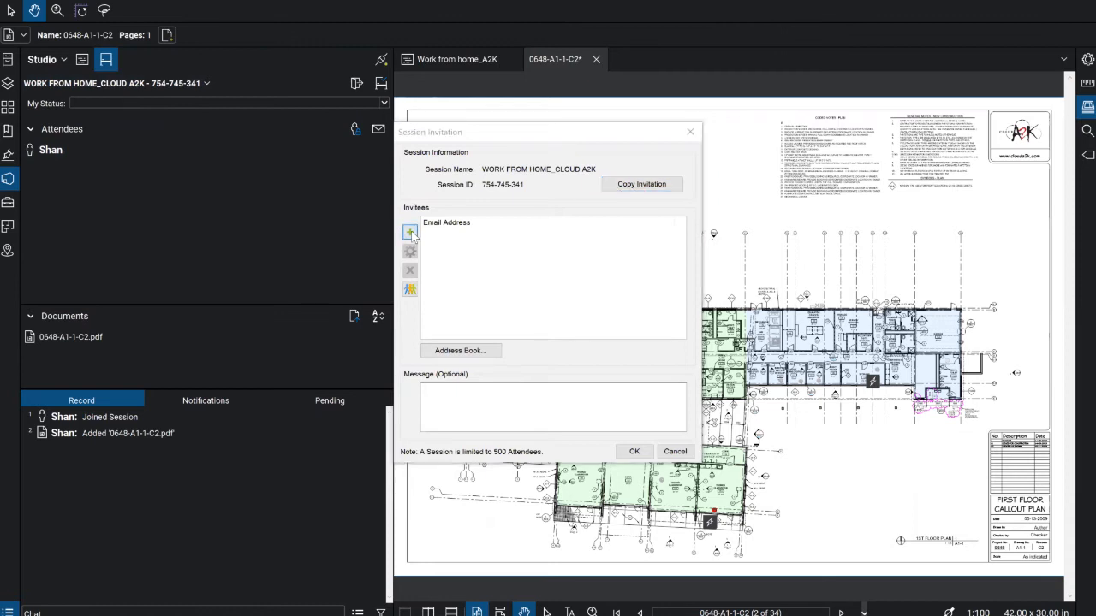
pyautogui.write('JADE')
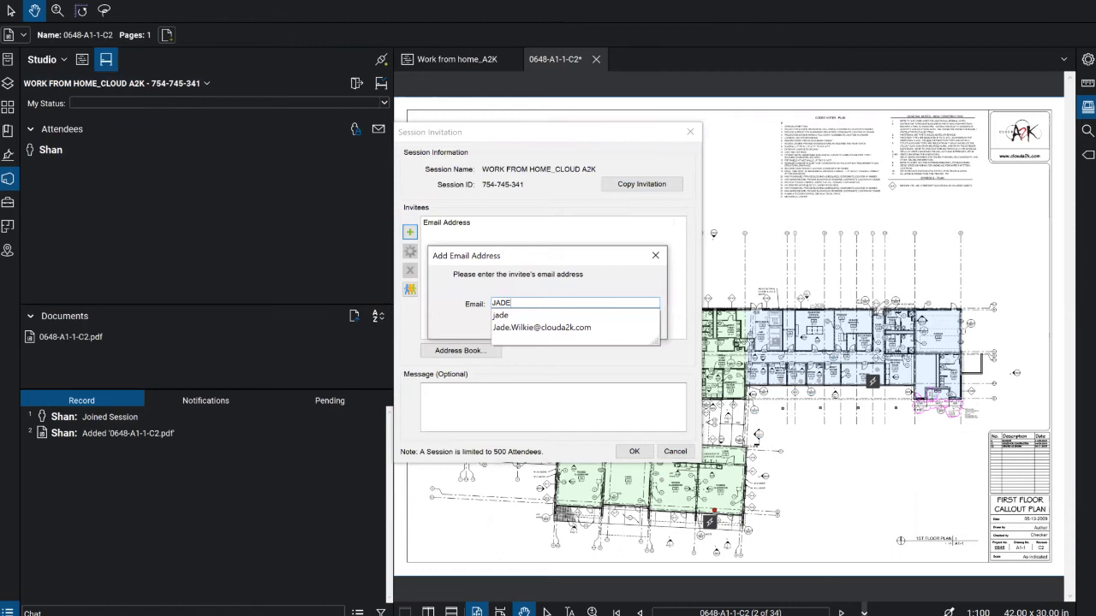
pyautogui.click(518, 327)
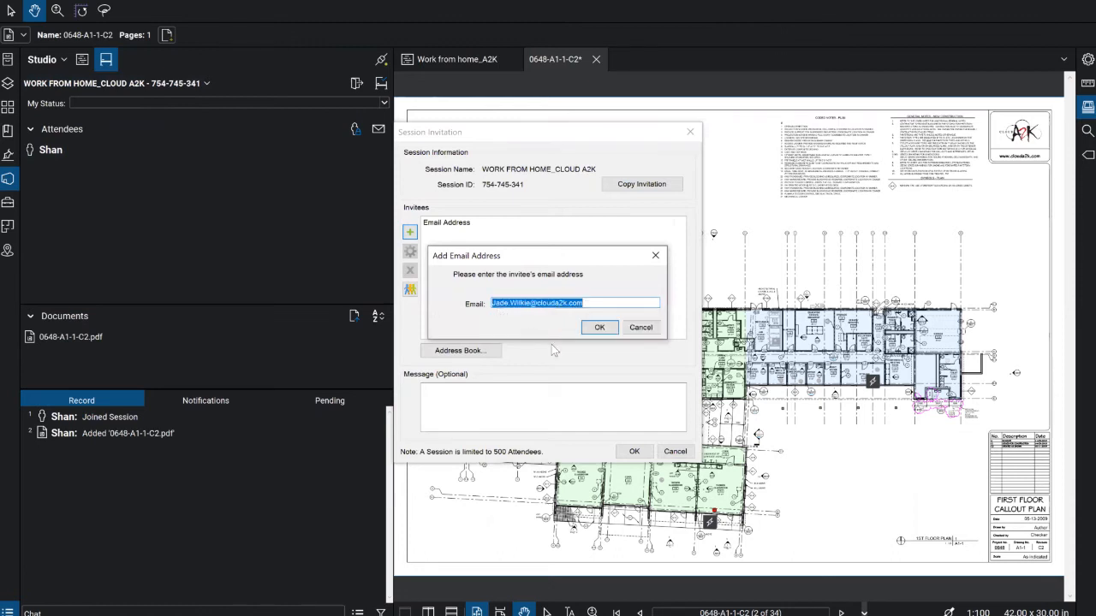
pyautogui.click(600, 329)
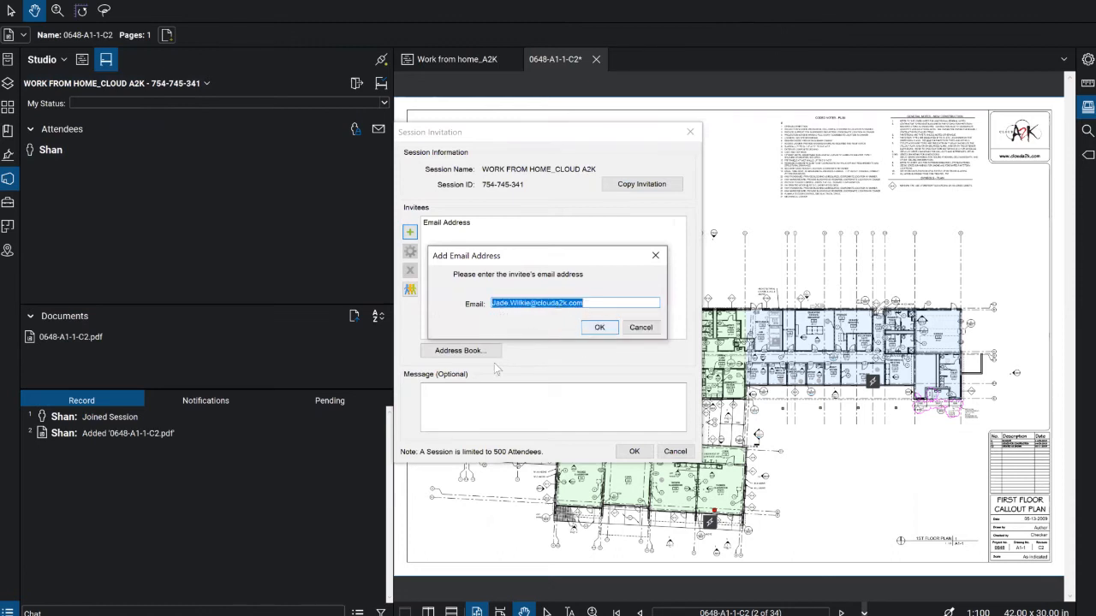
pyautogui.click(634, 452)
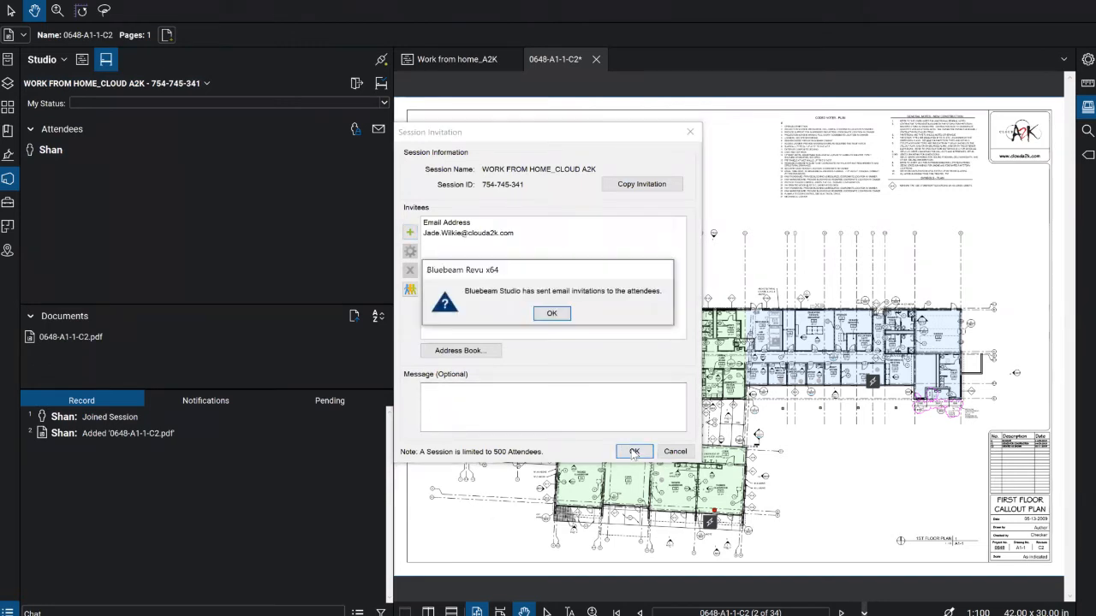
pyautogui.click(552, 314)
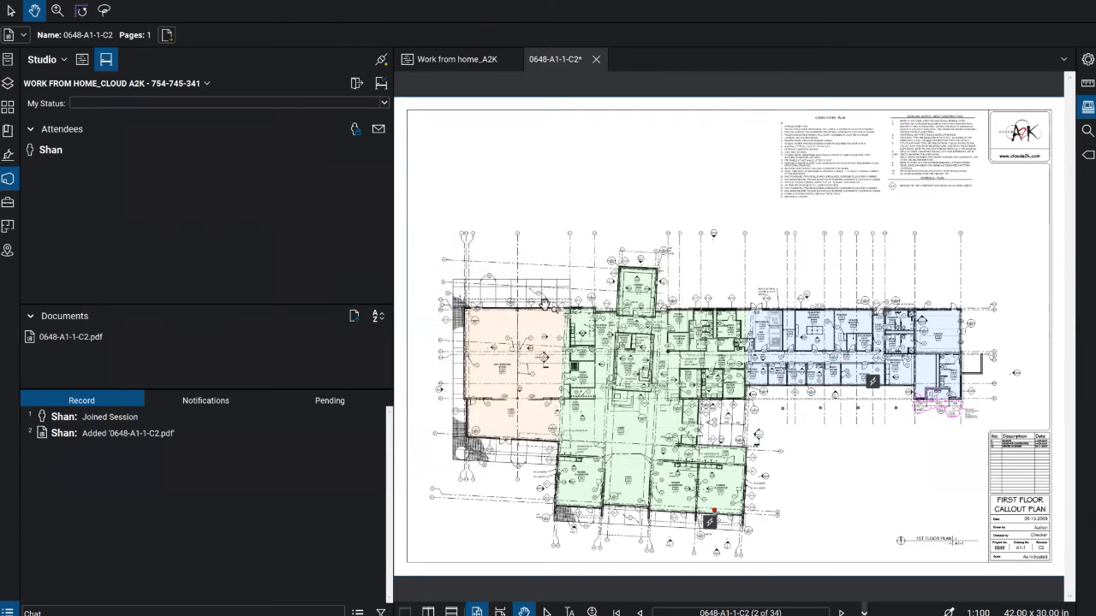
pyautogui.click(353, 131)
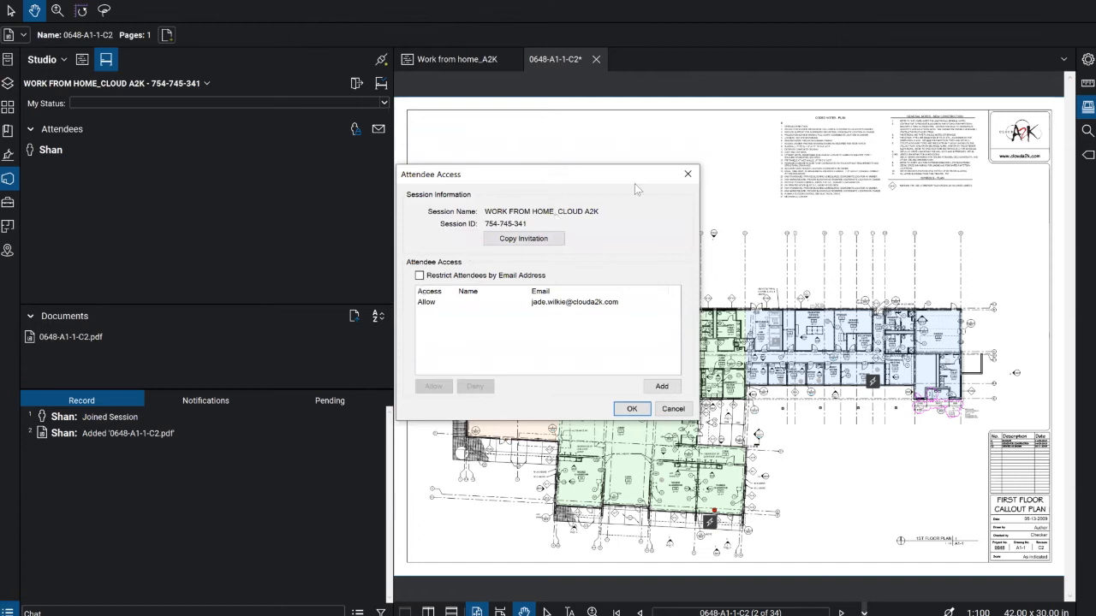
pyautogui.click(688, 177)
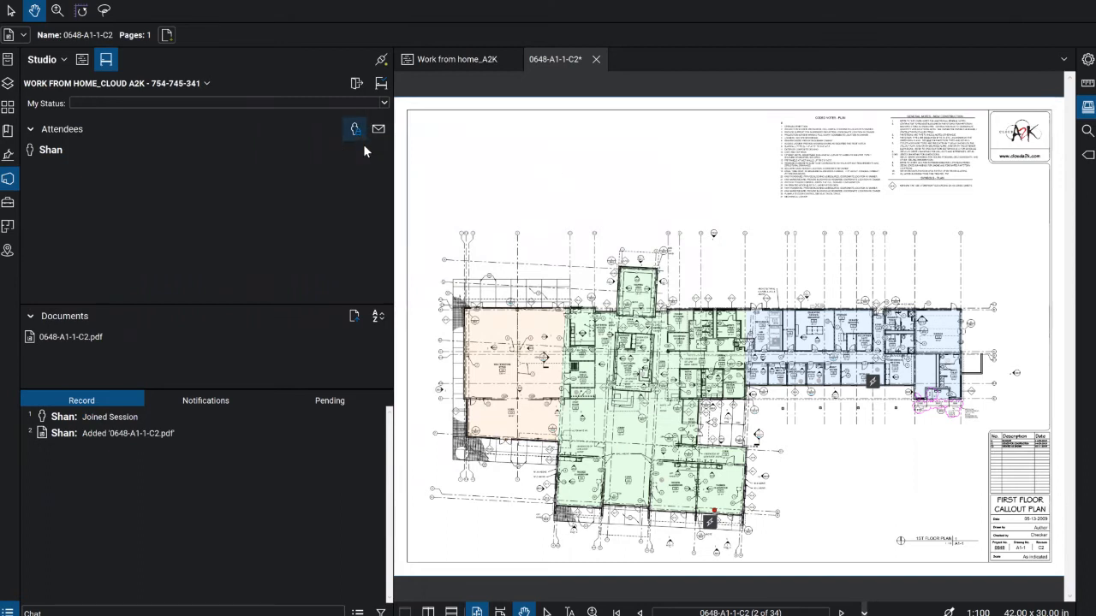
# Step: Open the session settings and toggle the session expiry off and back on
pyautogui.click(204, 82)
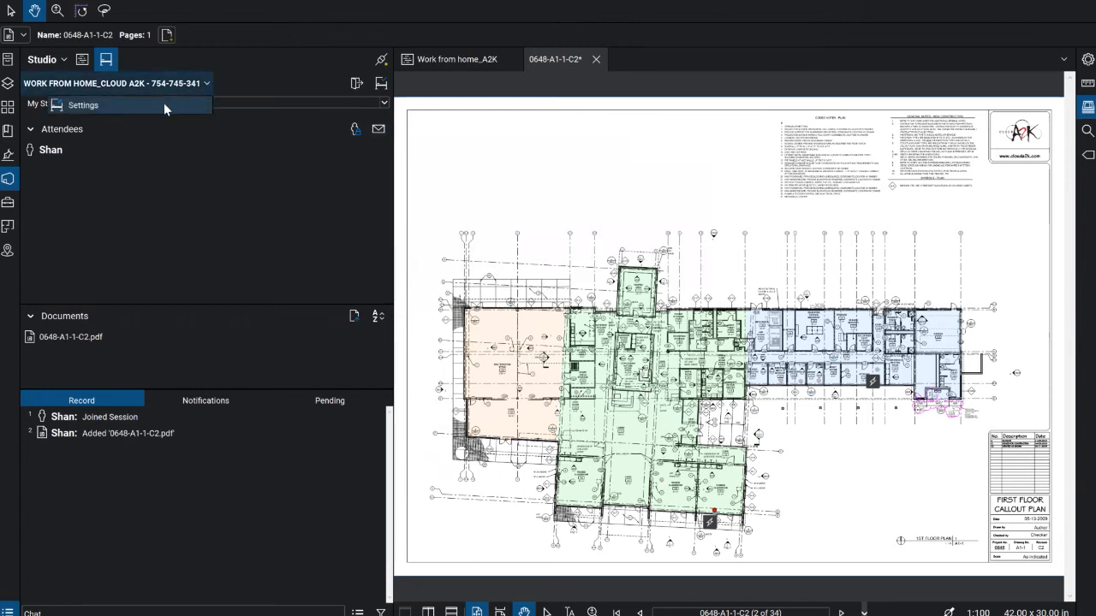
pyautogui.click(89, 107)
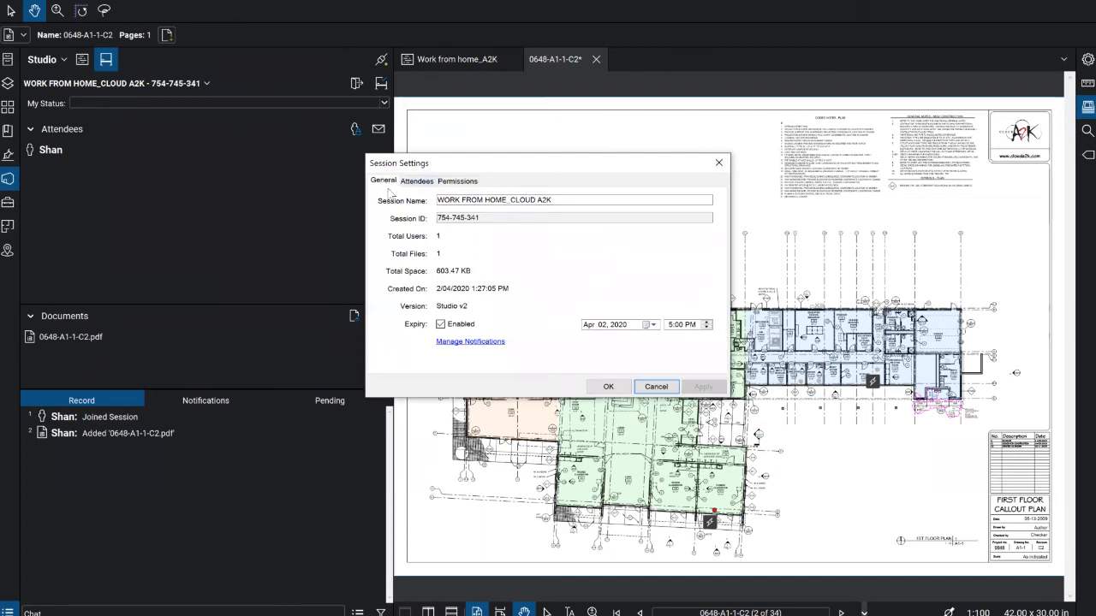
pyautogui.click(439, 324)
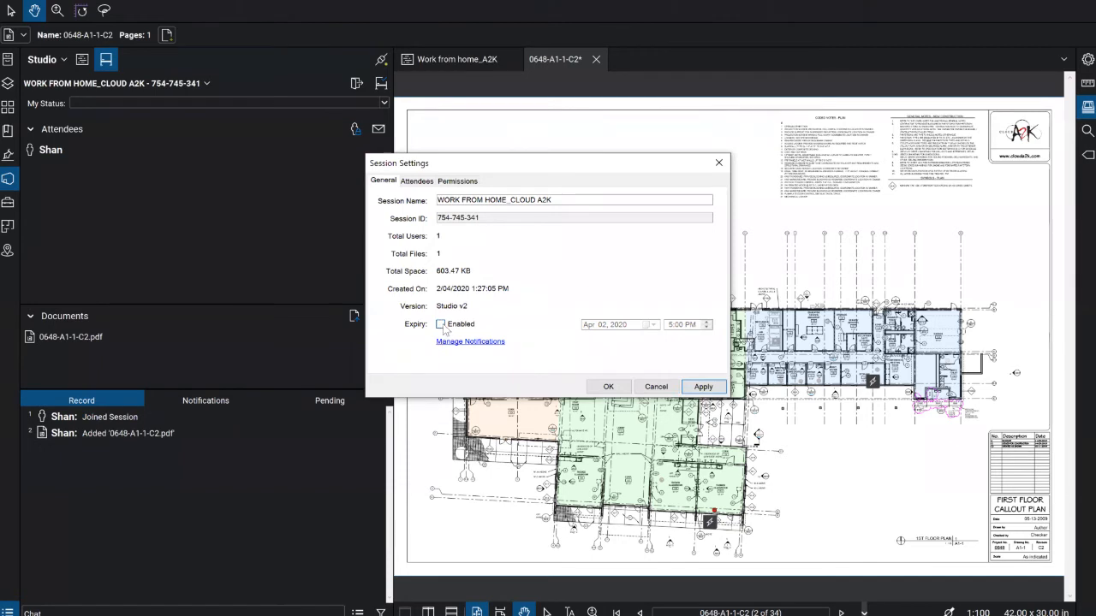
pyautogui.click(440, 325)
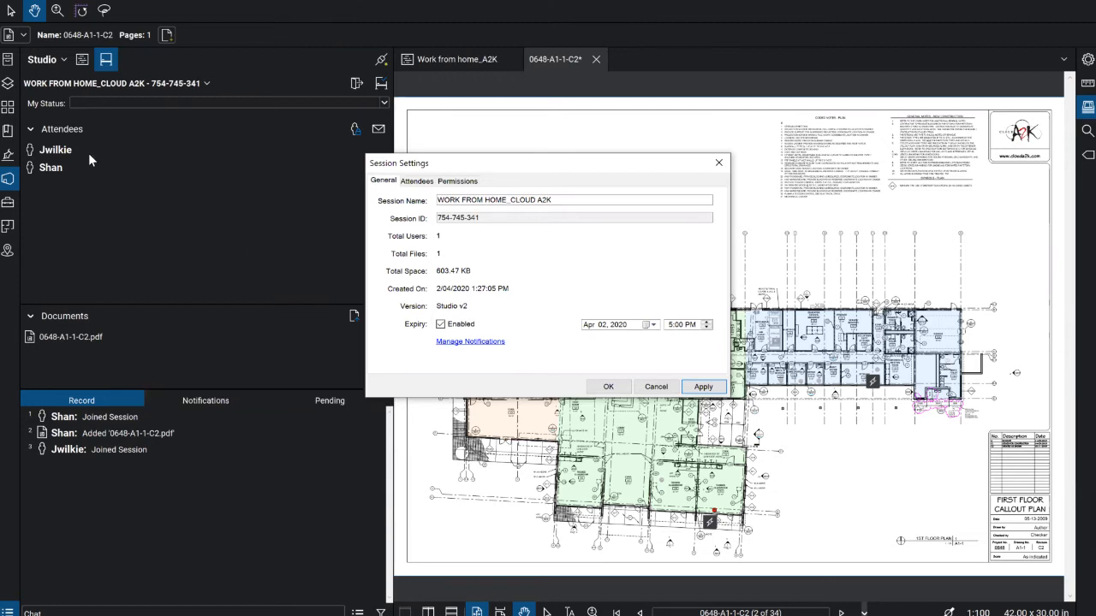
# Step: Review attendee access and permissions, with Add Documents denied, and apply the settings
pyautogui.click(417, 182)
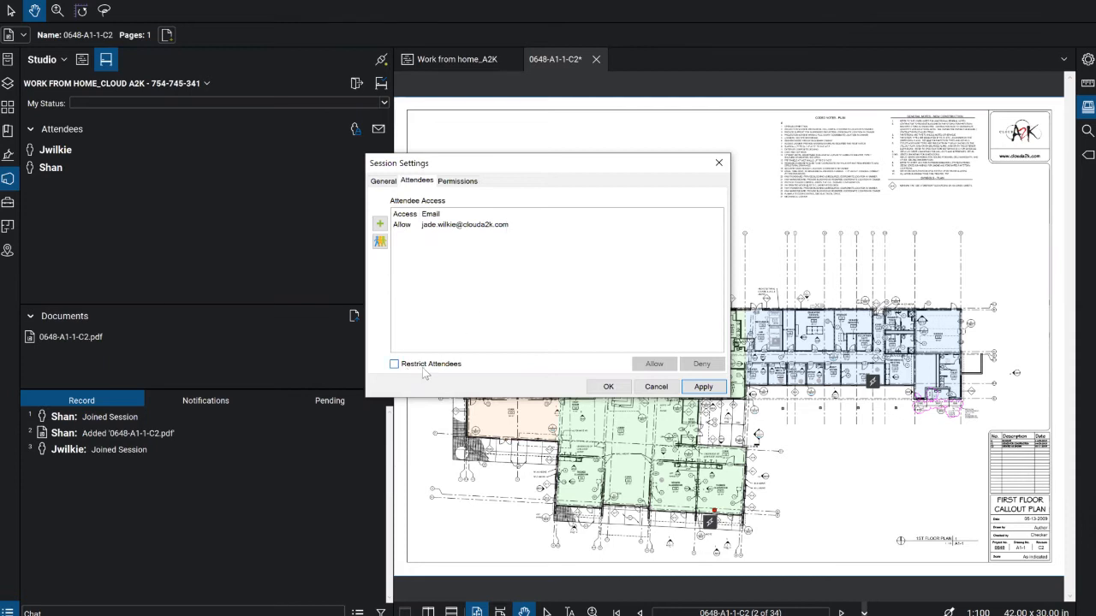
pyautogui.click(459, 180)
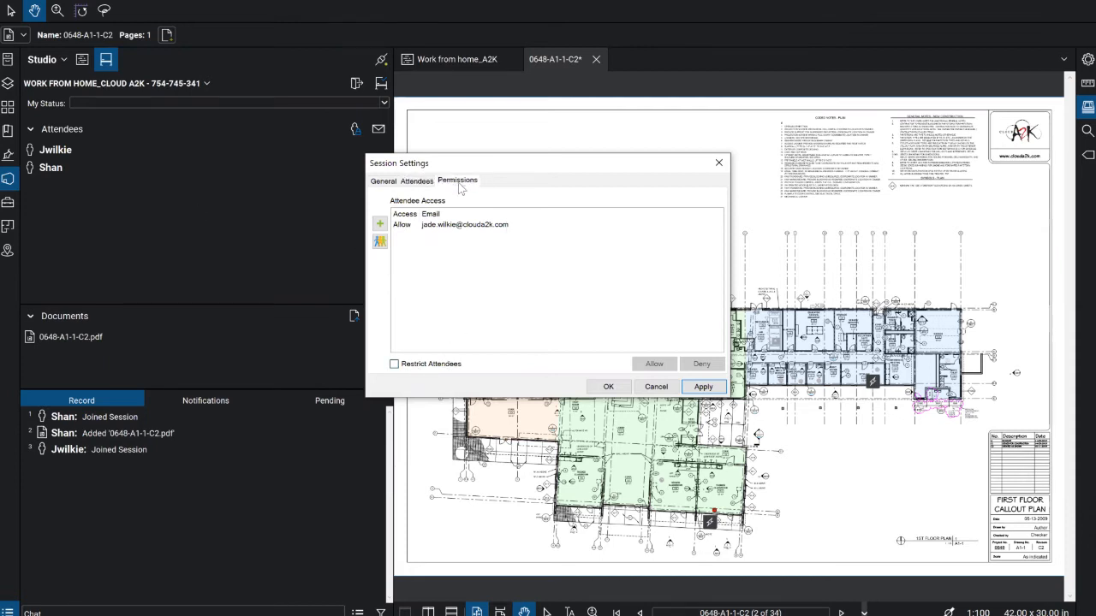
pyautogui.click(635, 250)
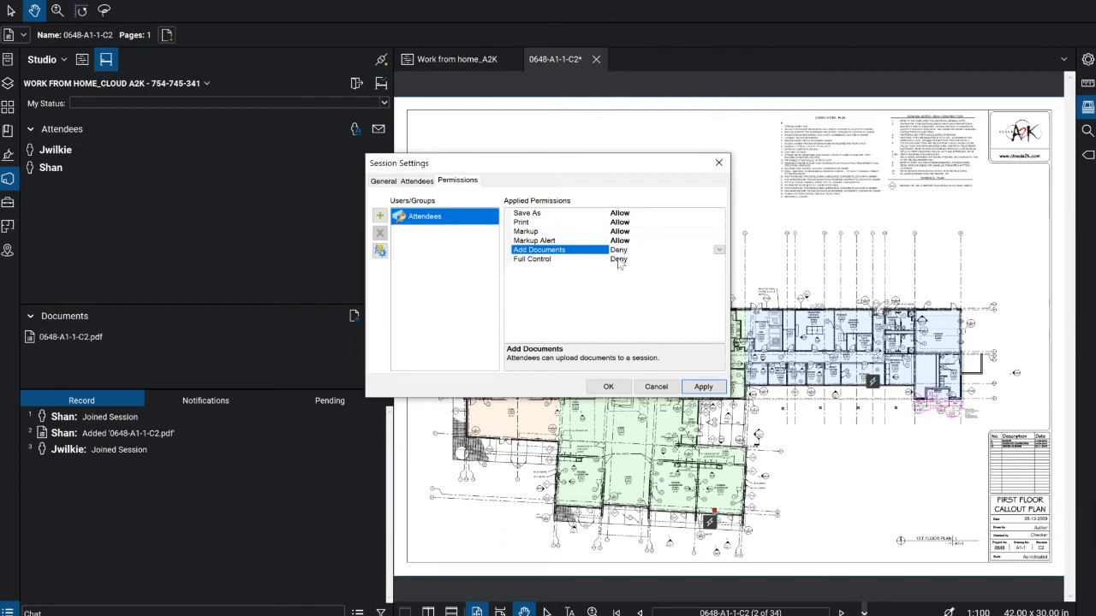
pyautogui.click(609, 387)
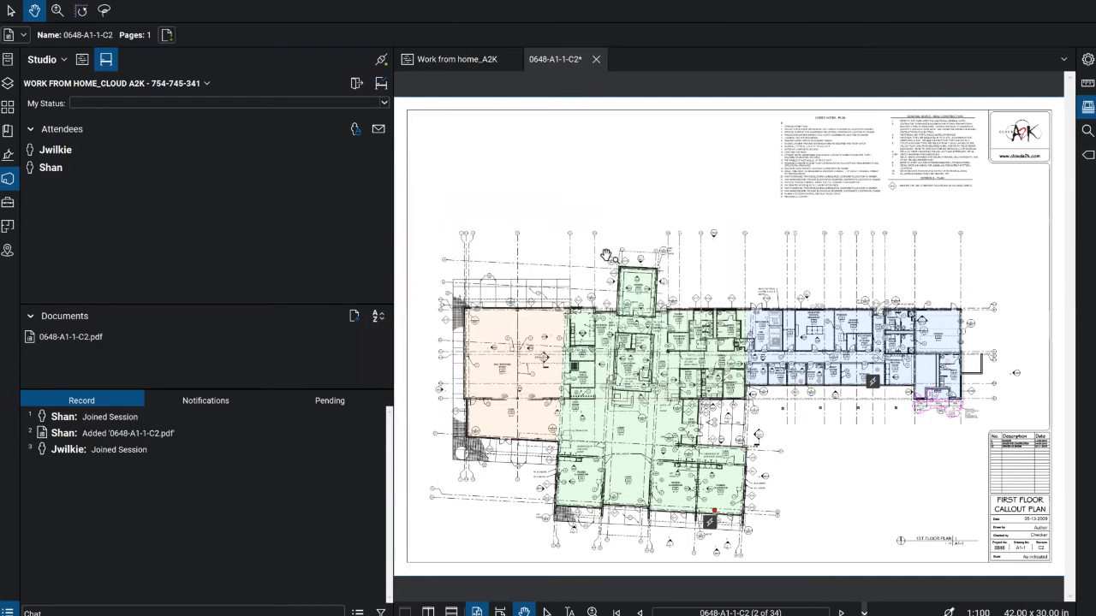
pyautogui.scroll(-3, 609, 258)
# Step: Show the Markups List and view its Manage Columns dialog without changes
pyautogui.scroll(2, 673, 256)
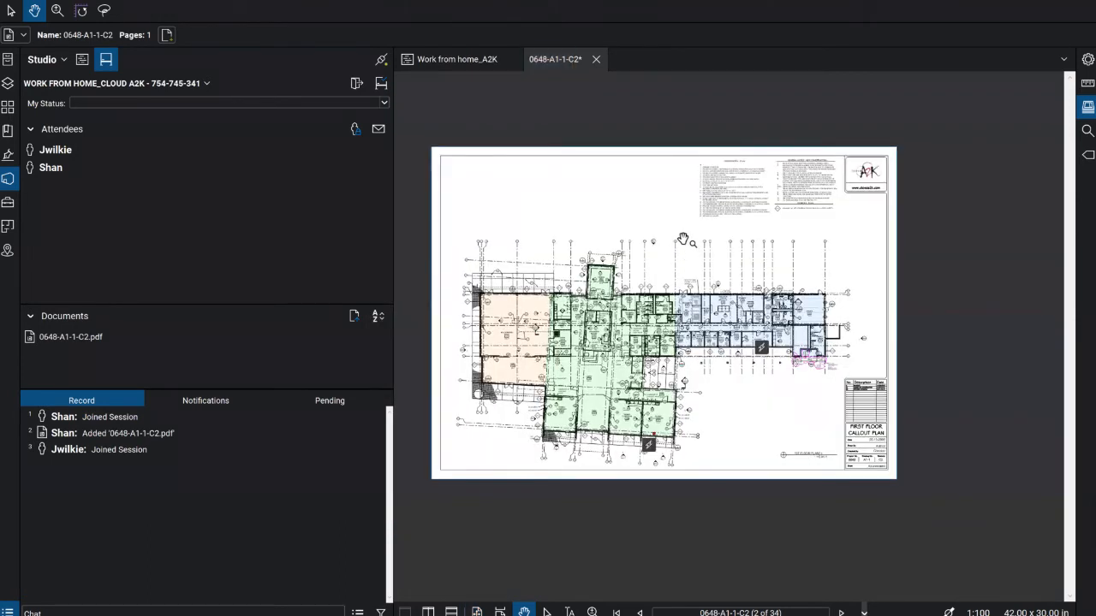
pyautogui.click(8, 612)
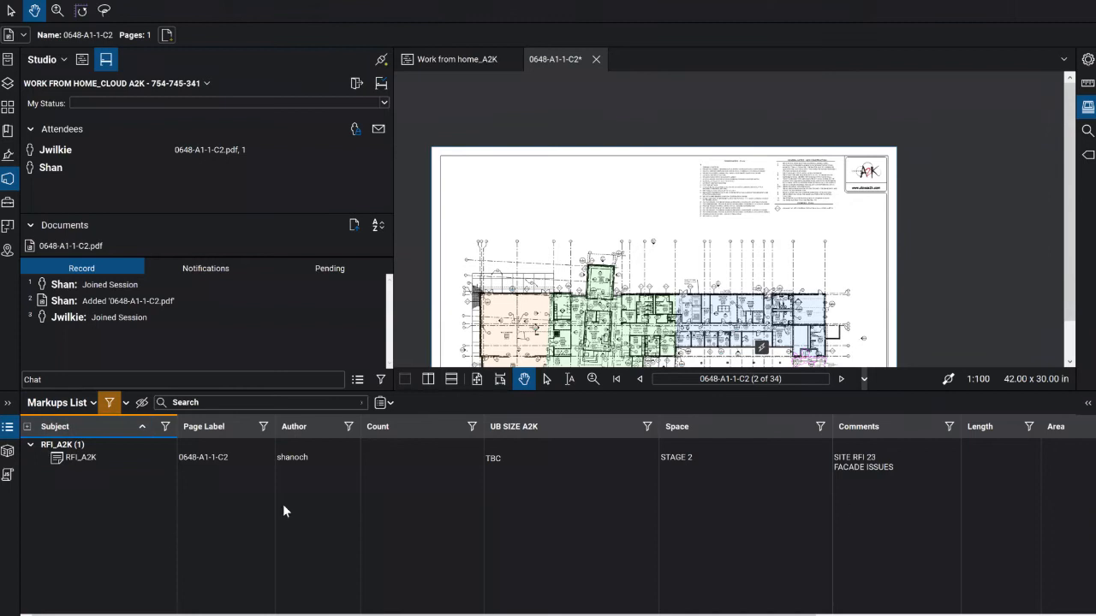
pyautogui.click(94, 404)
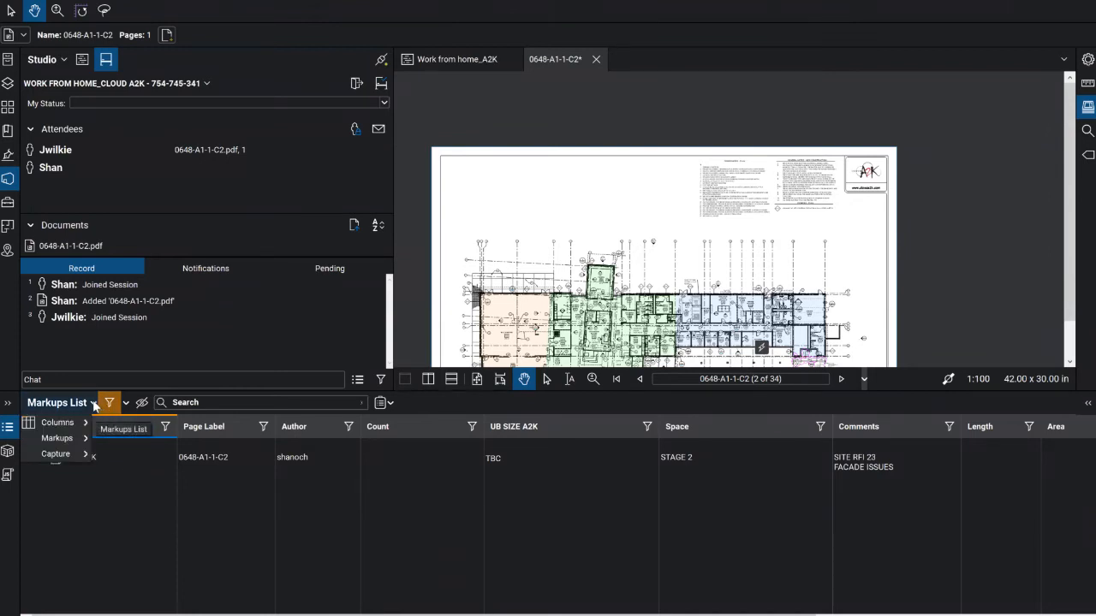
pyautogui.moveTo(81, 424)
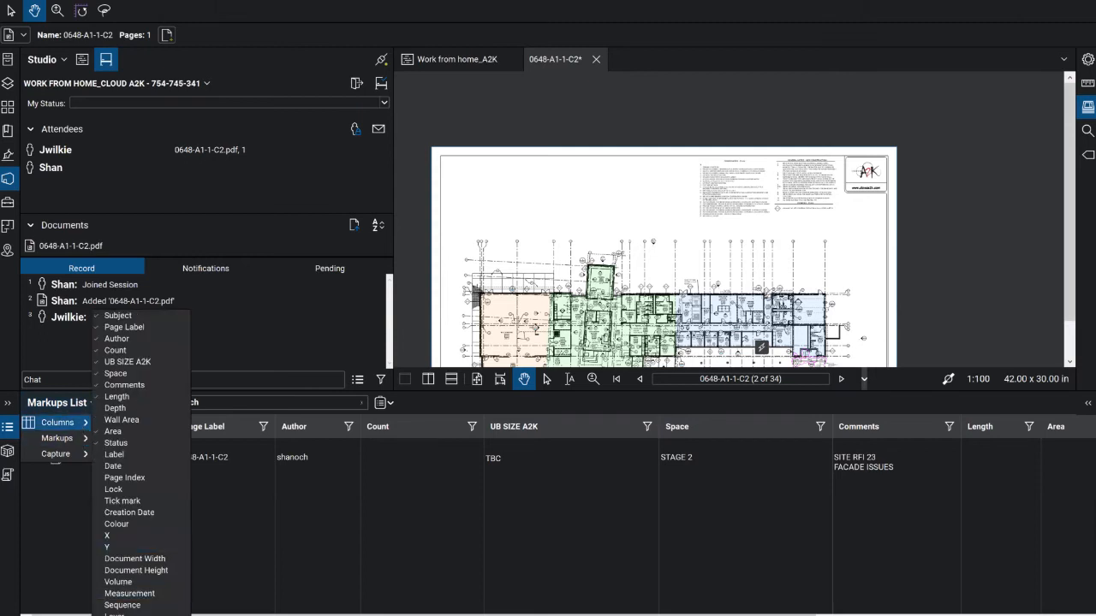
pyautogui.click(124, 613)
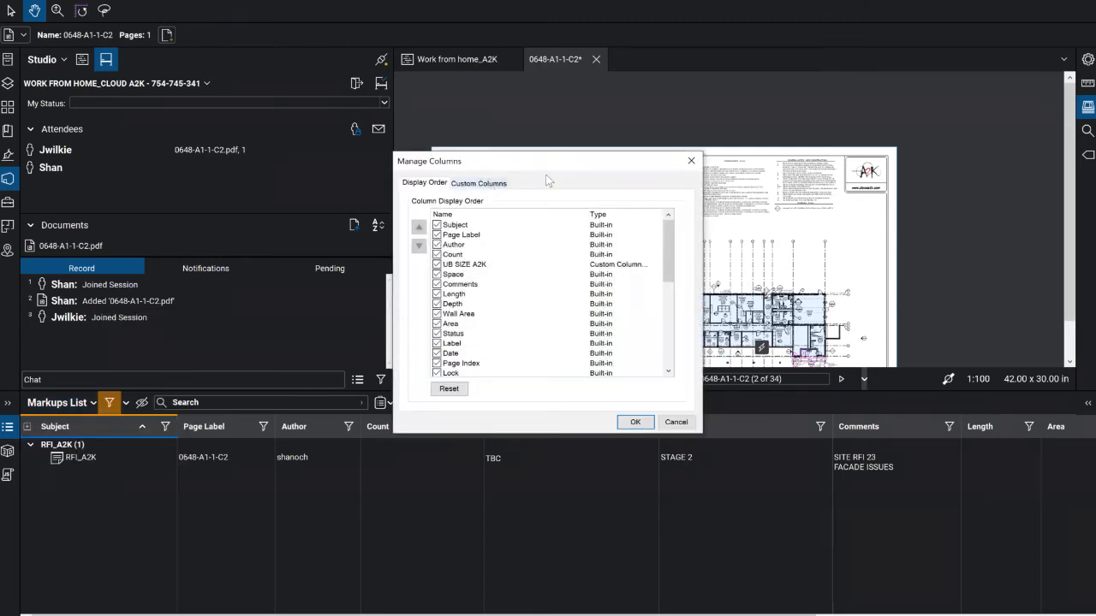
pyautogui.click(691, 161)
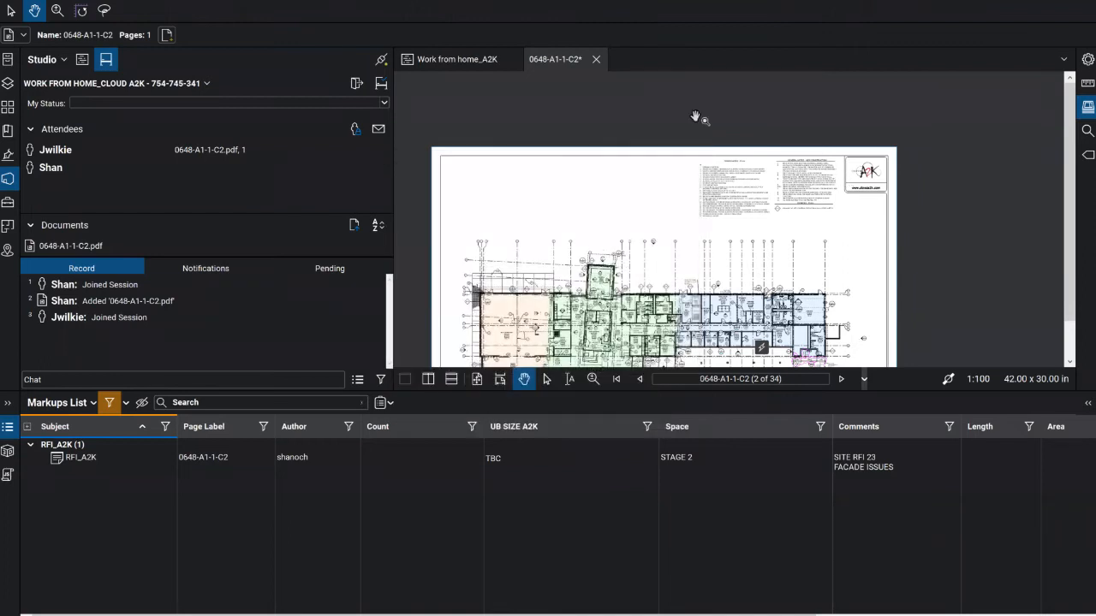
# Step: Close the 0648-A1-1-C2 drawing, saving its changes
pyautogui.click(596, 59)
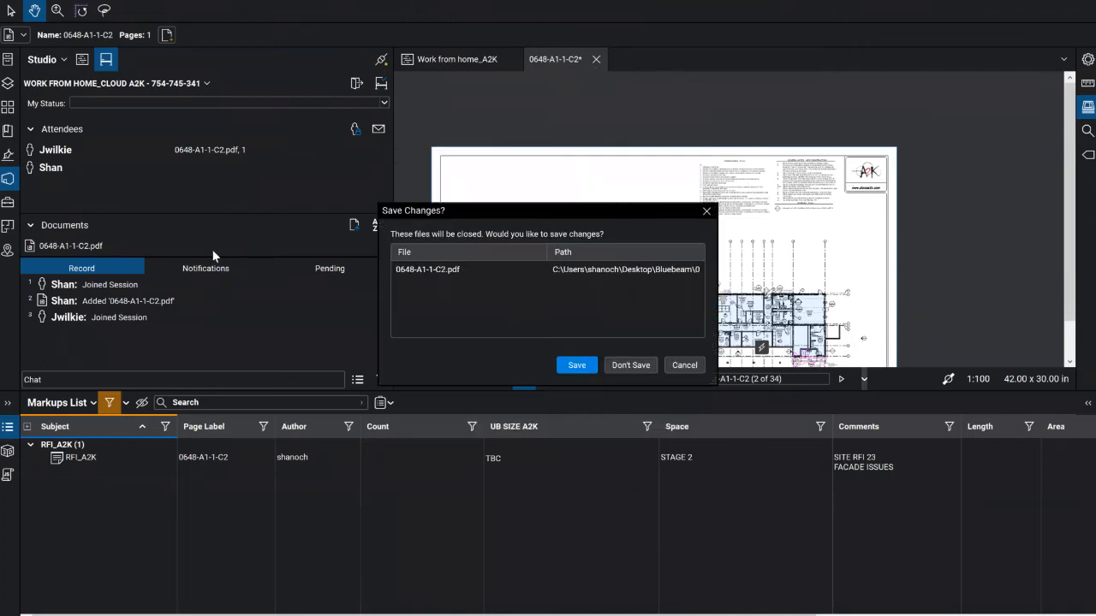
pyautogui.click(574, 364)
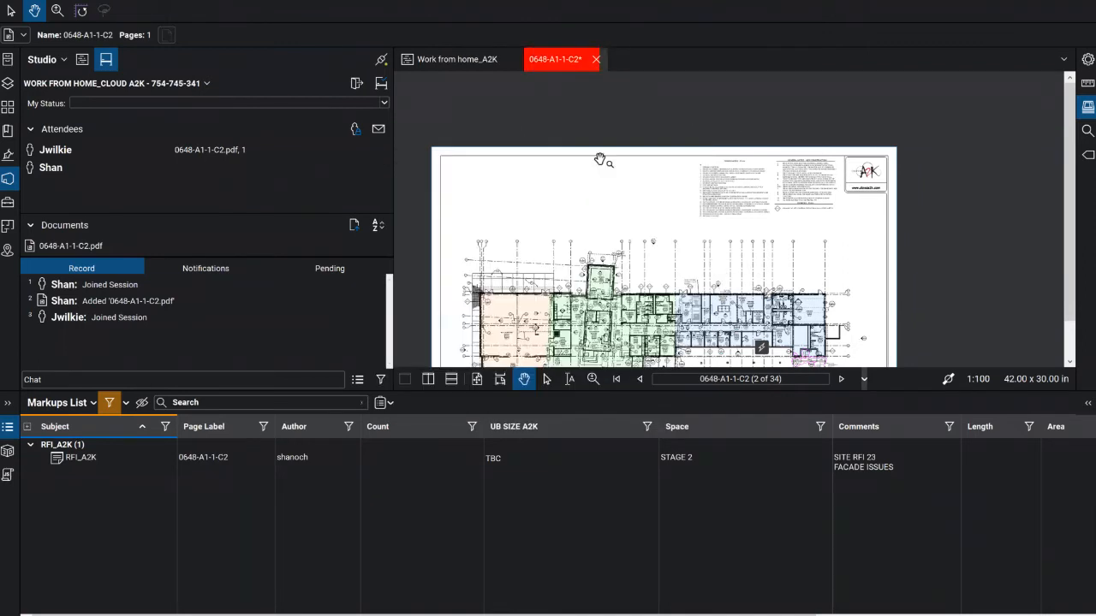
pyautogui.moveTo(74, 246)
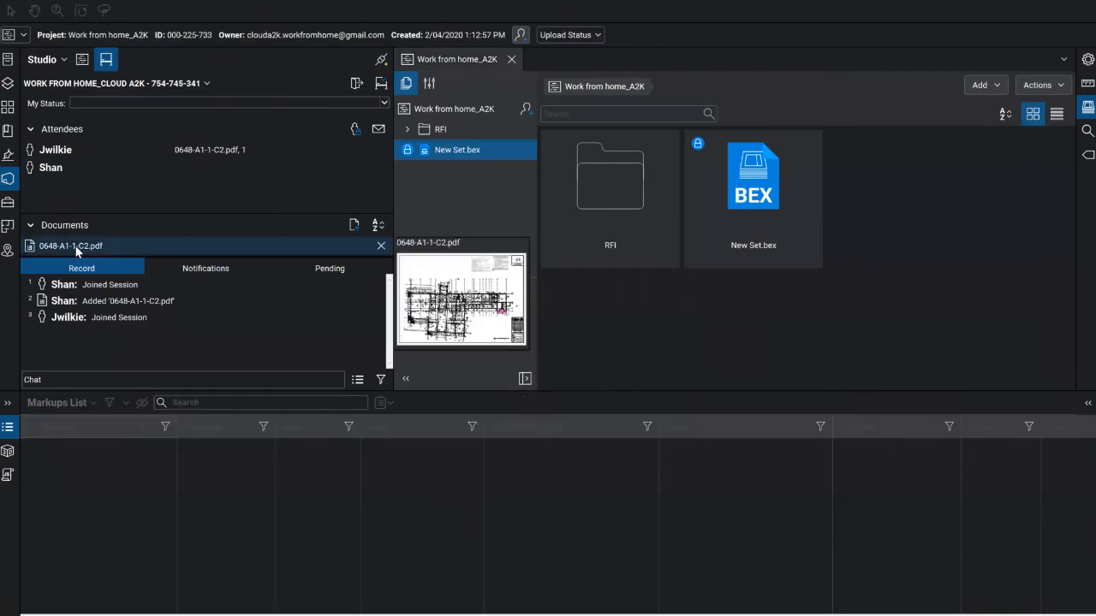
# Step: Reopen 0648-A1-1-C2.pdf from the session documents and close the Work from home_A2K tab
pyautogui.doubleClick(74, 245)
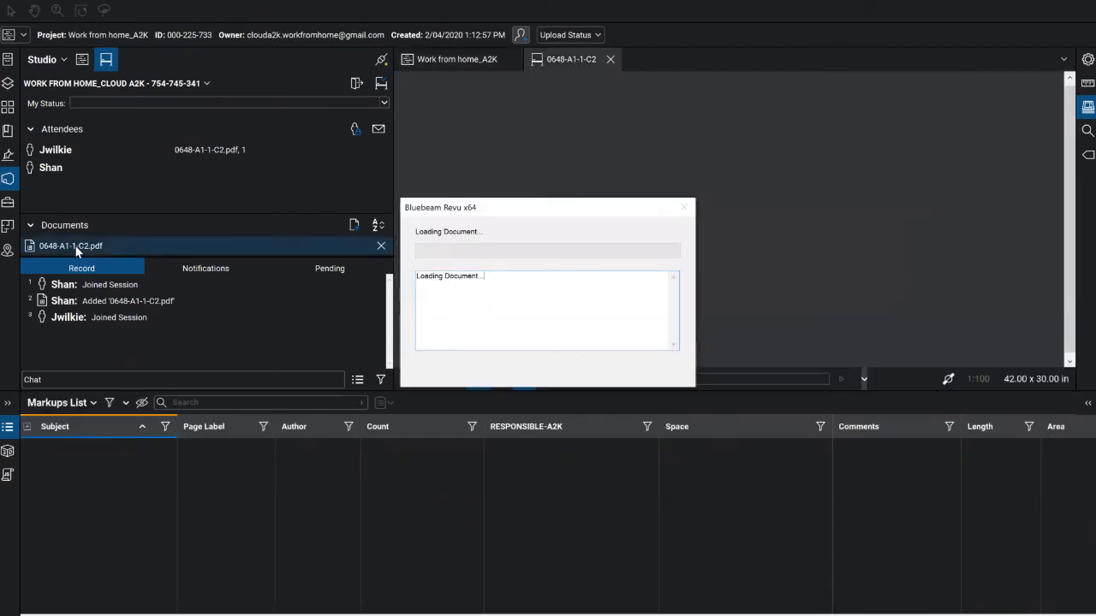
pyautogui.click(93, 404)
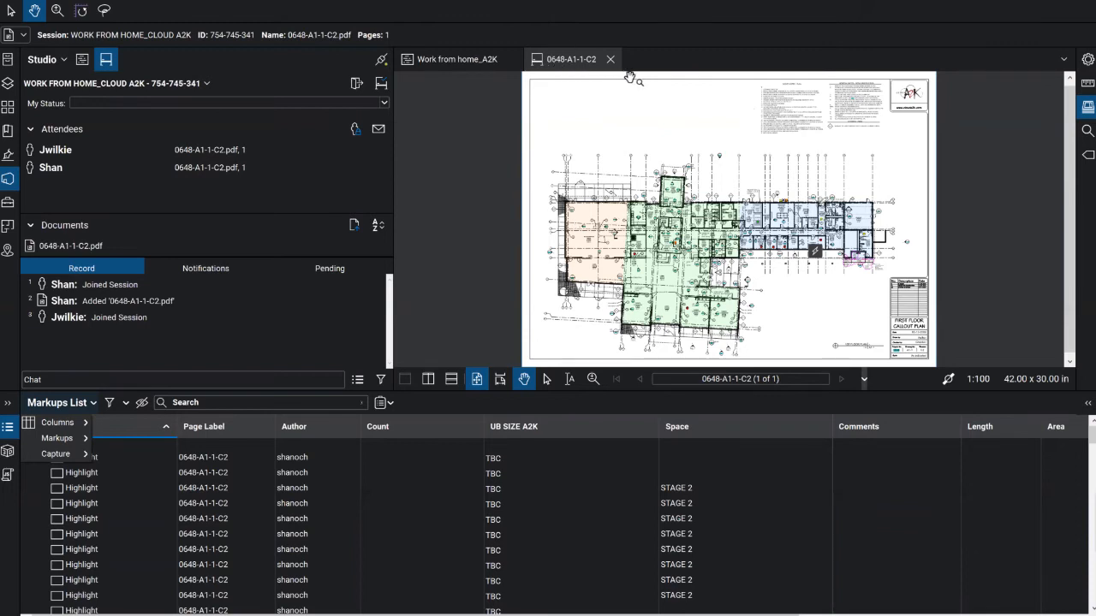
pyautogui.click(118, 414)
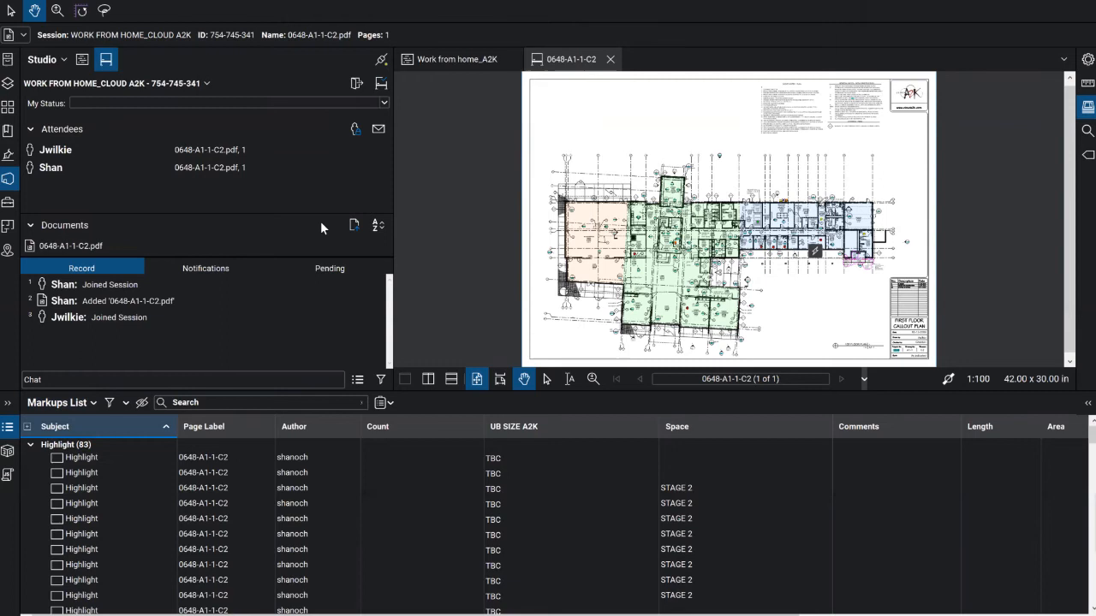
pyautogui.click(441, 61)
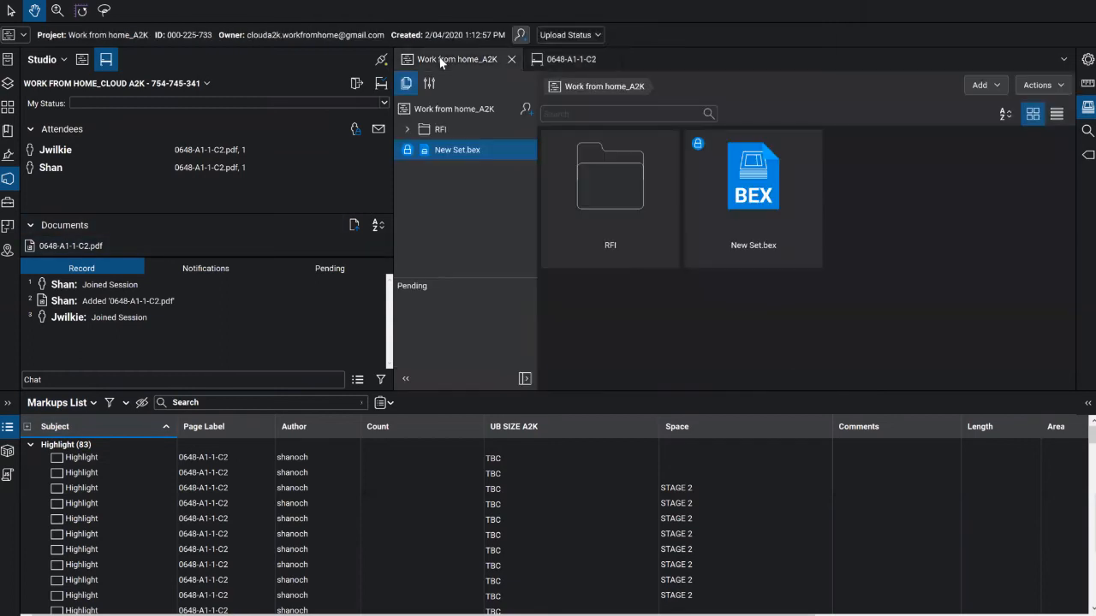
pyautogui.click(511, 60)
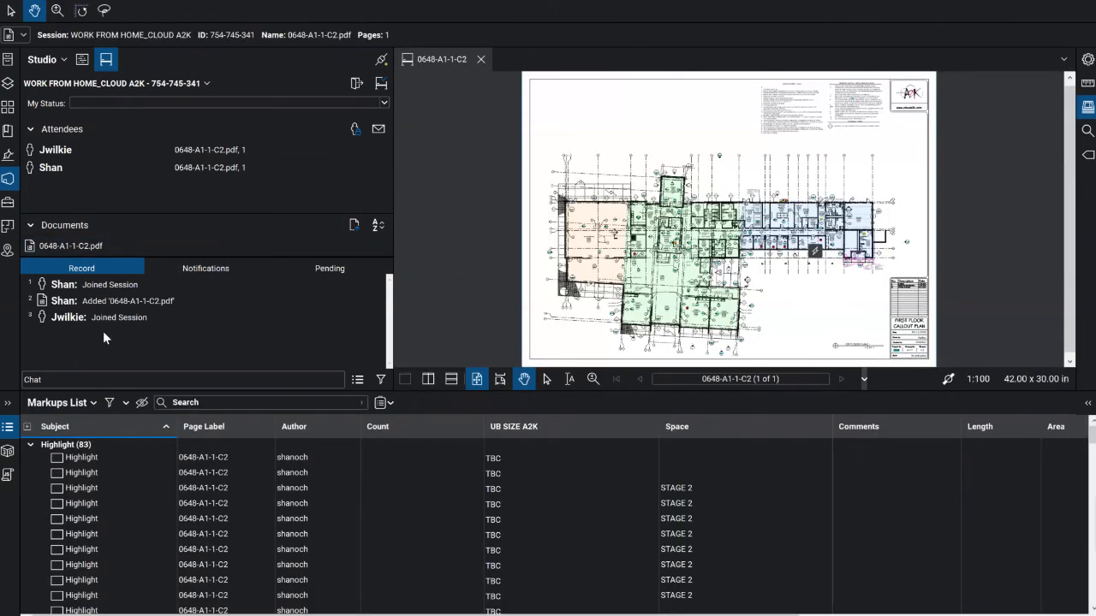
# Step: Review the Markups List columns in Manage Columns, selecting the UB SIZE A2K column
pyautogui.click(93, 404)
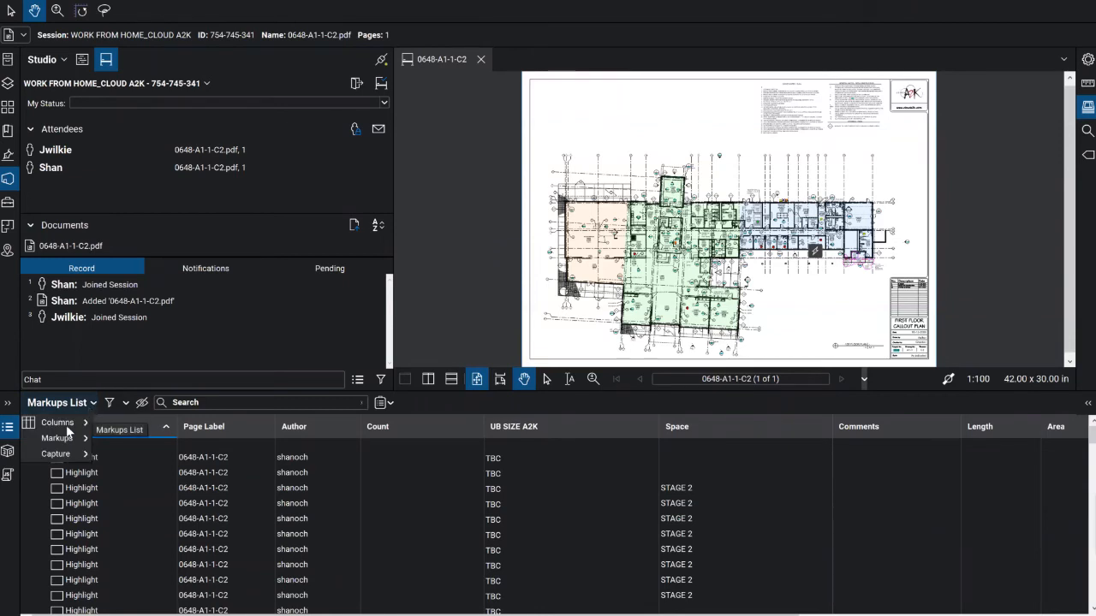
pyautogui.moveTo(61, 422)
pyautogui.click(128, 613)
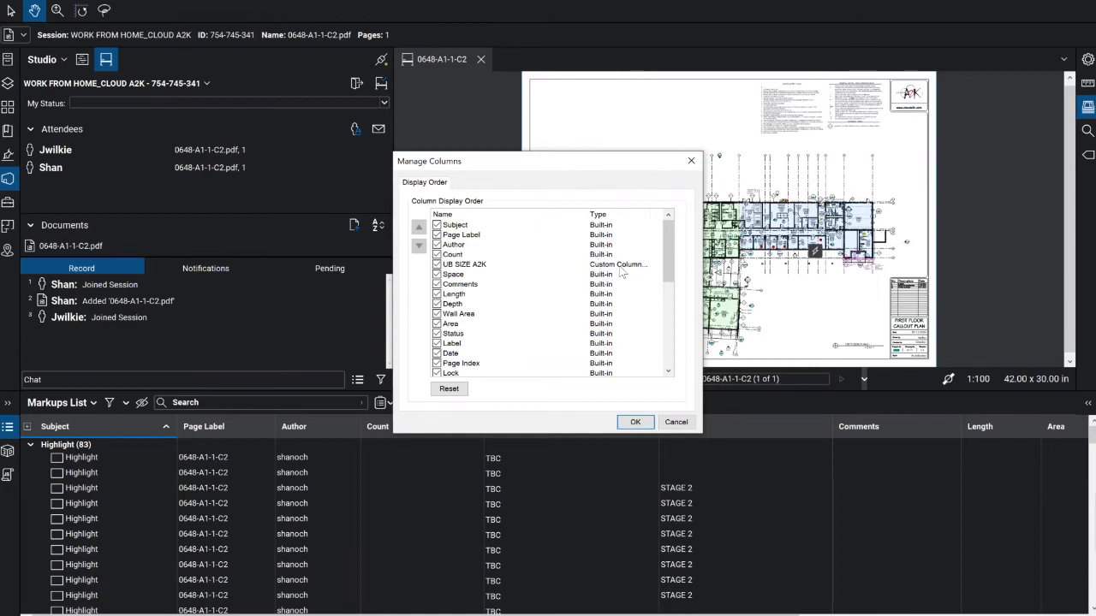
pyautogui.click(448, 264)
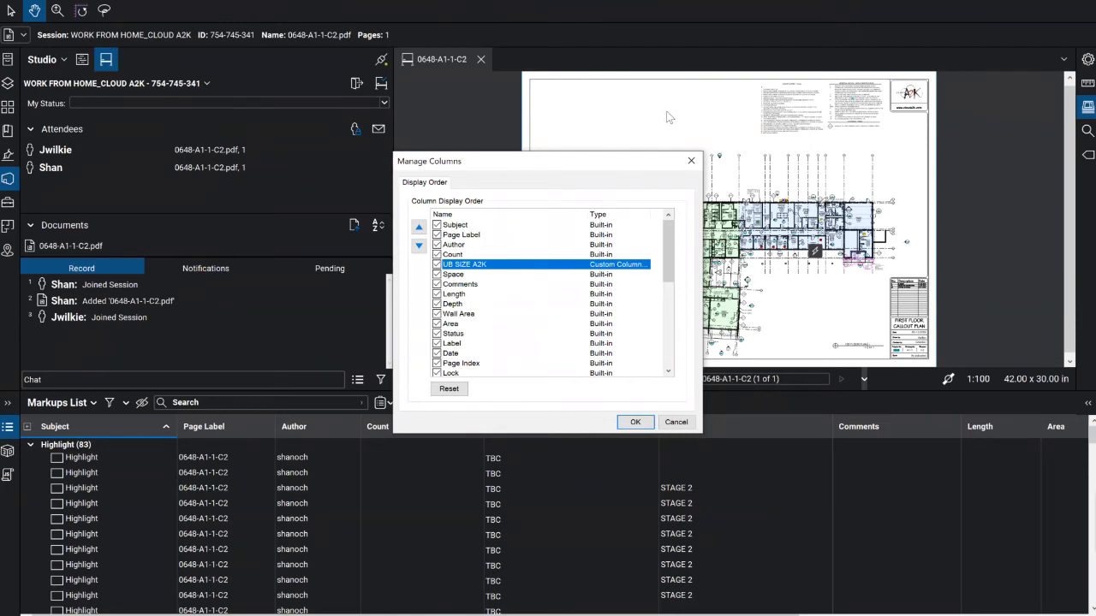
pyautogui.click(691, 162)
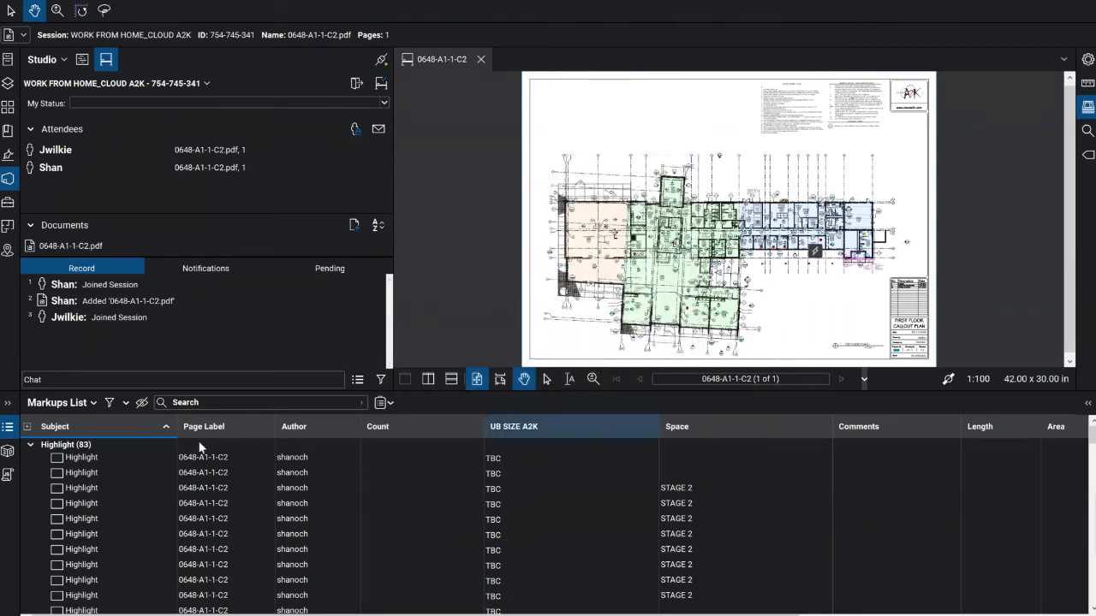
# Step: Check the red line markup's status below the offices, fit the sheet, and hide the Markups List
pyautogui.moveTo(548, 615); pyautogui.dragTo(826, 614)
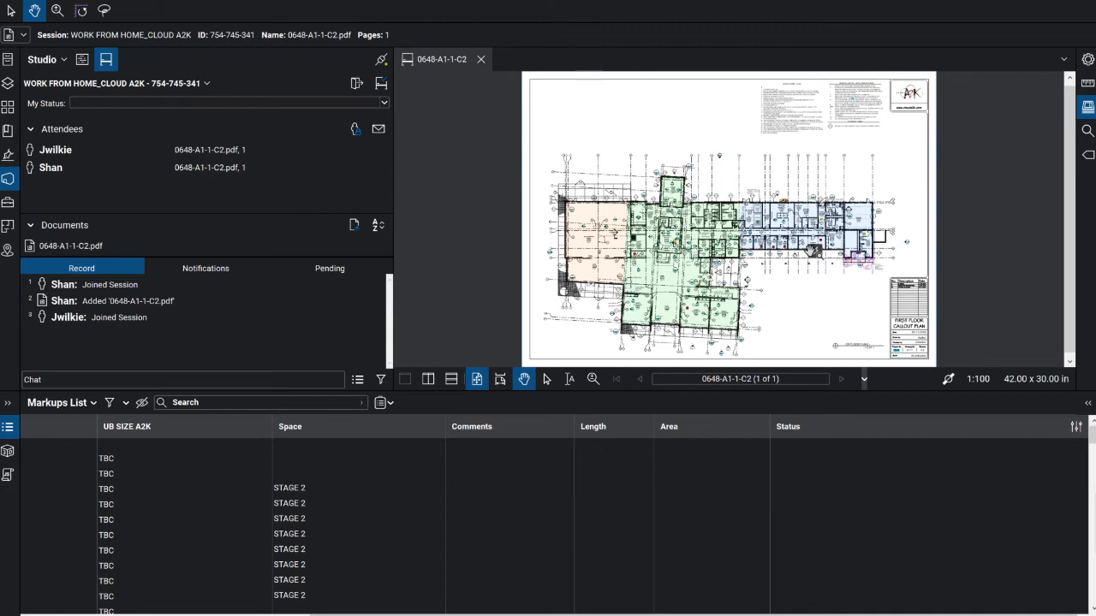
pyautogui.scroll(5, 813, 253)
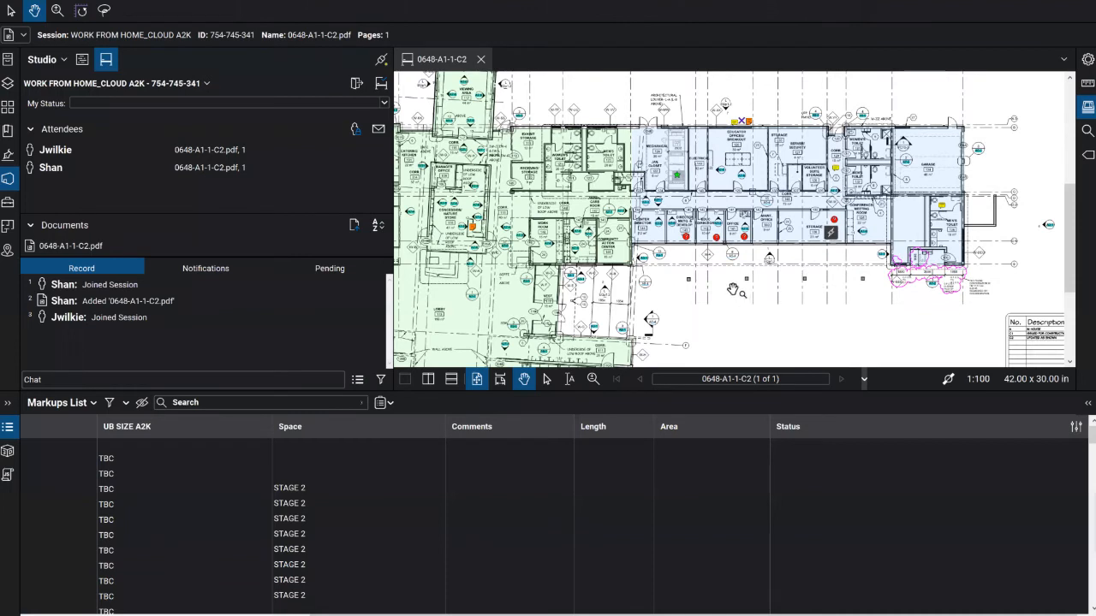
pyautogui.scroll(1, 734, 294)
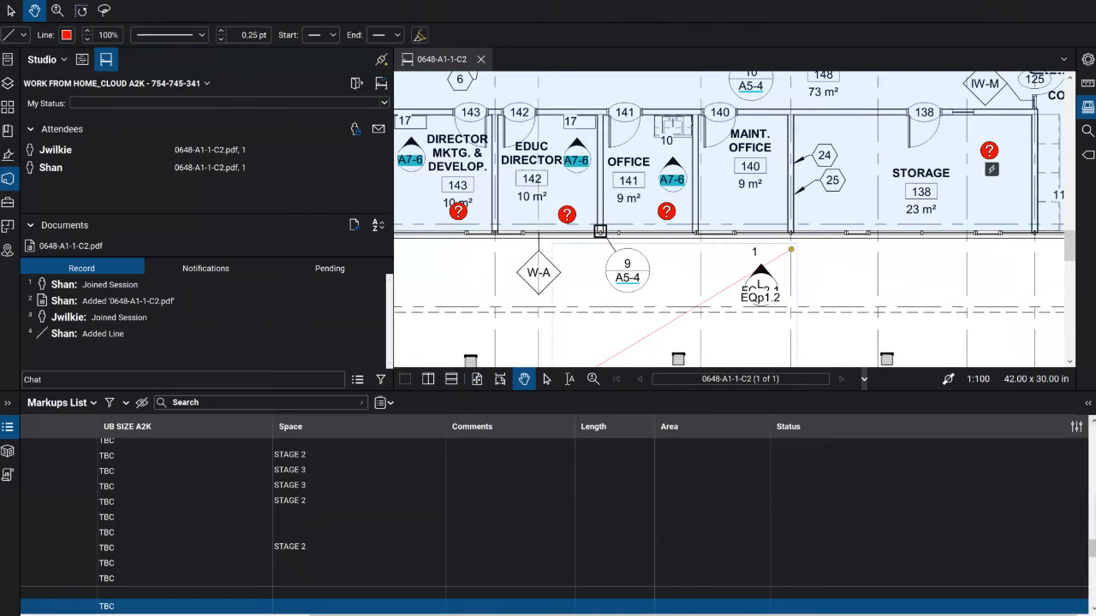
pyautogui.click(1036, 444)
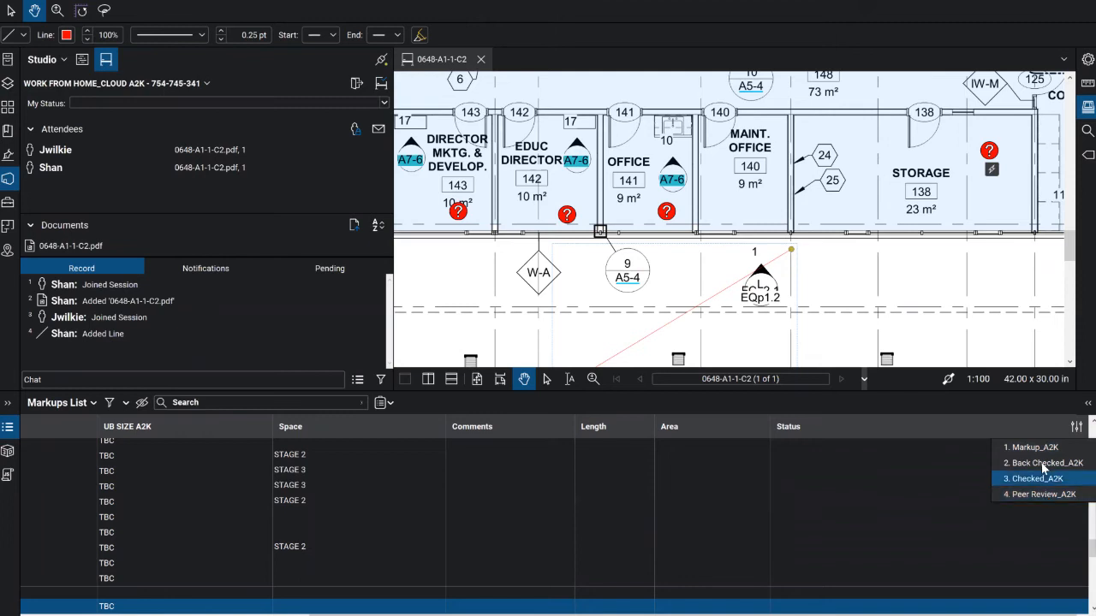
pyautogui.click(502, 274)
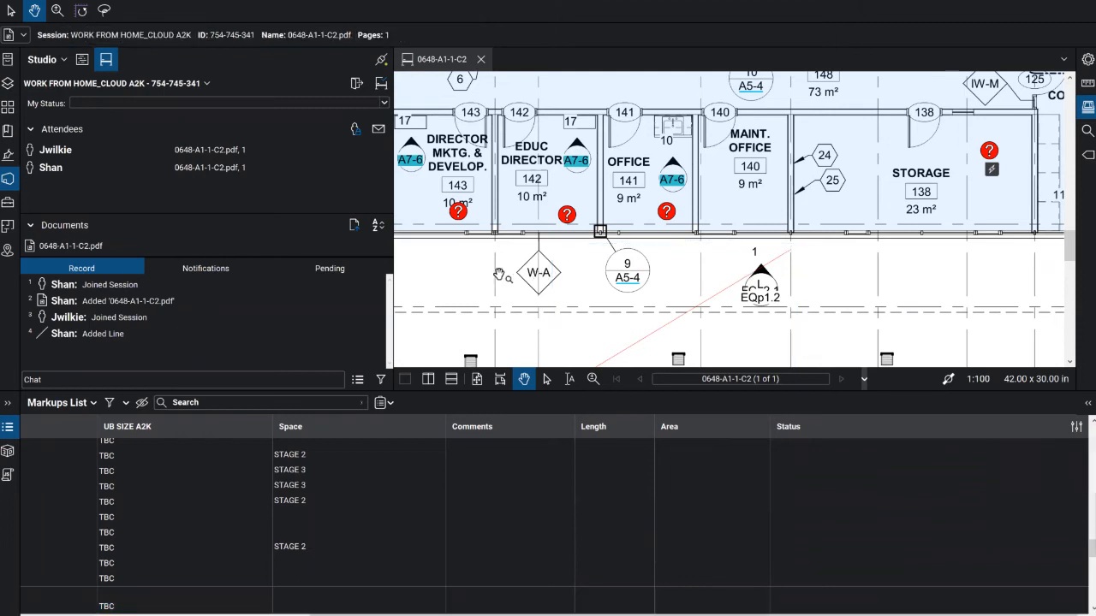
pyautogui.hotkey('ctrl', '0')
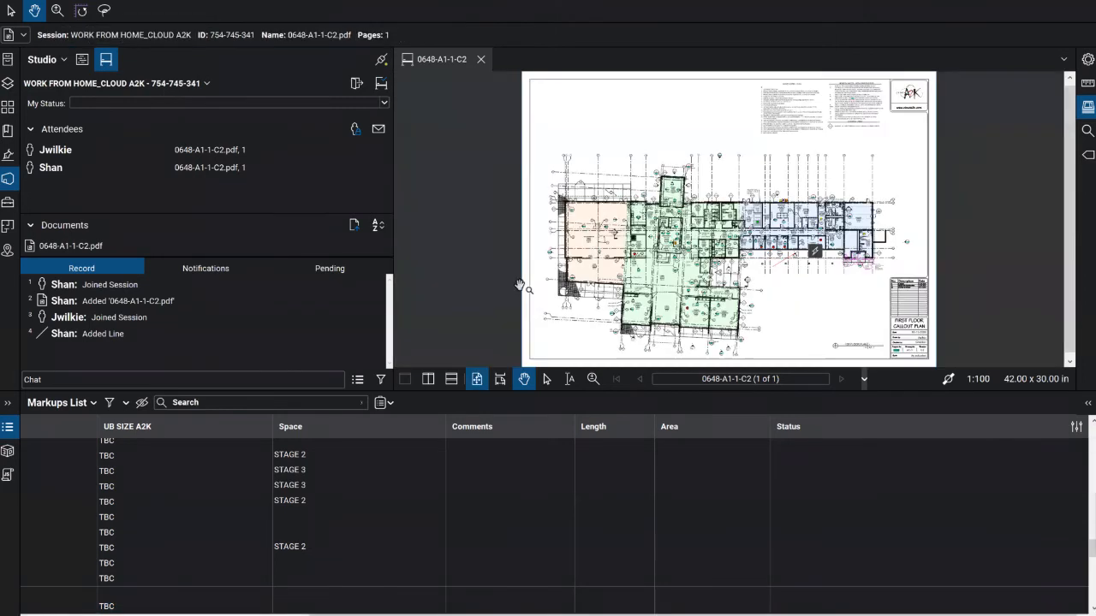
pyautogui.click(7, 432)
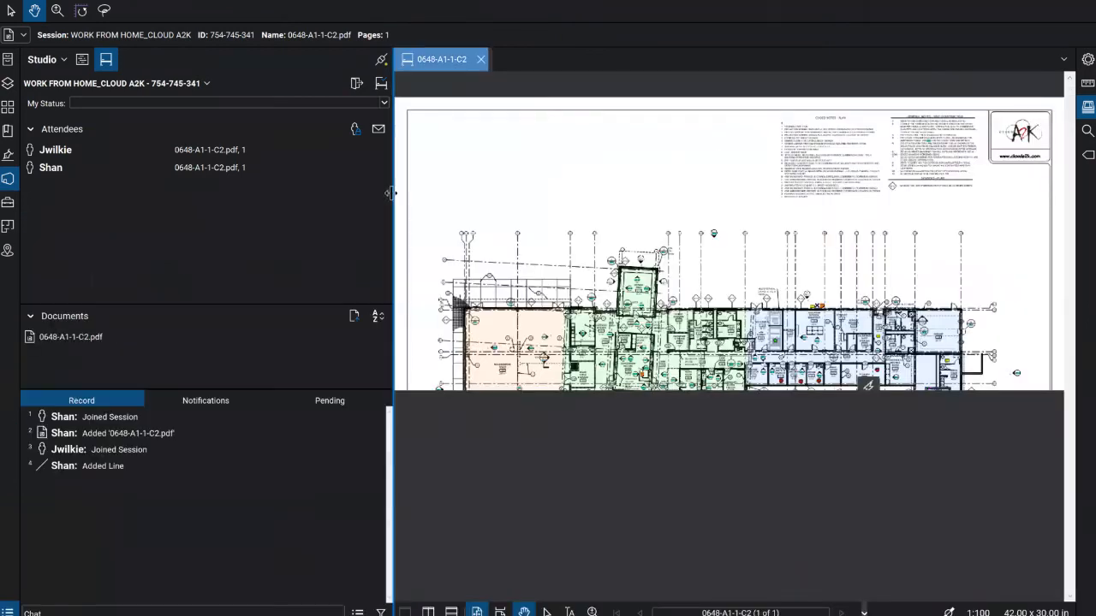
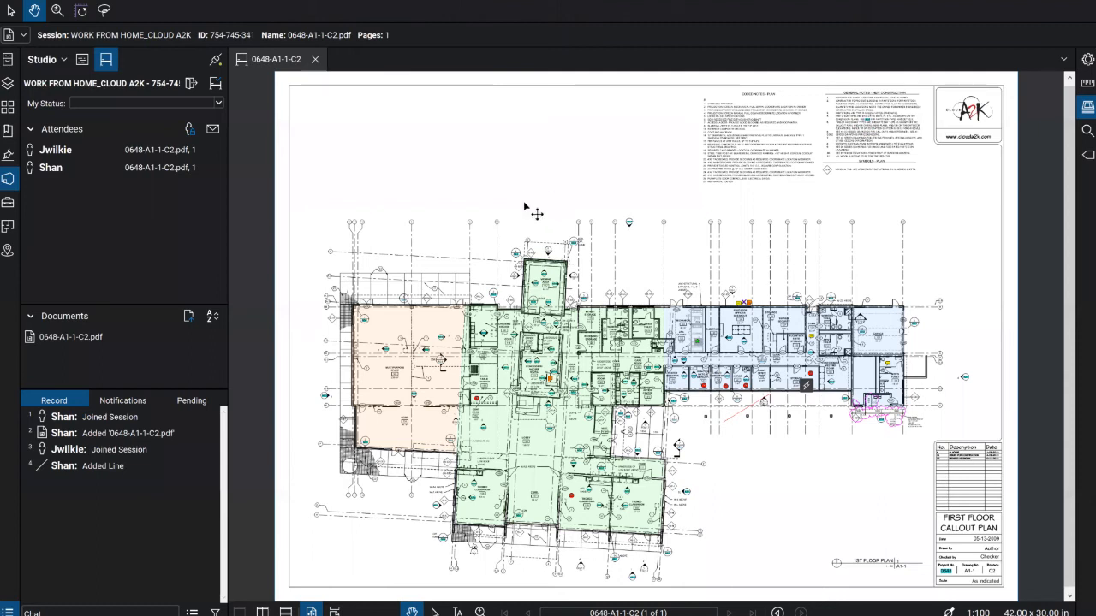
# Step: Zoom around the 0648-A1-1-C2 plan and open the Markups List panel
pyautogui.scroll(2, 531, 211)
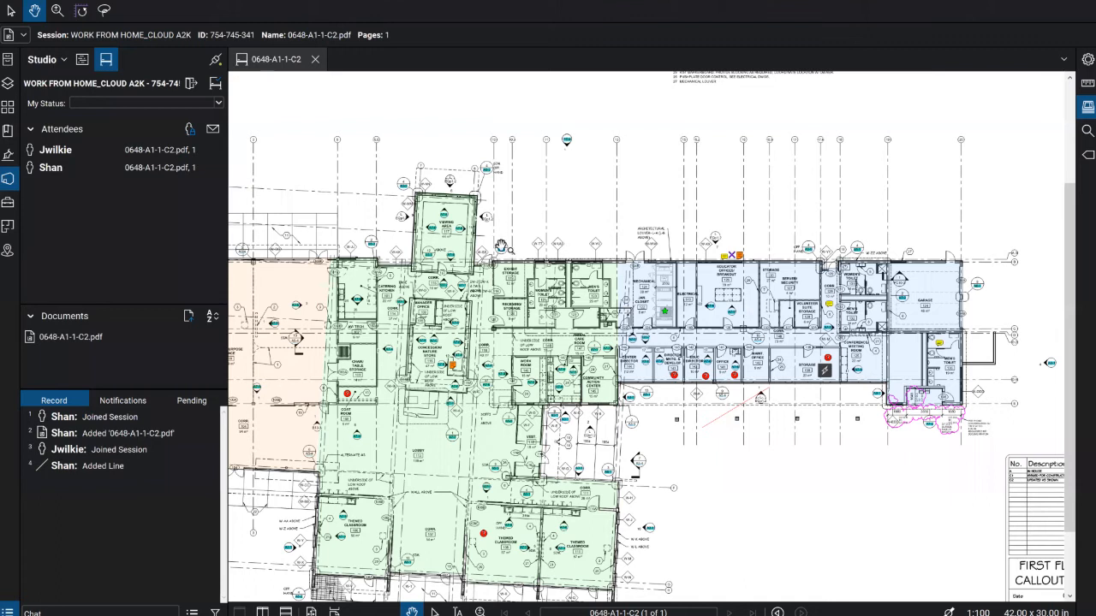
pyautogui.scroll(3, 513, 248)
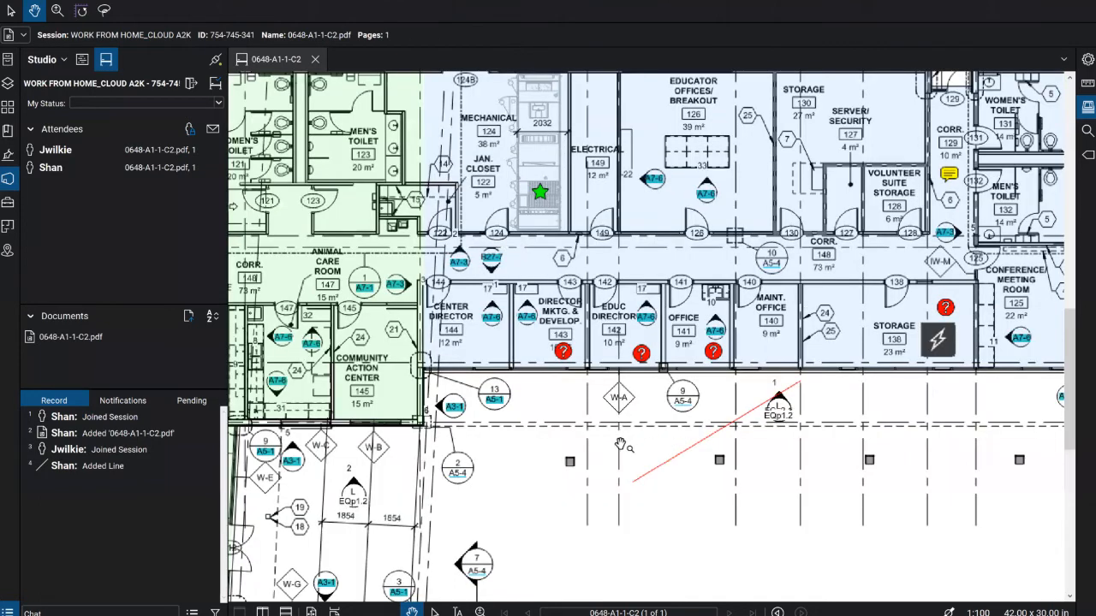
pyautogui.scroll(5, 622, 411)
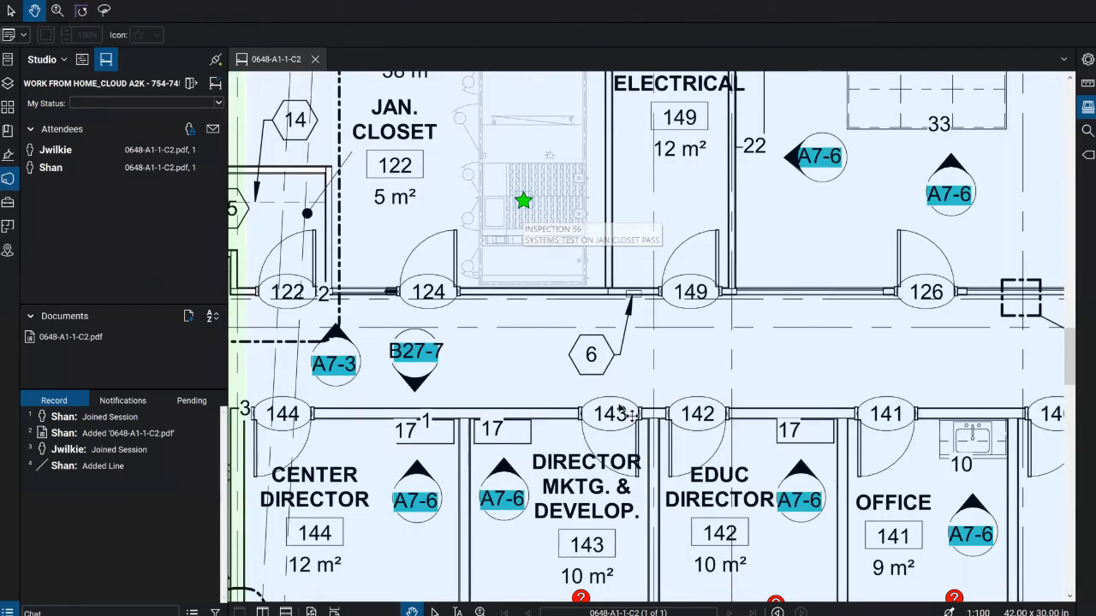
pyautogui.scroll(-5, 622, 410)
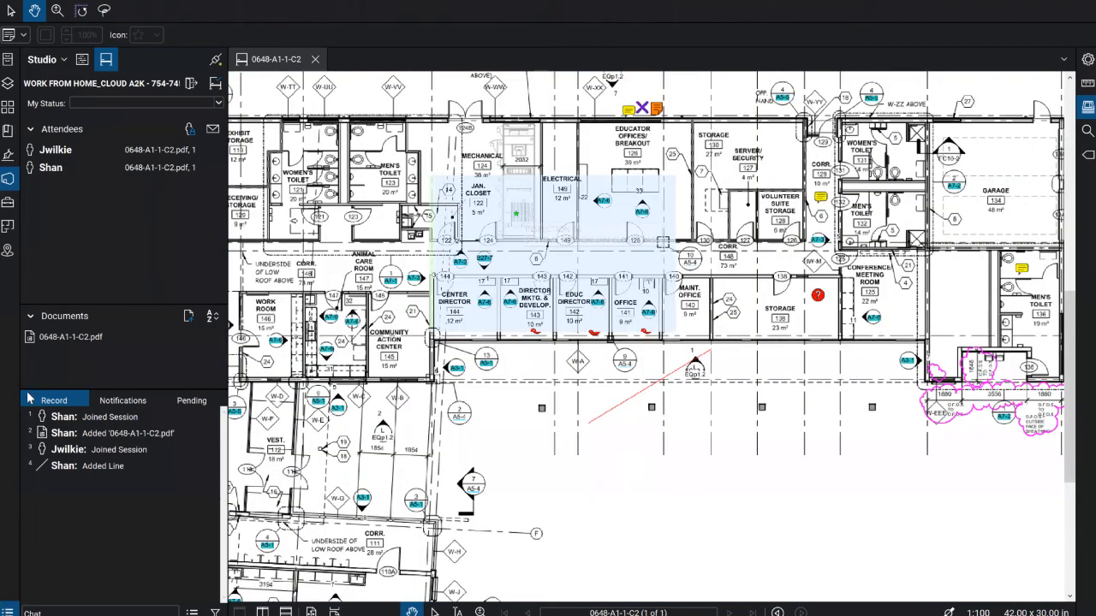
pyautogui.click(7, 610)
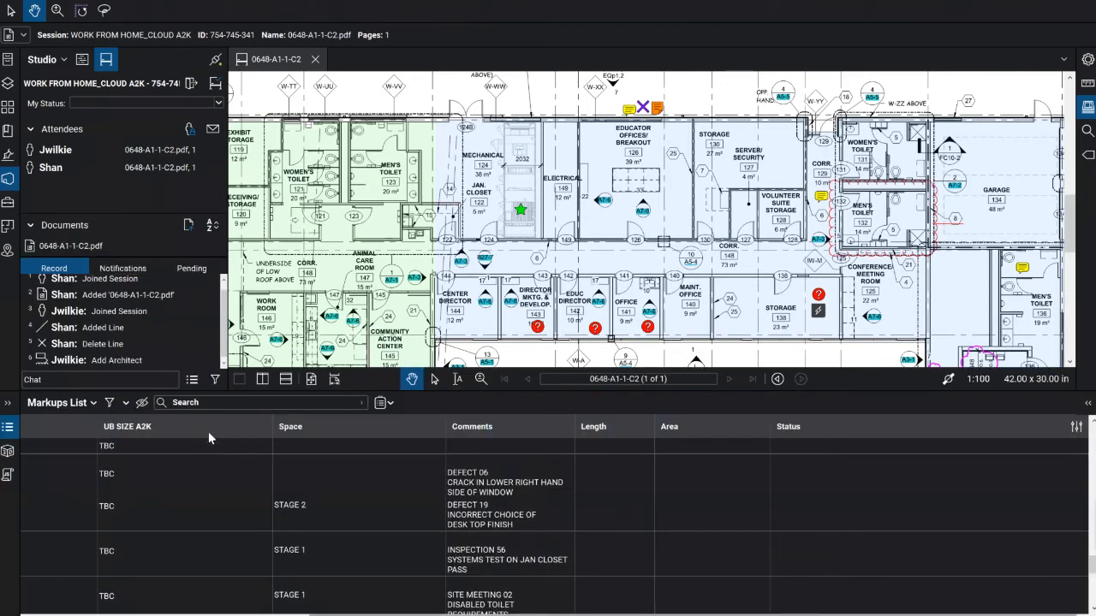
# Step: Sort the markups by Author and locate the Architect's note near men's toilet 132
pyautogui.click(310, 431)
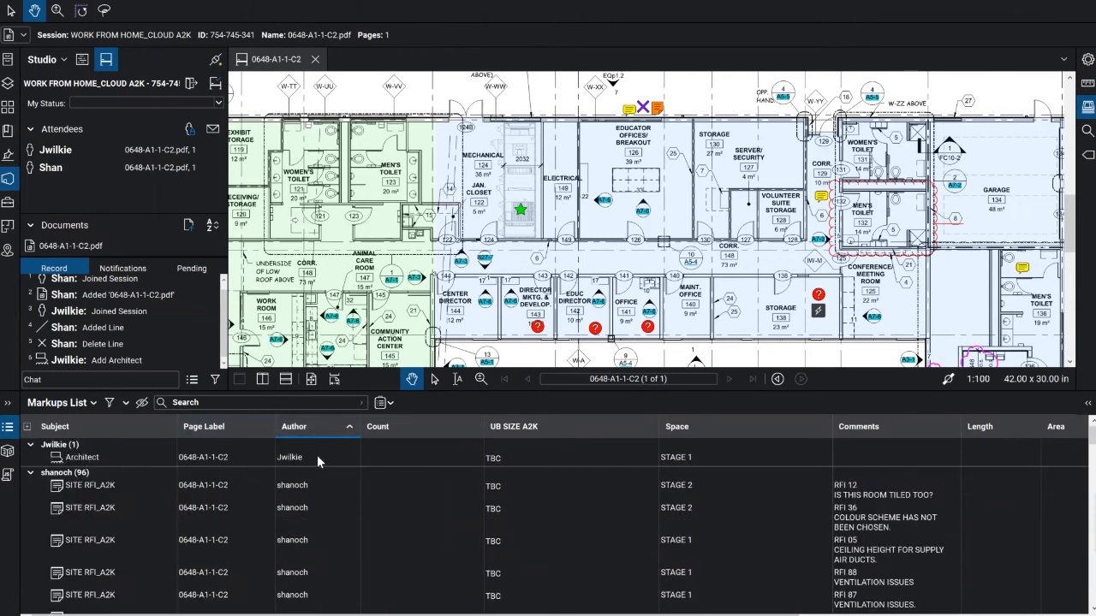
pyautogui.click(84, 455)
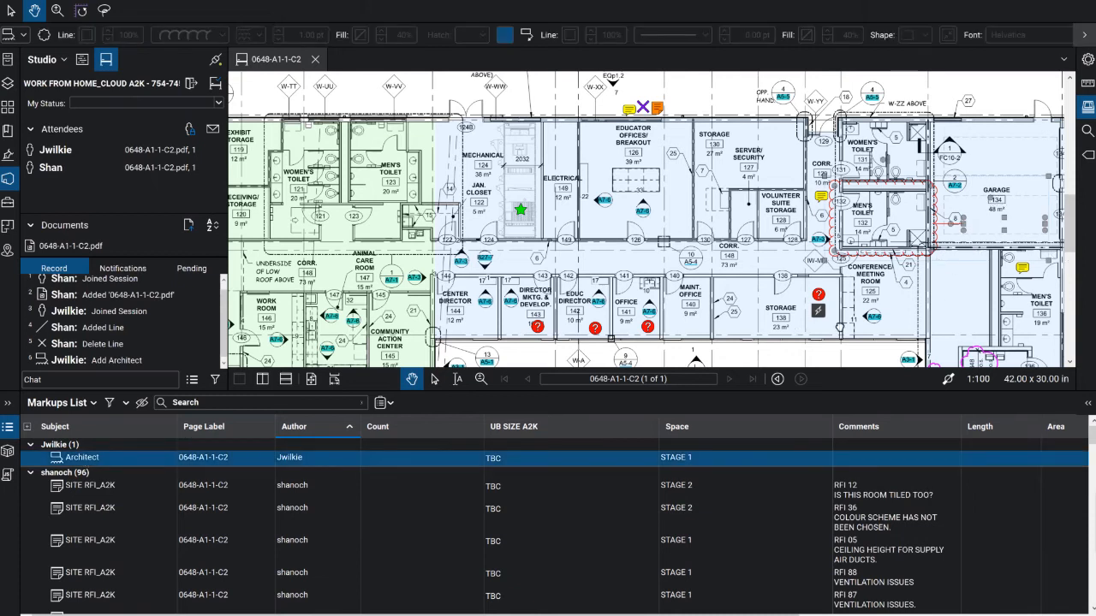
pyautogui.scroll(5, 940, 264)
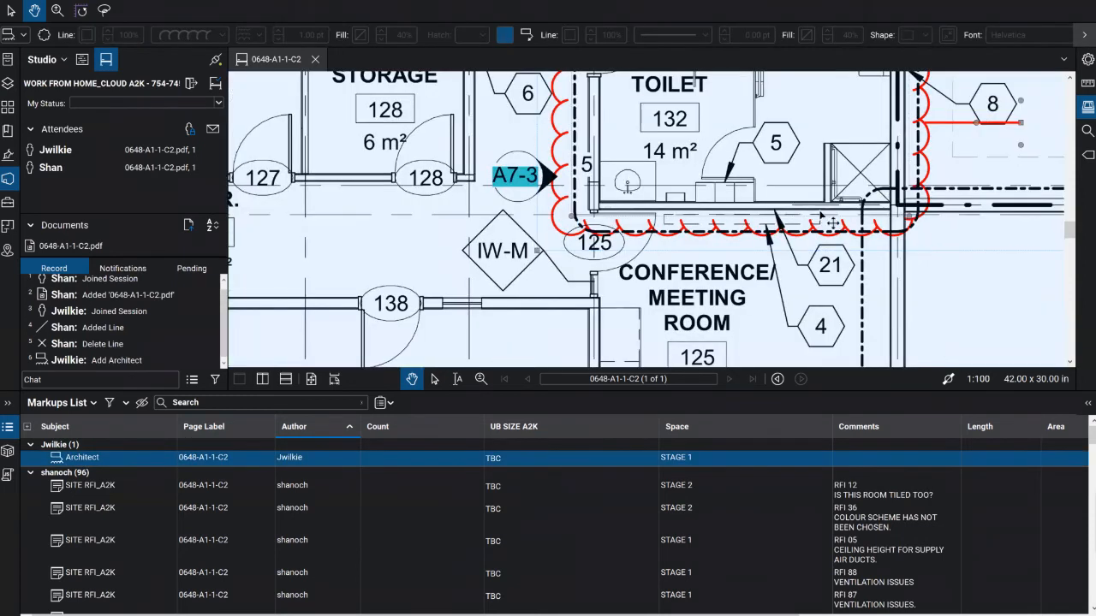
pyautogui.scroll(-2, 832, 221)
pyautogui.scroll(-2, 781, 158)
pyautogui.moveTo(716, 107); pyautogui.dragTo(639, 131)
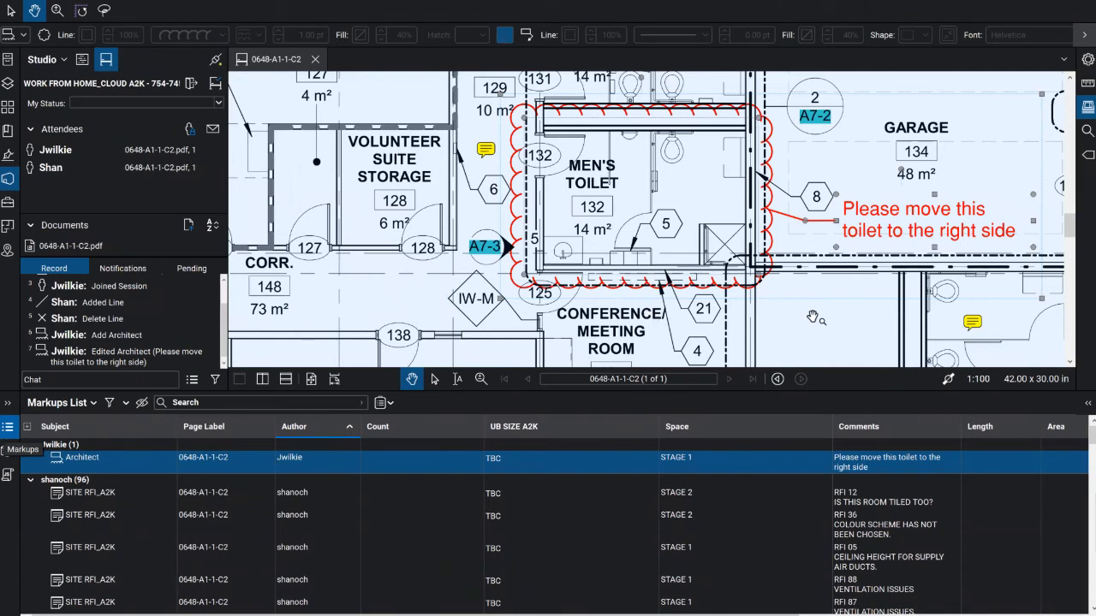
# Step: Hide the Markups List and select the architect's red callout
pyautogui.hotkey('alt', 'l')
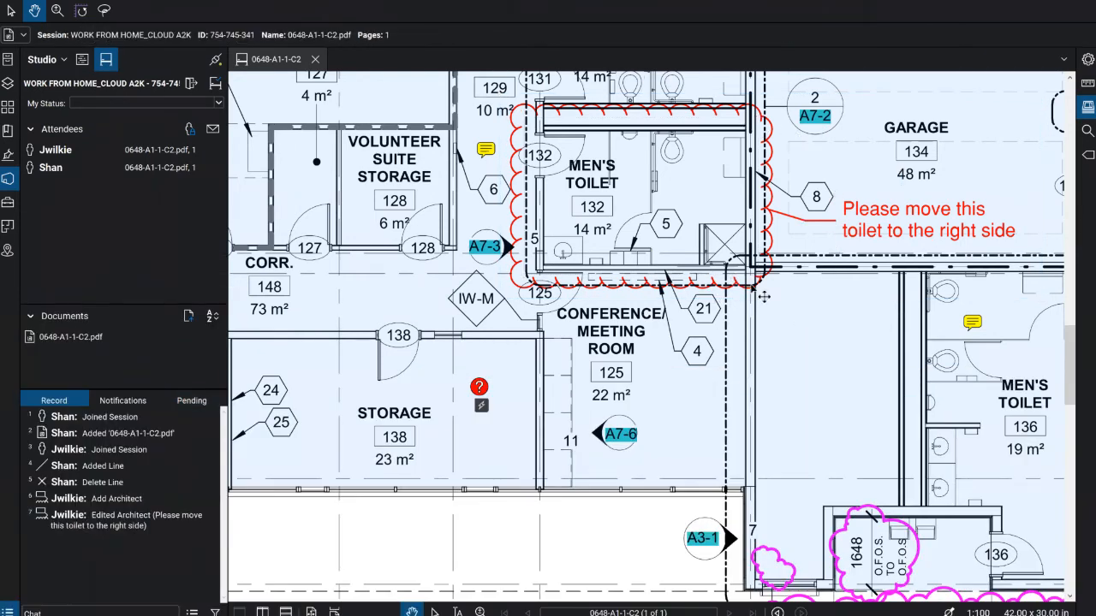
pyautogui.moveTo(920, 240); pyautogui.dragTo(846, 252)
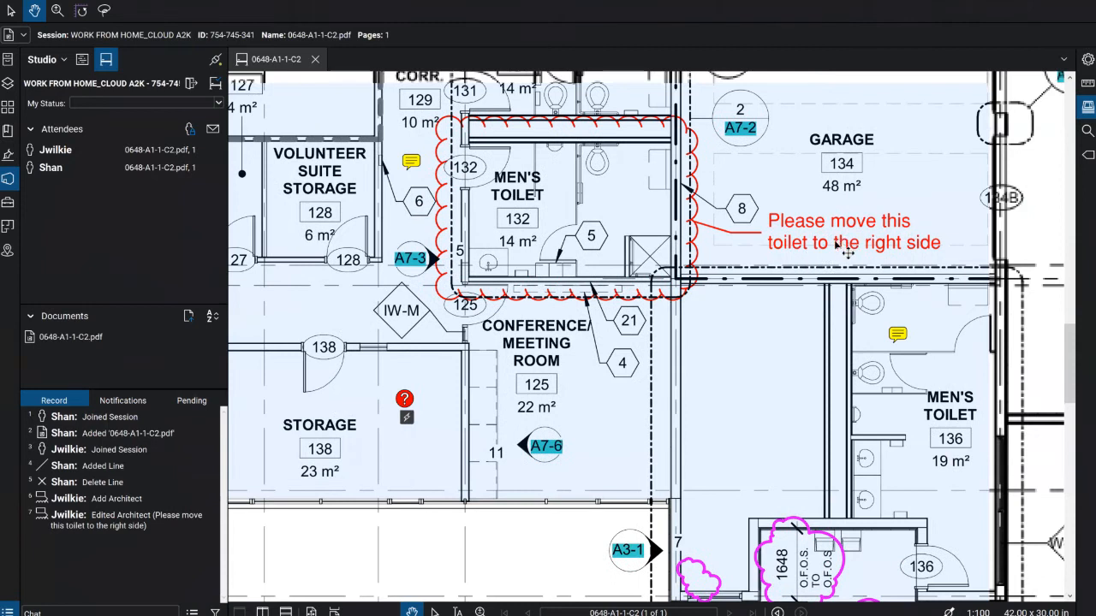
pyautogui.click(695, 231)
# Step: Reply to the architect's callout with 'THIS HAS ALREADY BEEN COORDINATED WITH THE ARCH'
pyautogui.rightClick(696, 234)
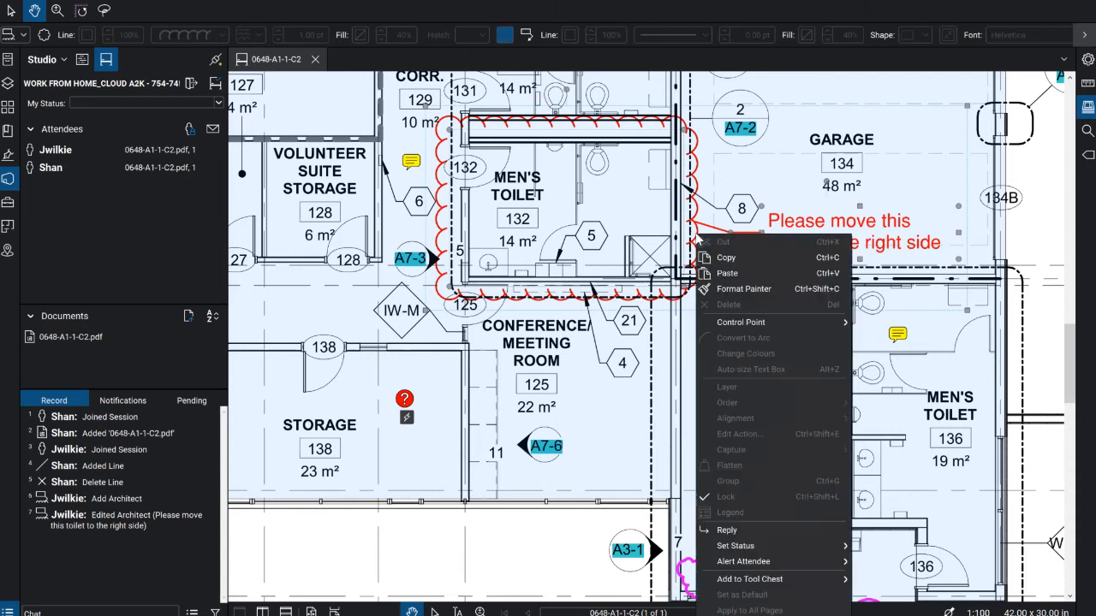
pyautogui.click(779, 532)
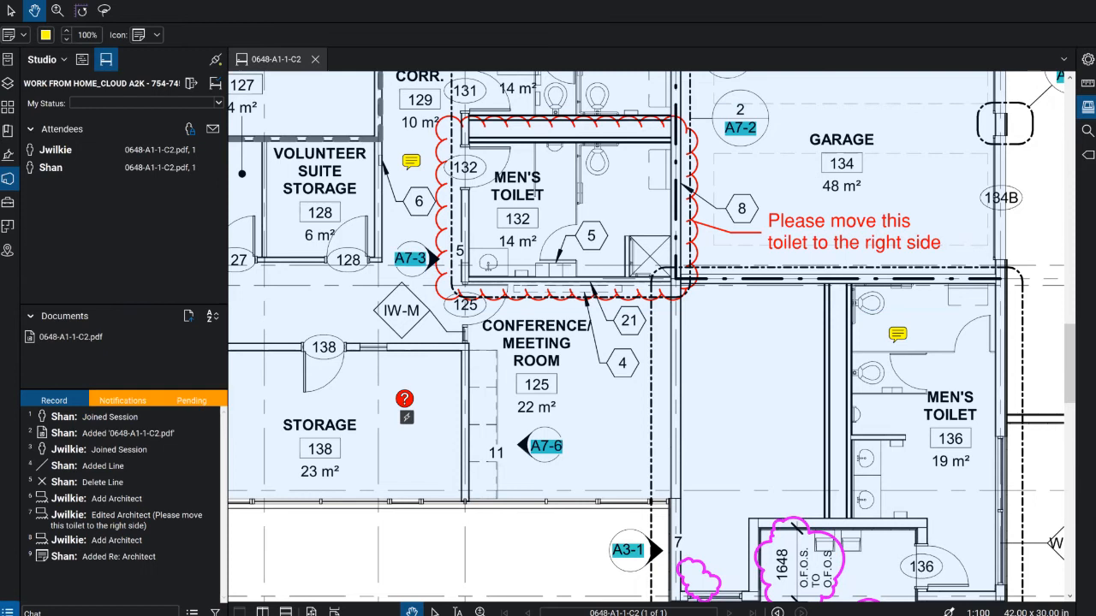
pyautogui.hotkey('alt', 'l')
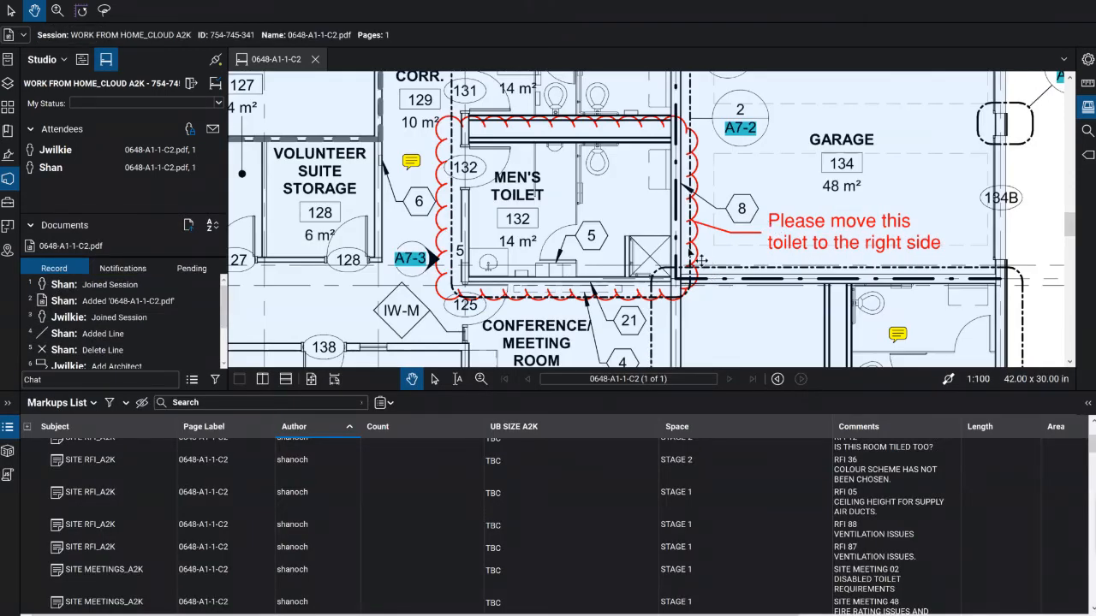
pyautogui.click(695, 248)
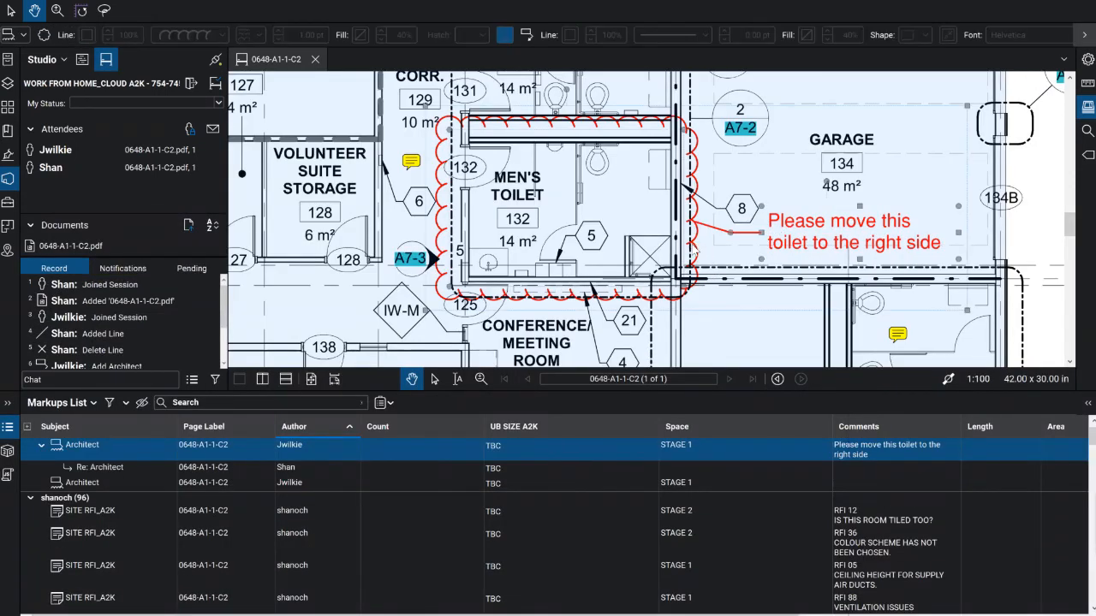
pyautogui.rightClick(693, 245)
pyautogui.click(765, 541)
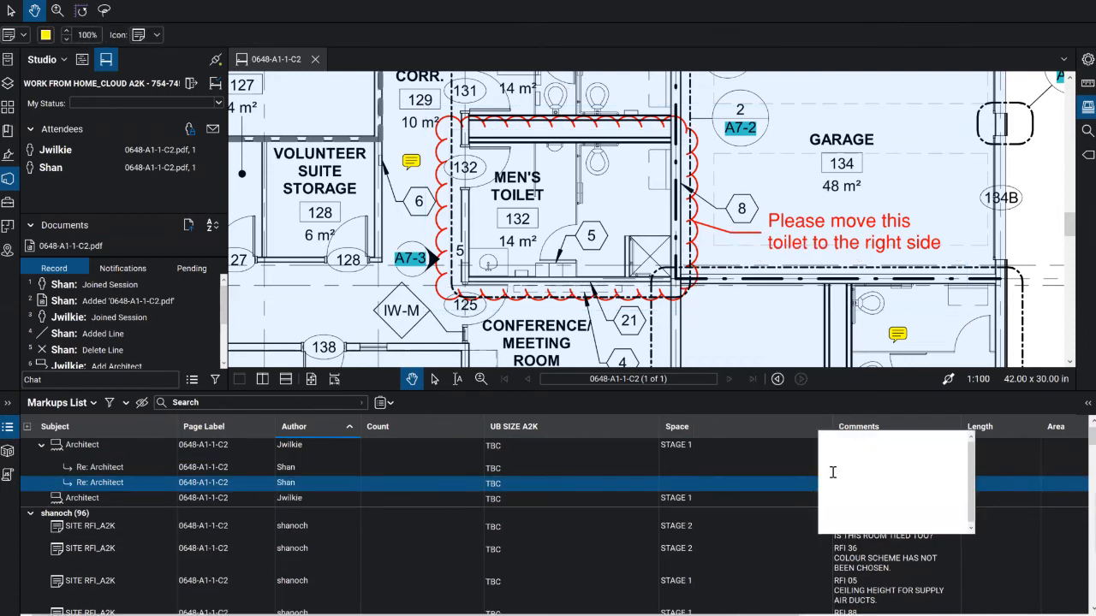
pyautogui.write('this ')
pyautogui.write('TH')
pyautogui.write('IS HAS')
pyautogui.write(' ALREA')
pyautogui.write('DY BEEN ')
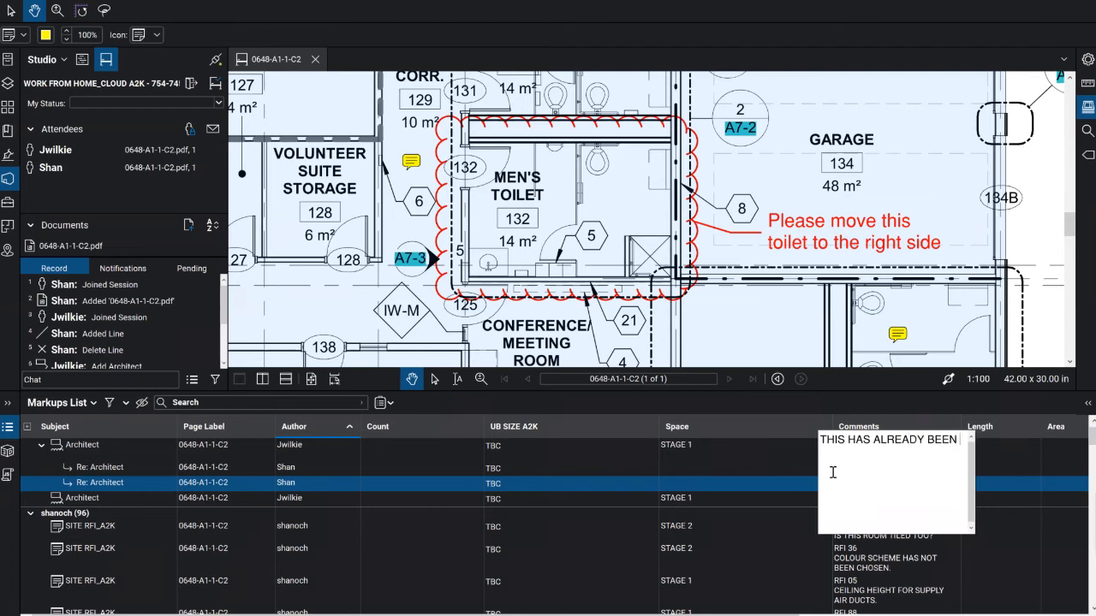
pyautogui.write('COORDINATED WITH THE')
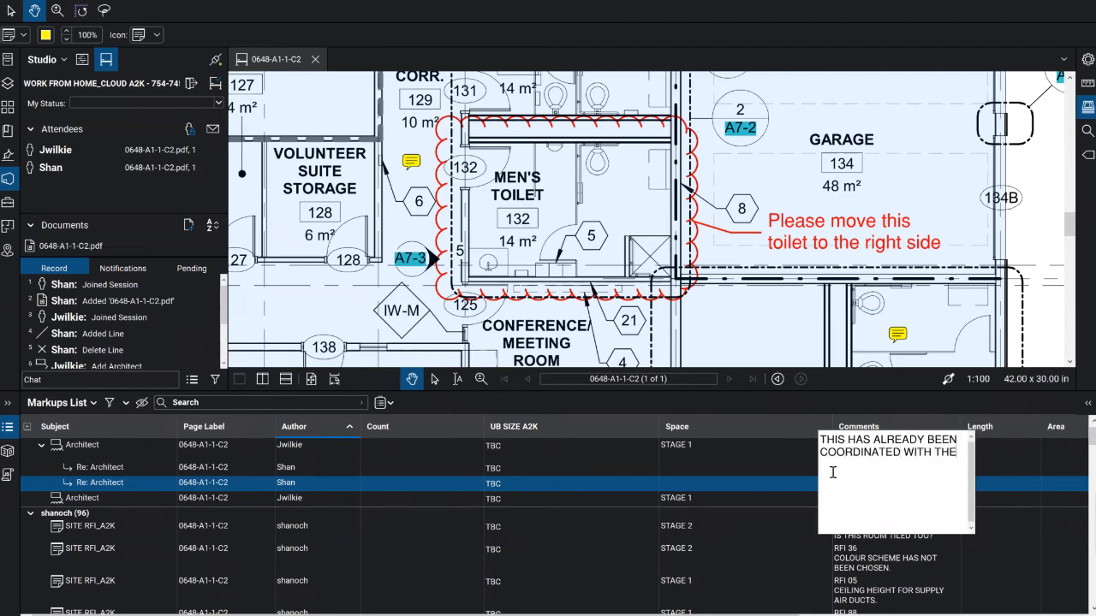
pyautogui.write(' ARCH.')
pyautogui.click(746, 327)
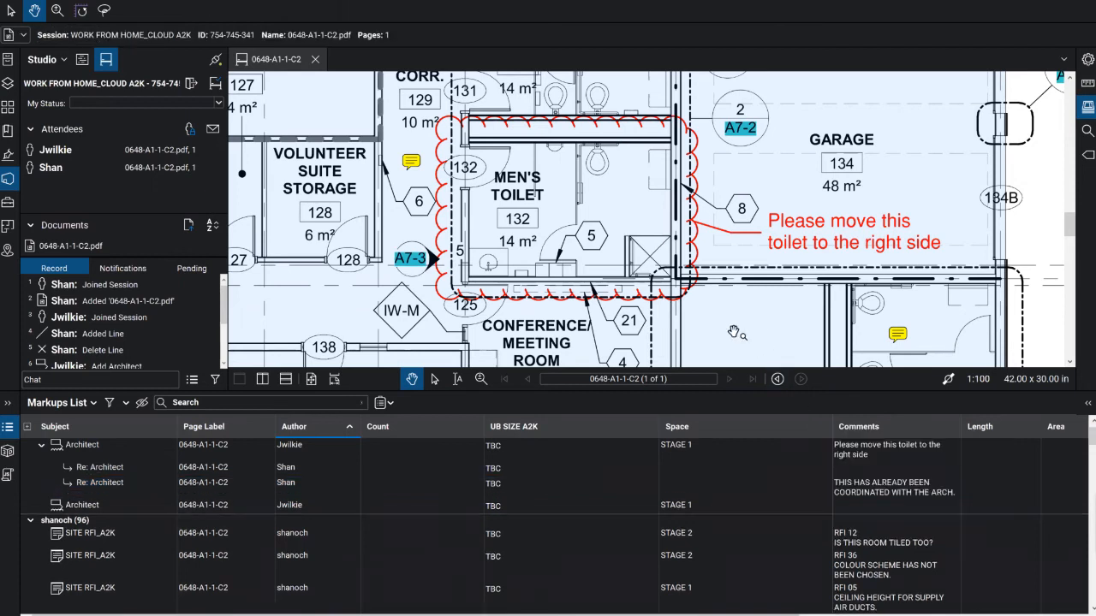
# Step: Check the architect's markup and its replies in the Markups List
pyautogui.click(75, 443)
pyautogui.click(83, 471)
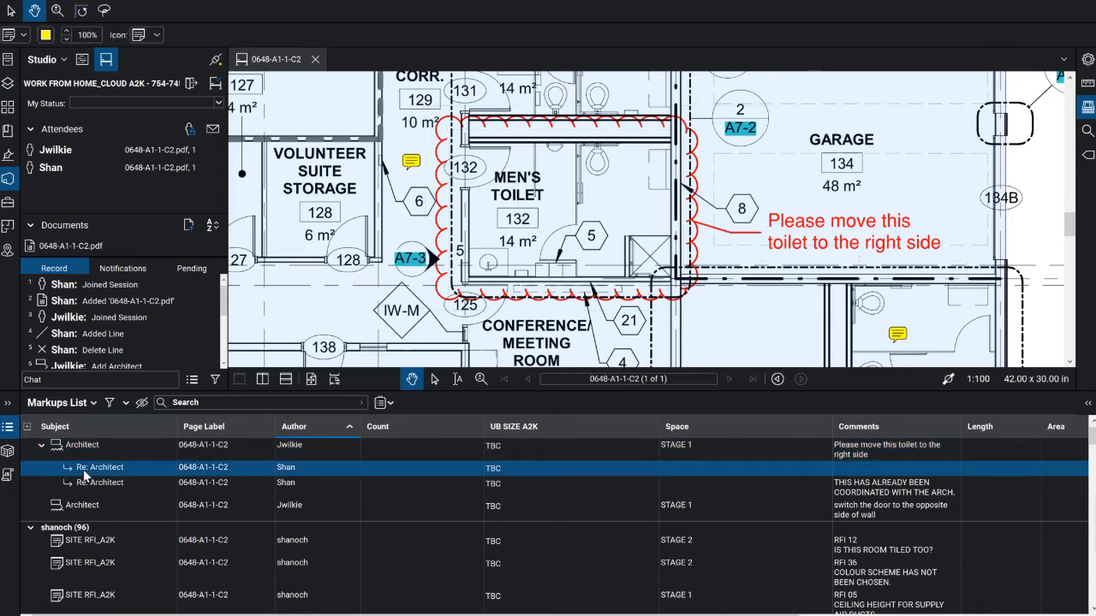
pyautogui.click(93, 484)
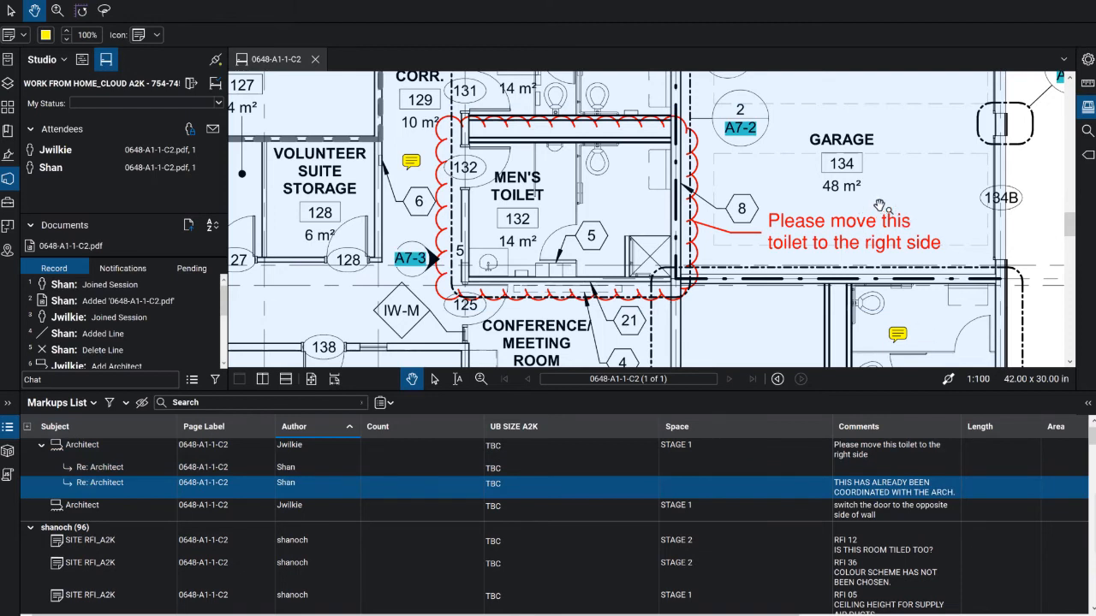
pyautogui.press('Escape')
# Step: Draw a text box in the garage typed as 'ANDWER' and widen it
pyautogui.press('w')
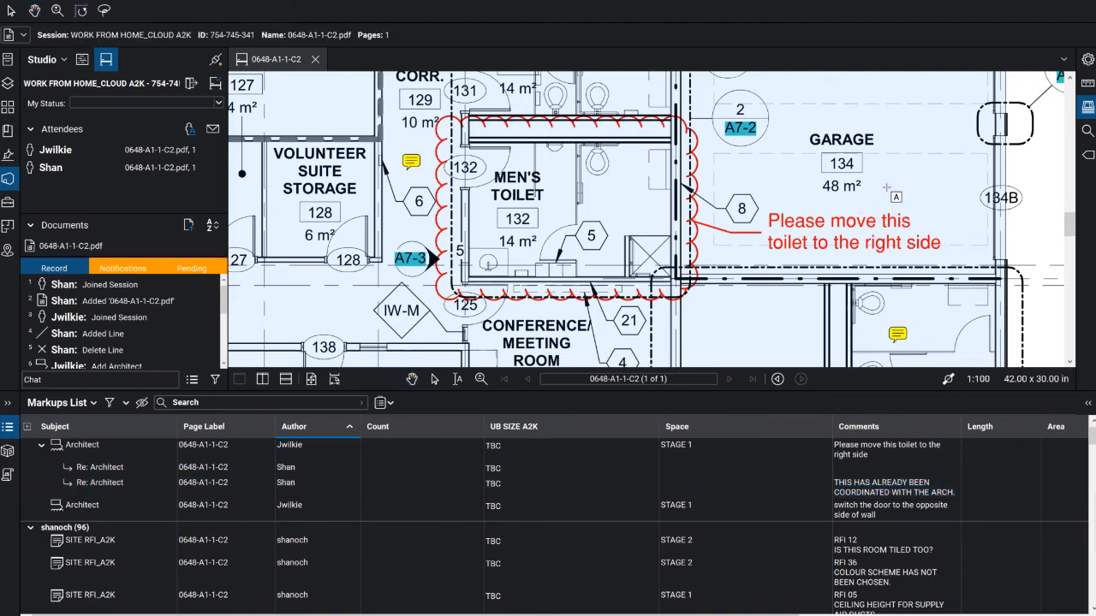
pyautogui.moveTo(888, 184); pyautogui.dragTo(957, 225)
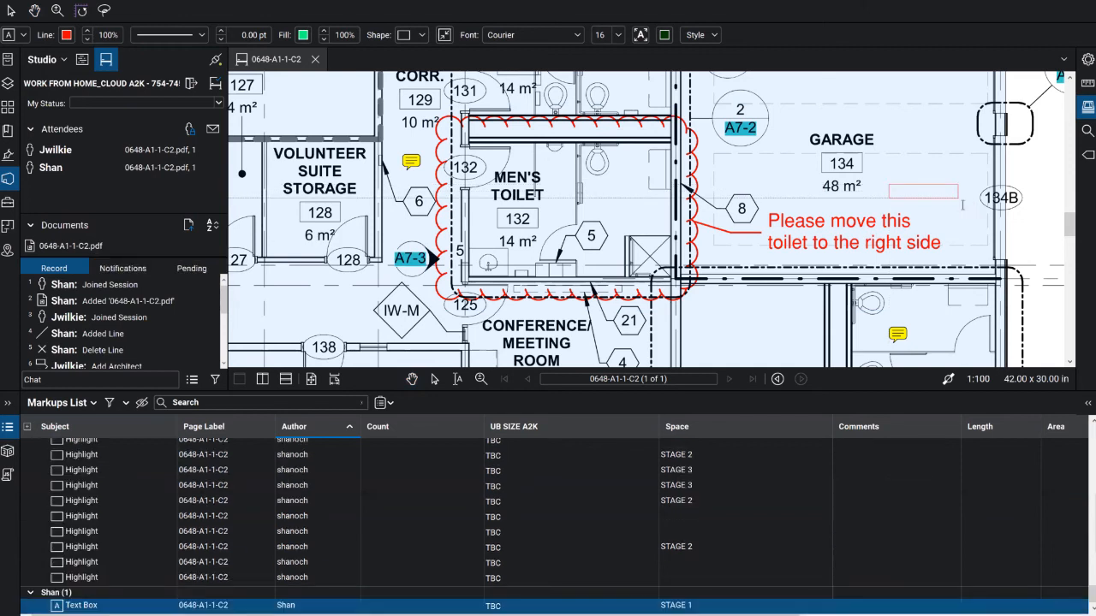
pyautogui.write('AND')
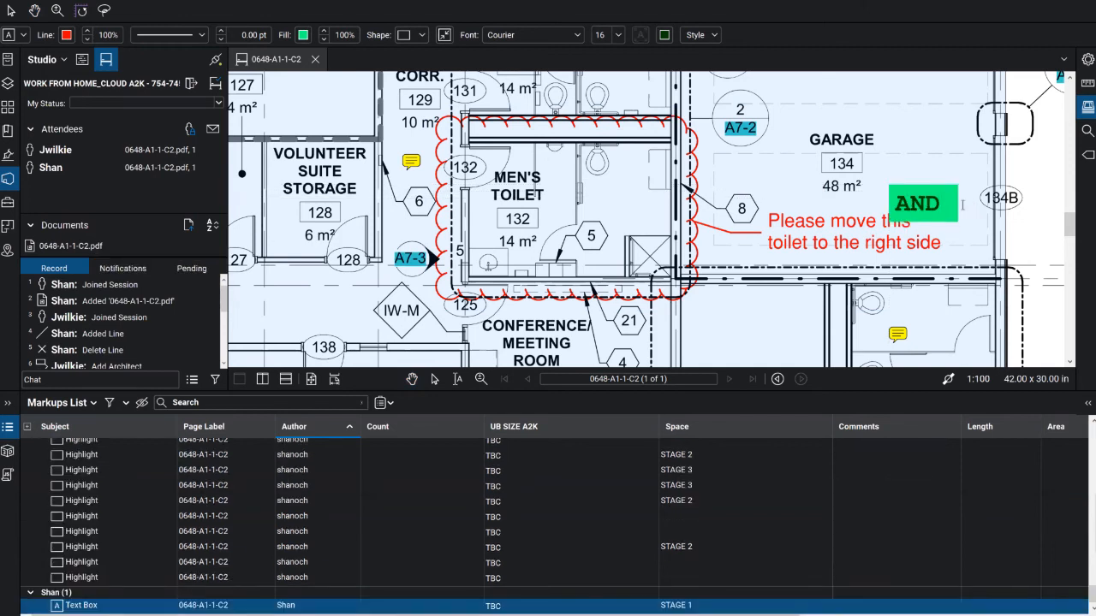
pyautogui.write('WER')
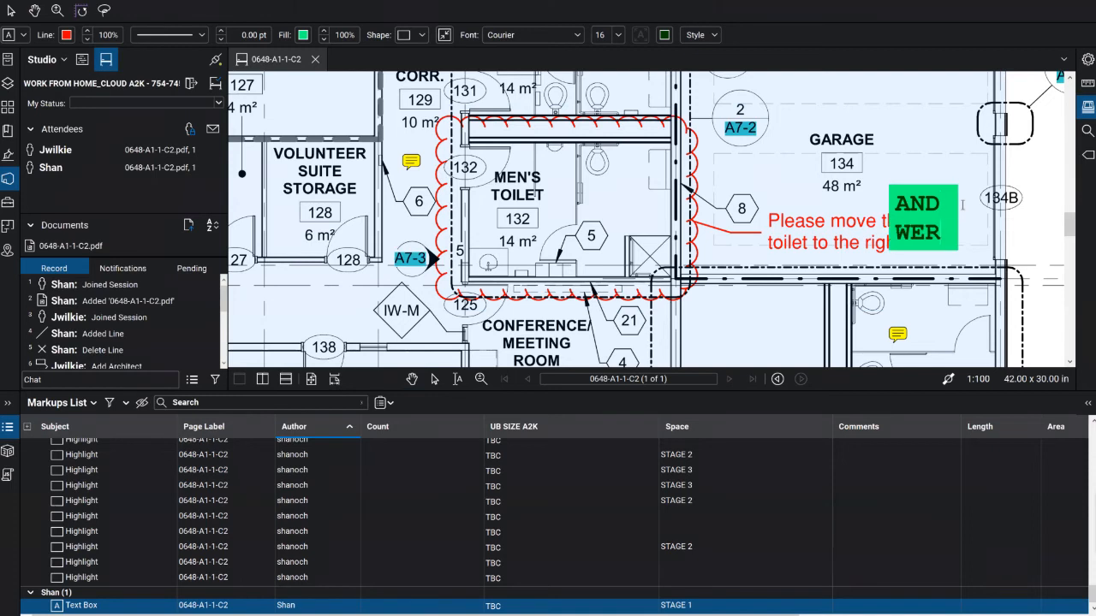
pyautogui.press('Escape')
pyautogui.click(935, 221)
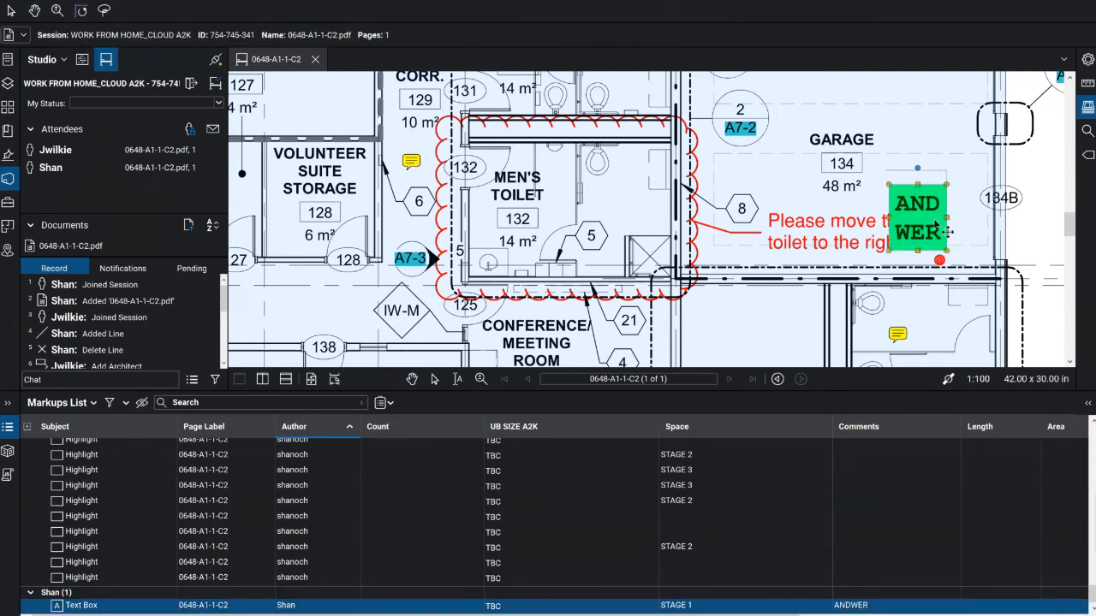
pyautogui.moveTo(945, 217); pyautogui.dragTo(1072, 214)
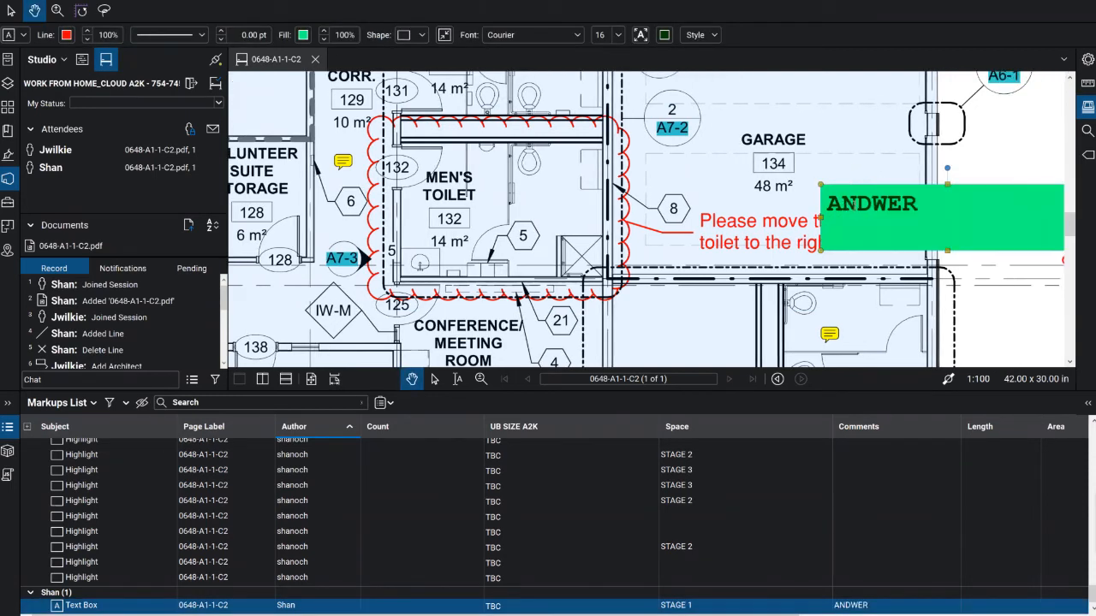
# Step: Correct the text to ANSWER and position the box beside room 134
pyautogui.doubleClick(843, 202)
pyautogui.rightClick(871, 202)
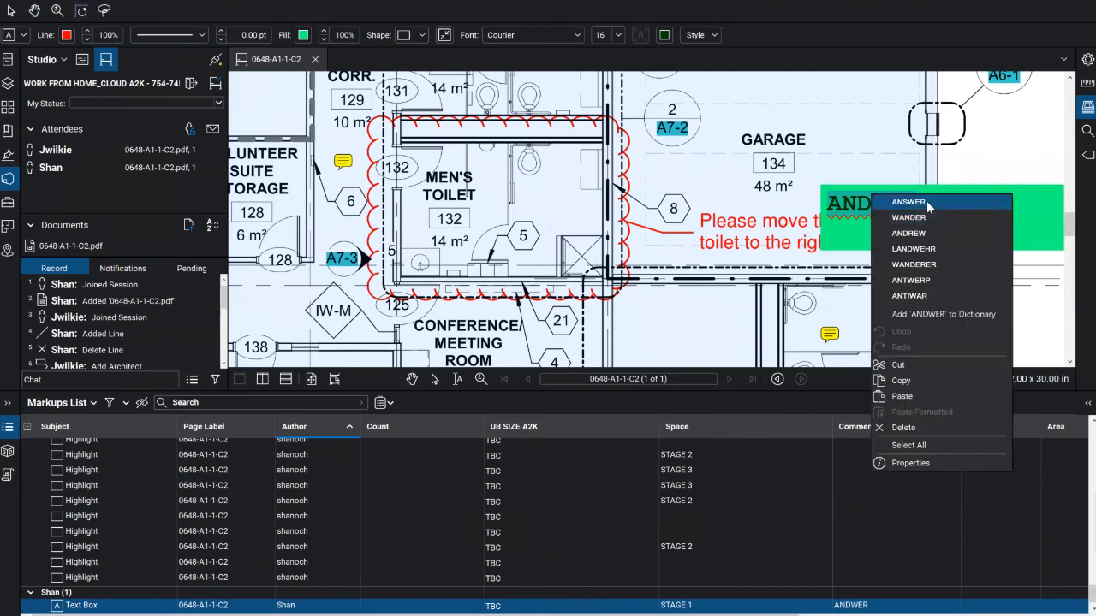
pyautogui.click(890, 199)
pyautogui.click(942, 289)
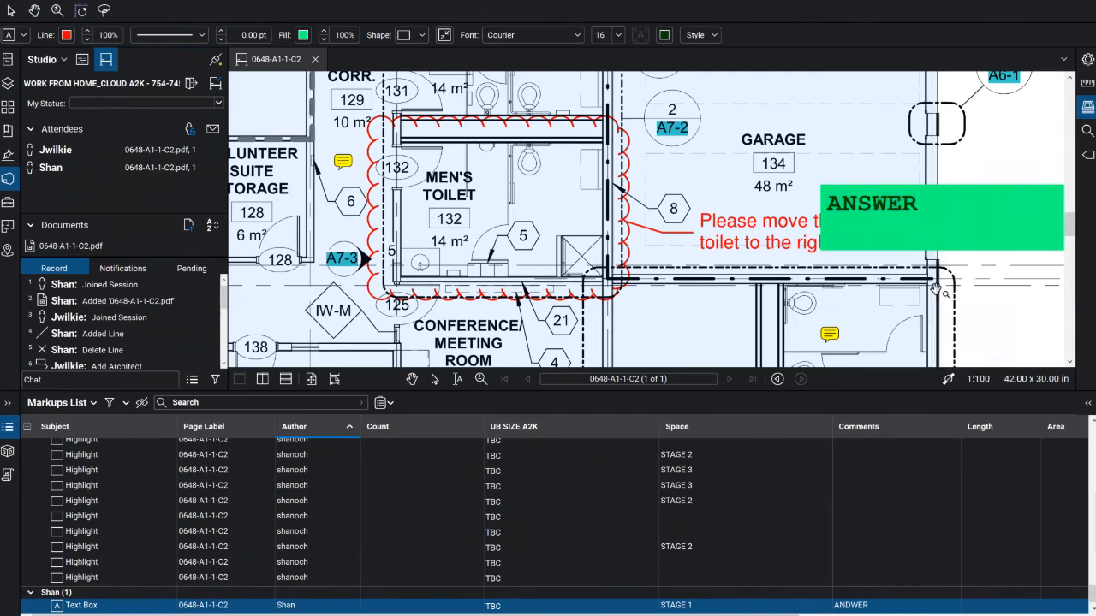
pyautogui.moveTo(871, 212); pyautogui.dragTo(865, 196)
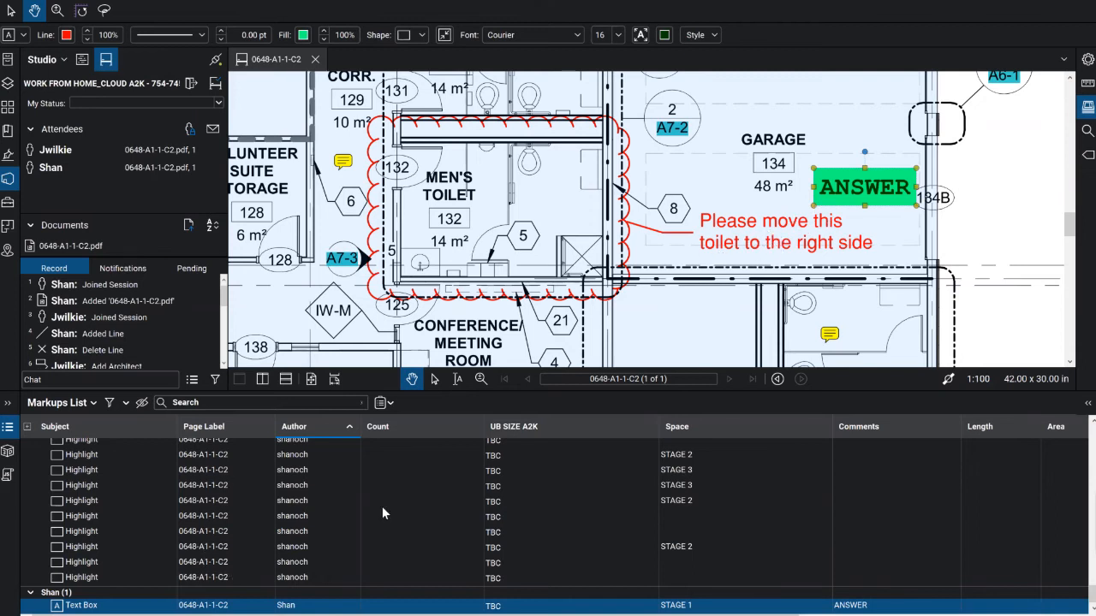
pyautogui.click(1020, 199)
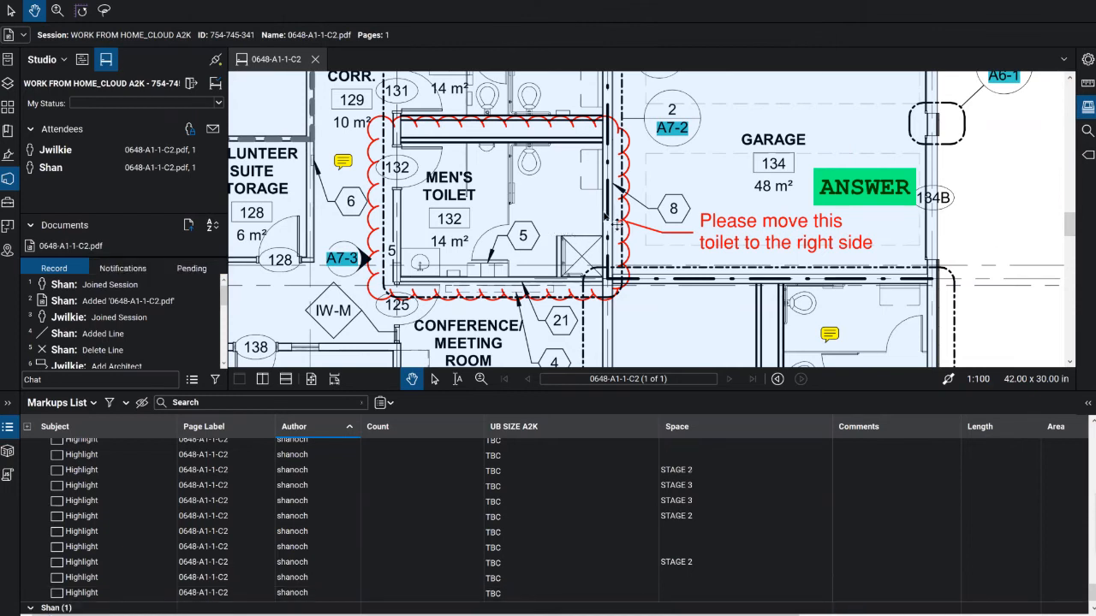
pyautogui.click(627, 165)
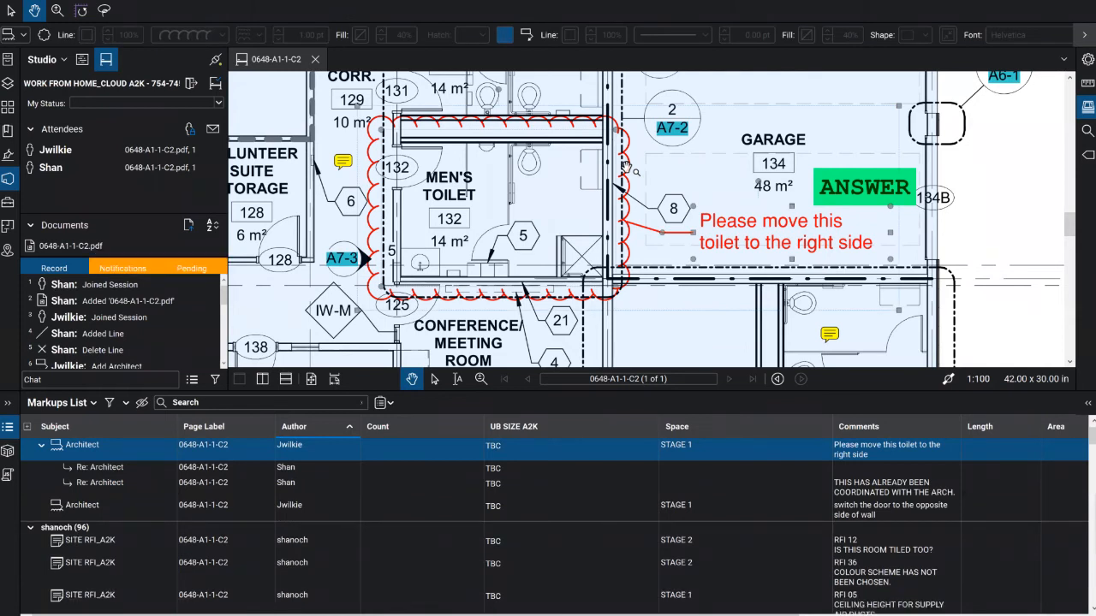
# Step: Change the toilet cloud's status to Back Checked_A2K, then Checked_A2K, then Peer Review_A2K
pyautogui.rightClick(625, 167)
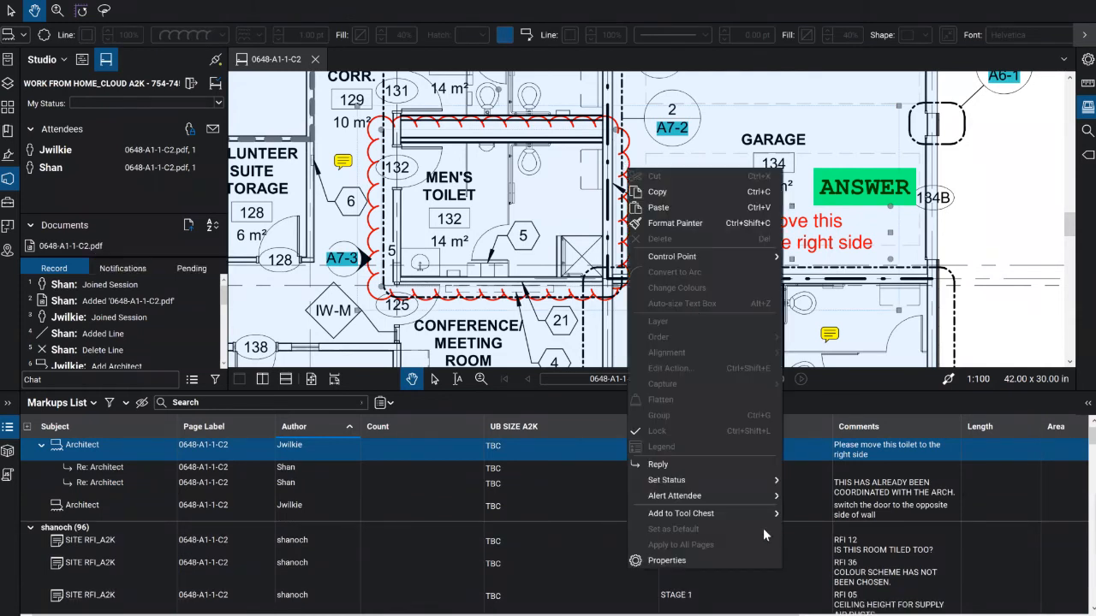
pyautogui.moveTo(711, 482)
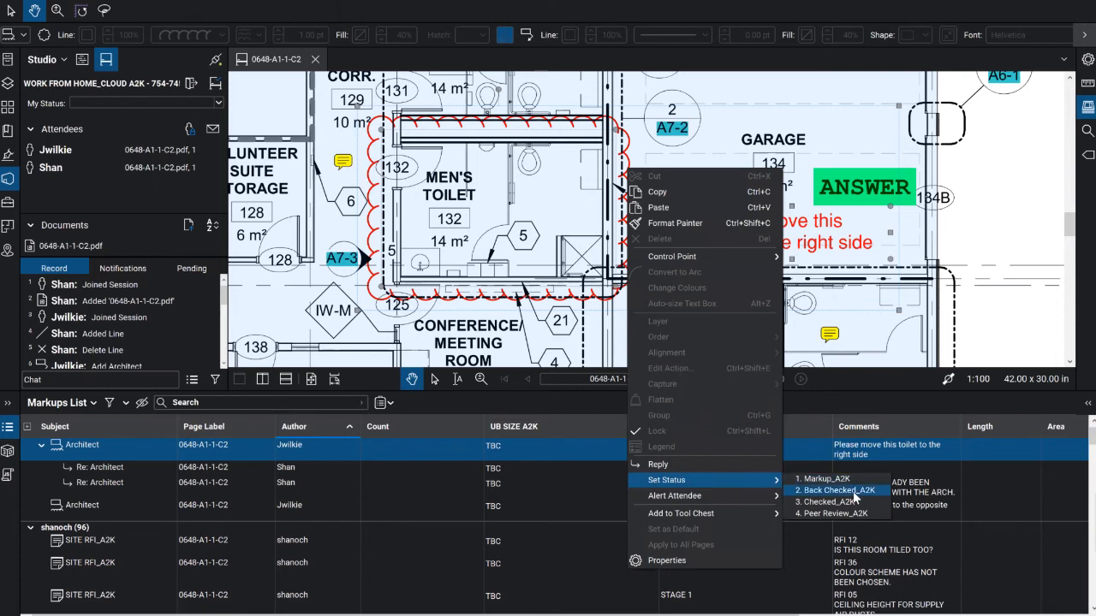
pyautogui.click(839, 491)
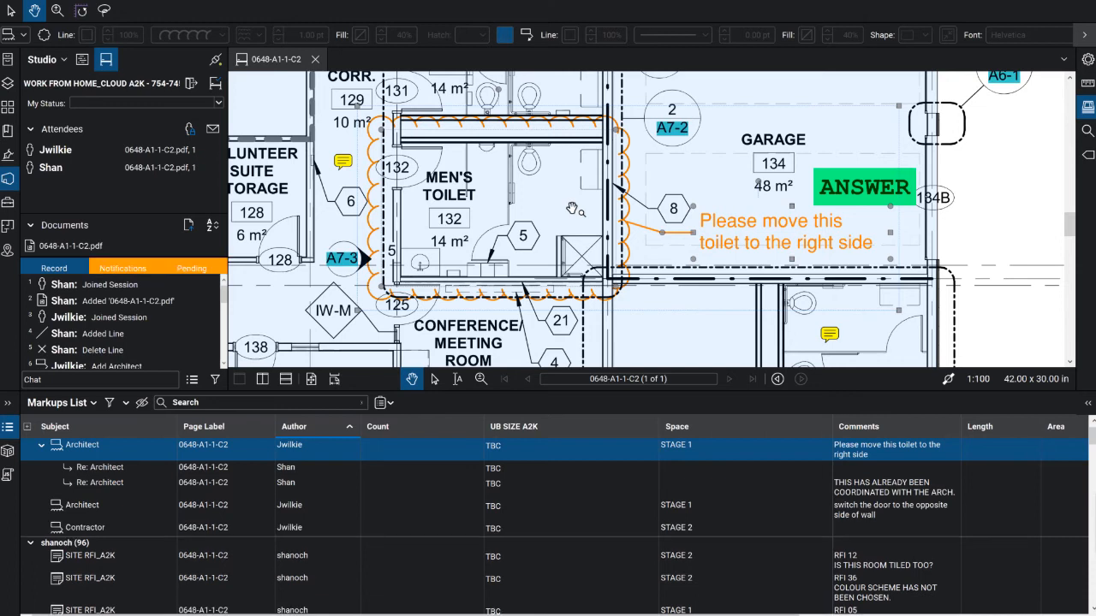
pyautogui.rightClick(628, 186)
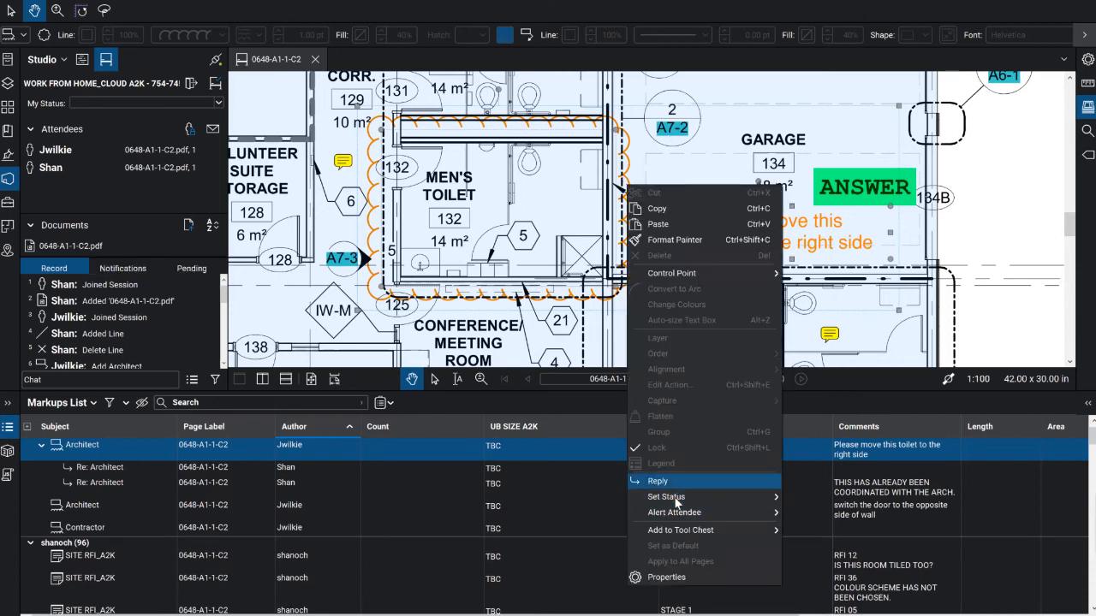
pyautogui.moveTo(676, 499)
pyautogui.click(829, 518)
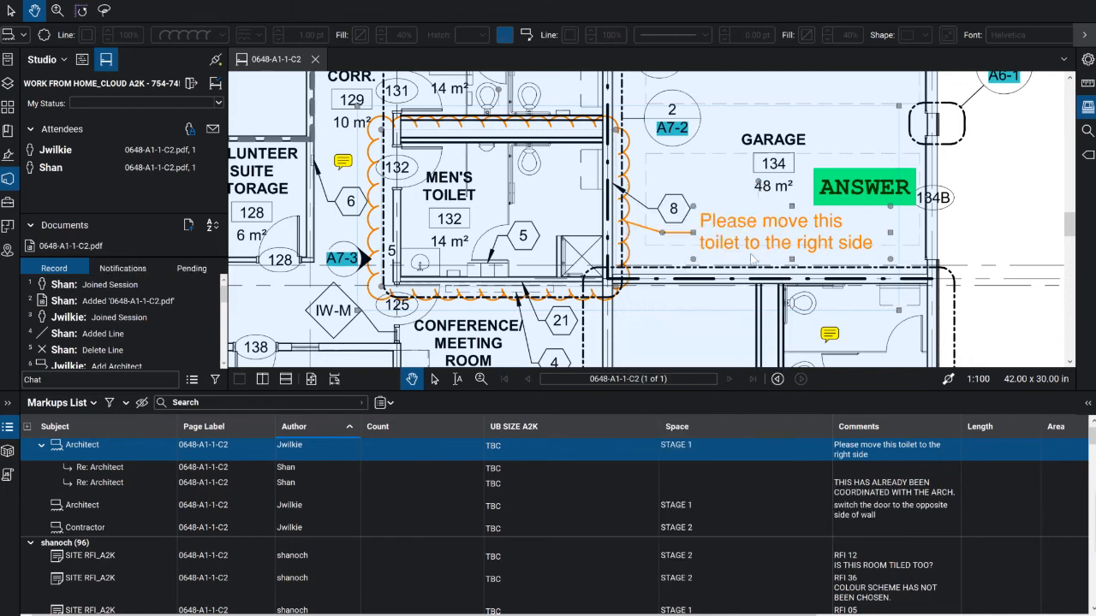
pyautogui.rightClick(626, 256)
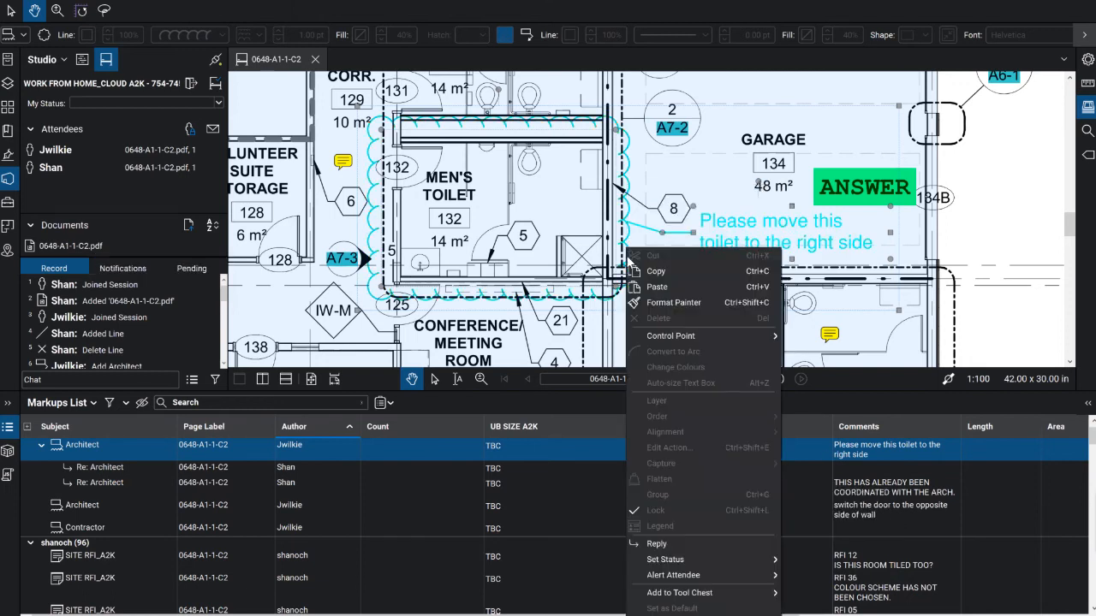
pyautogui.moveTo(737, 553)
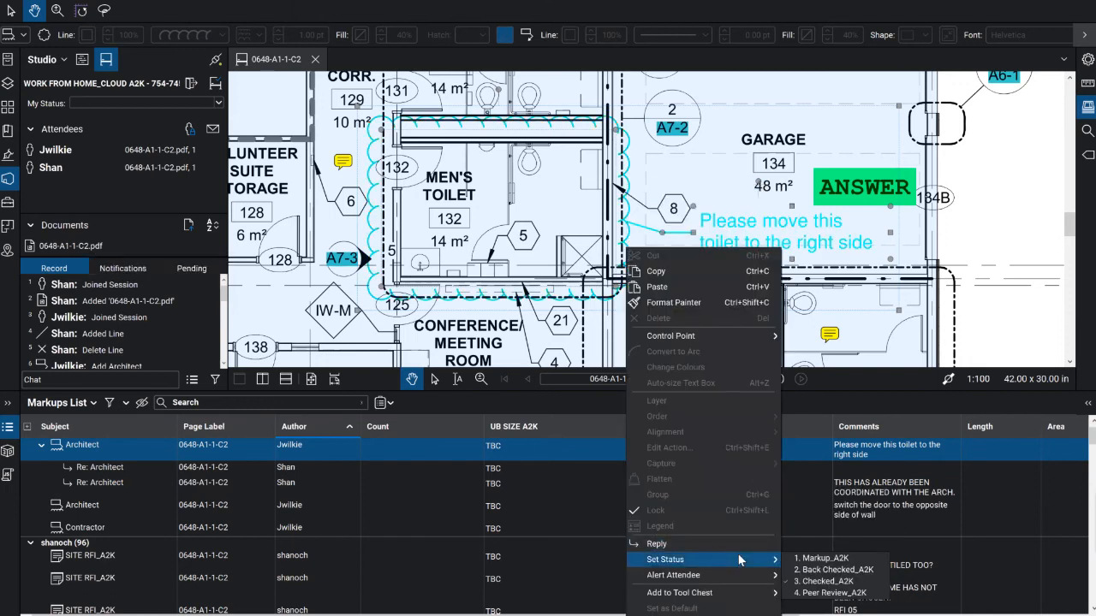
pyautogui.click(830, 592)
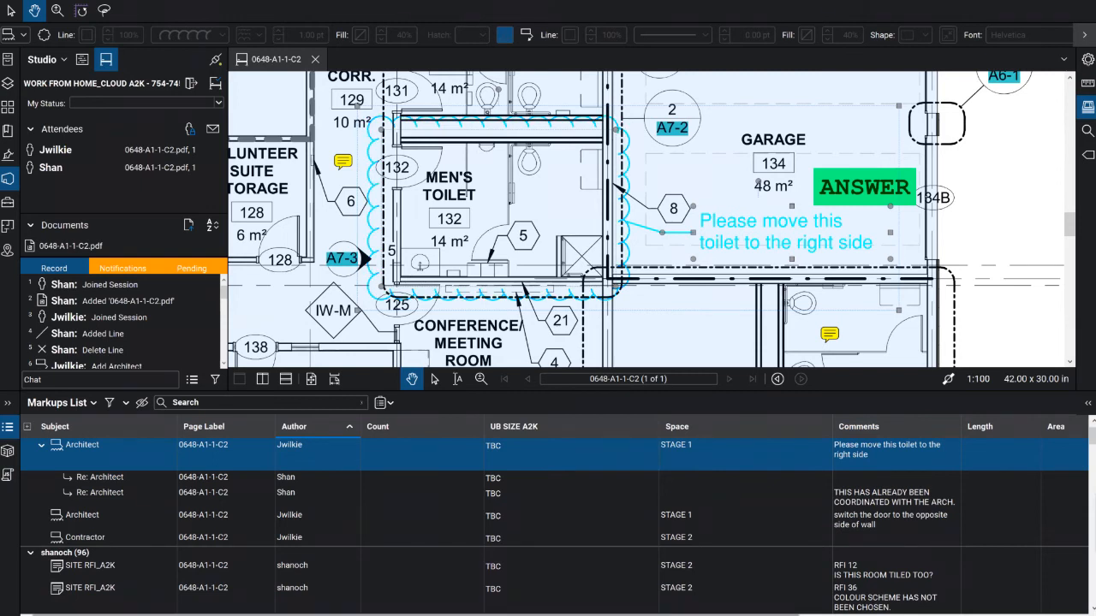
pyautogui.hscroll(5, 950, 470)
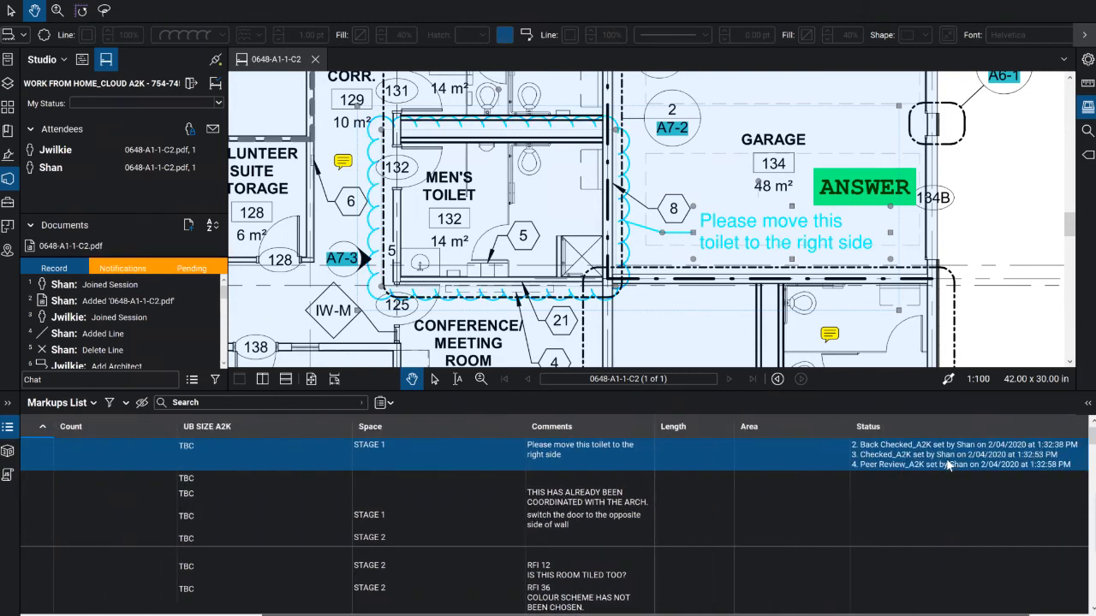
# Step: Uncheck the Area, Length, Space, UB SIZE A2K and Count columns in the Markups List
pyautogui.click(93, 403)
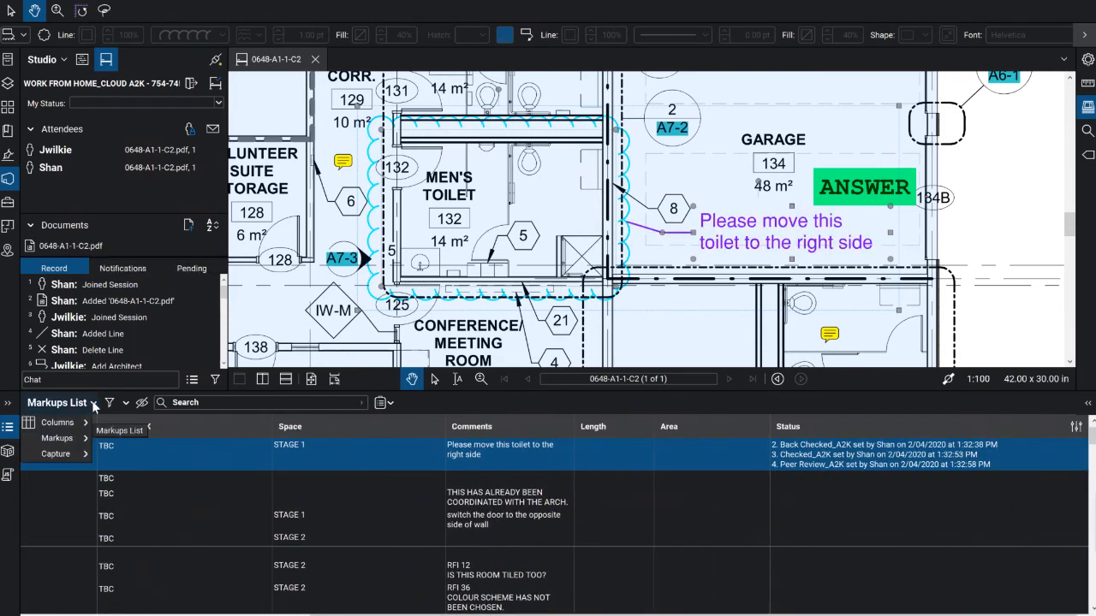
pyautogui.moveTo(83, 424)
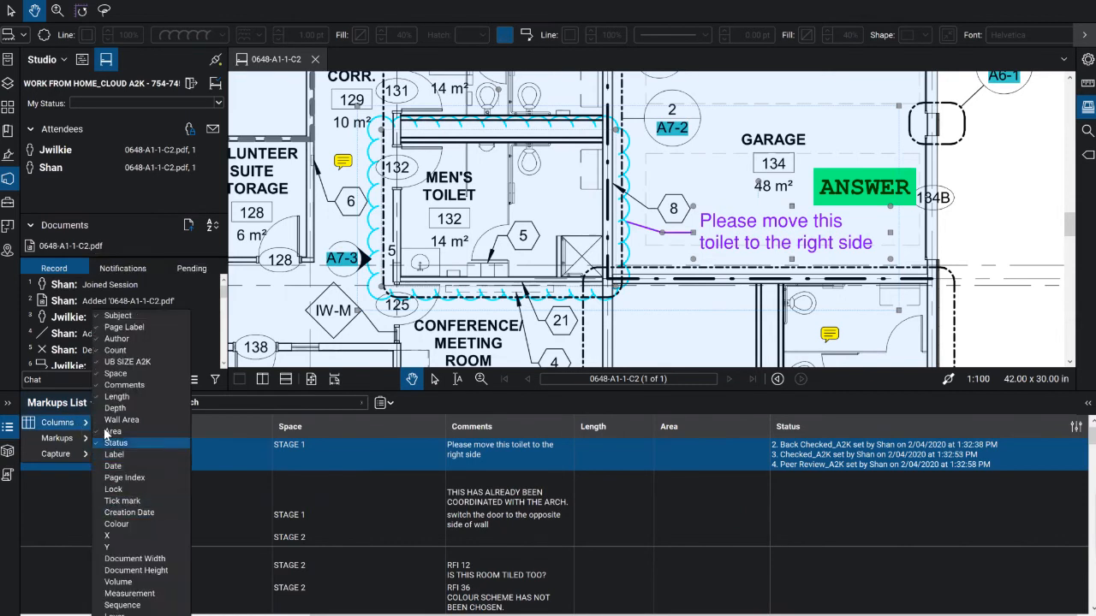
pyautogui.click(108, 432)
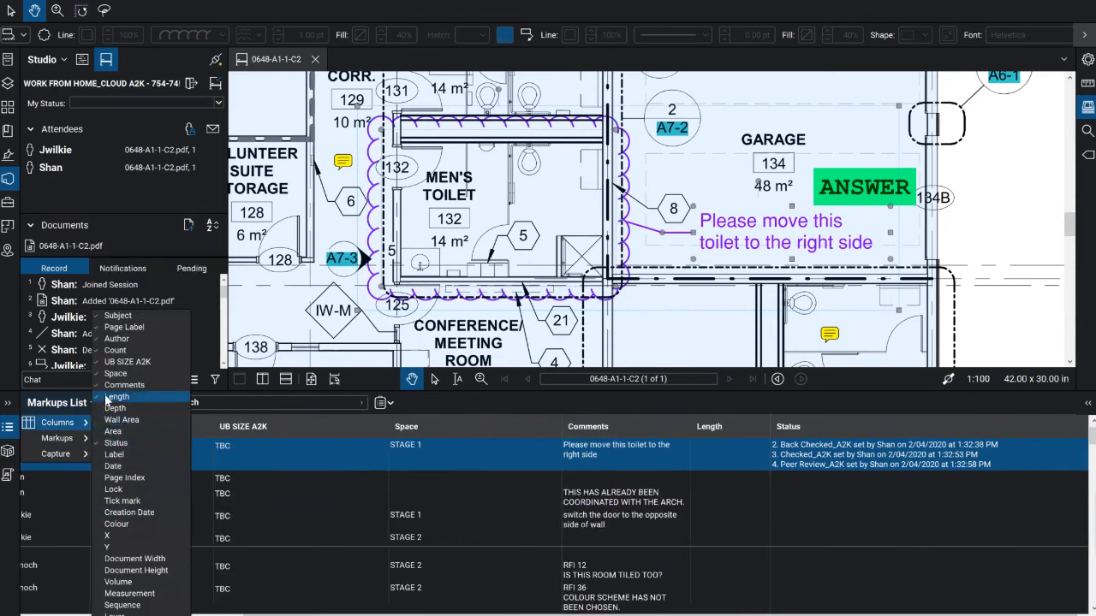
pyautogui.click(108, 397)
pyautogui.click(110, 373)
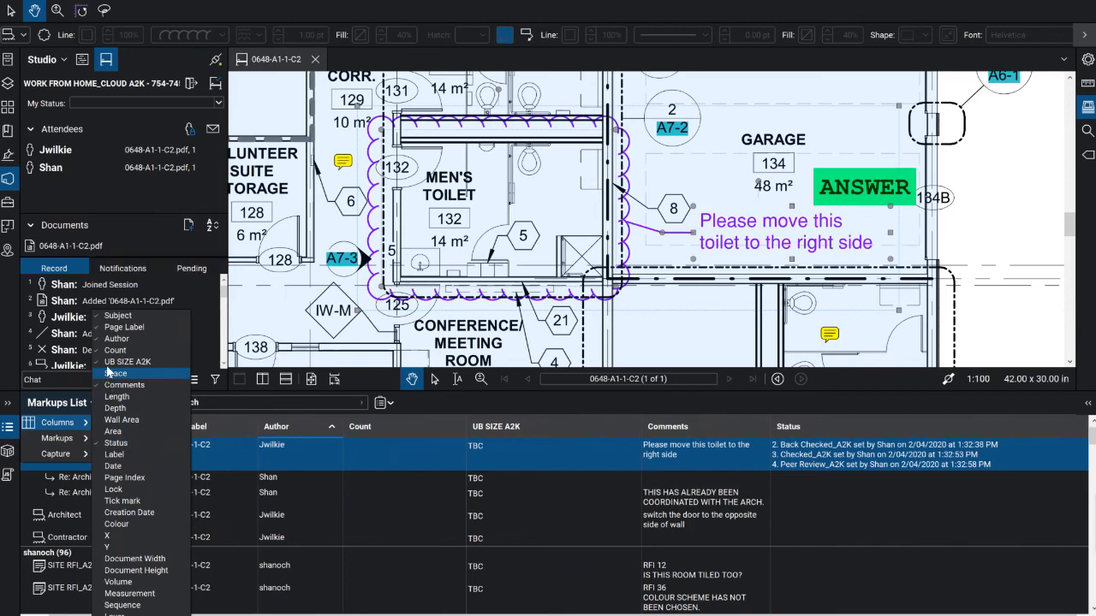
pyautogui.click(120, 361)
pyautogui.click(116, 350)
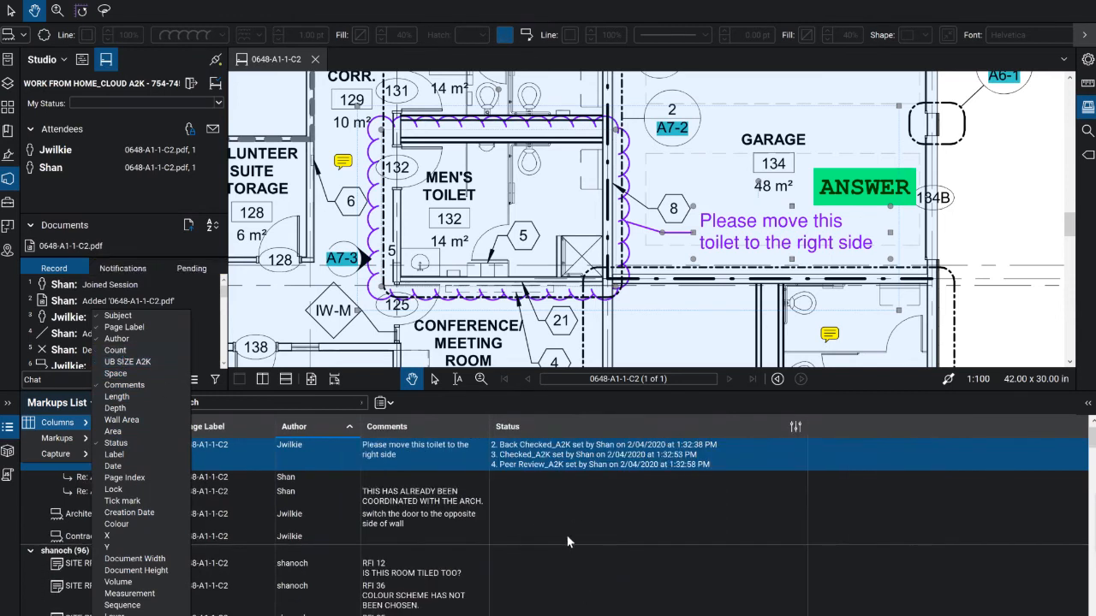
pyautogui.click(613, 604)
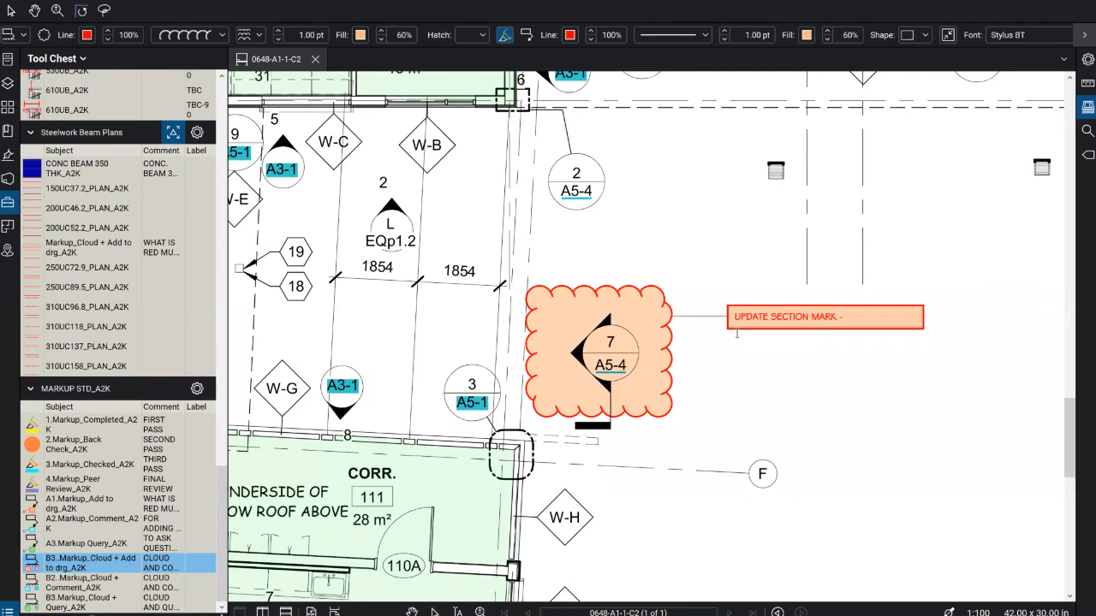
# Step: Finish the callout text so it reads 'UPDATE SECTION MARK - 16'
pyautogui.write('16')
pyautogui.click(764, 404)
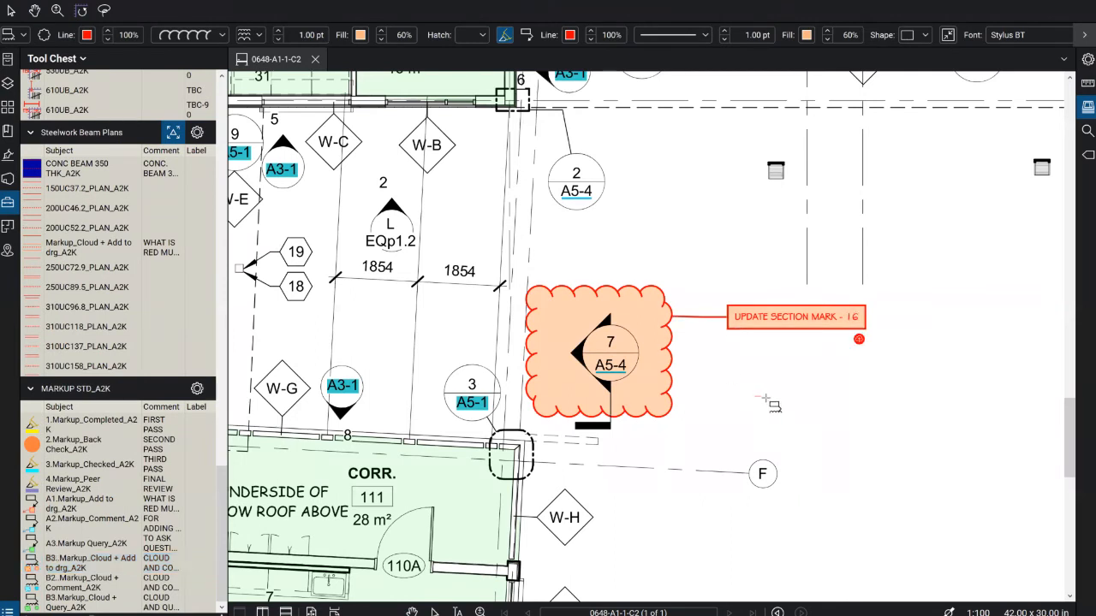
pyautogui.press('Escape')
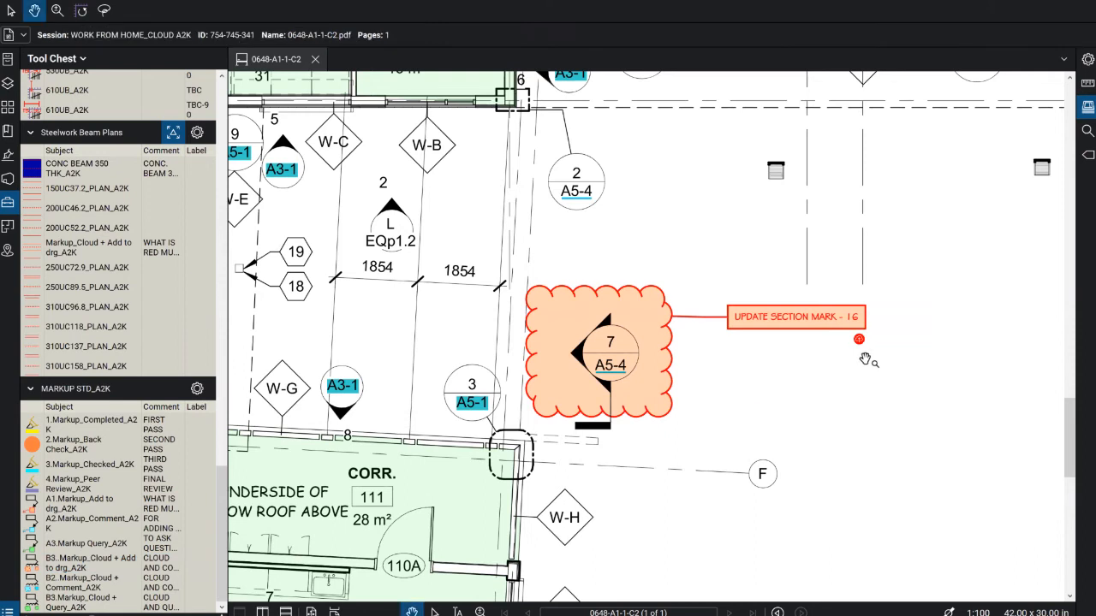
# Step: Send an Alert Attendee notification about the section-mark callout to the chosen attendee
pyautogui.rightClick(760, 321)
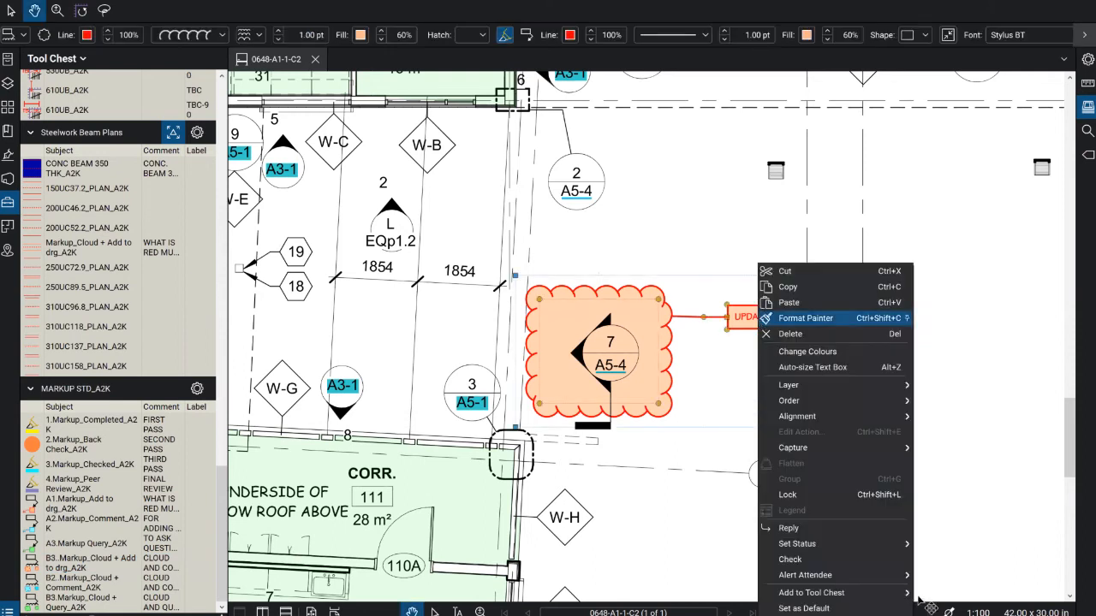
pyautogui.moveTo(903, 575)
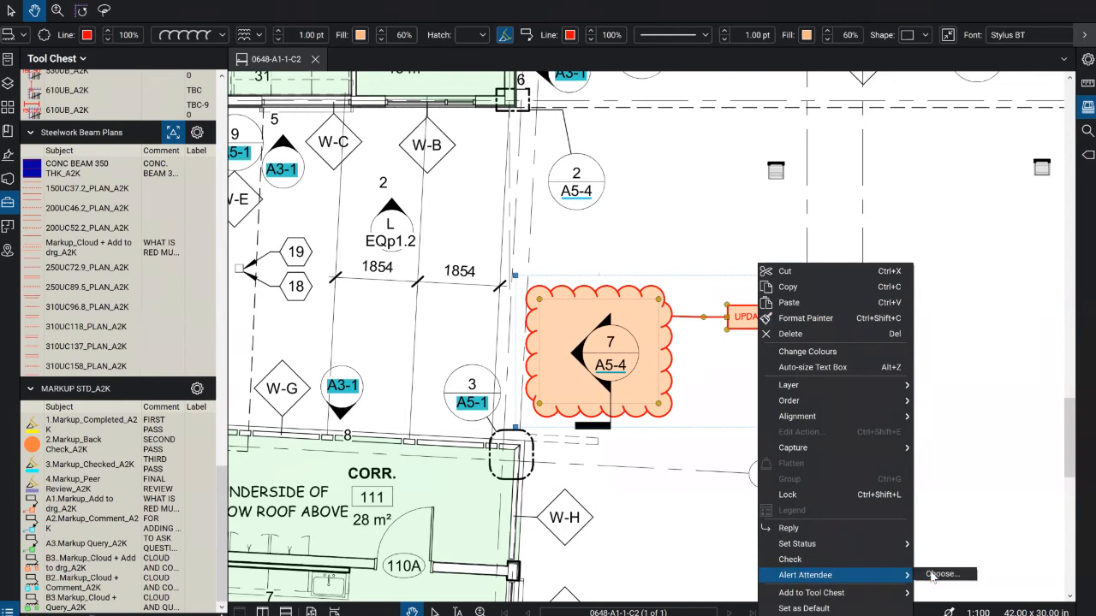
pyautogui.click(939, 574)
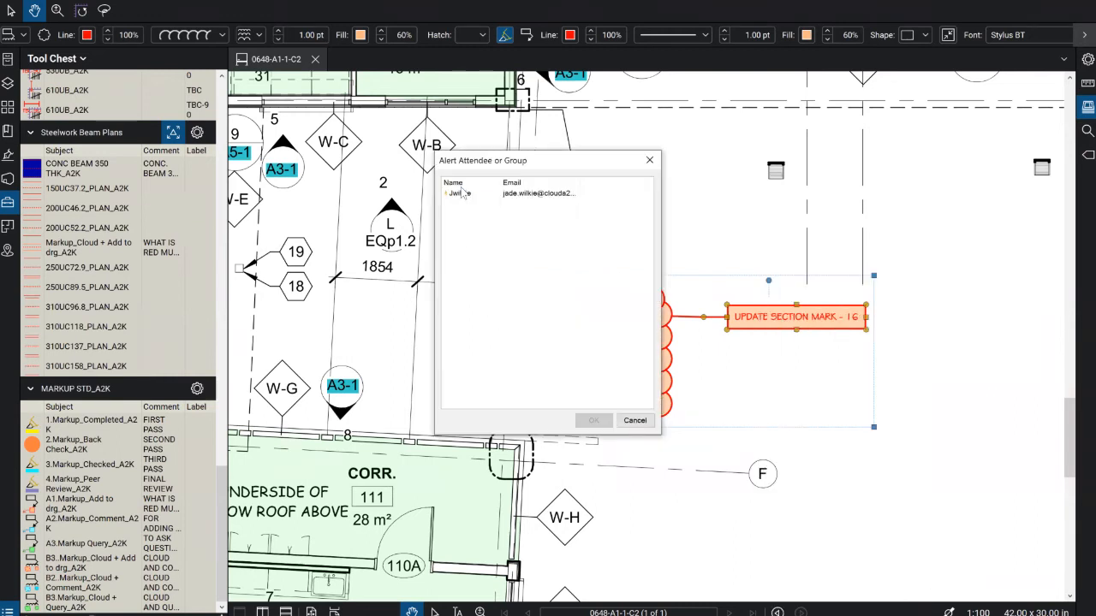
pyautogui.click(462, 194)
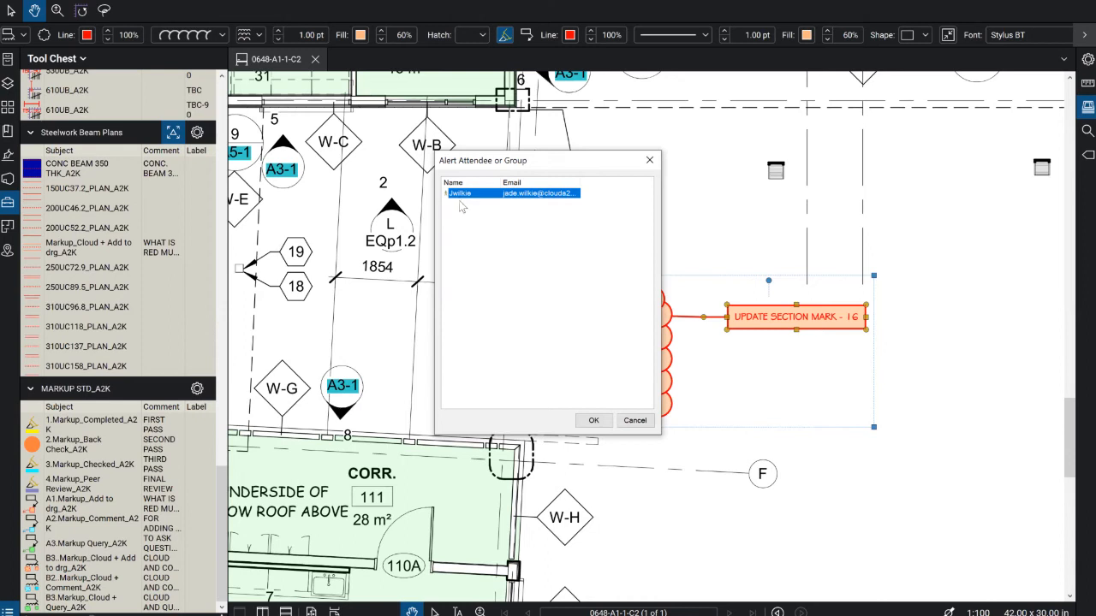
pyautogui.click(594, 421)
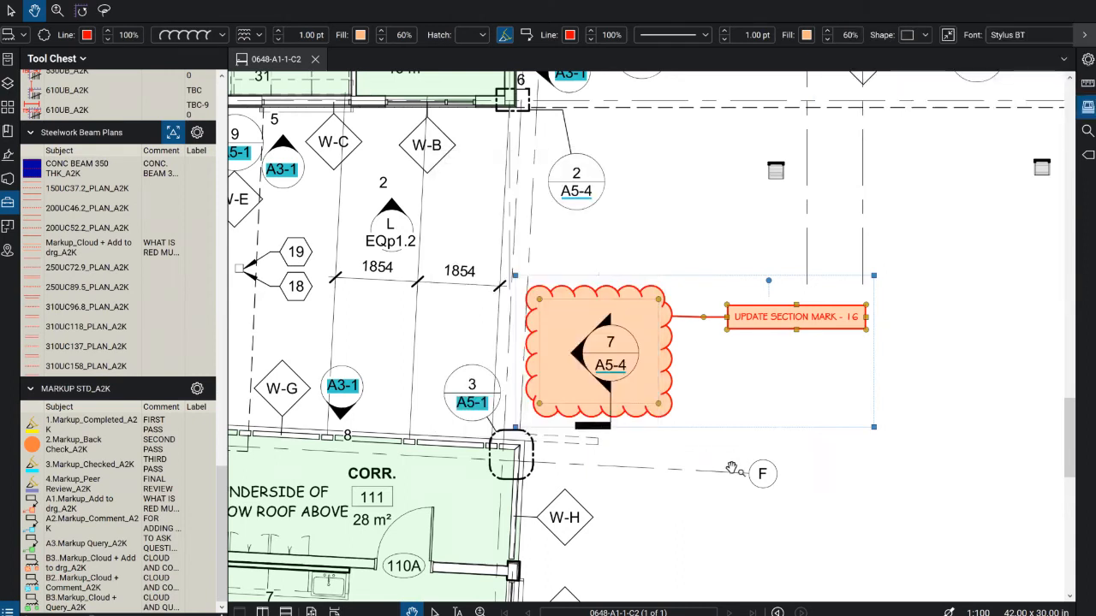
pyautogui.click(6, 180)
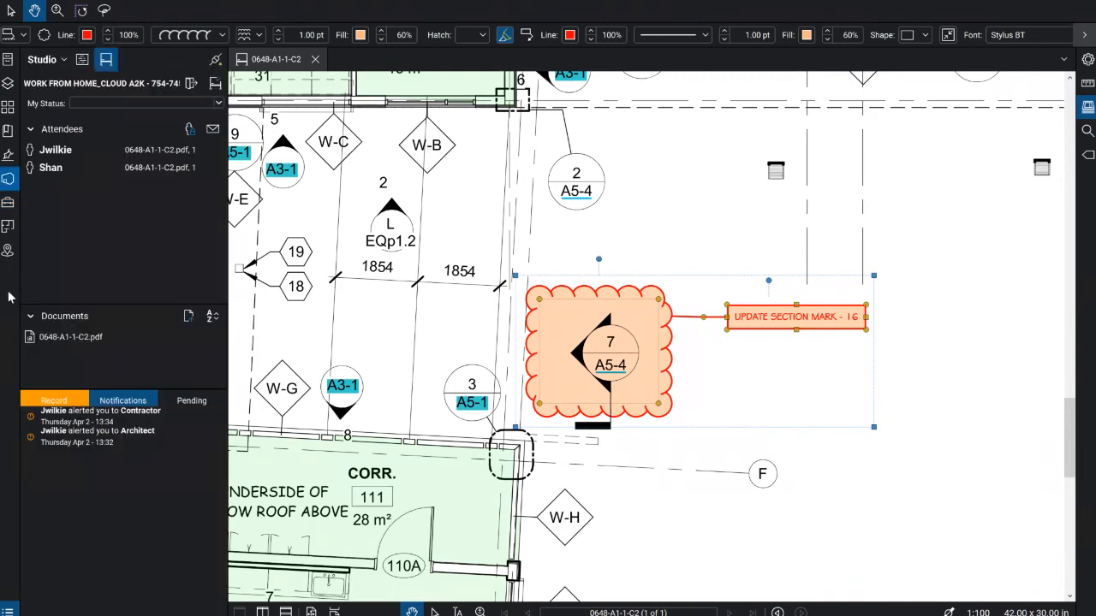
# Step: Jump from the Contractor alert to its double-sink markup, then select the Architect alert
pyautogui.click(101, 416)
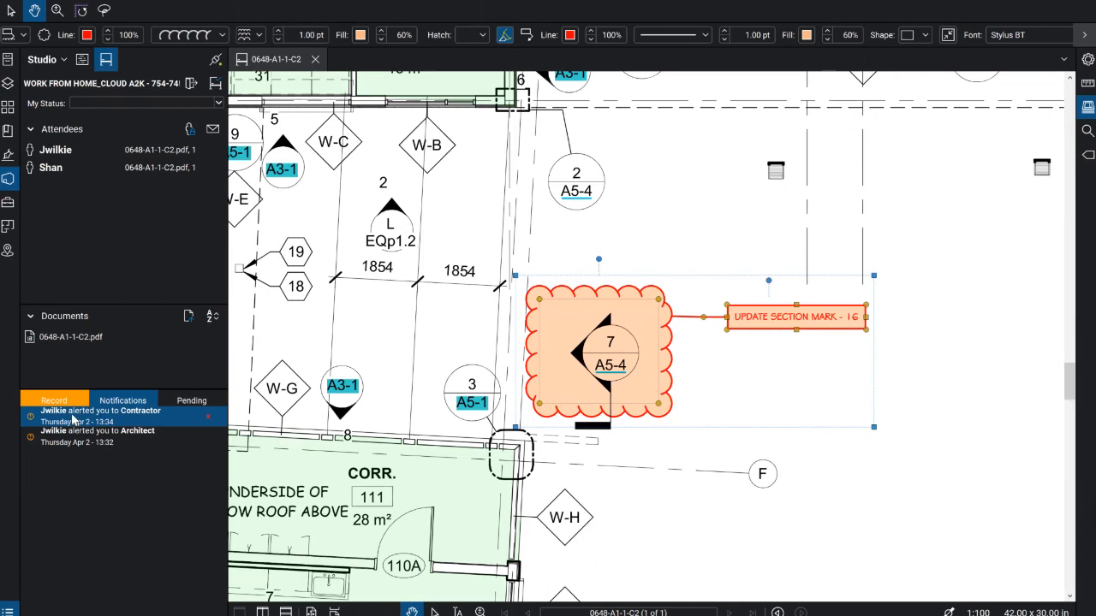
pyautogui.doubleClick(74, 419)
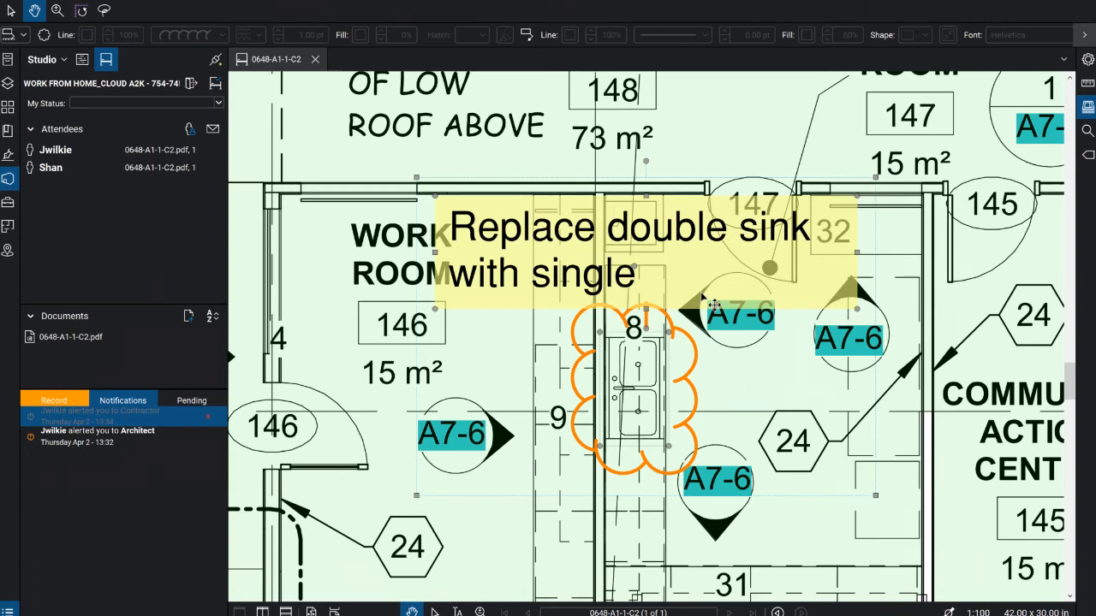
pyautogui.click(496, 373)
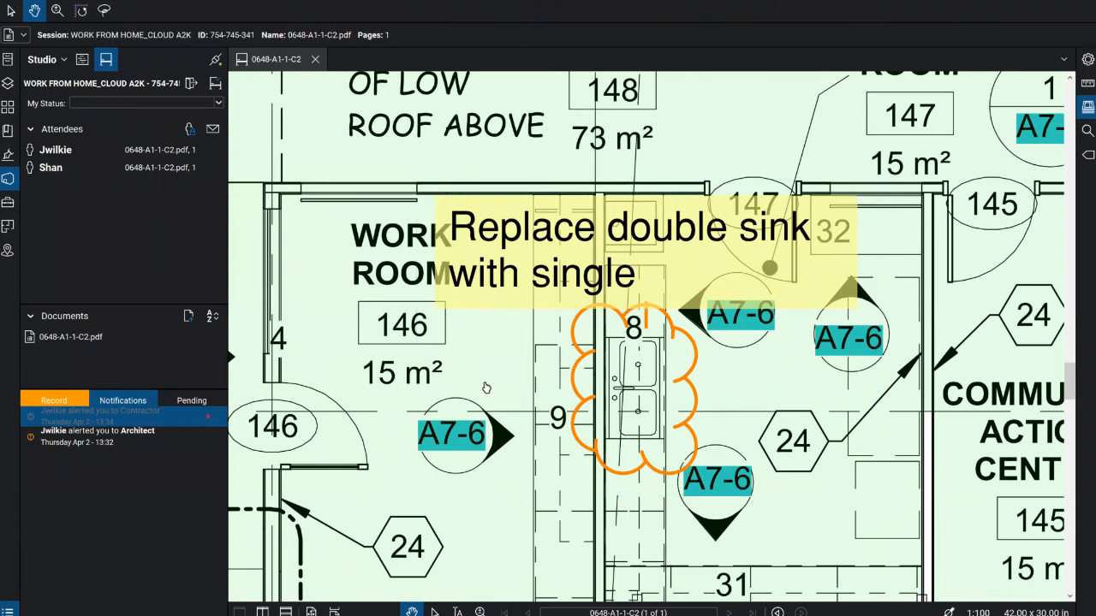
pyautogui.scroll(-5, 485, 388)
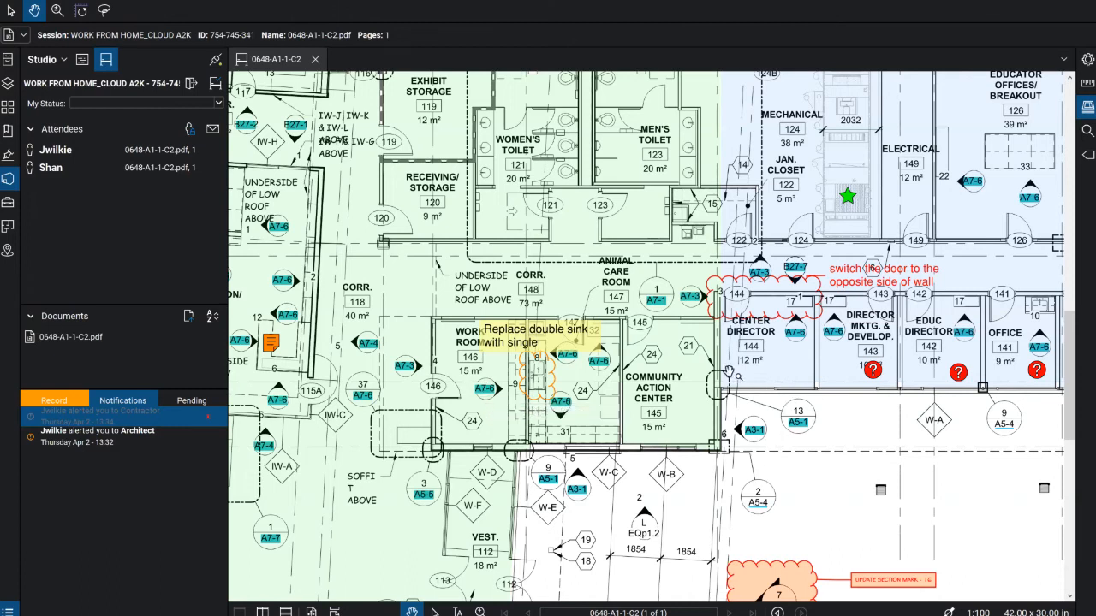
pyautogui.click(79, 440)
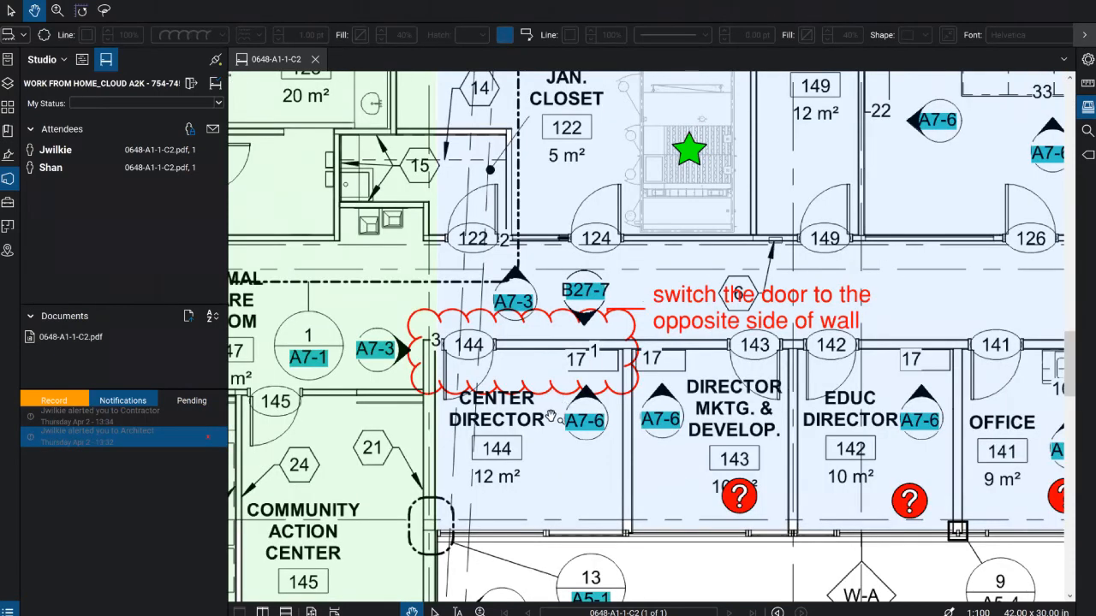
# Step: Deselect the door-change cloud, zoom out to the full sheet, and show page thumbnails
pyautogui.scroll(-5, 612, 383)
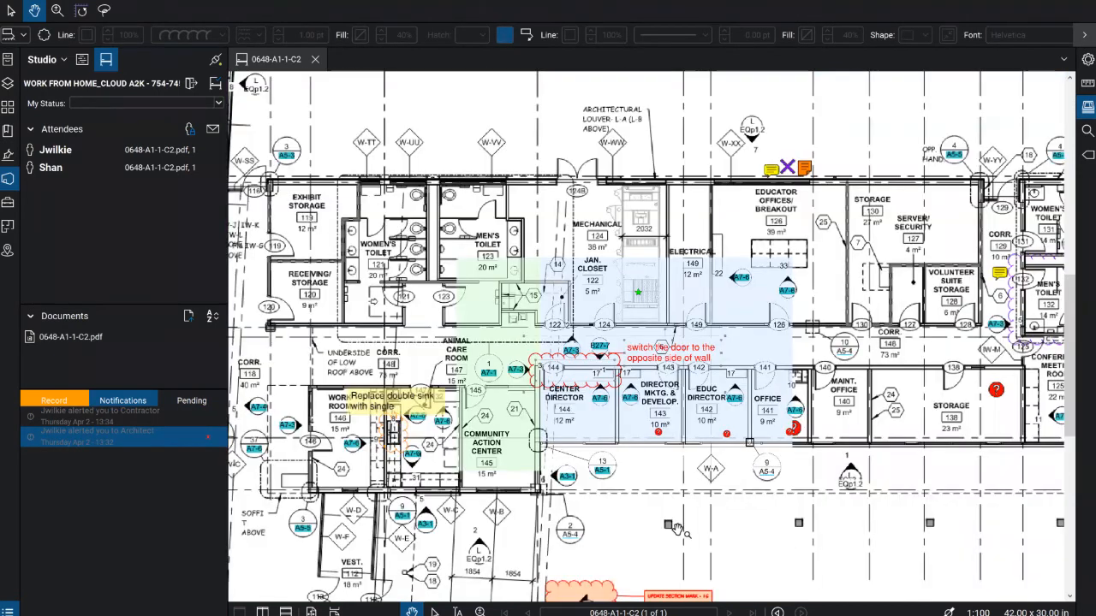
pyautogui.click(673, 524)
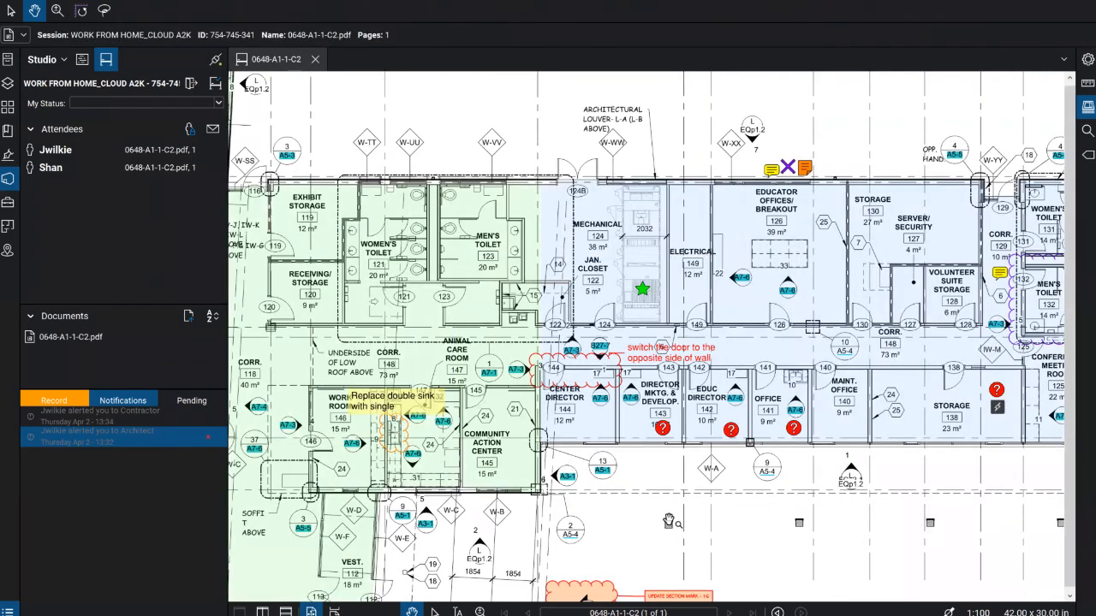
pyautogui.scroll(-5, 669, 521)
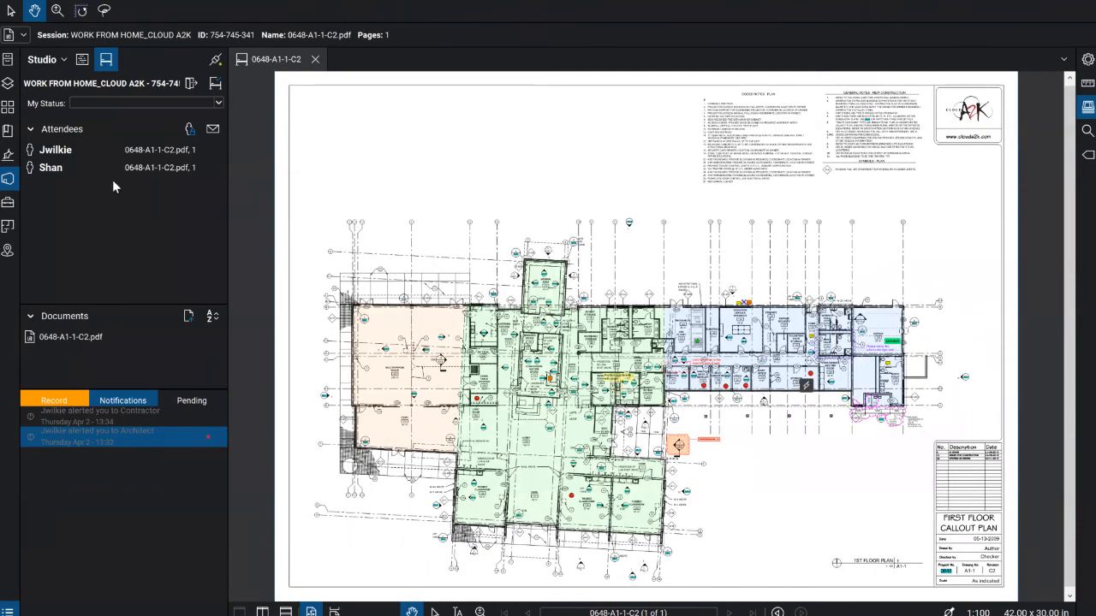
pyautogui.click(8, 107)
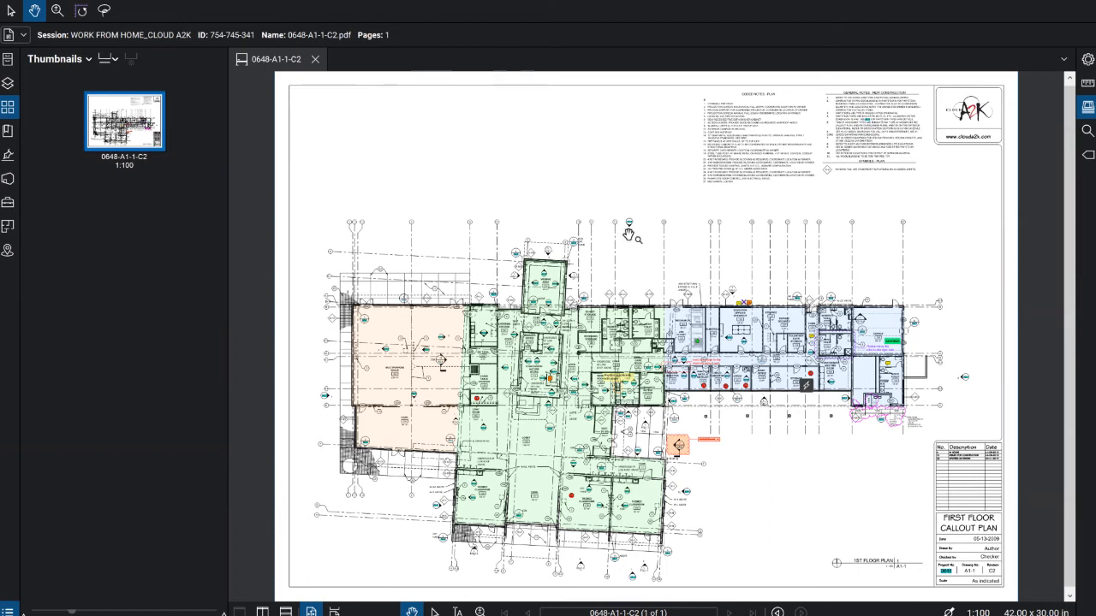
# Step: Zoom in and back out on the sheet, then reopen the Markups List below it
pyautogui.scroll(5, 630, 231)
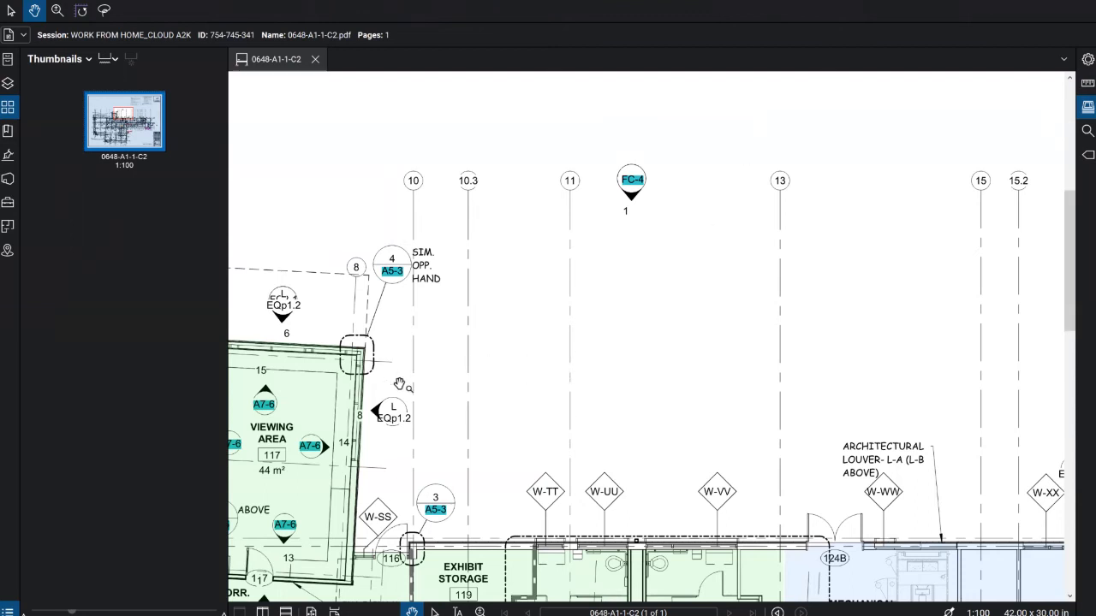
pyautogui.scroll(-3, 398, 385)
pyautogui.scroll(-1, 539, 361)
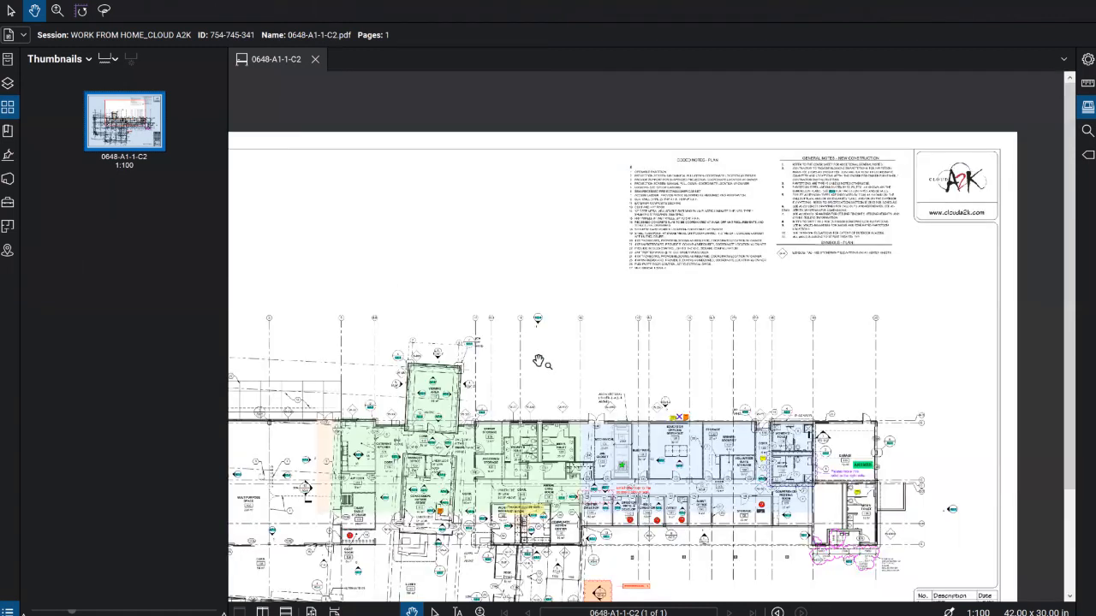
pyautogui.scroll(-1, 539, 361)
pyautogui.scroll(-1, 539, 361)
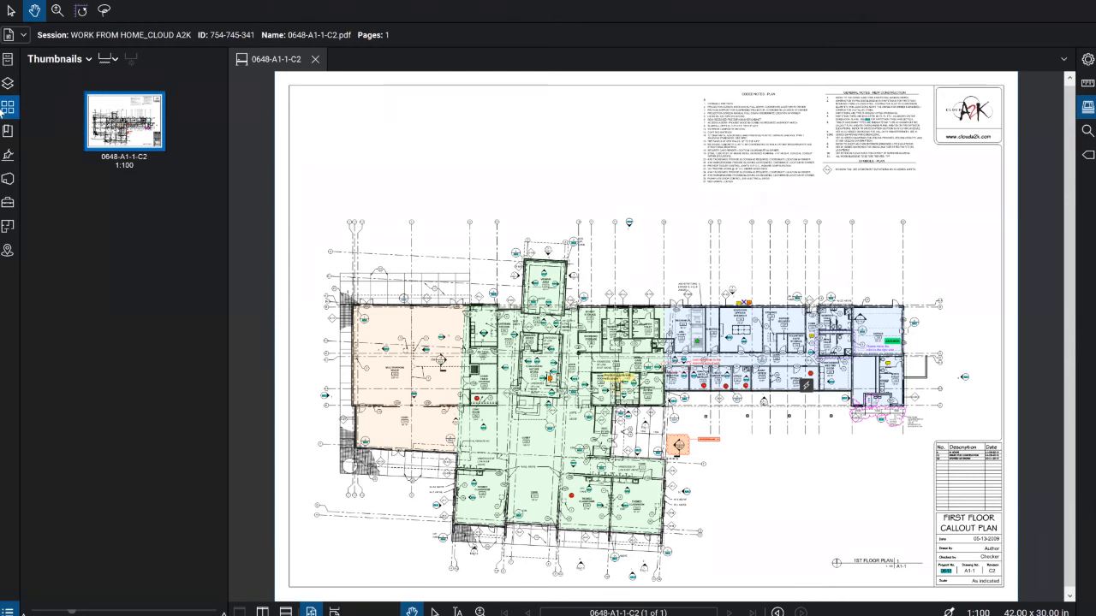
pyautogui.click(8, 610)
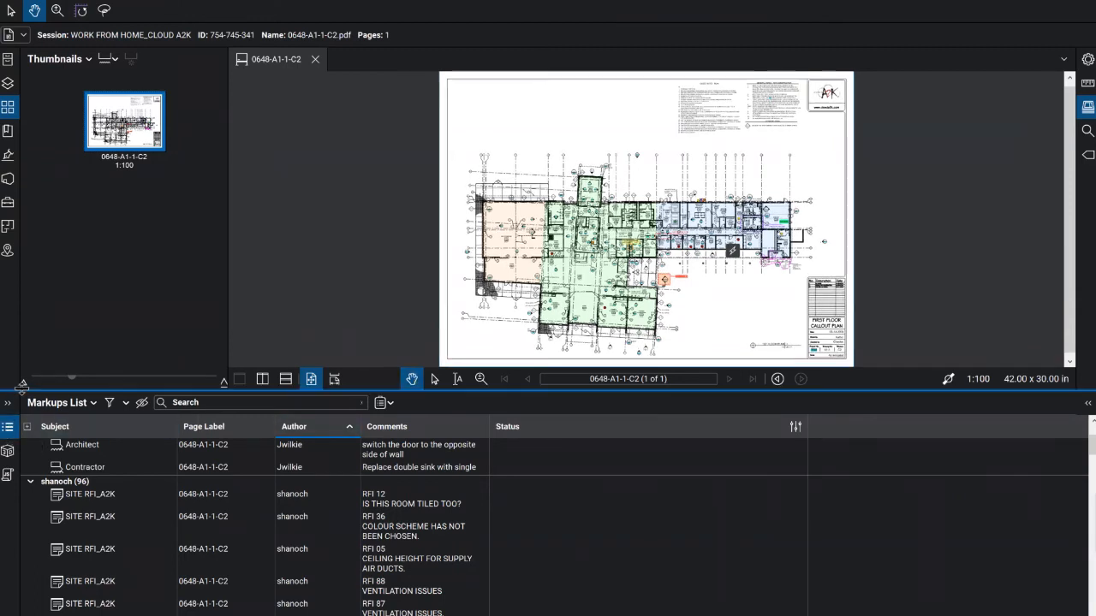
# Step: Start a CSV markup summary and add the Status column right after Subject
pyautogui.moveTo(23, 388); pyautogui.dragTo(23, 425)
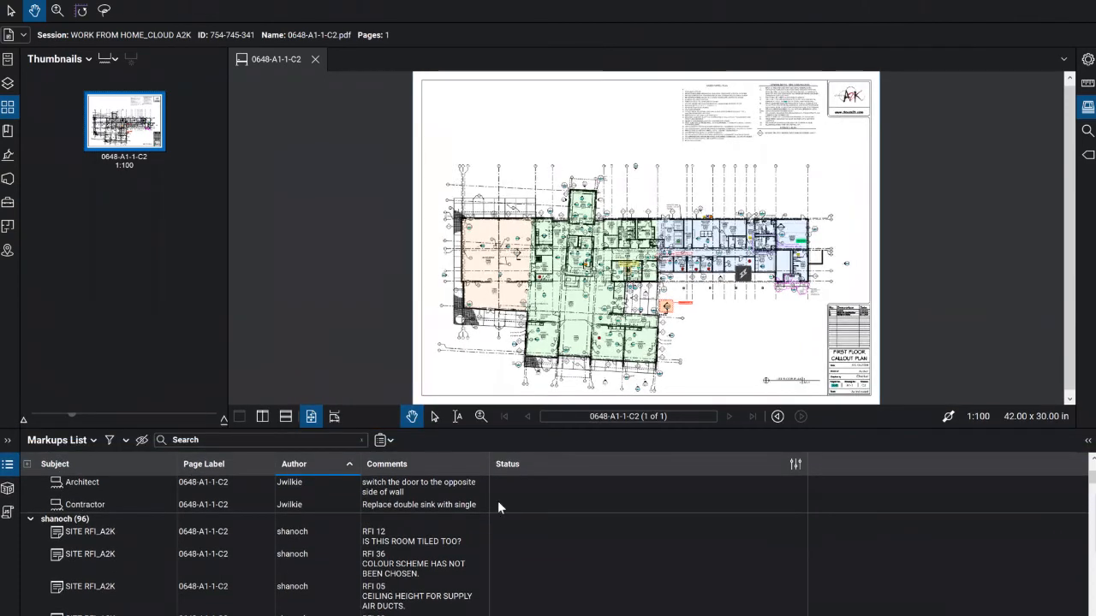
pyautogui.click(385, 440)
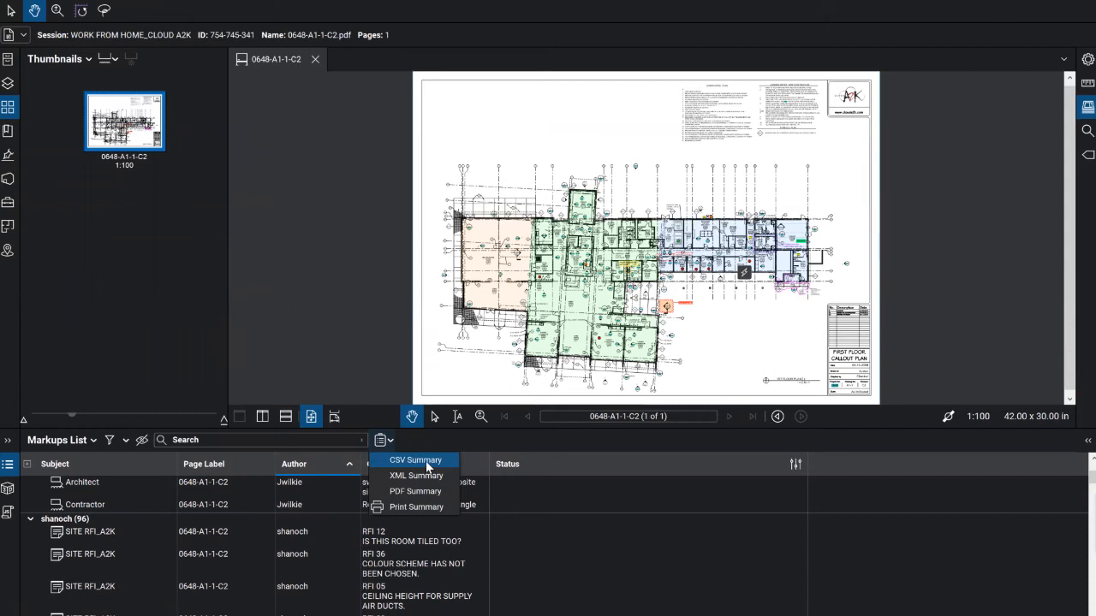
pyautogui.click(425, 462)
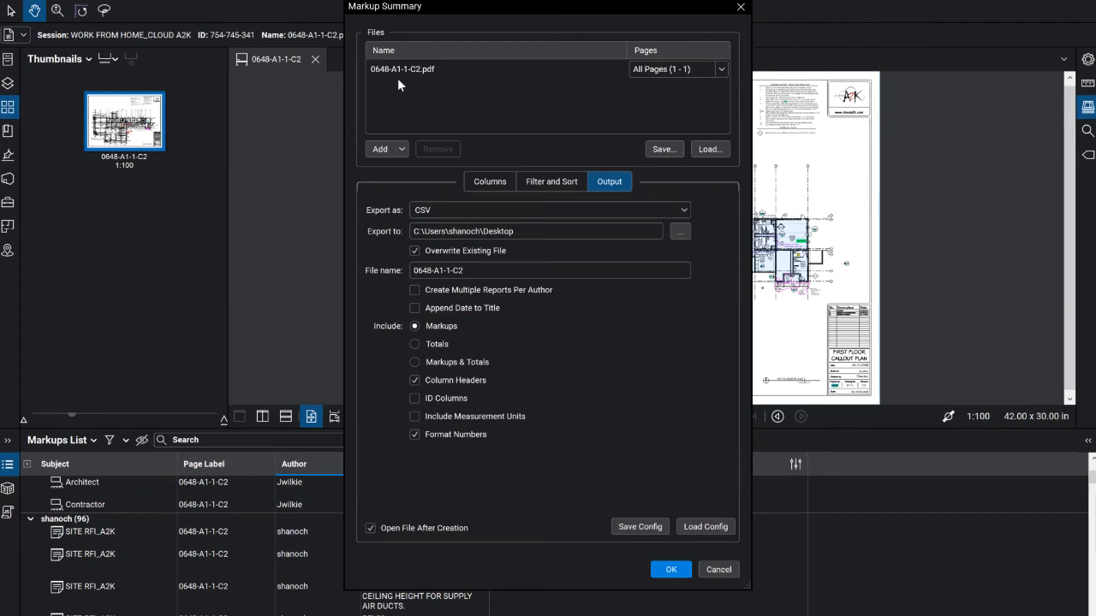
pyautogui.click(484, 180)
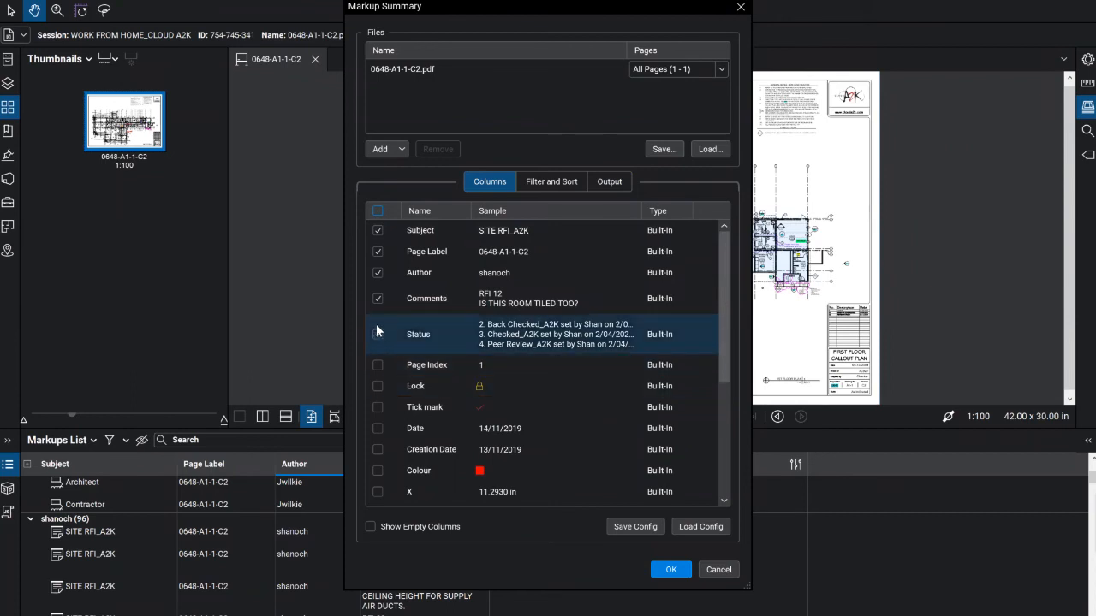
pyautogui.click(378, 272)
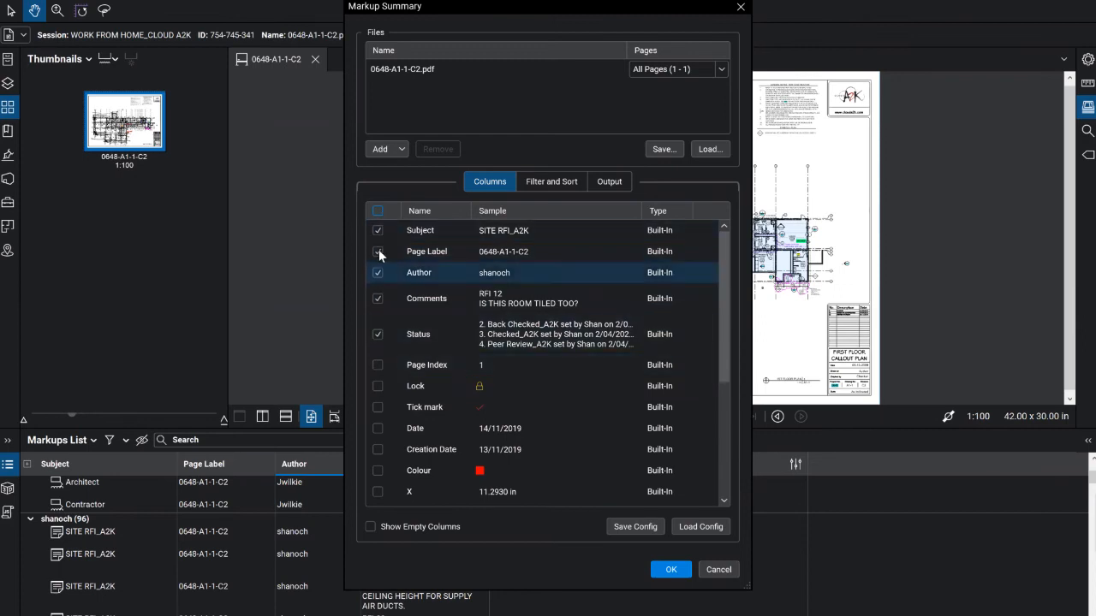
pyautogui.moveTo(416, 341); pyautogui.dragTo(429, 246)
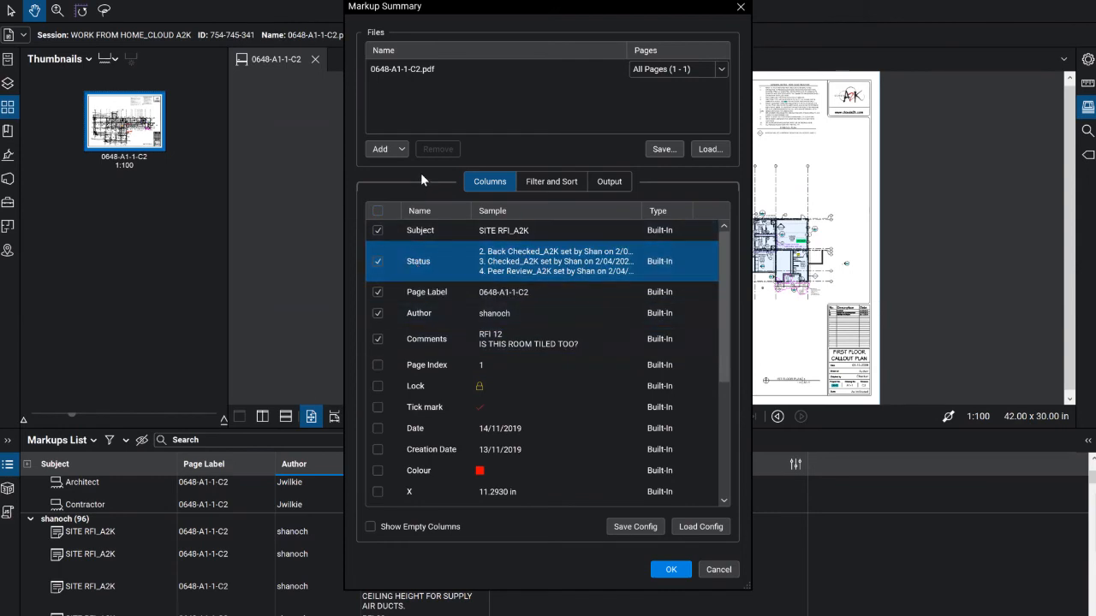
# Step: Set the Subject and Status filters to [All] and sort the summary by Author
pyautogui.click(548, 186)
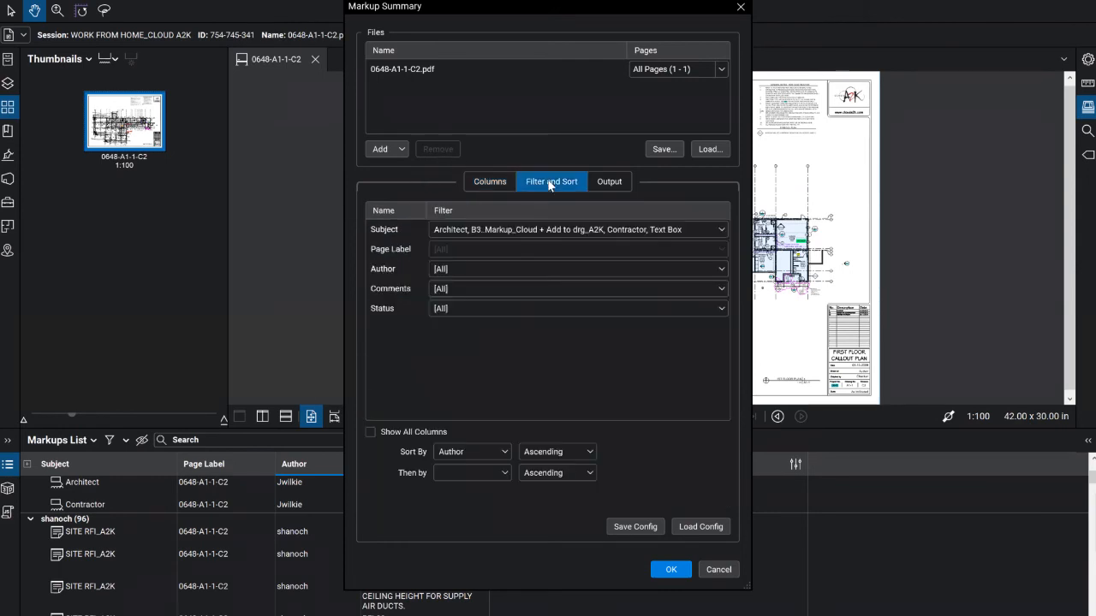
pyautogui.click(484, 229)
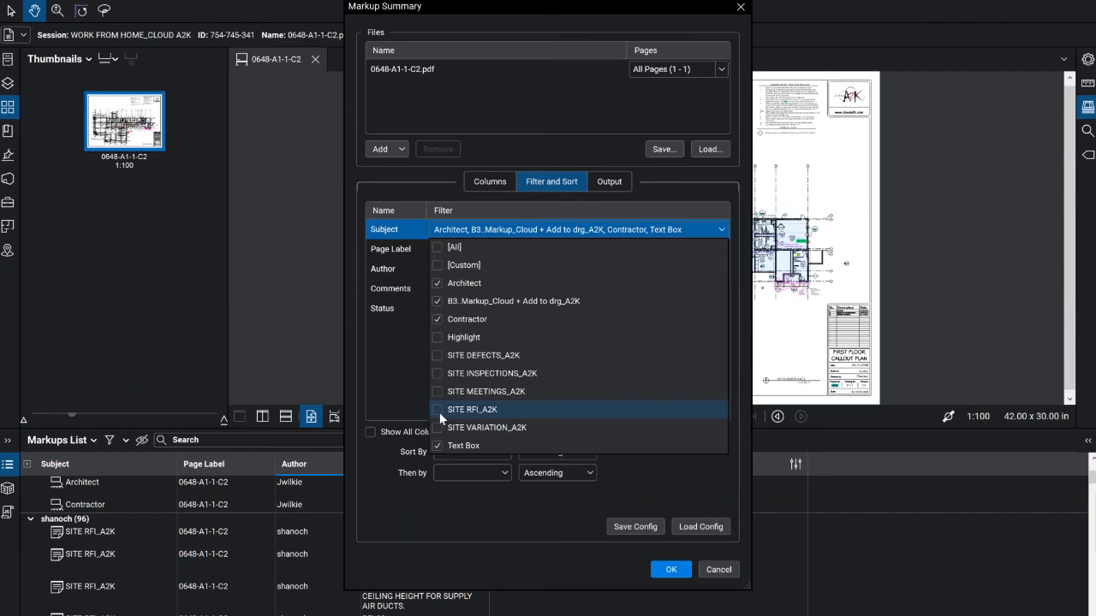
pyautogui.click(436, 246)
pyautogui.click(395, 351)
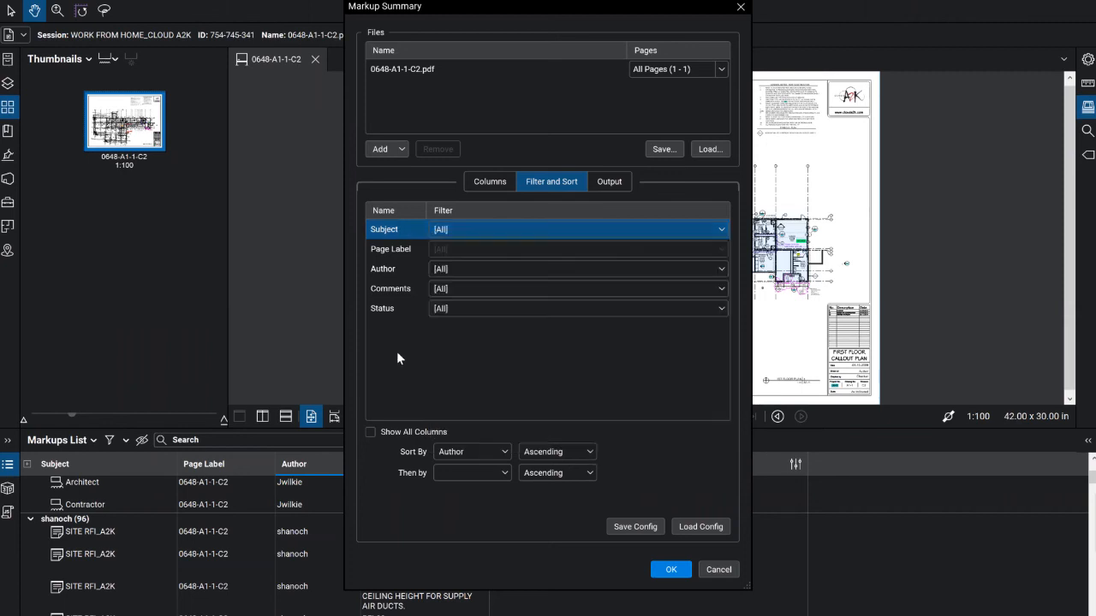
pyautogui.click(461, 309)
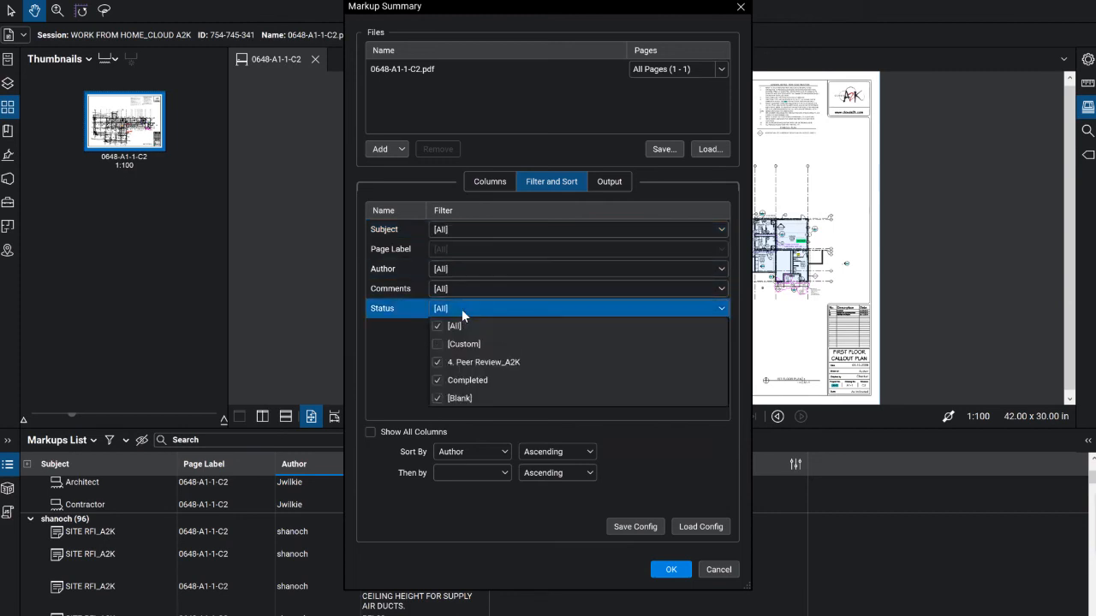
pyautogui.click(438, 379)
pyautogui.click(434, 382)
pyautogui.click(658, 456)
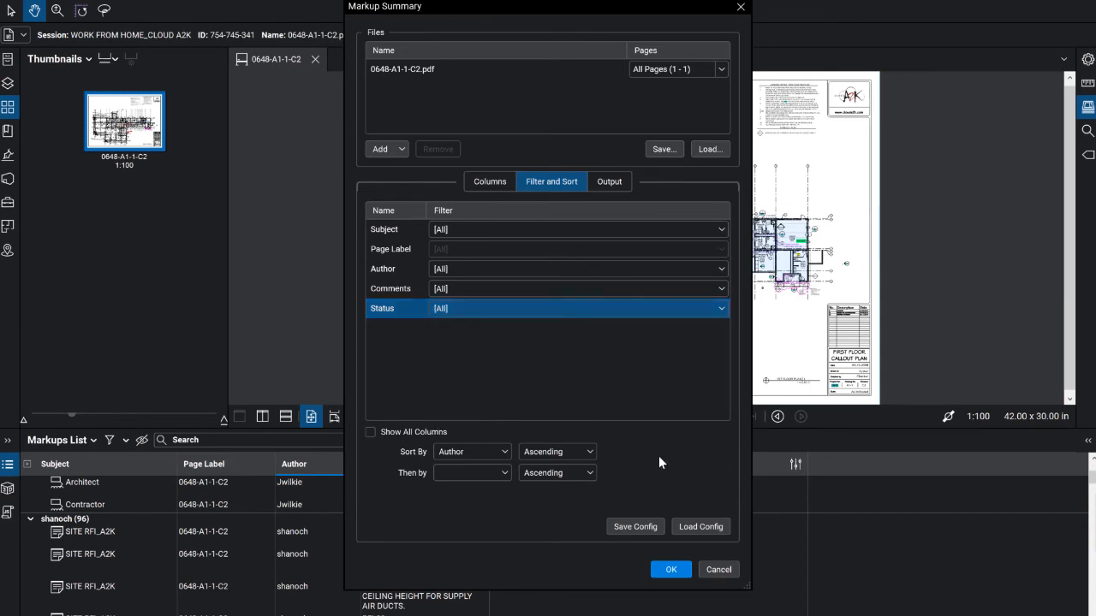
pyautogui.click(504, 454)
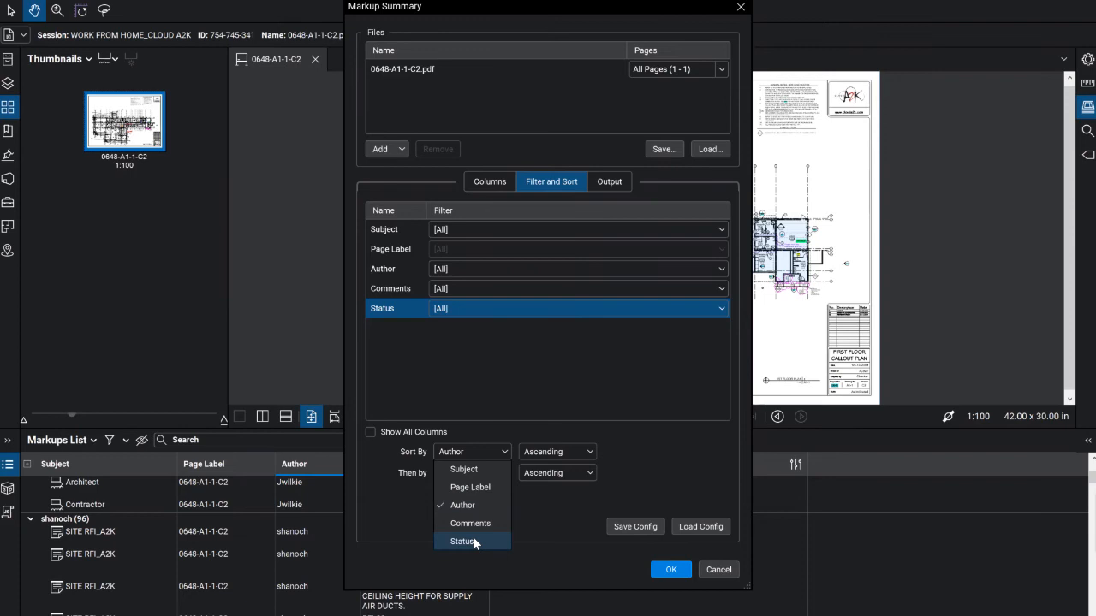
pyautogui.click(588, 497)
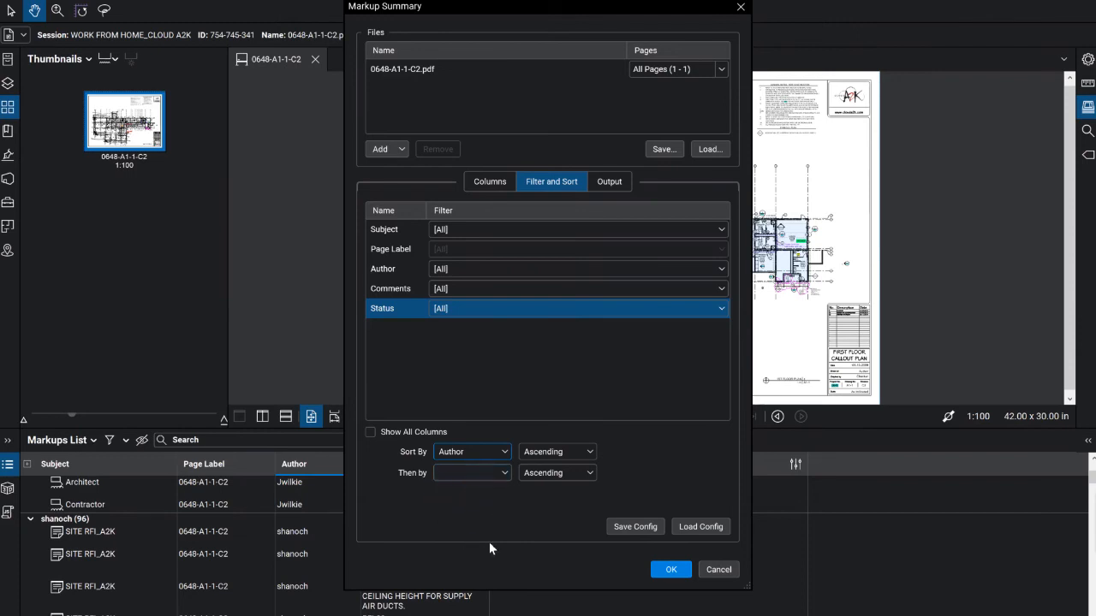
pyautogui.click(605, 181)
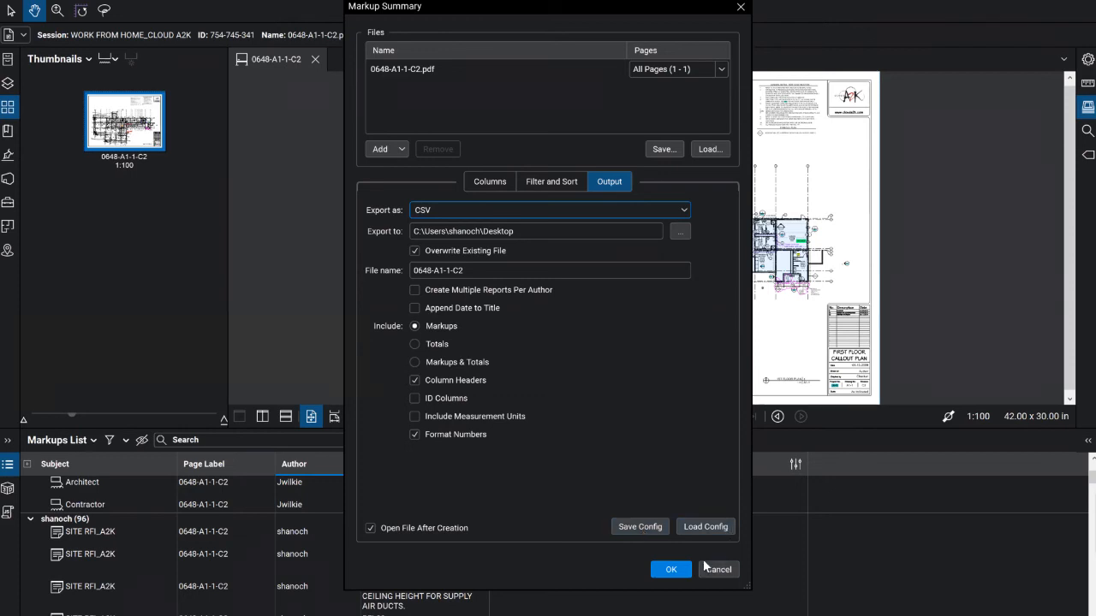
# Step: Export the markup summary as the CSV file 0648-A1-1-C2 on the desktop
pyautogui.click(672, 569)
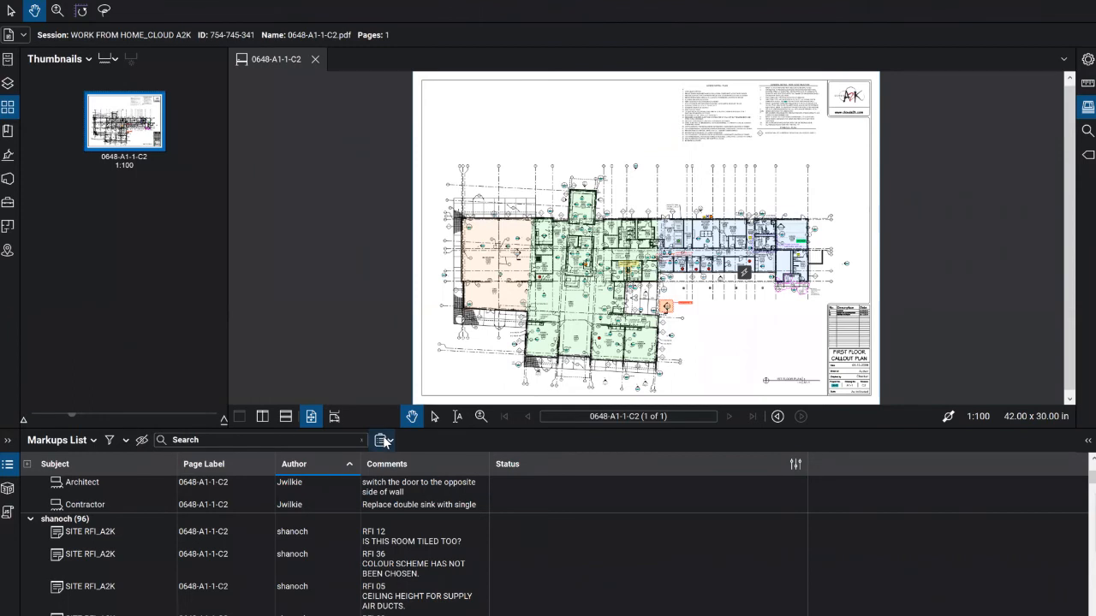
pyautogui.click(383, 440)
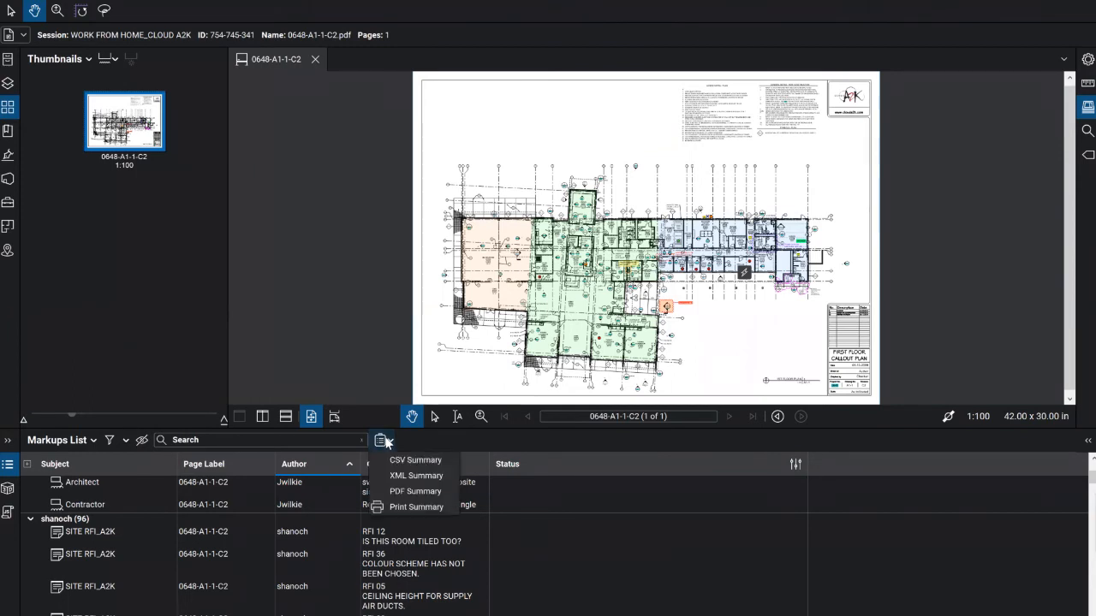
# Step: Generate a PDF markup summary with the current columns and filters, skipping session hyperlinks
pyautogui.click(418, 497)
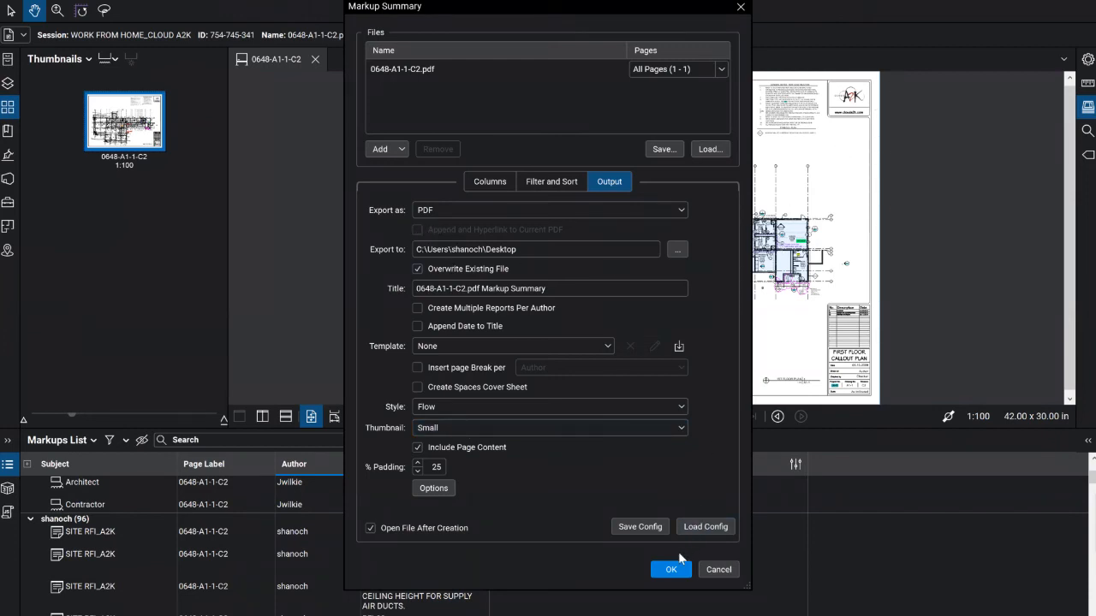
pyautogui.click(495, 179)
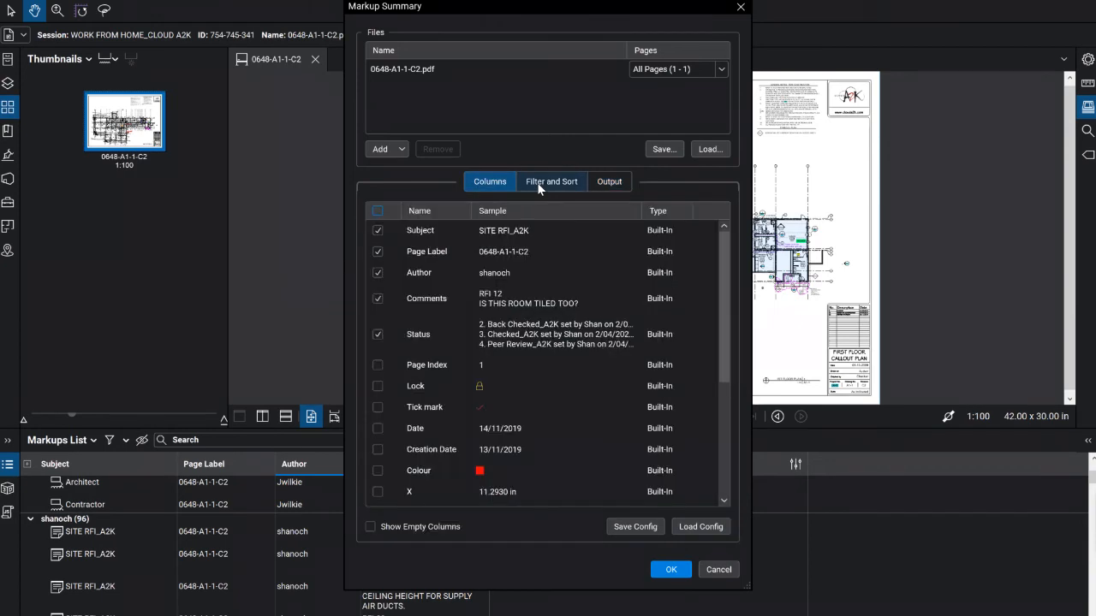
pyautogui.click(537, 182)
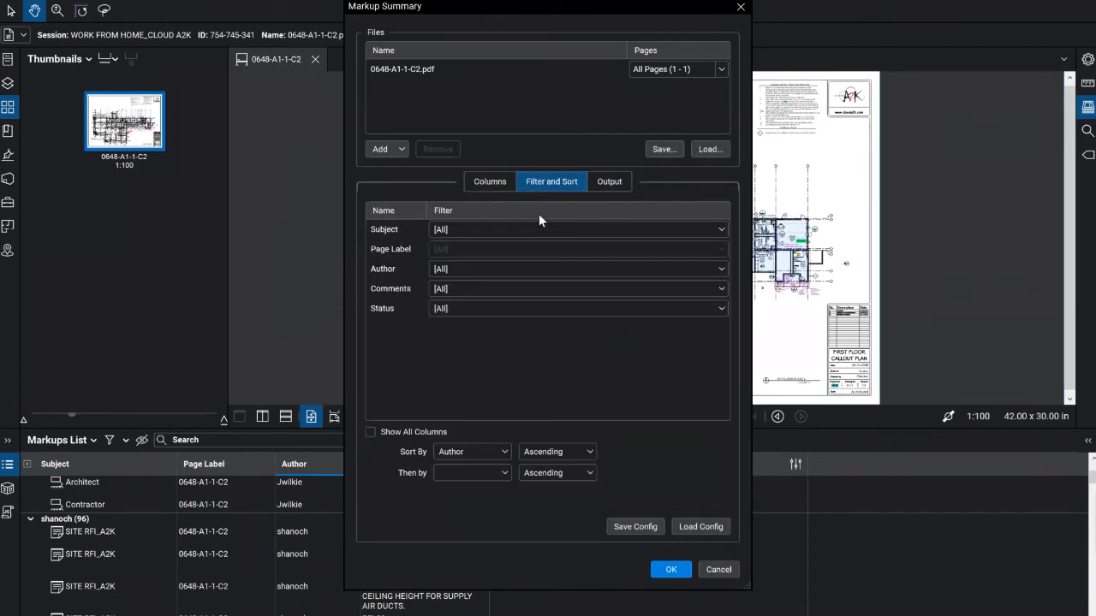
pyautogui.click(670, 570)
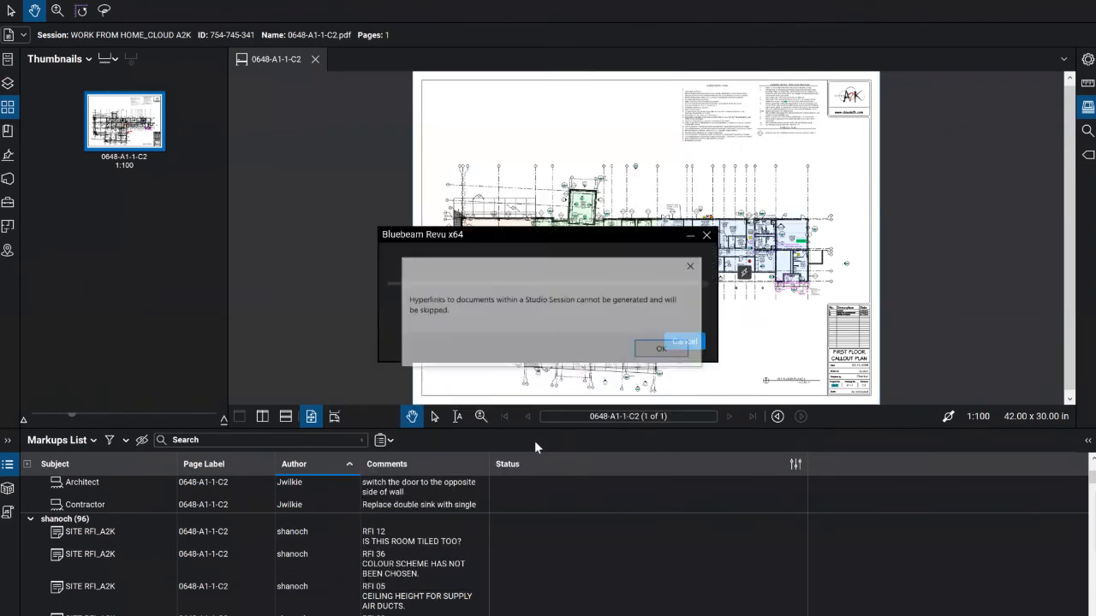
pyautogui.click(648, 349)
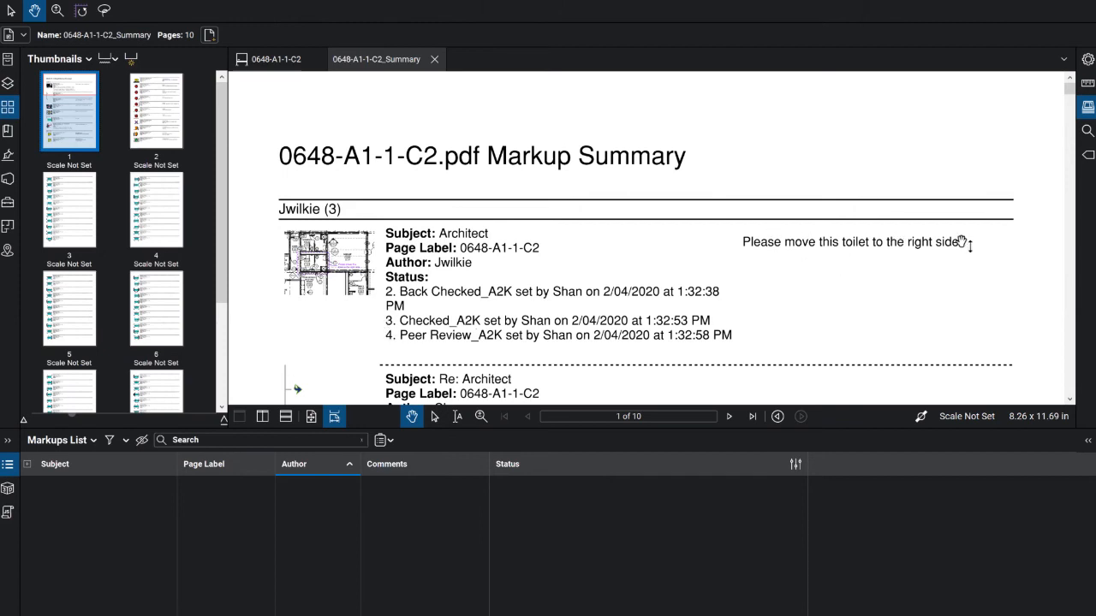
# Step: Scroll through the 0648-A1-1-C2_Summary report, then return to the 0648-A1-1-C2 drawing tab
pyautogui.scroll(-1, 611, 268)
pyautogui.scroll(-2, 611, 268)
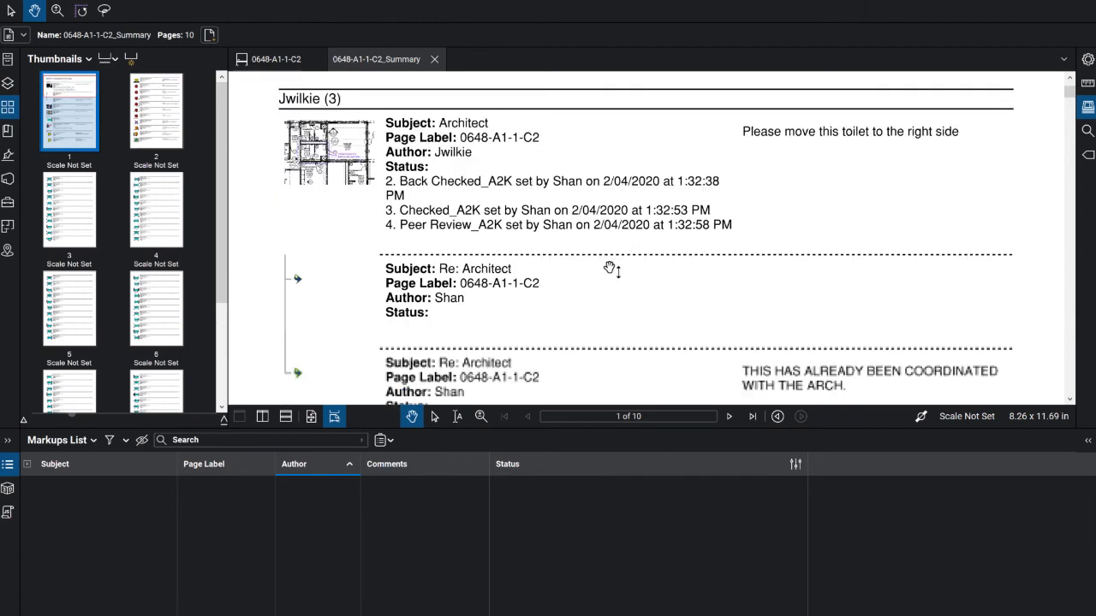
pyautogui.scroll(-2, 611, 268)
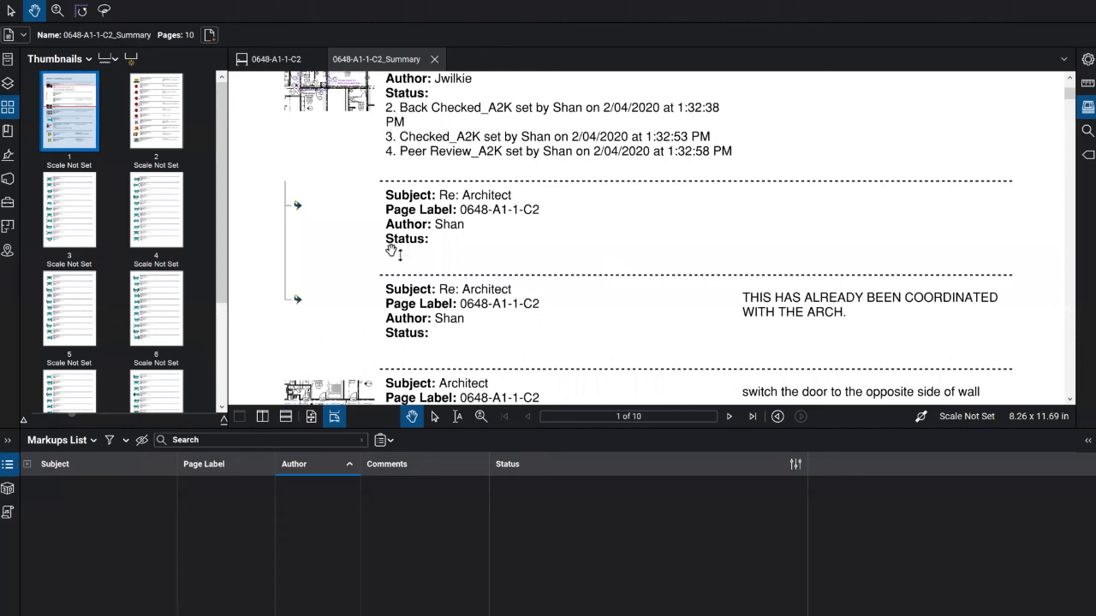
pyautogui.scroll(2, 391, 274)
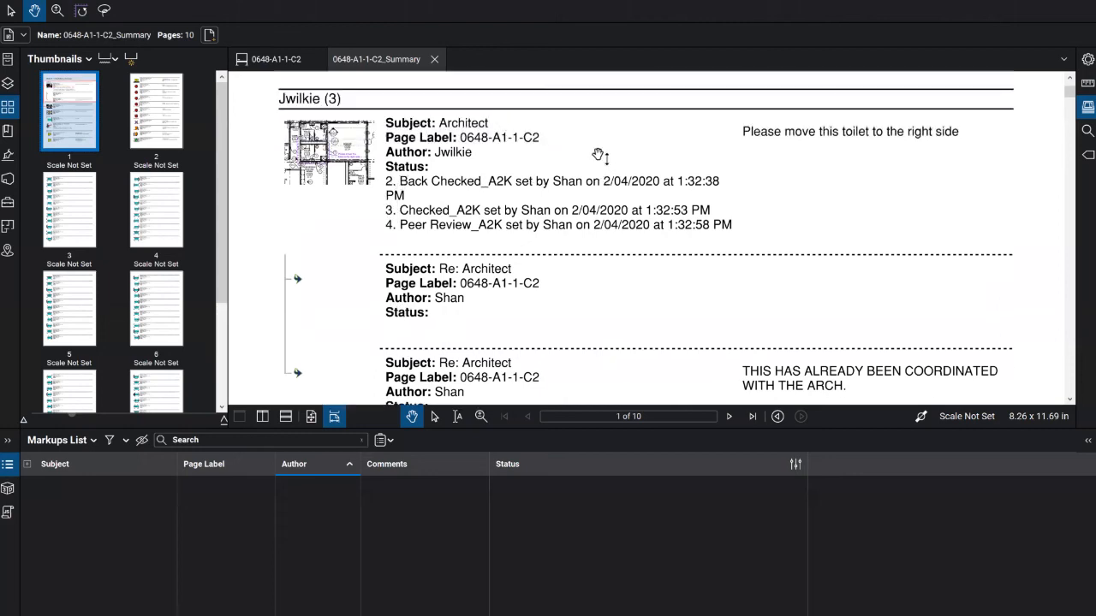
pyautogui.scroll(-1, 599, 154)
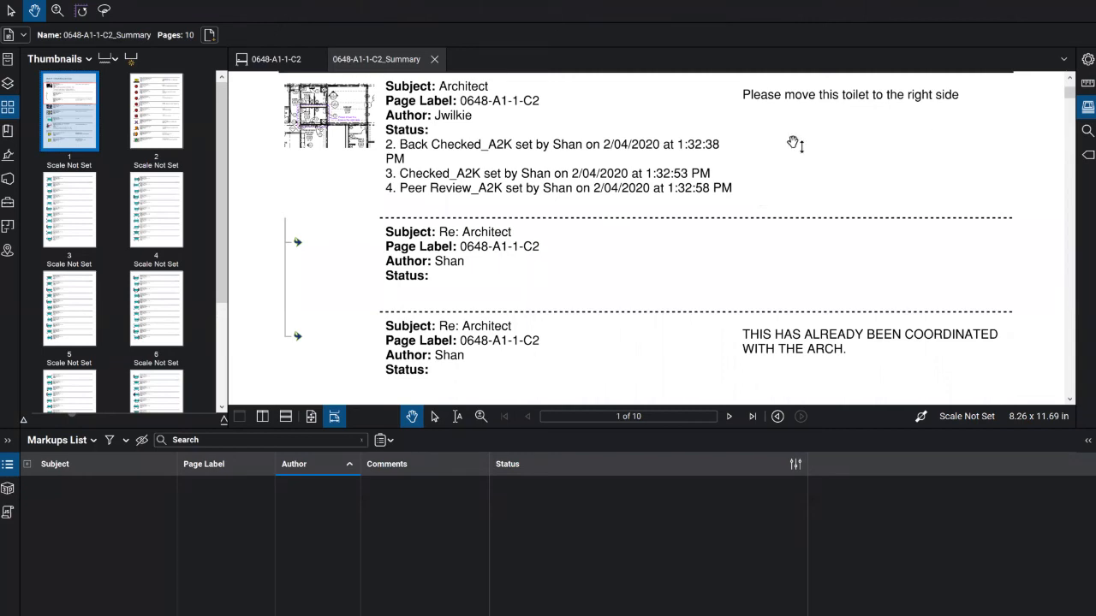
pyautogui.hotkey('ctrl', 'Tab')
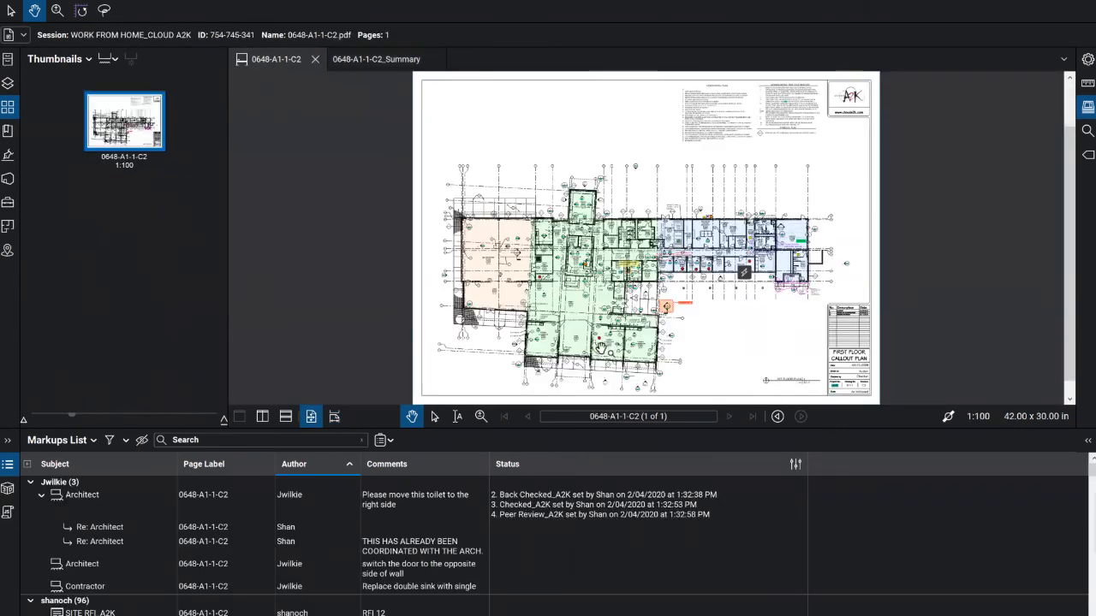
# Step: Place a second red question-mark markup from Recent Tools in corridor 107 near room 108C
pyautogui.scroll(5, 605, 347)
pyautogui.scroll(6, 541, 298)
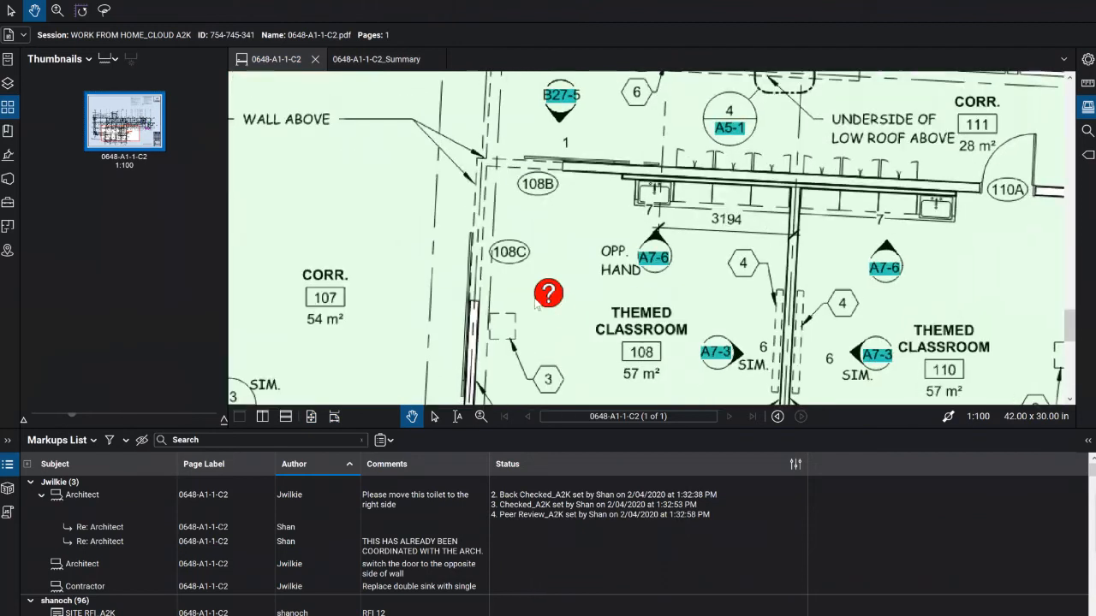
pyautogui.rightClick(533, 299)
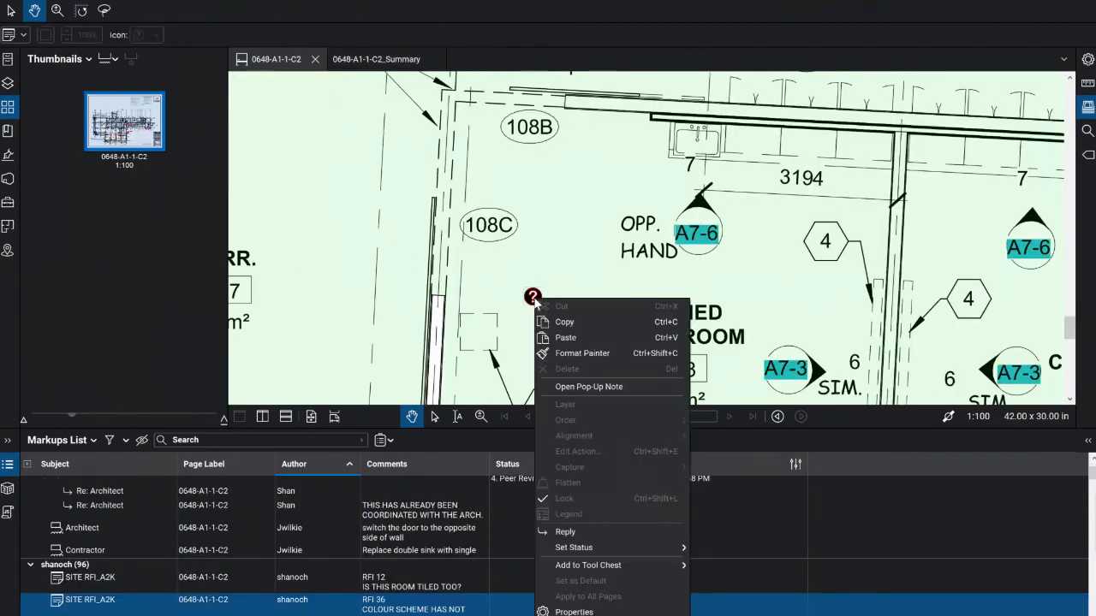
pyautogui.click(461, 297)
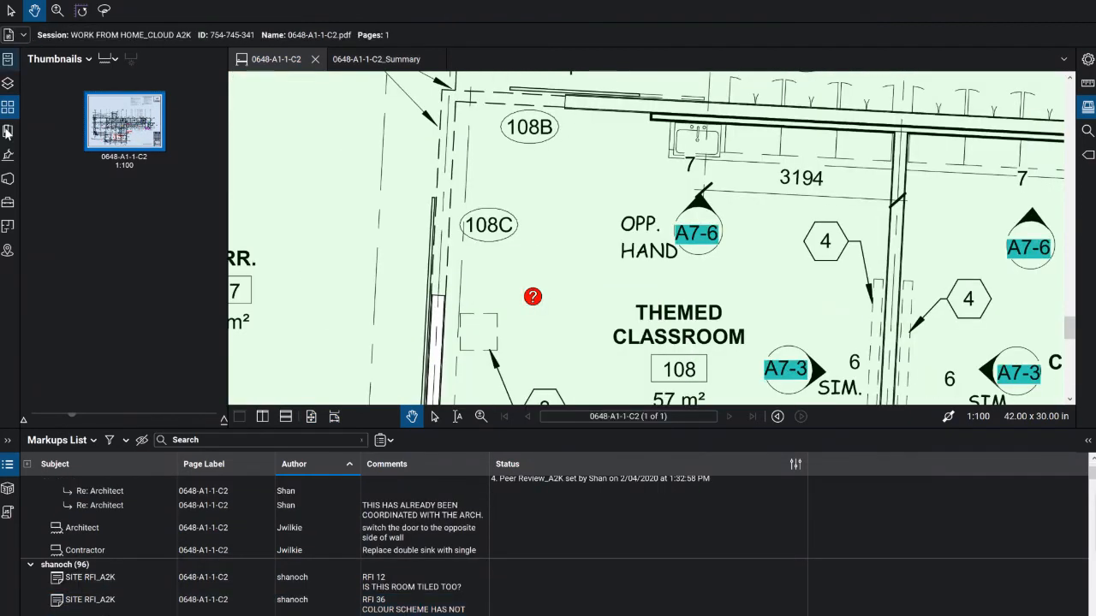
pyautogui.click(6, 182)
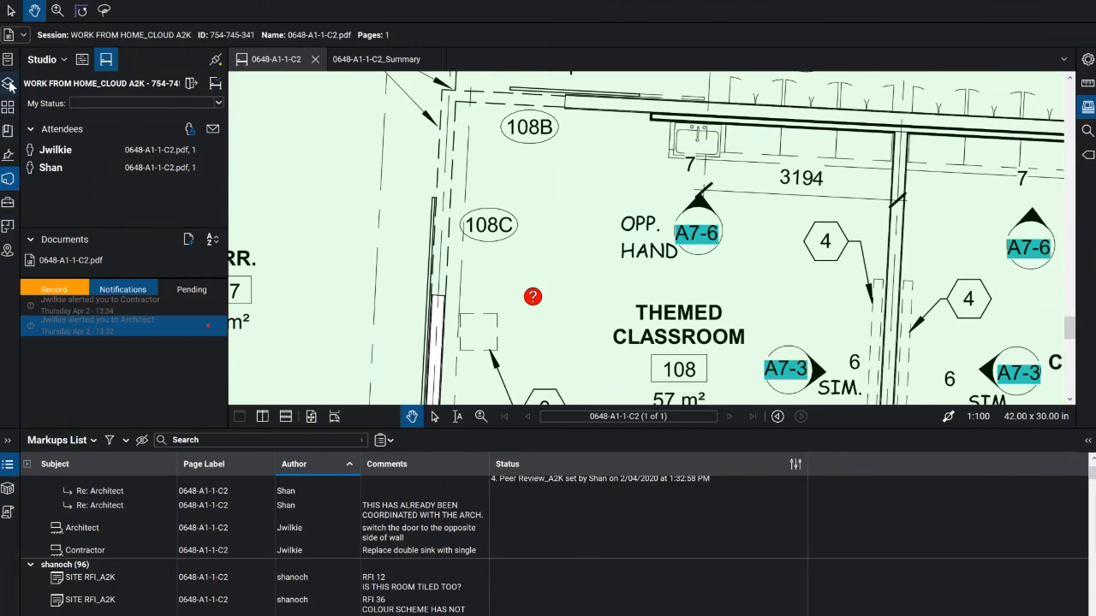
pyautogui.click(8, 202)
pyautogui.scroll(10, 59, 197)
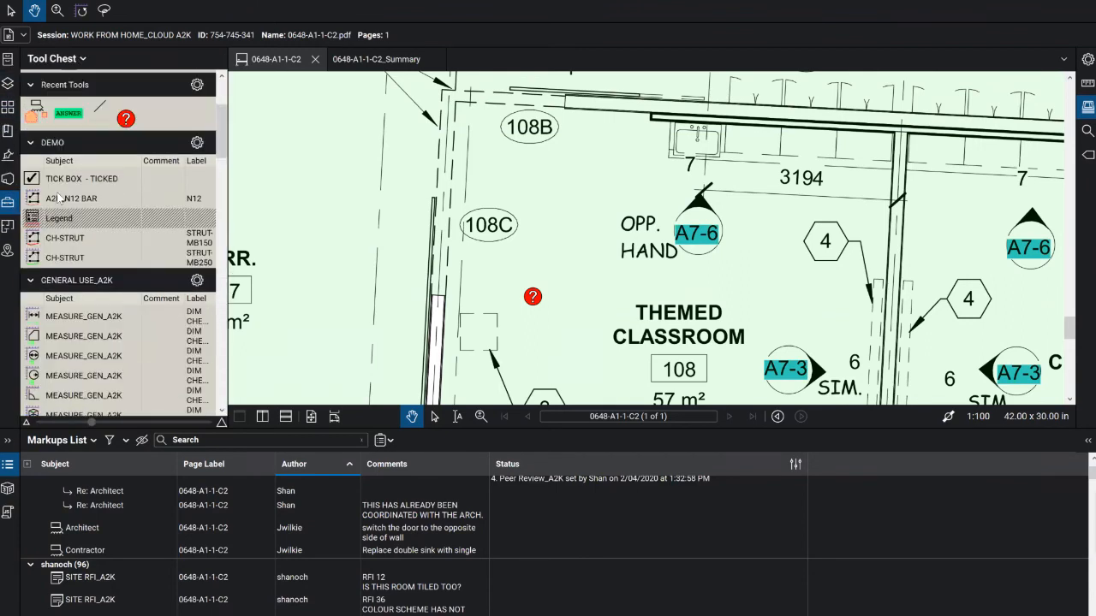
pyautogui.click(125, 119)
pyautogui.click(300, 257)
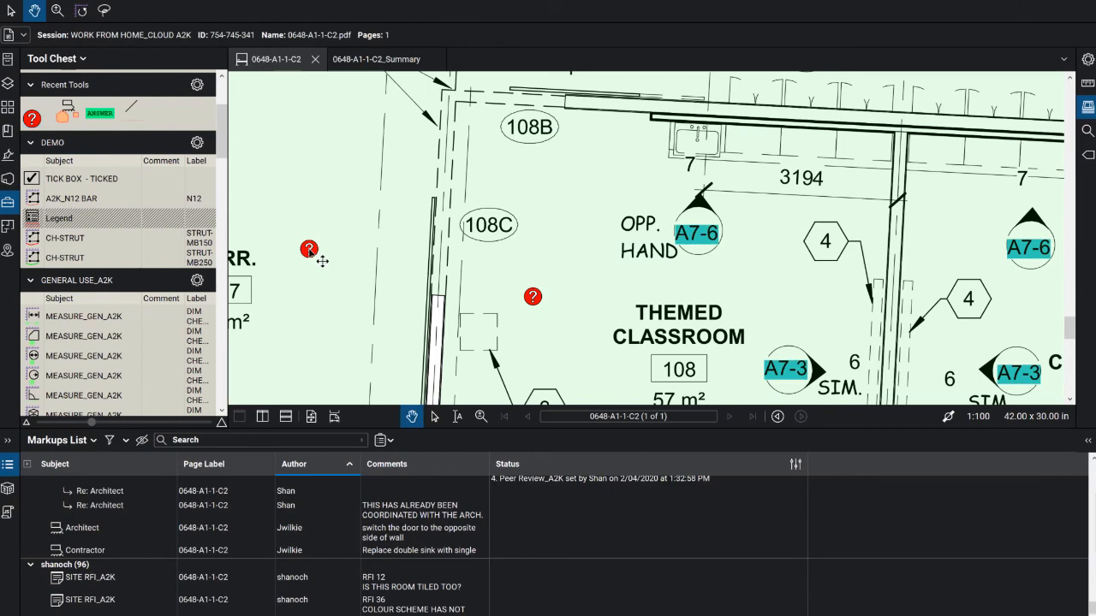
pyautogui.rightClick(310, 250)
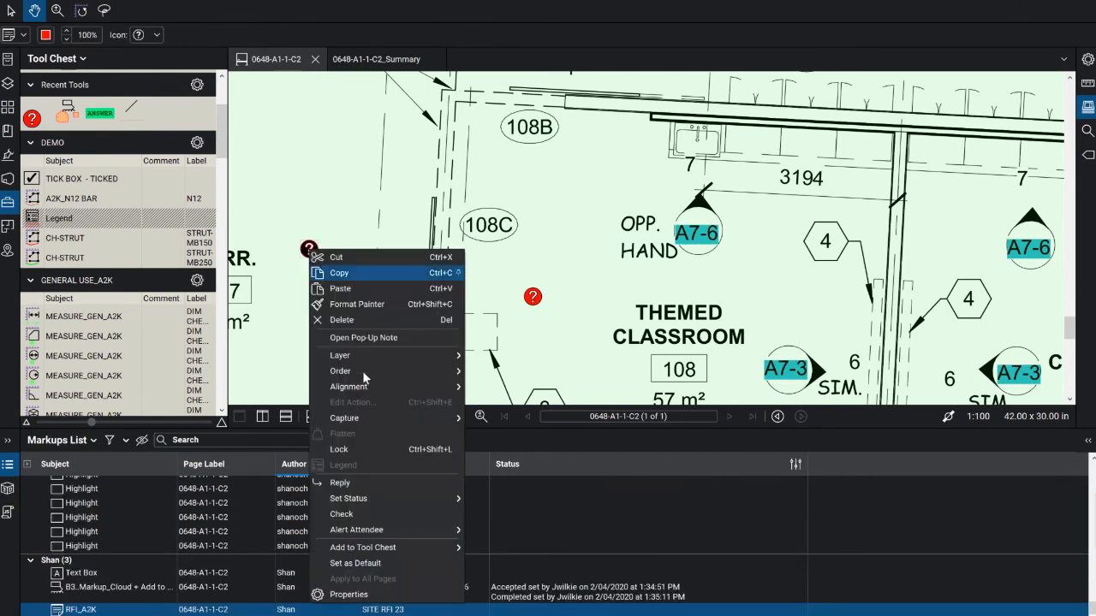
# Step: Attach 360 Photo.jpg from 01.DataSets\11_Pictures to the question-mark markup as a capture
pyautogui.moveTo(338, 422)
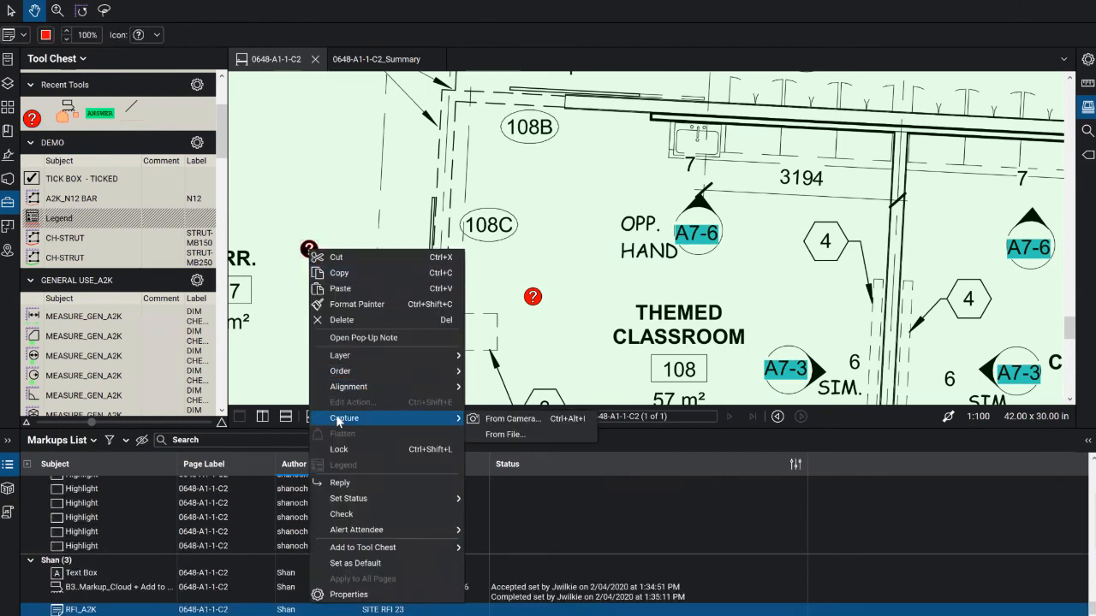
pyautogui.click(526, 436)
pyautogui.click(516, 276)
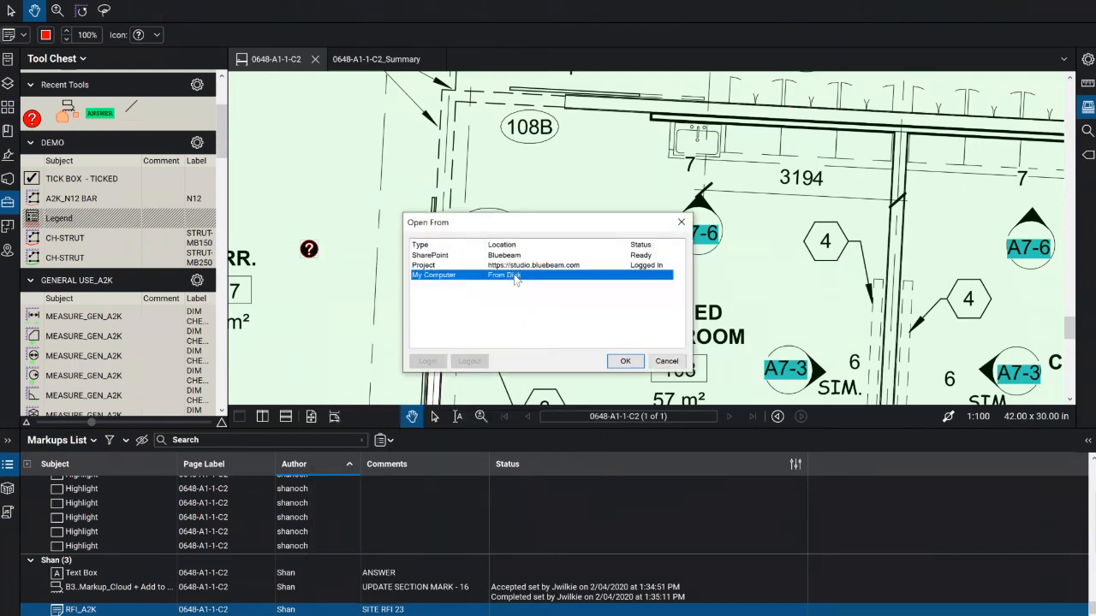
pyautogui.doubleClick(479, 276)
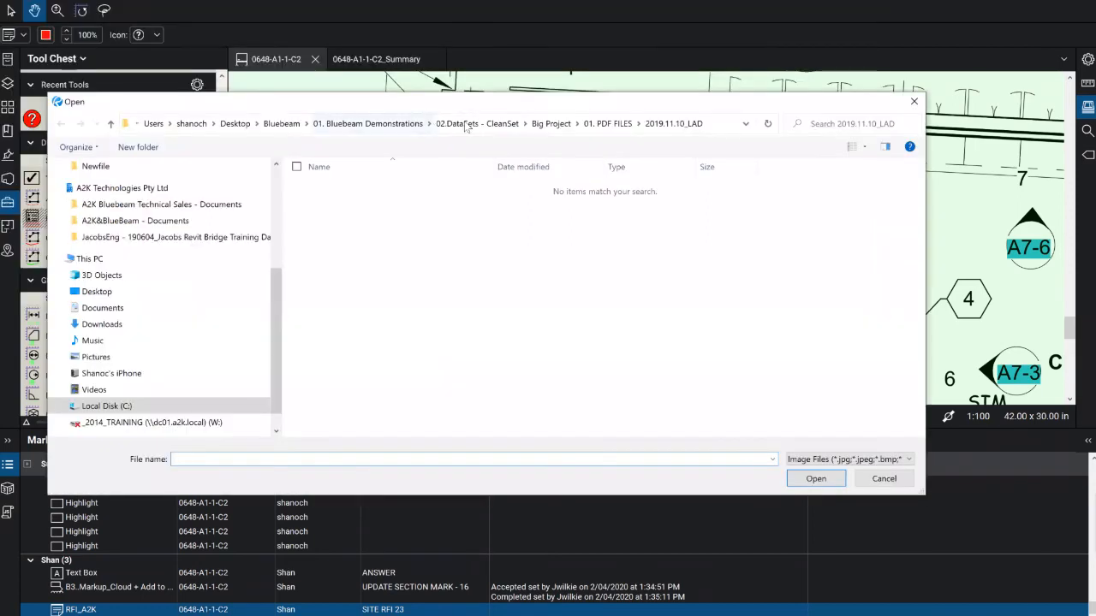
pyautogui.click(469, 123)
pyautogui.click(463, 125)
pyautogui.doubleClick(359, 190)
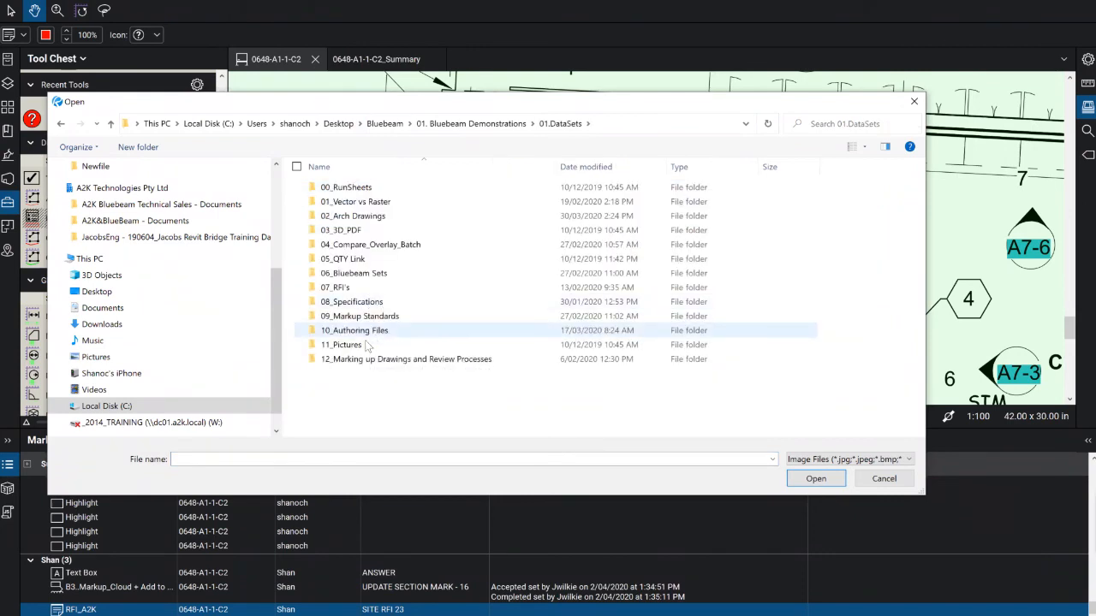
pyautogui.click(367, 345)
pyautogui.doubleClick(366, 344)
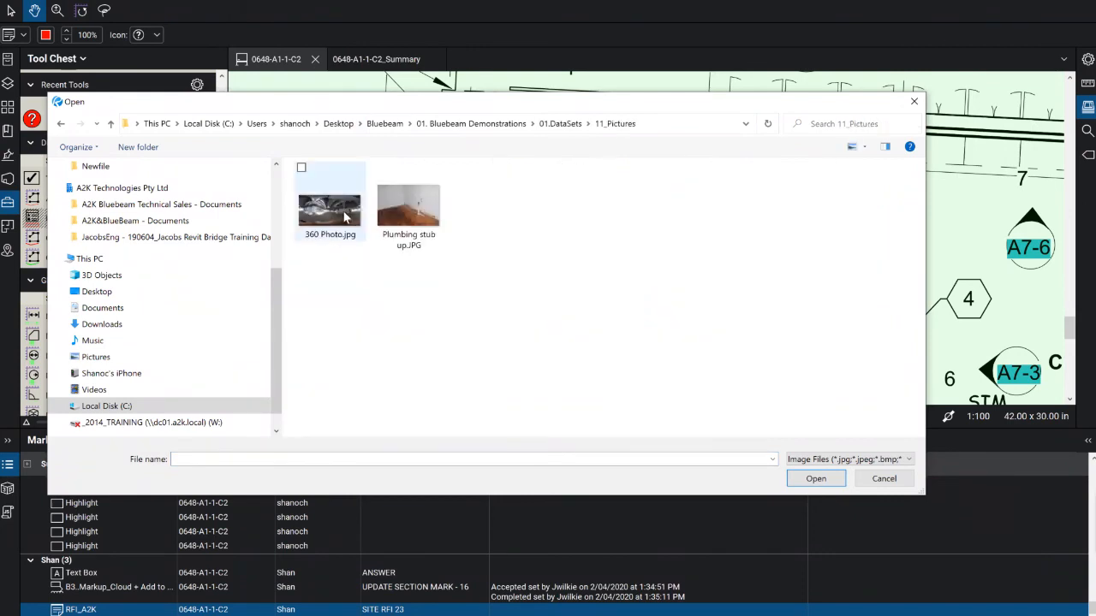
pyautogui.click(336, 219)
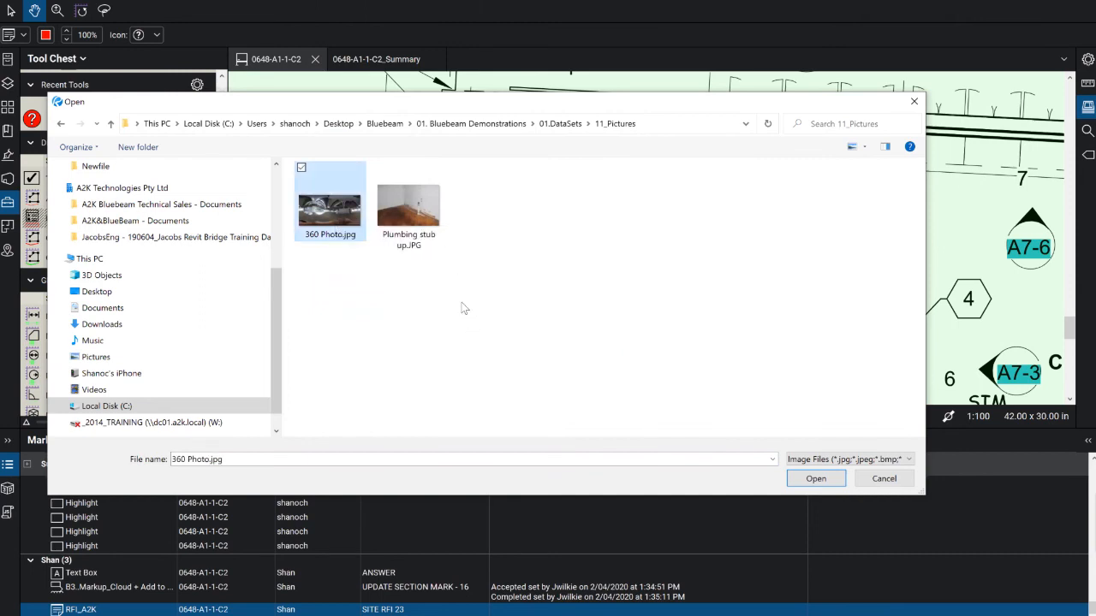
pyautogui.press('Return')
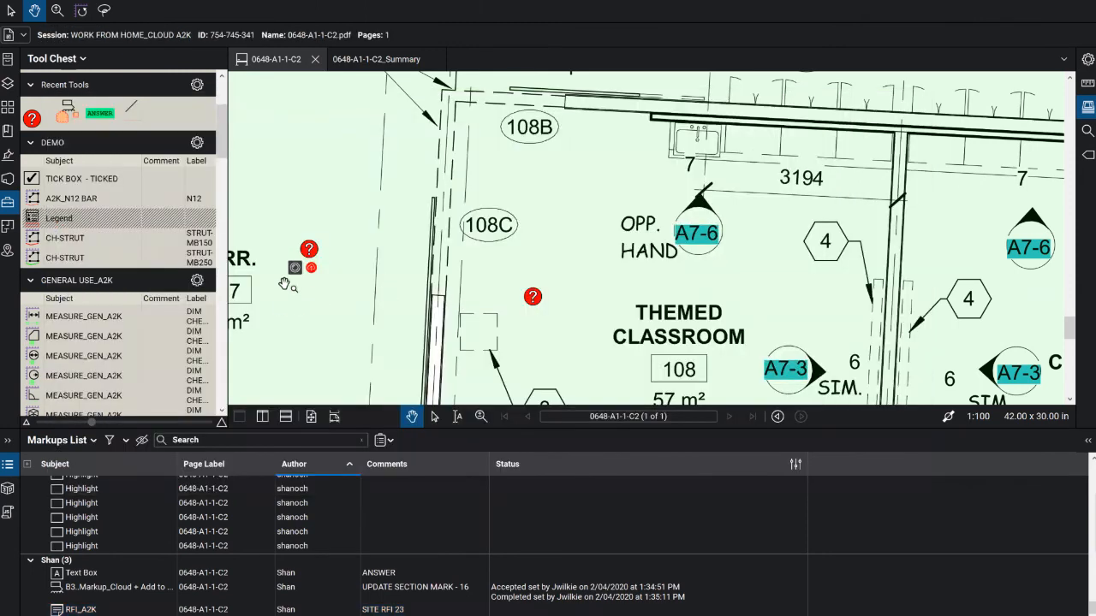
# Step: View the attached 360 photo, rotating and tilting it to look around corridor 107
pyautogui.moveTo(301, 292); pyautogui.dragTo(534, 268)
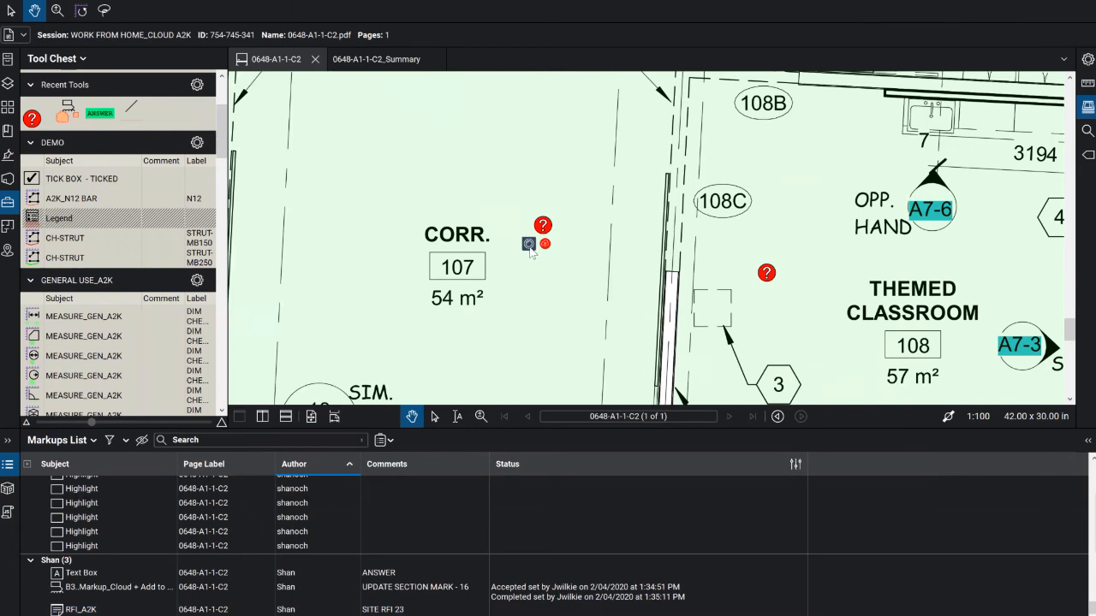
pyautogui.click(529, 245)
pyautogui.moveTo(668, 258); pyautogui.dragTo(743, 256)
pyautogui.moveTo(656, 272); pyautogui.dragTo(383, 232)
pyautogui.click(374, 224)
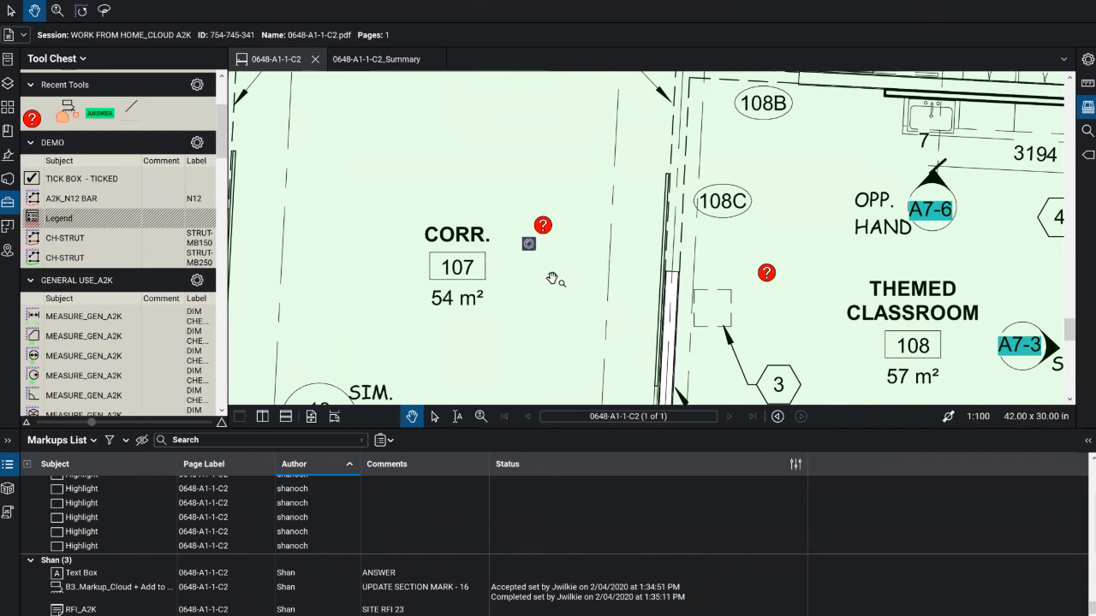
# Step: Pan the plan over to the orange cloud marking section 7/A5-4
pyautogui.scroll(-2, 551, 279)
pyautogui.scroll(-3, 536, 271)
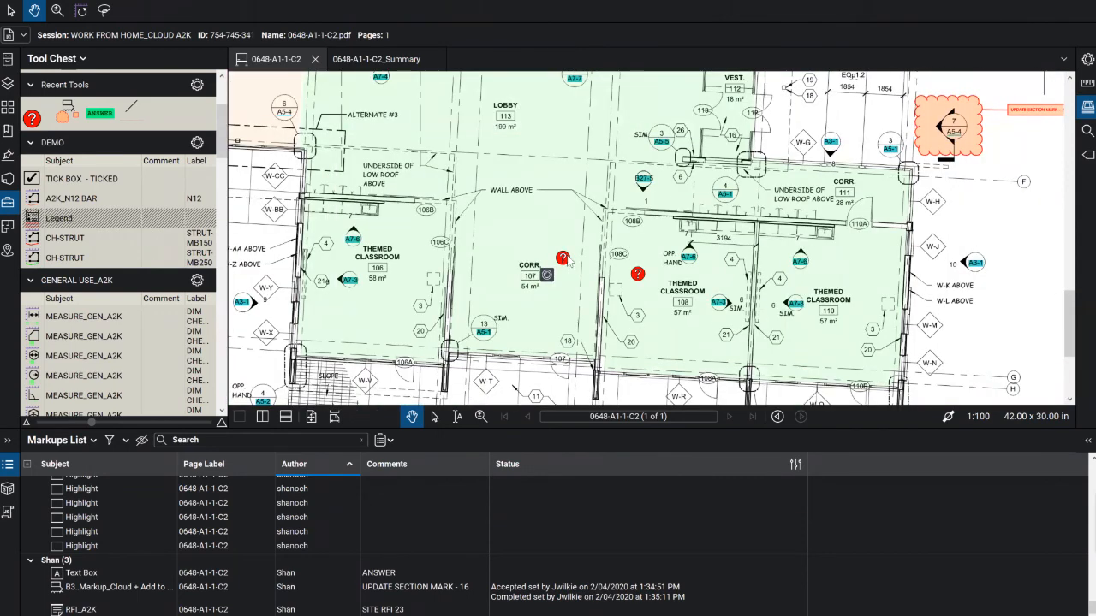
pyautogui.rightClick(564, 259)
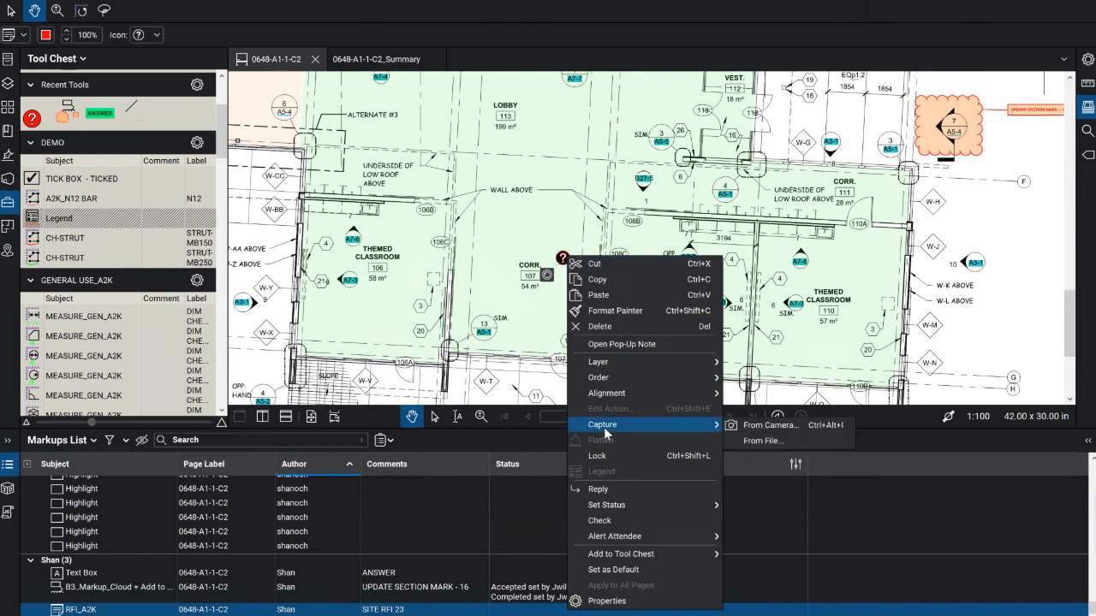
pyautogui.click(488, 292)
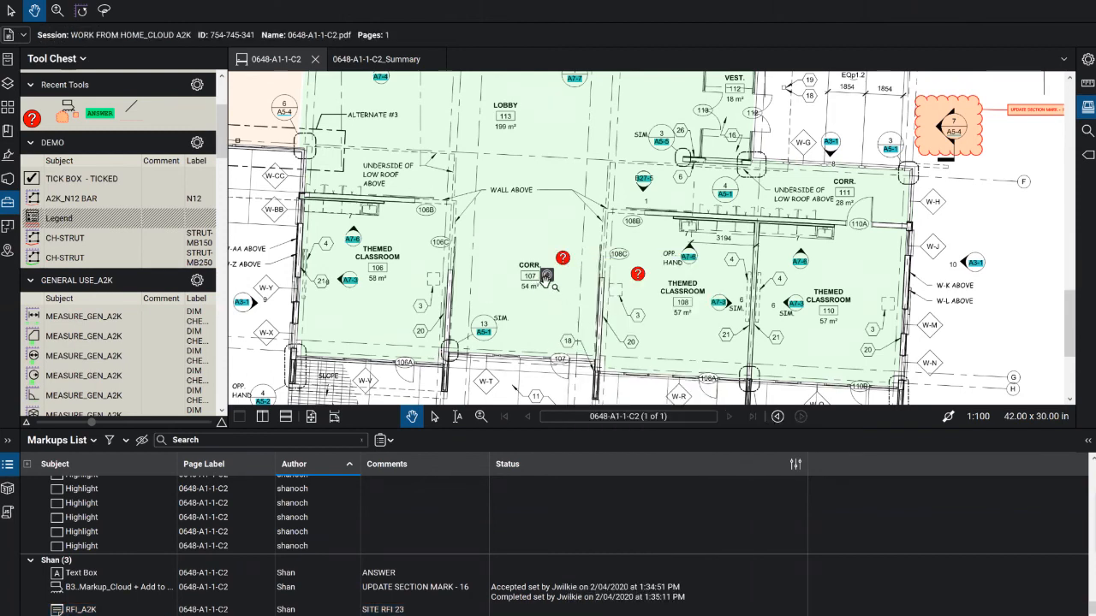
pyautogui.moveTo(972, 187); pyautogui.dragTo(611, 235)
pyautogui.scroll(1, 611, 235)
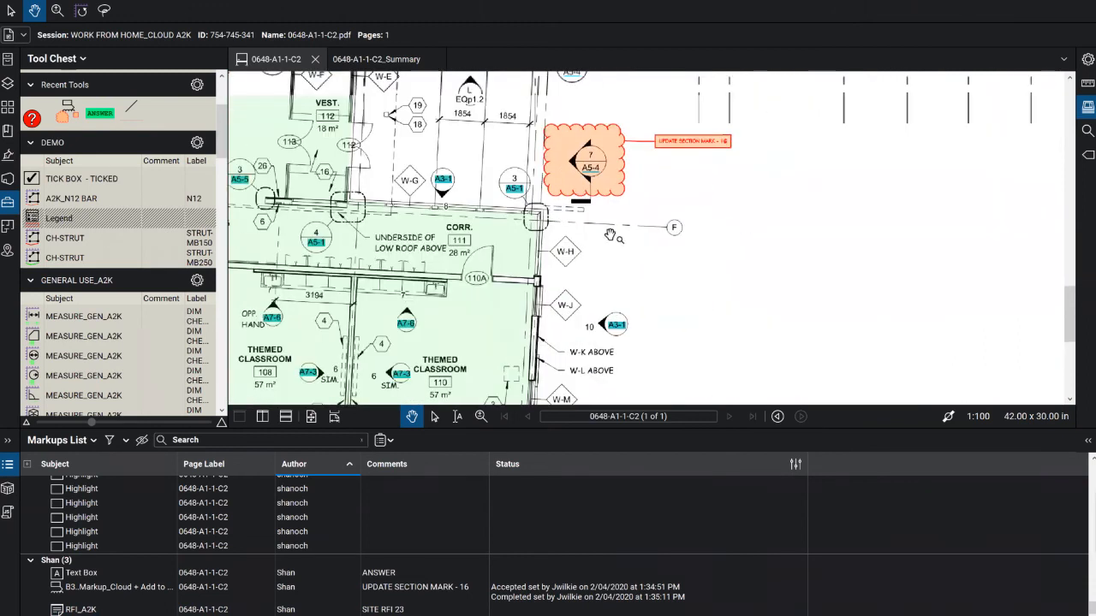
pyautogui.scroll(-2, 634, 285)
pyautogui.scroll(-3, 623, 287)
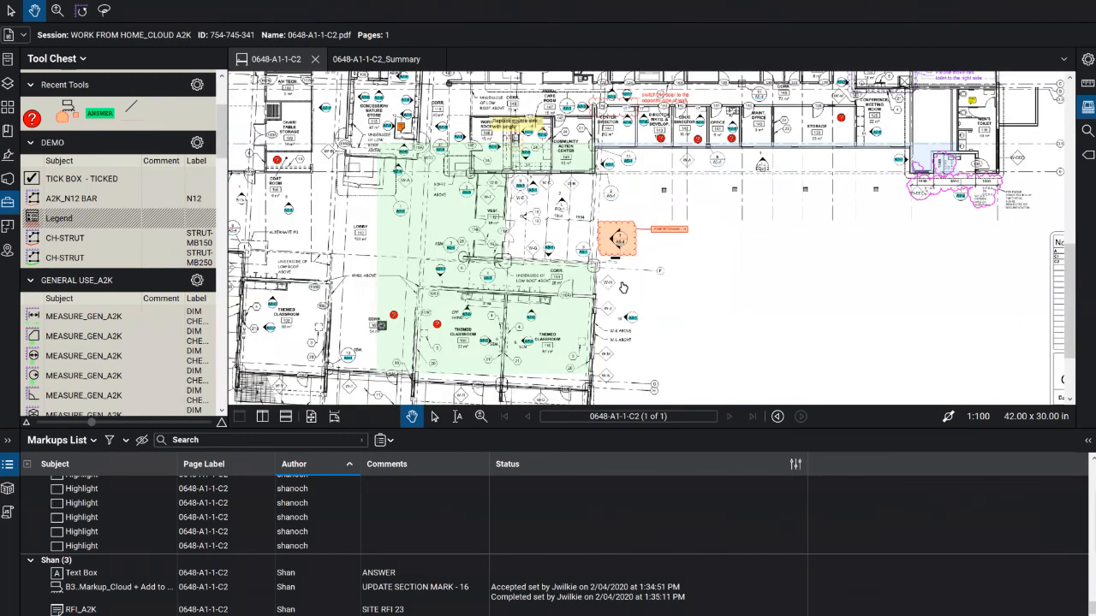
pyautogui.moveTo(623, 288); pyautogui.dragTo(615, 253)
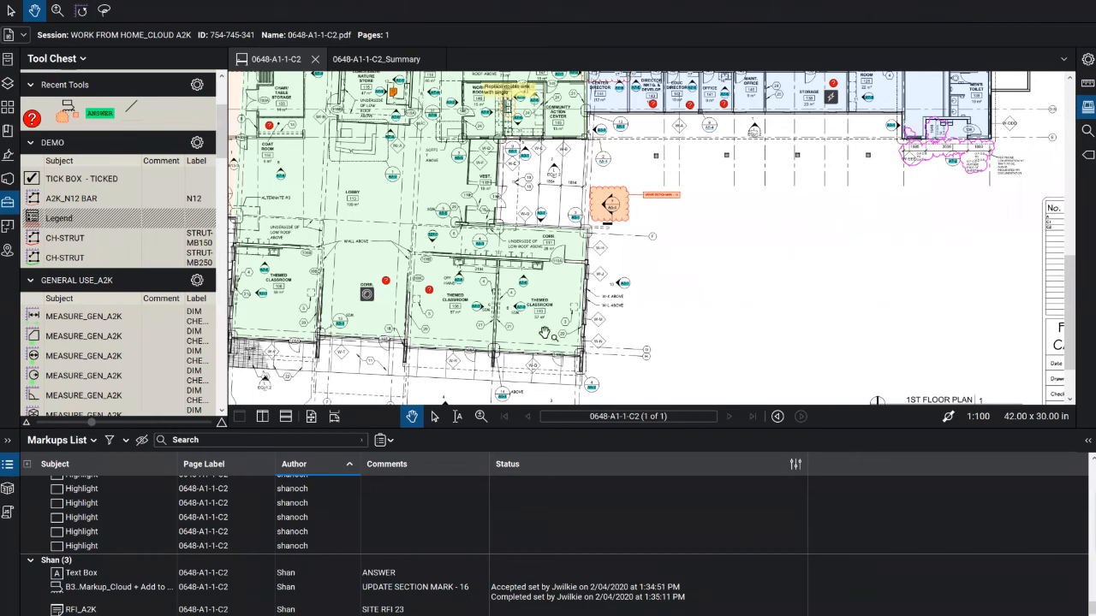
# Step: Fit the whole 0648-A1-1-C2 sheet in view and show the Studio session details panel
pyautogui.click(382, 441)
pyautogui.click(359, 302)
pyautogui.scroll(-1, 642, 310)
pyautogui.scroll(-1, 642, 310)
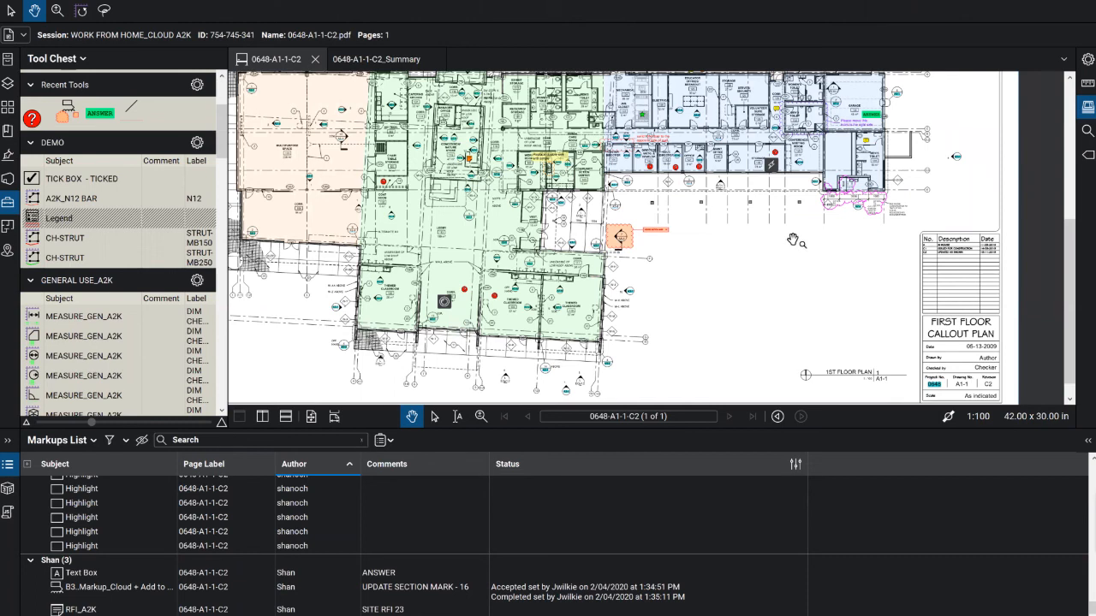
pyautogui.scroll(-5, 555, 269)
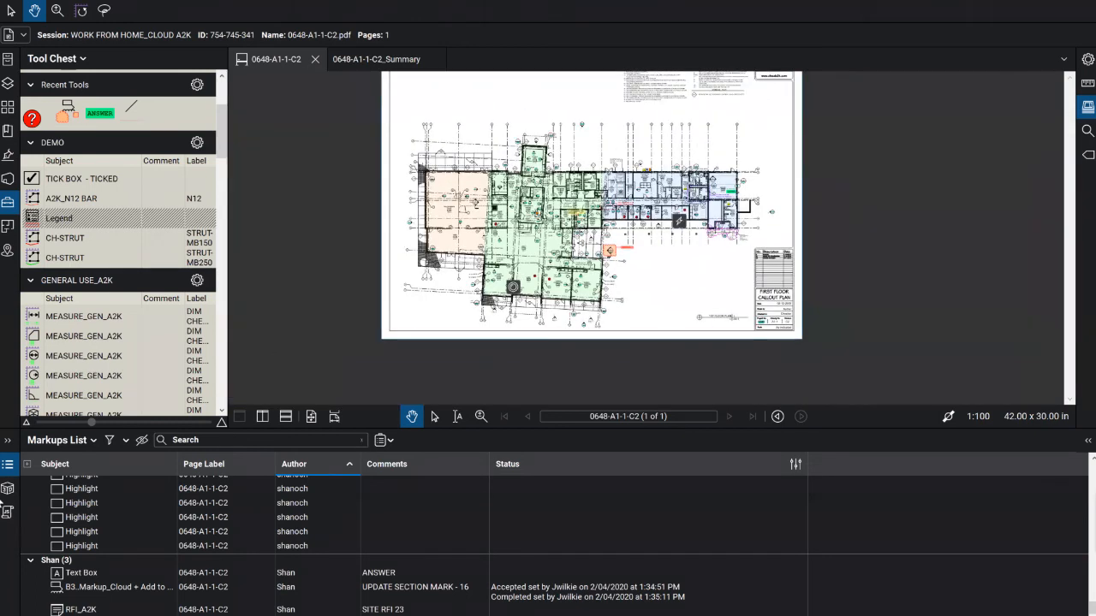
pyautogui.hotkey('ctrl', '9')
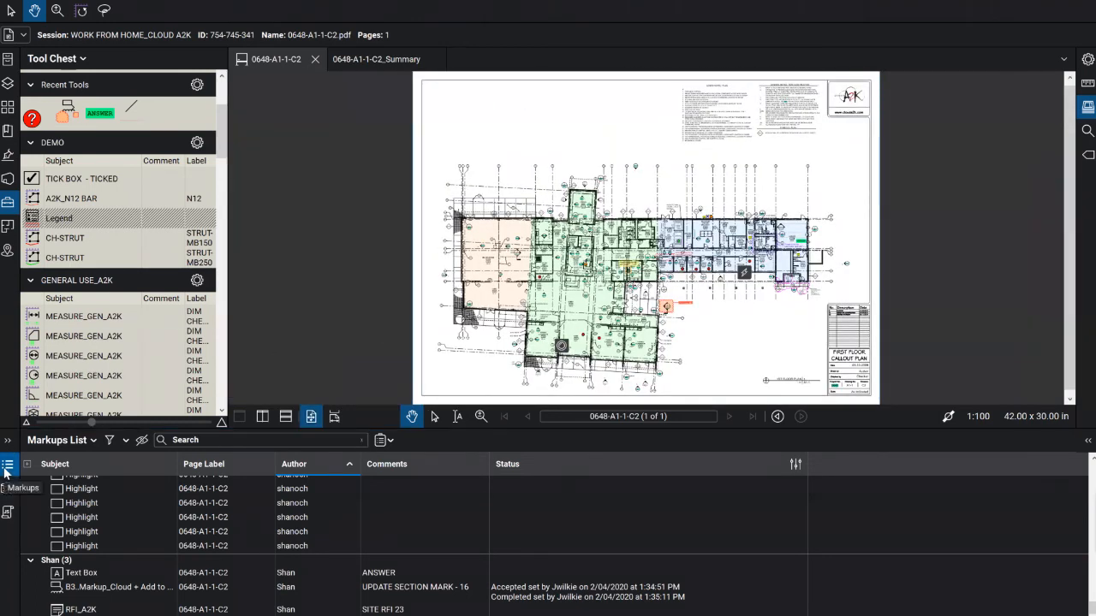
pyautogui.click(6, 180)
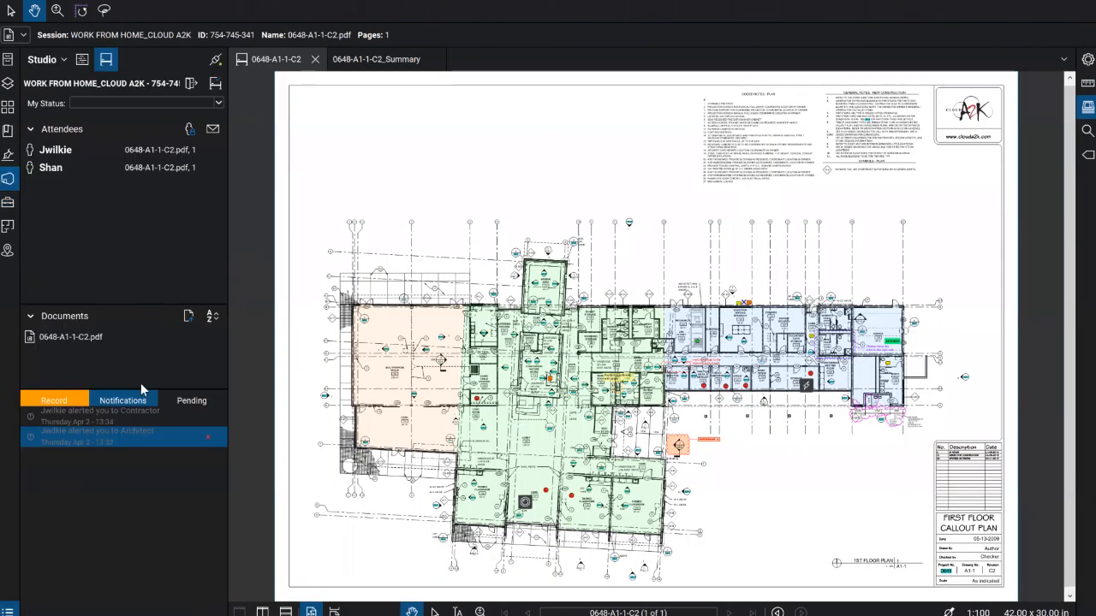
# Step: Leave the WORK FROM HOME_CLOUD A2K session, close its Summary tab, and reselect it in All Sessions
pyautogui.click(196, 89)
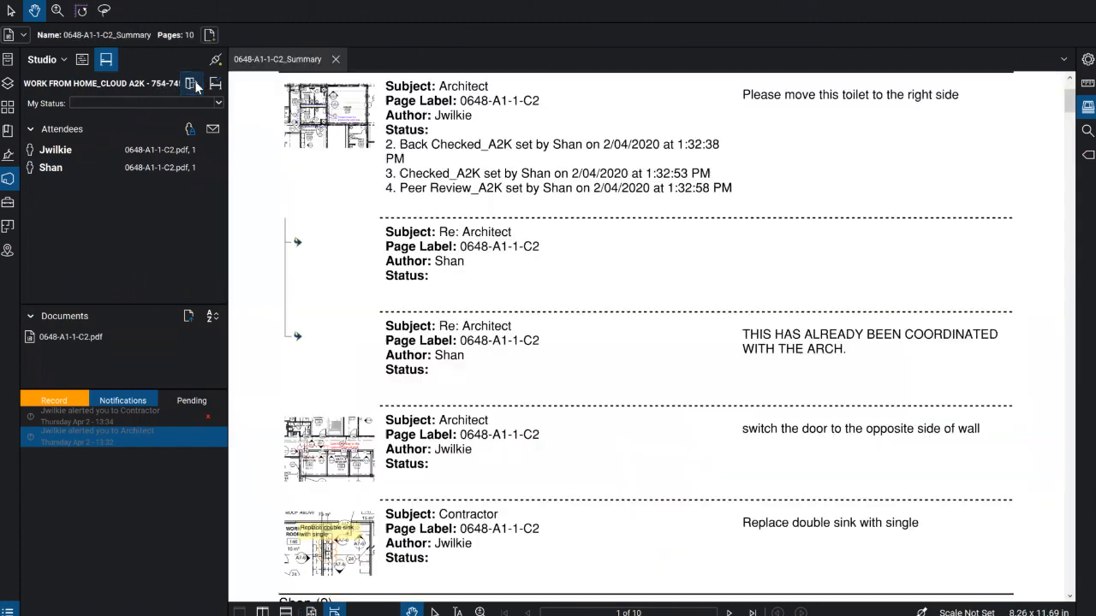
pyautogui.click(335, 60)
pyautogui.click(105, 104)
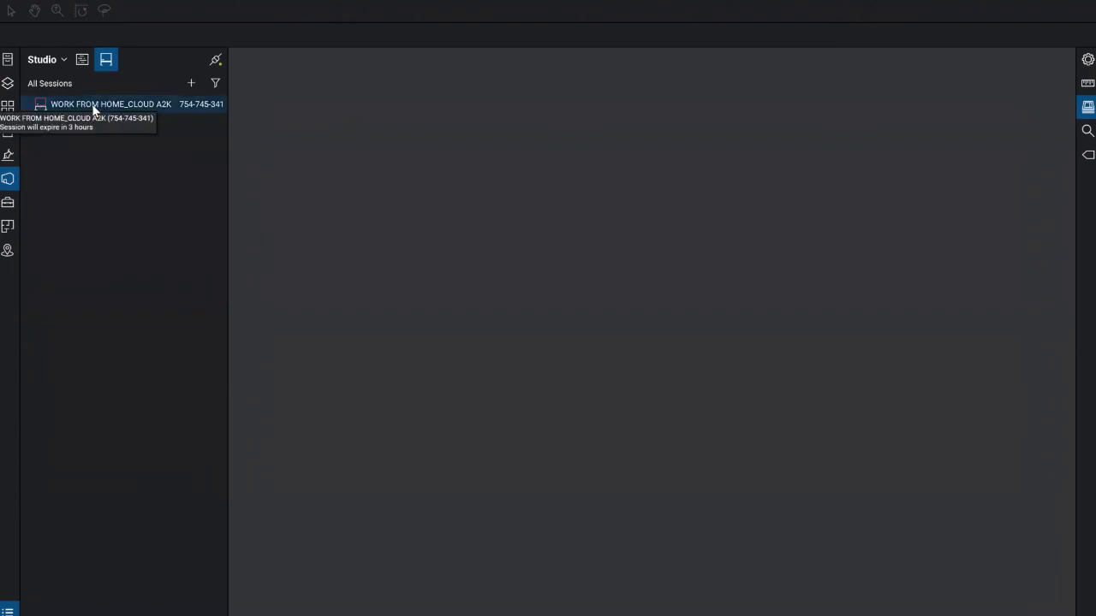
pyautogui.doubleClick(91, 103)
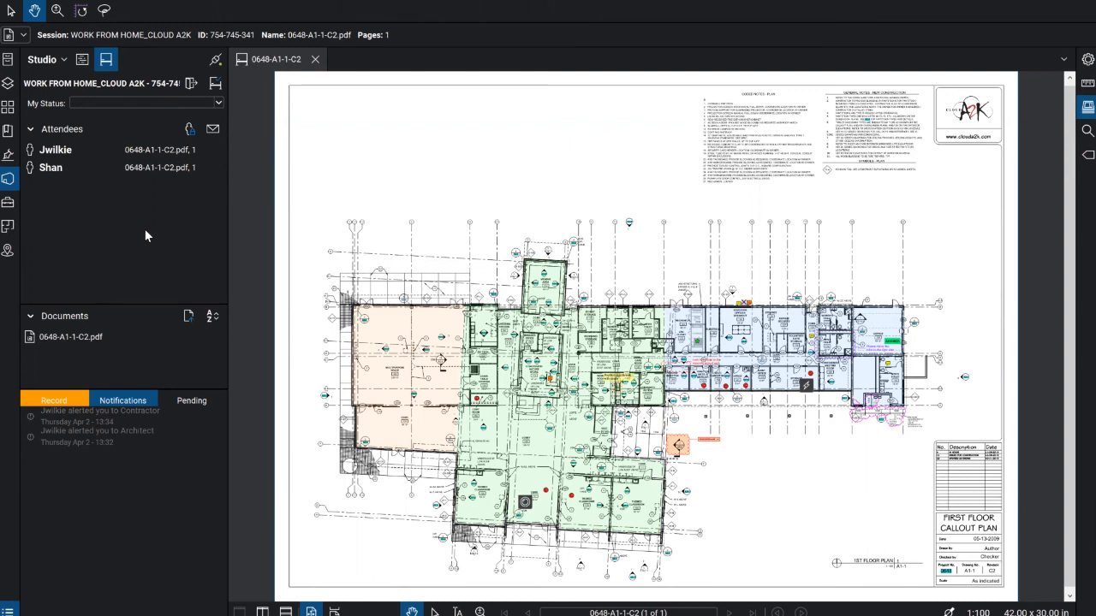
# Step: Select 0648-A1-1-C2.pdf in the rejoined session's Documents list
pyautogui.click(54, 339)
# Step: Drag the Studio panel's right splitter to widen it beside the floor plan
pyautogui.moveTo(229, 230); pyautogui.dragTo(175, 203)
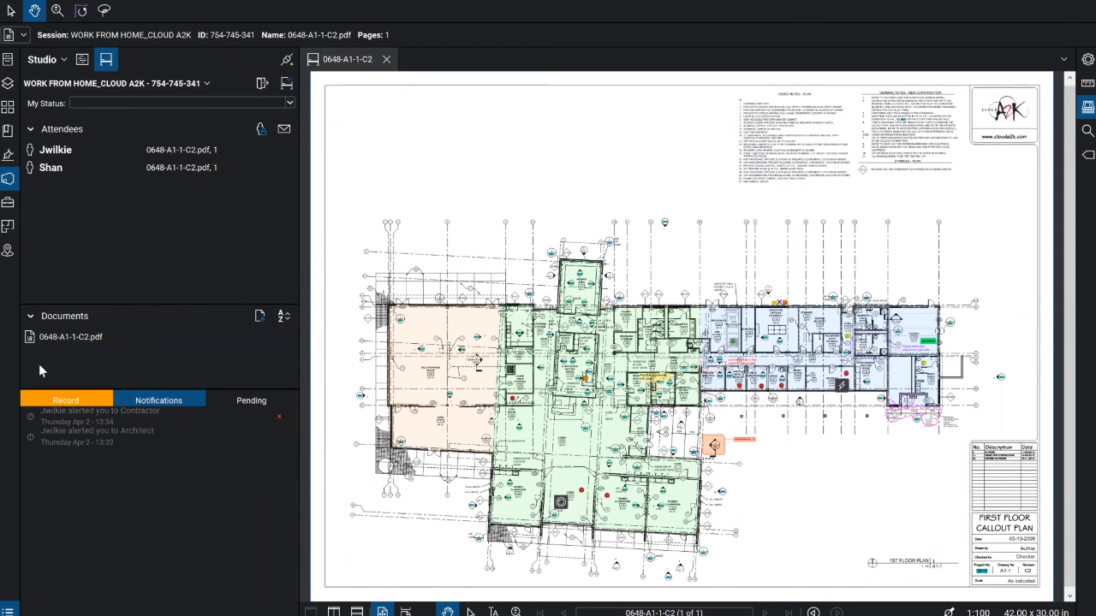
# Step: Upload Raster-sample.pdf from this computer's Bluebeam > 01.DataSets > 01_Vector vs Raster folder into the session
pyautogui.click(259, 318)
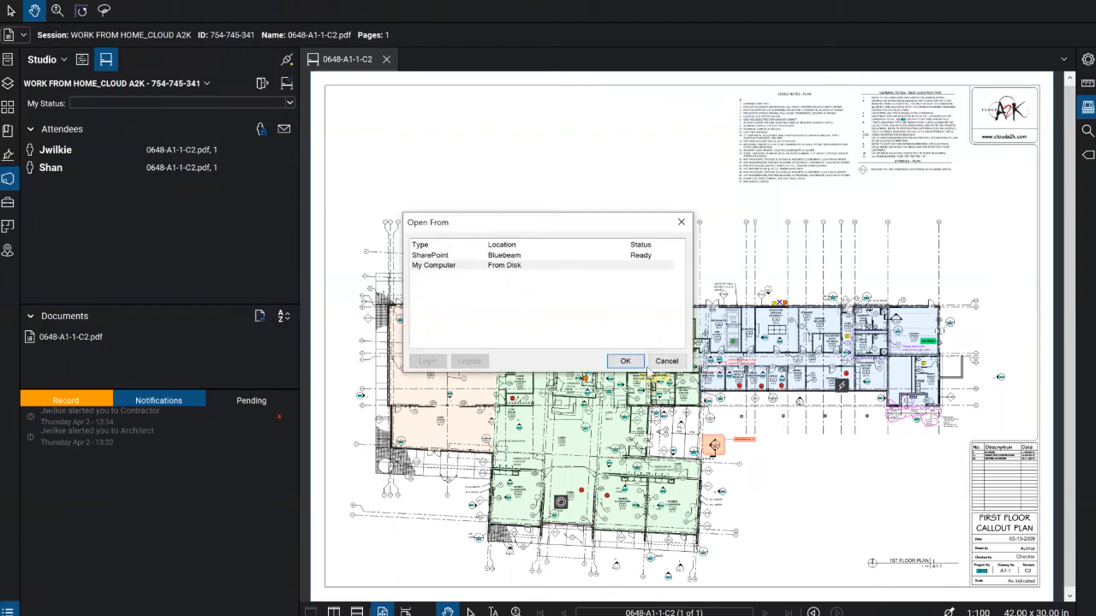
pyautogui.click(563, 265)
pyautogui.click(628, 366)
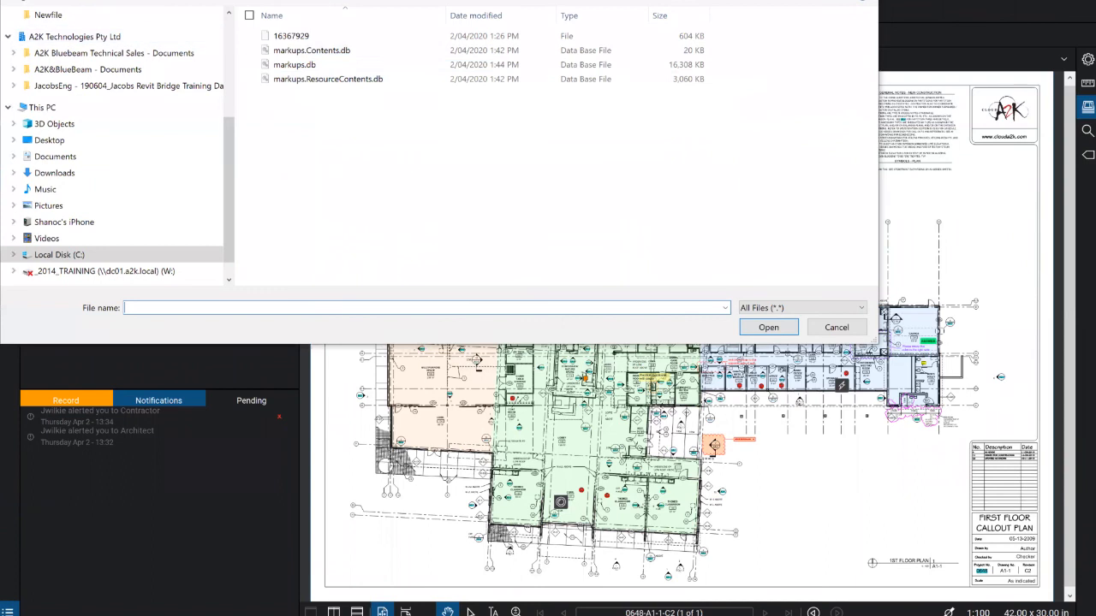
pyautogui.scroll(4, 61, 100)
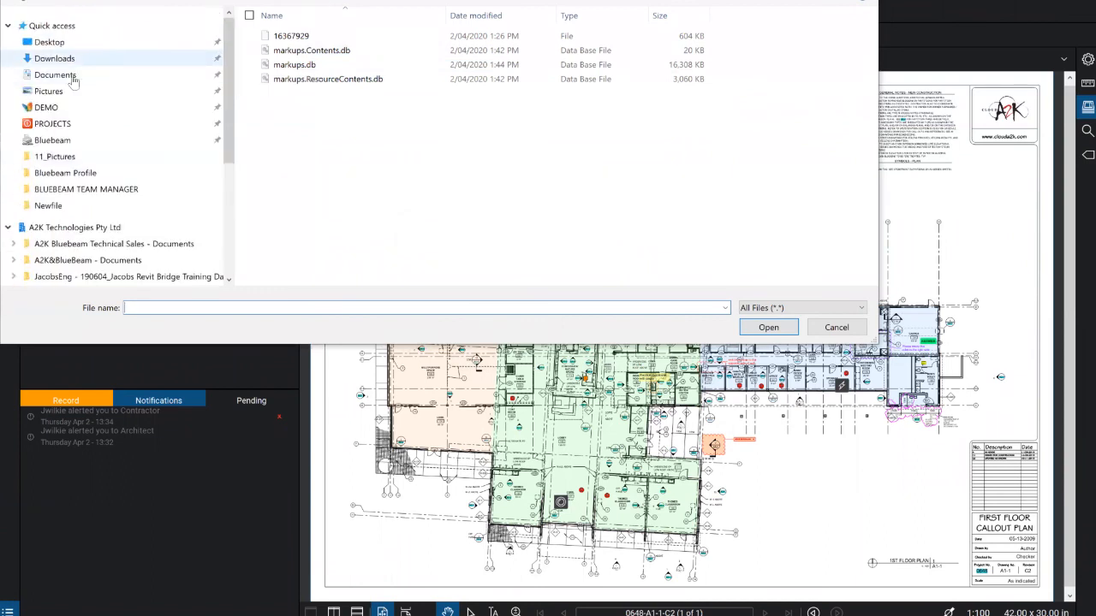
pyautogui.click(53, 140)
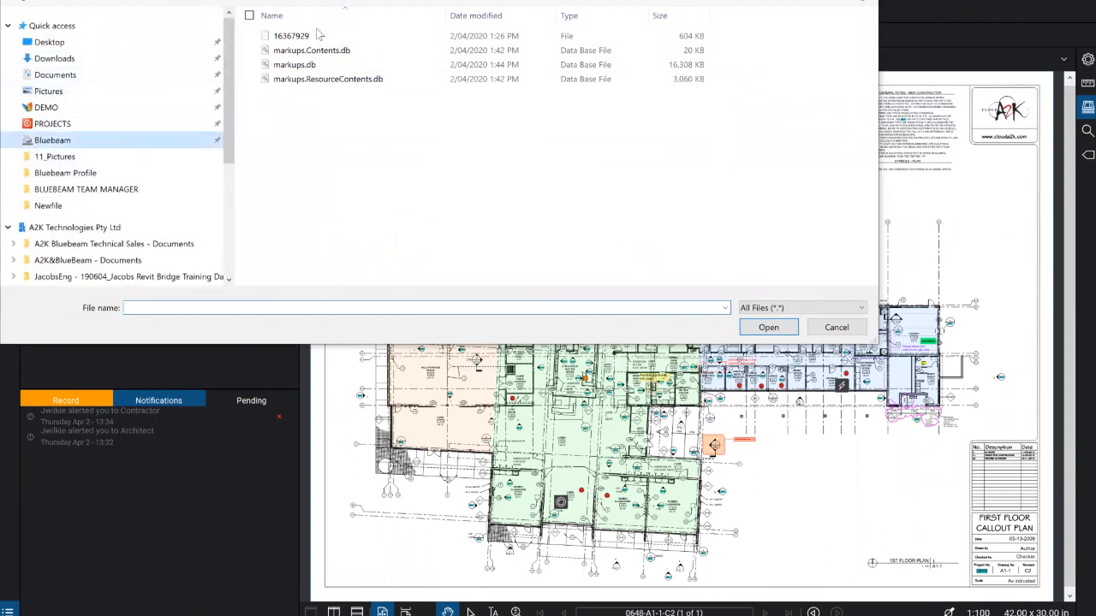
pyautogui.doubleClick(325, 36)
pyautogui.doubleClick(325, 36)
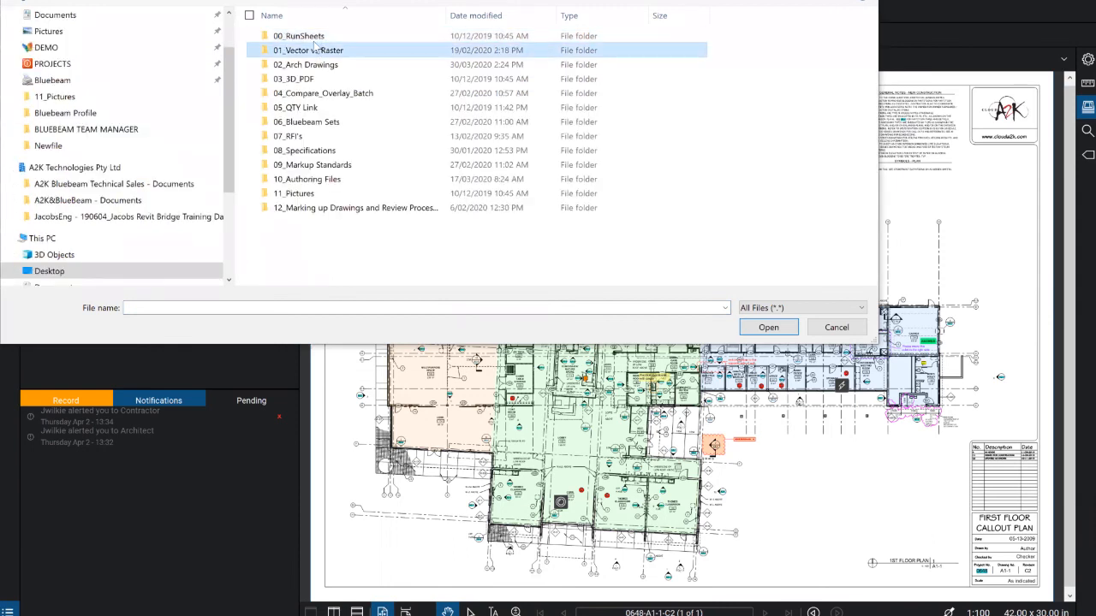
pyautogui.doubleClick(317, 50)
pyautogui.doubleClick(308, 36)
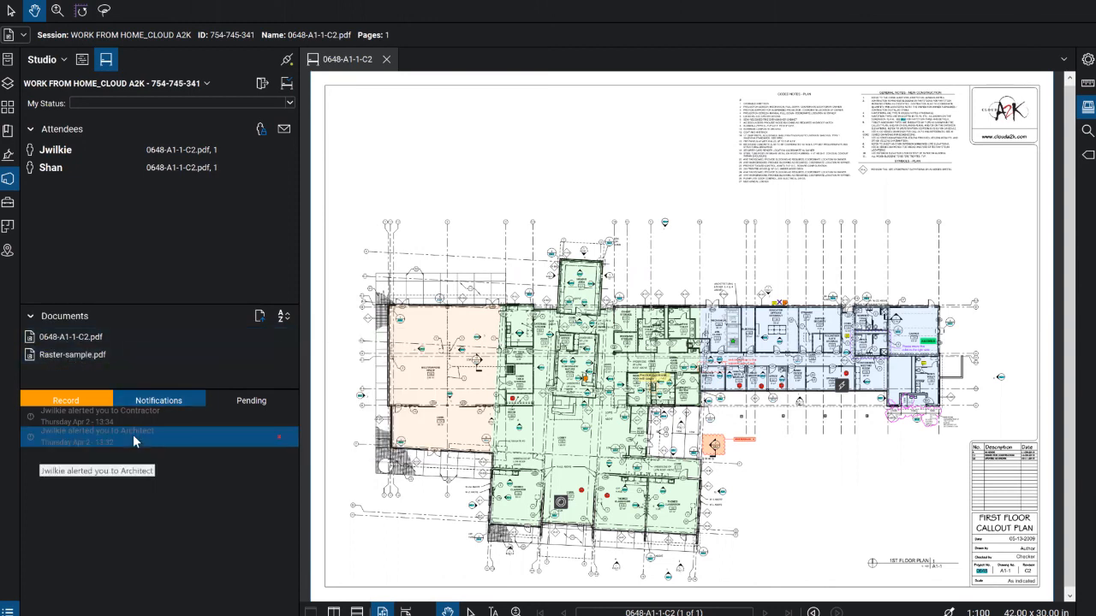
pyautogui.rightClick(85, 355)
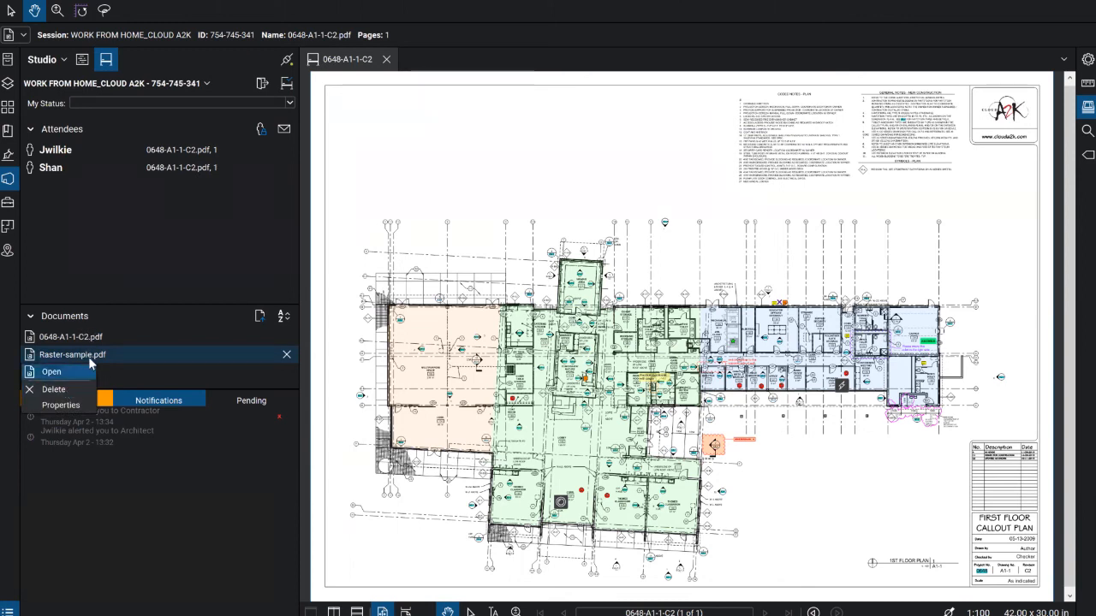
pyautogui.click(200, 382)
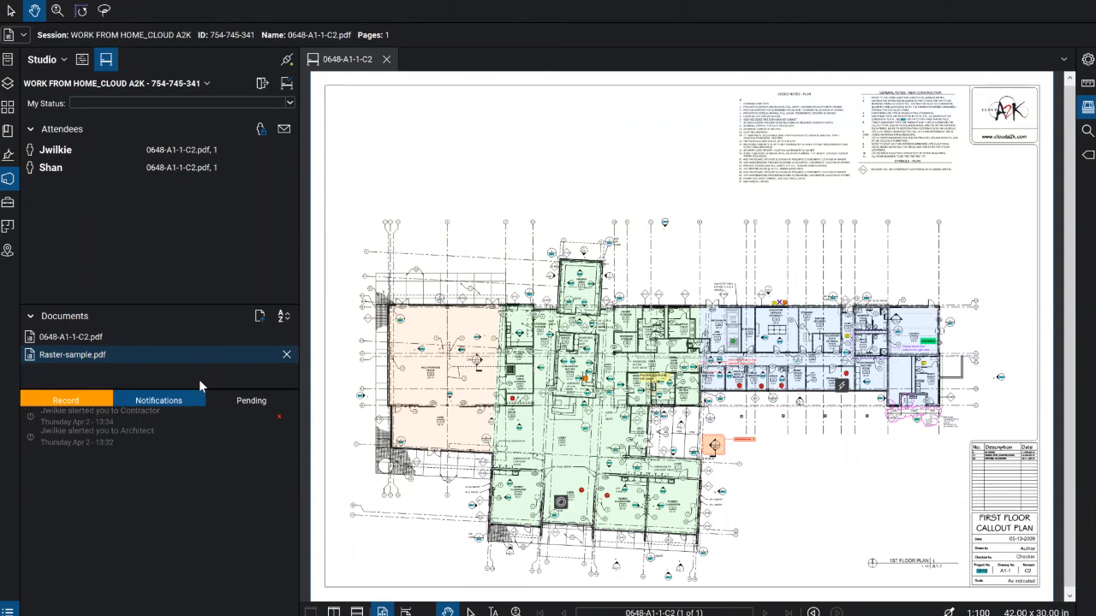
# Step: Finish the Studio Session with Close files after finishing ticked and Generate Report left on
pyautogui.click(287, 87)
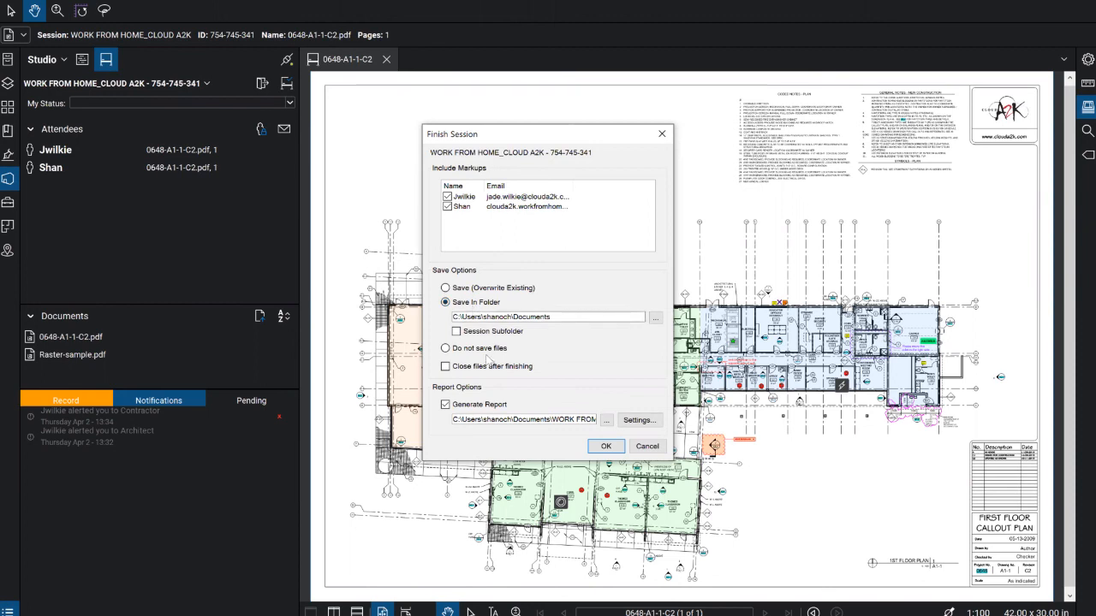
pyautogui.click(446, 367)
pyautogui.click(606, 448)
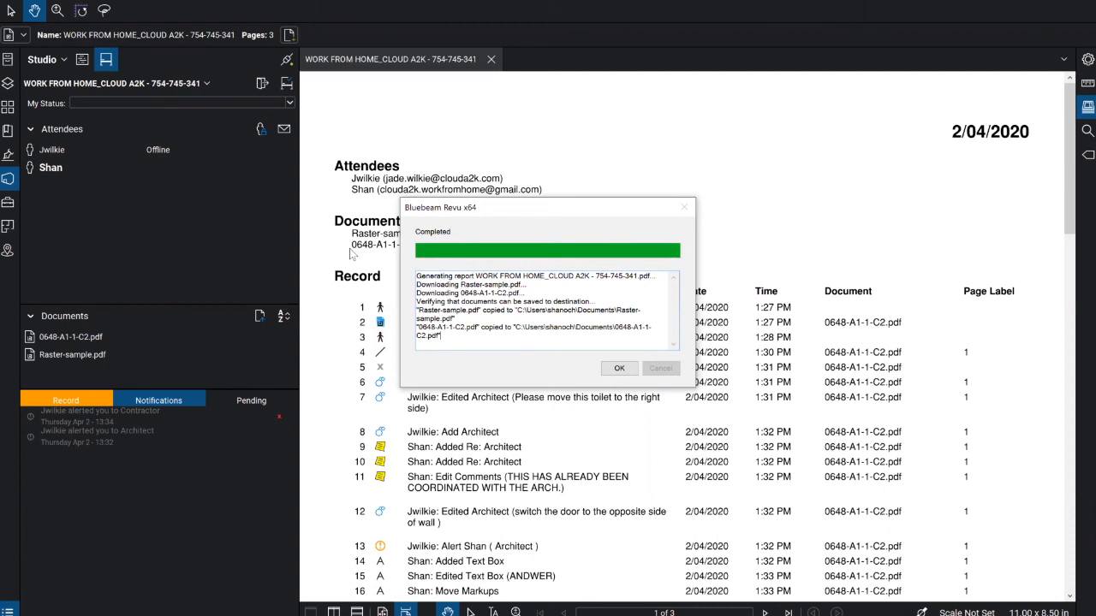
# Step: Acknowledge the completion message and scroll down through the 3-page session report
pyautogui.click(623, 370)
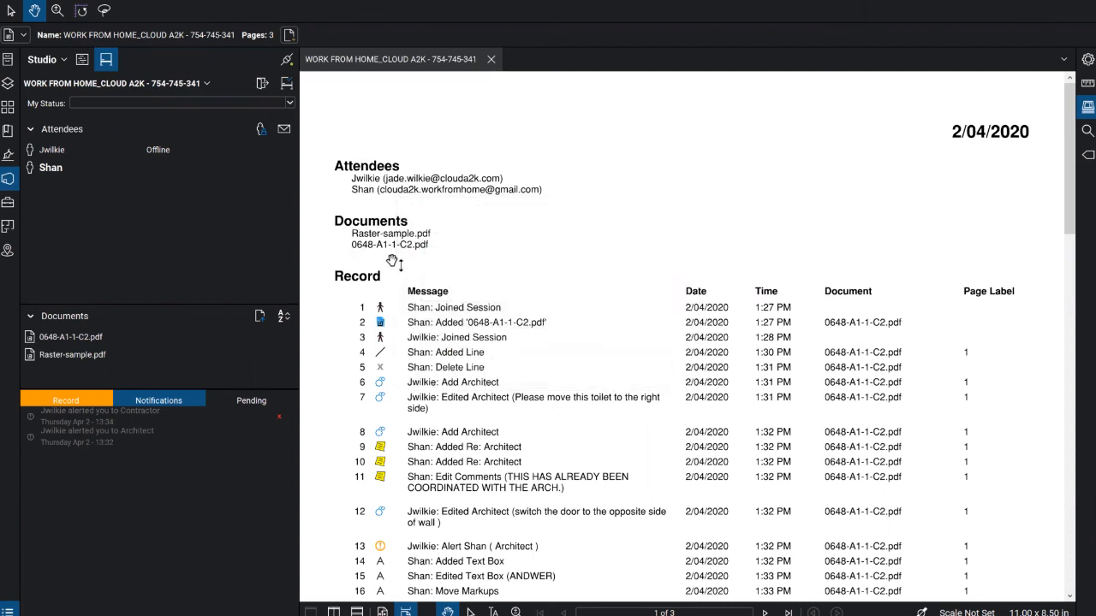
pyautogui.scroll(-2, 502, 281)
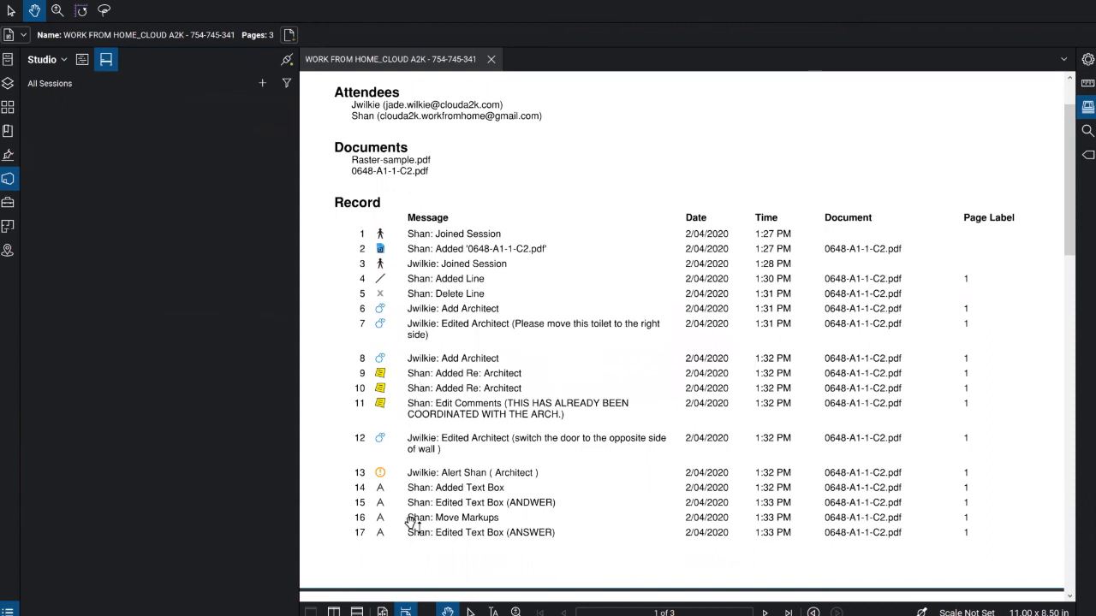
pyautogui.scroll(-3, 438, 475)
pyautogui.scroll(-4, 438, 474)
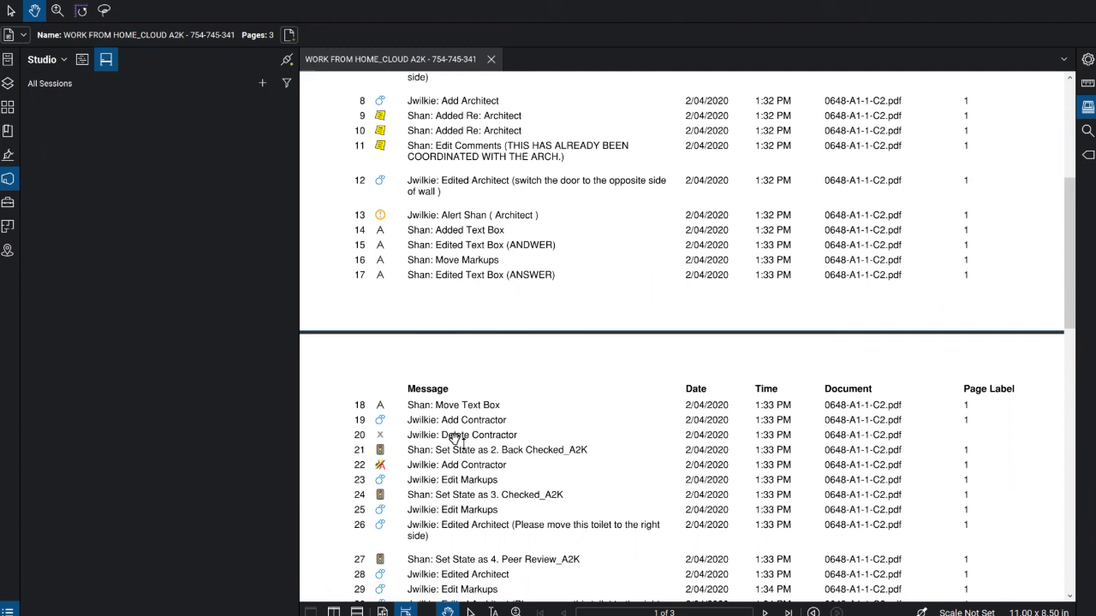
pyautogui.scroll(-1, 456, 439)
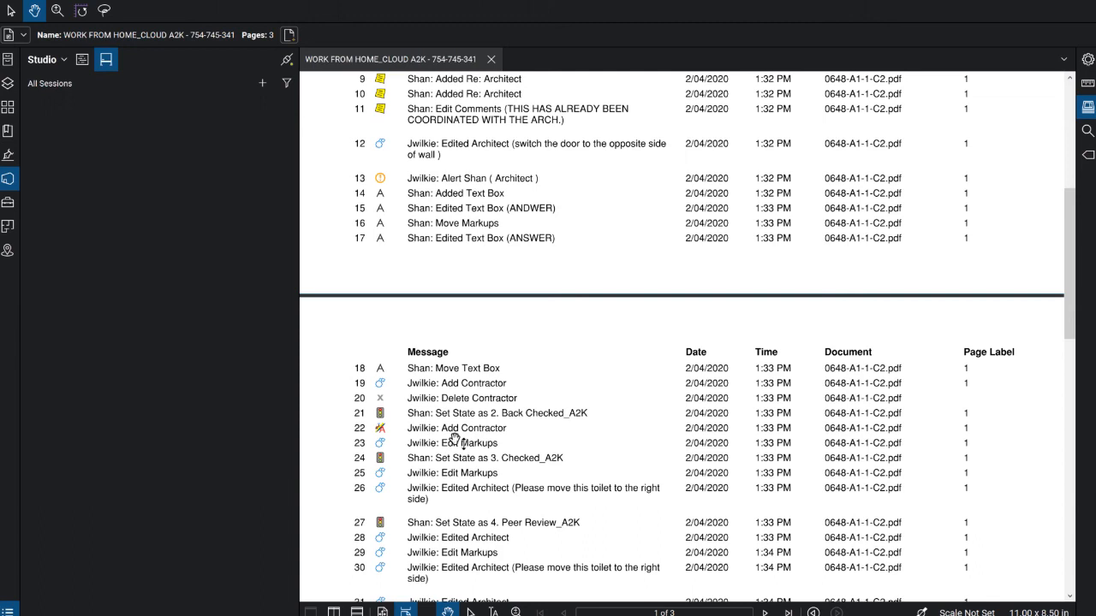
pyautogui.scroll(-5, 454, 440)
pyautogui.scroll(-6, 454, 440)
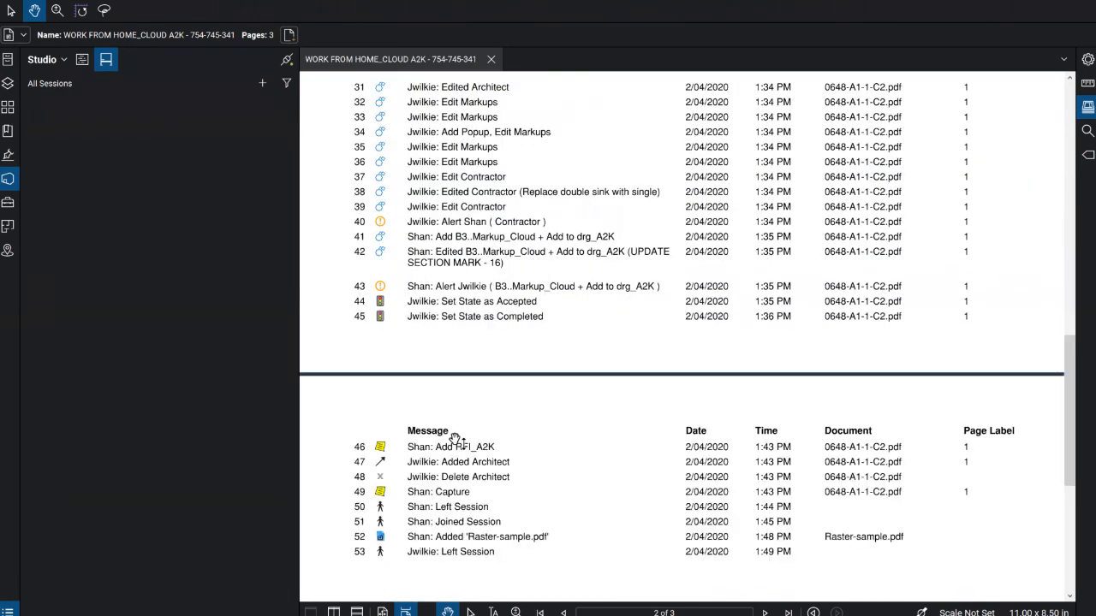
pyautogui.scroll(-5, 454, 440)
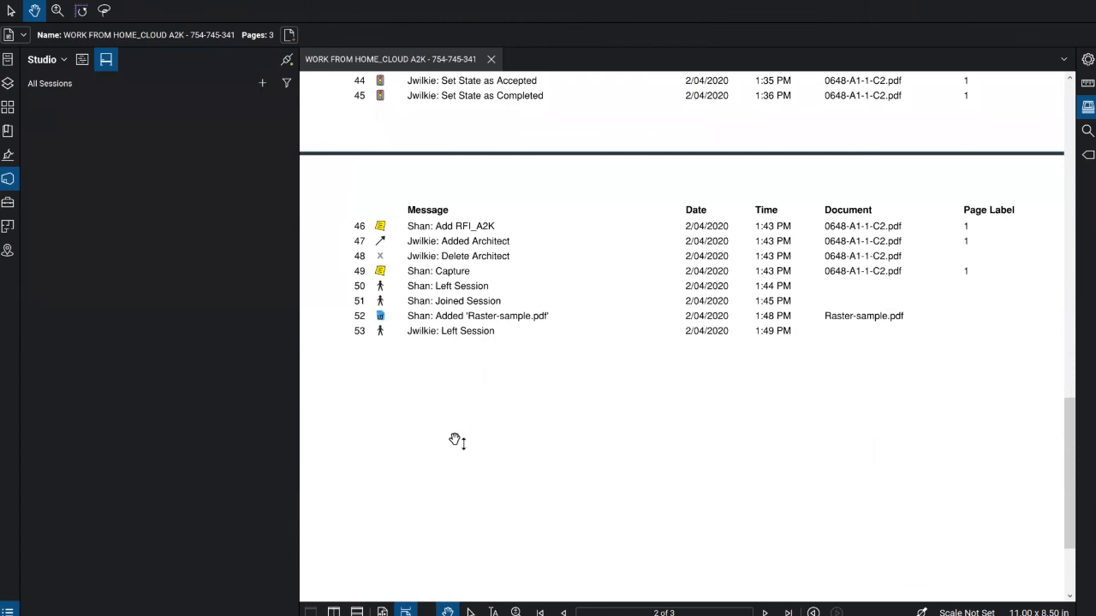
# Step: Scroll back to the top of the session report and close it
pyautogui.scroll(10, 456, 440)
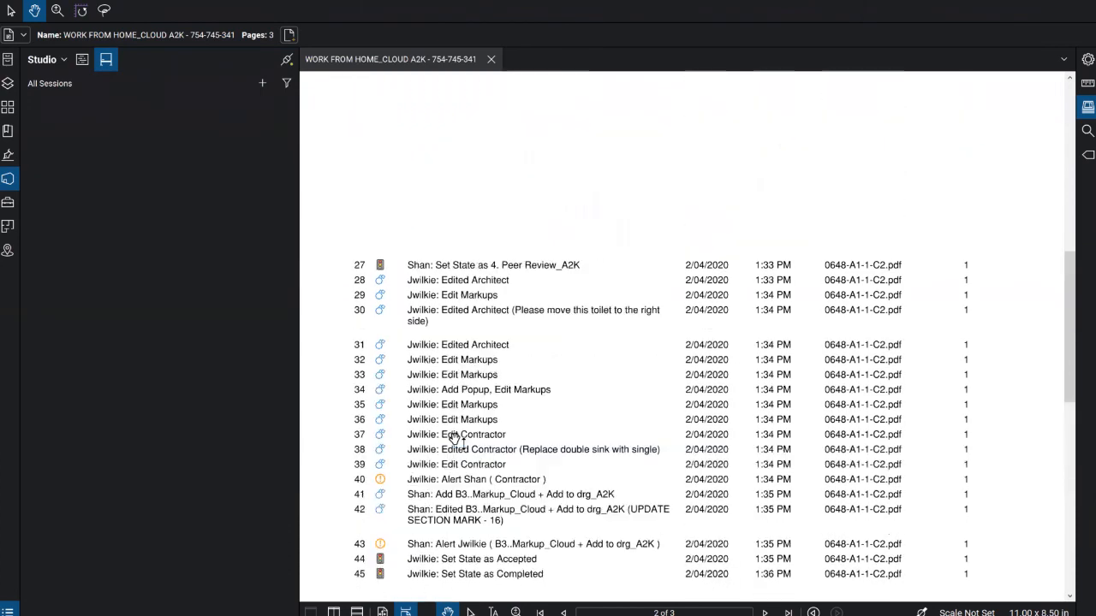
pyautogui.scroll(2, 469, 387)
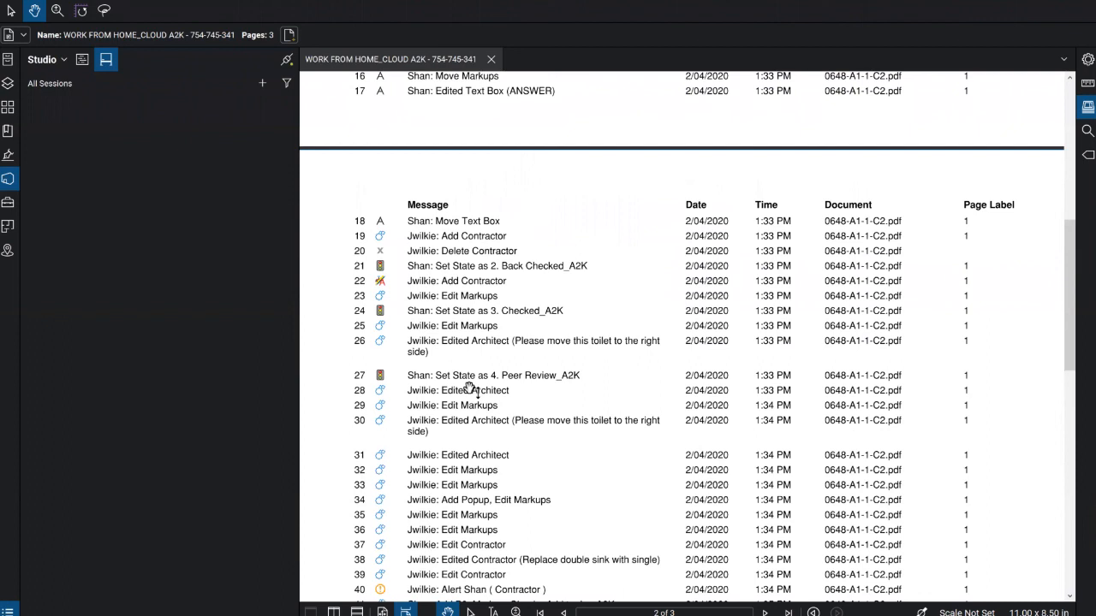
pyautogui.scroll(6, 494, 61)
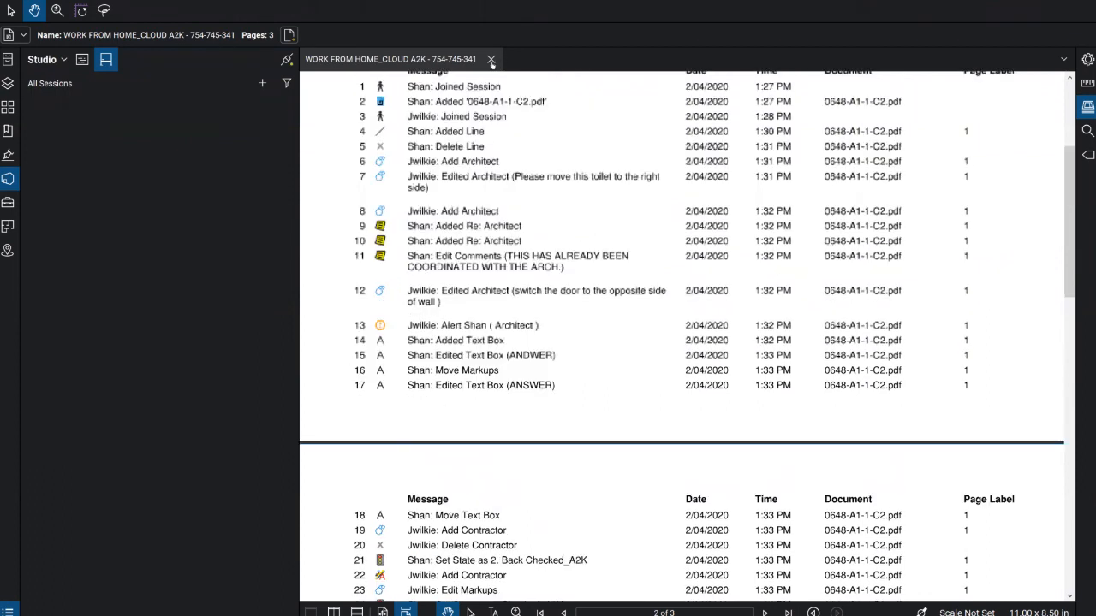
pyautogui.scroll(3, 491, 63)
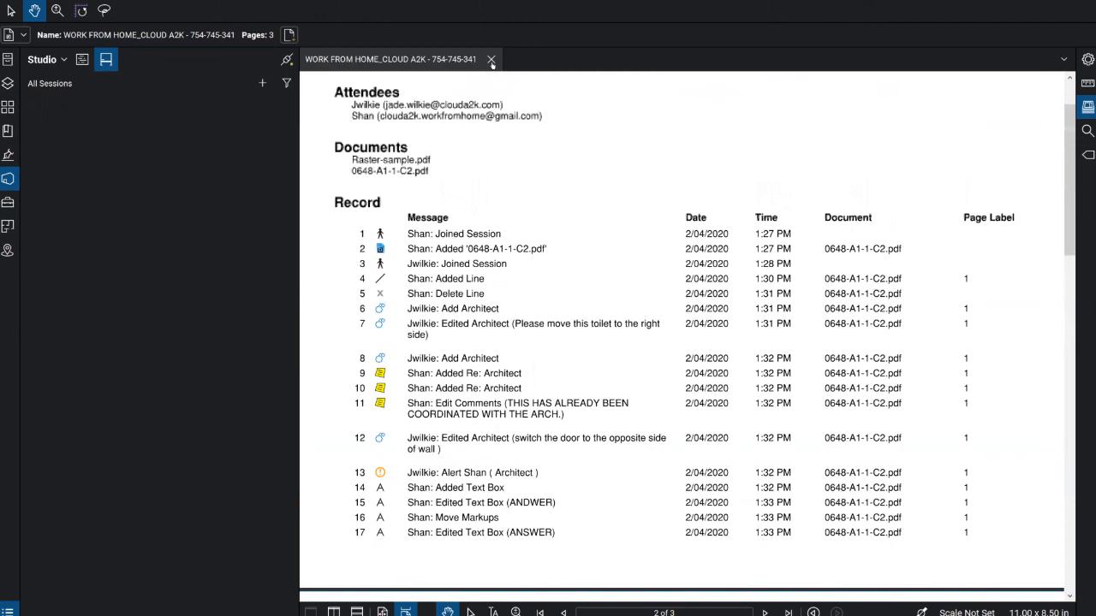
pyautogui.scroll(2, 491, 64)
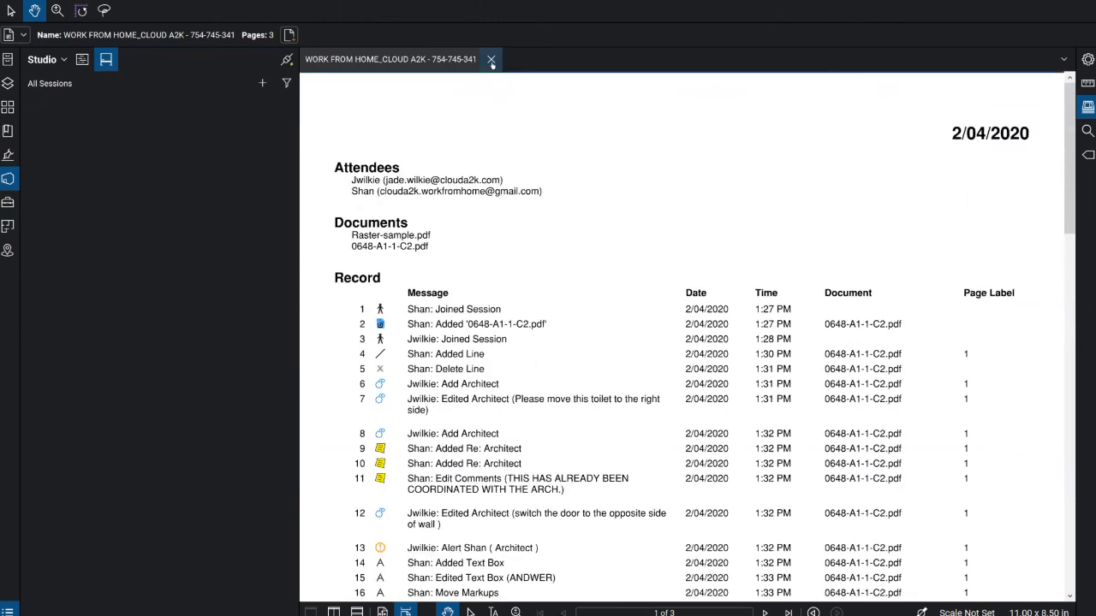
pyautogui.click(491, 63)
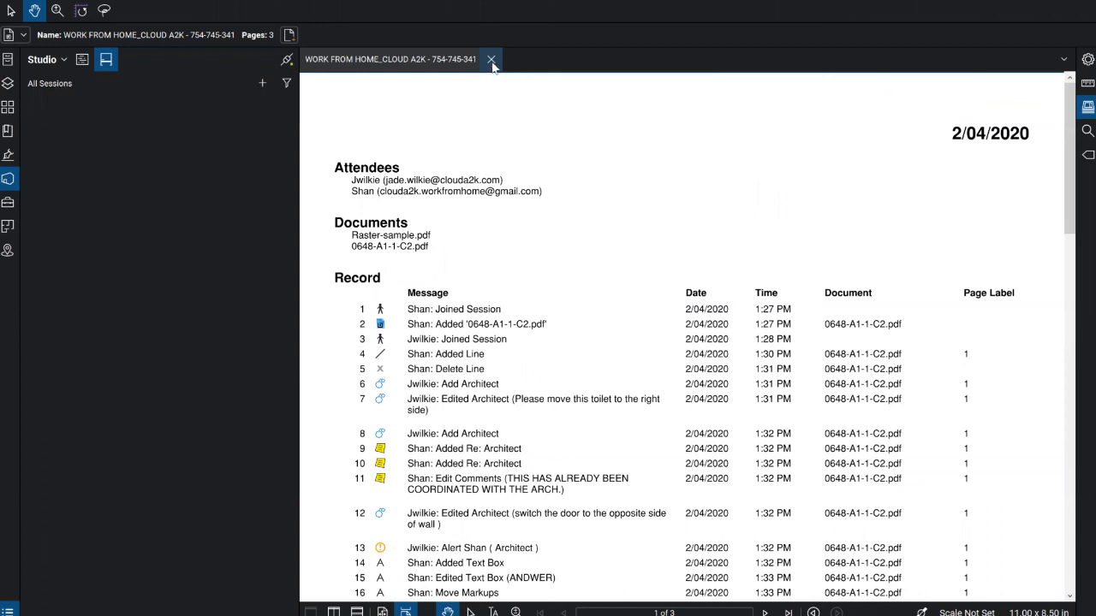